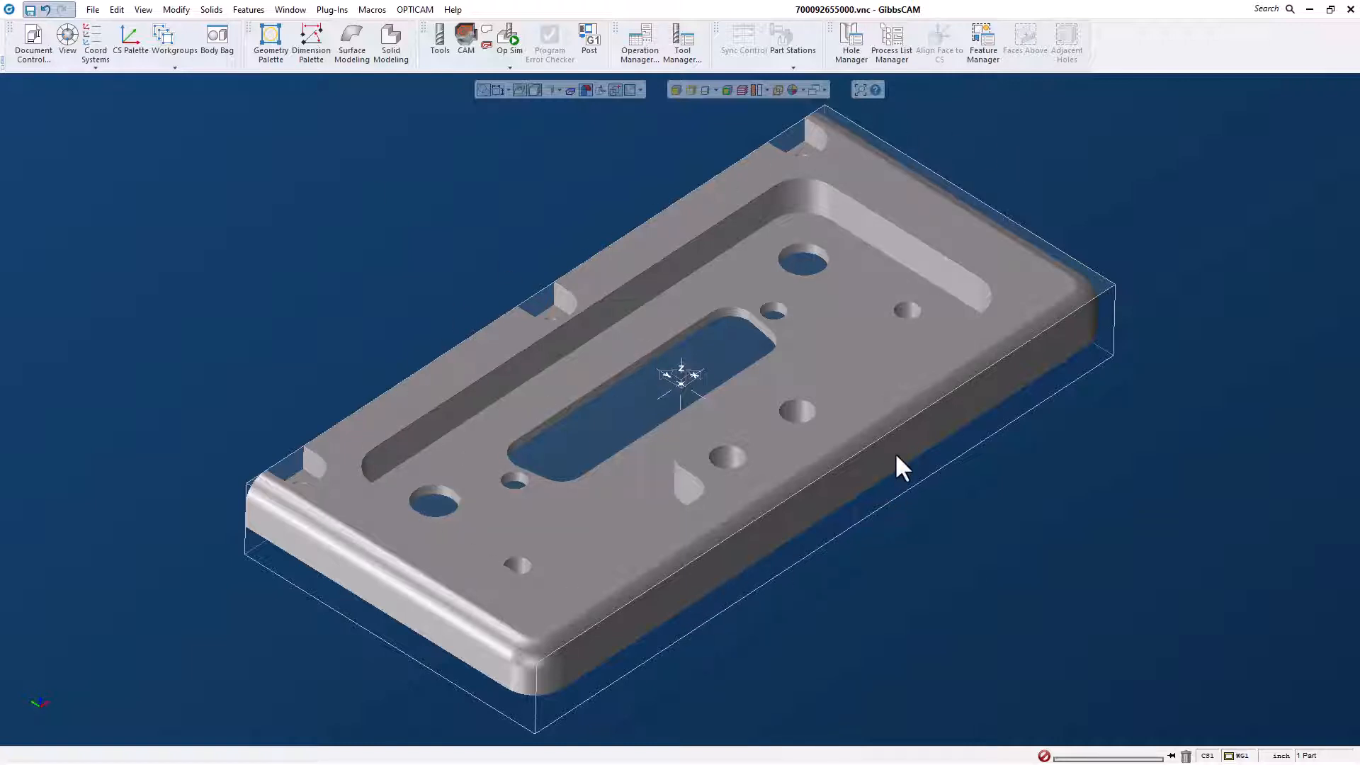
Select the plate body and start the 5th Axis Vise macro with extra stock enabled.
click(542, 393)
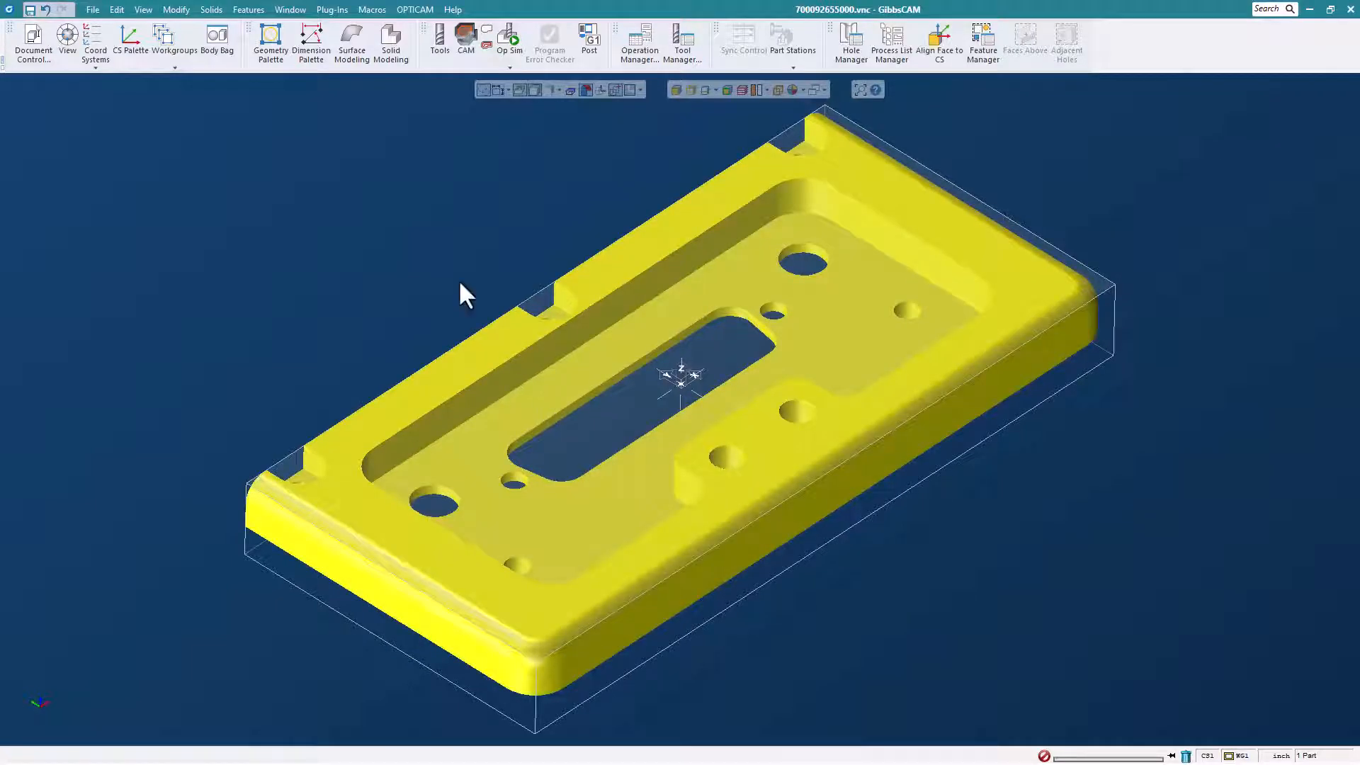
click(372, 9)
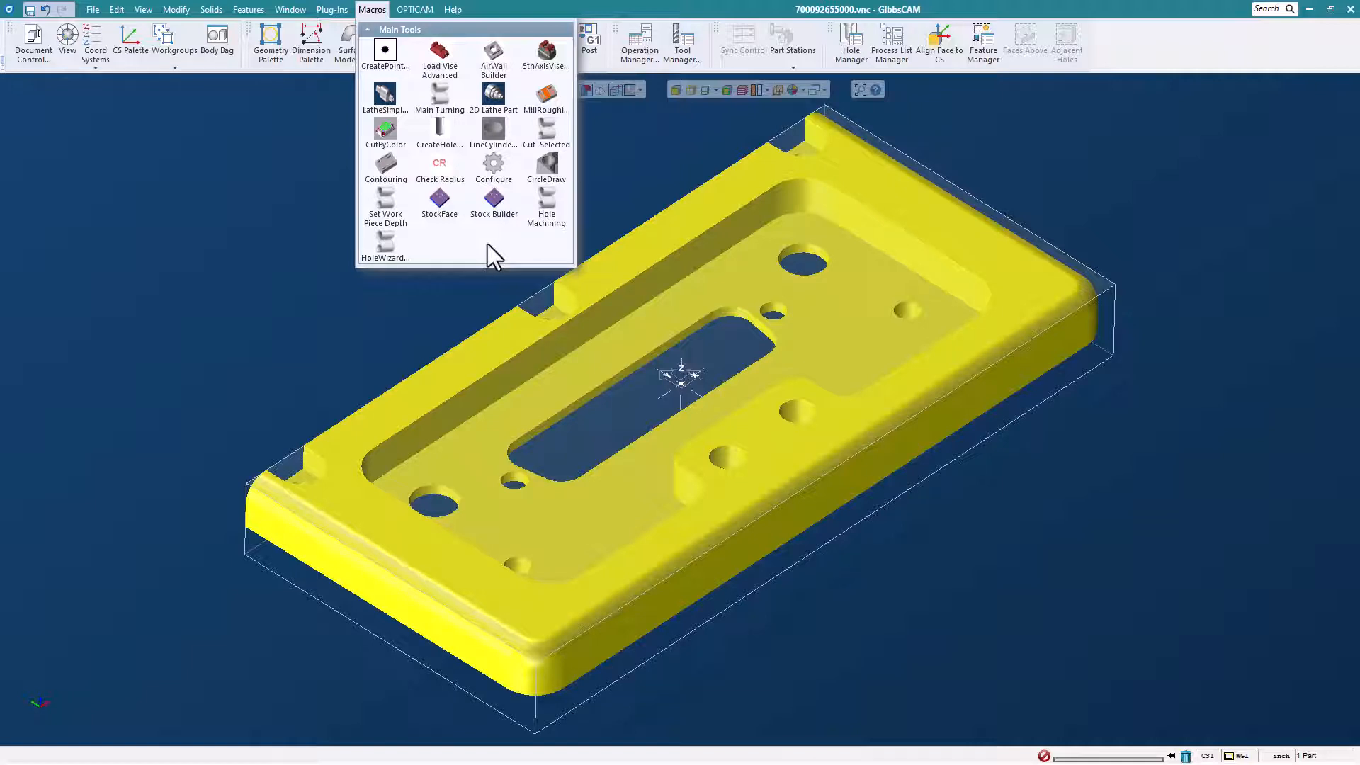
click(553, 59)
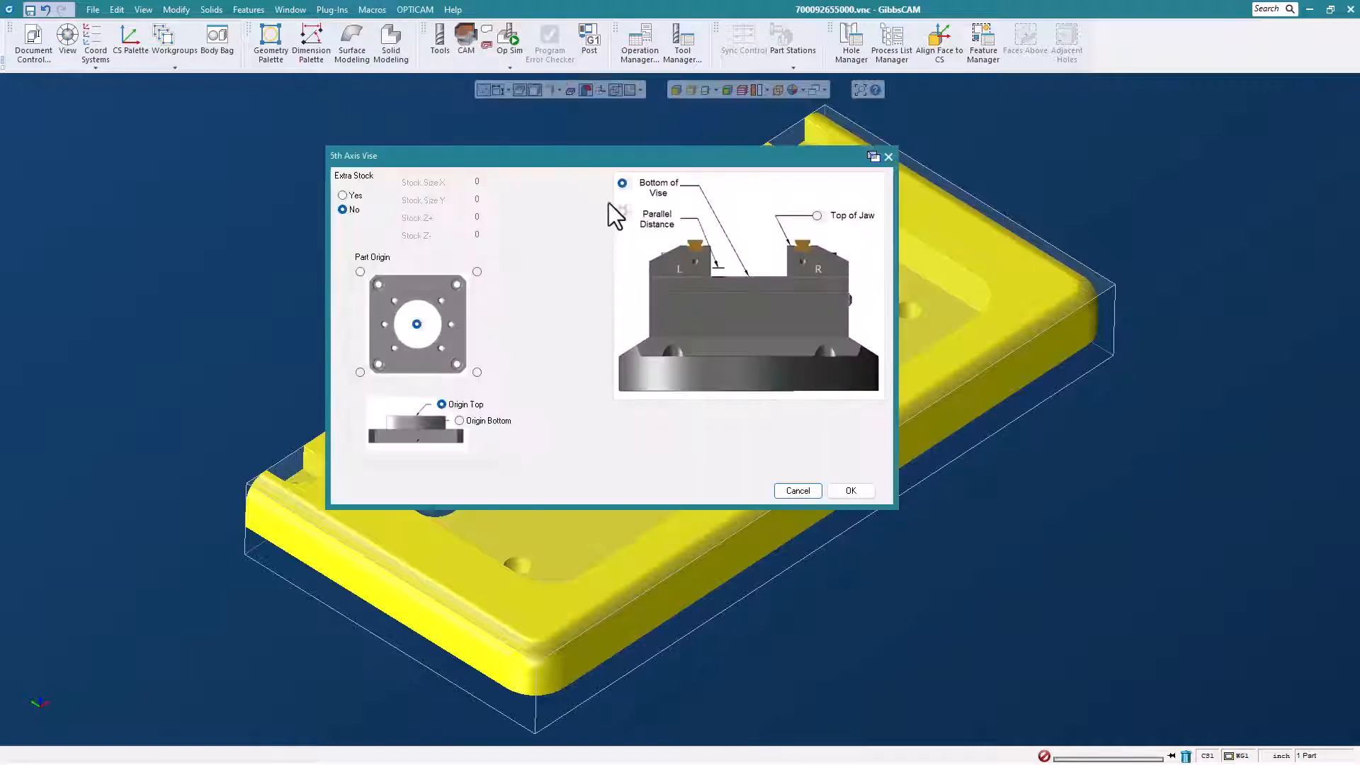
drag(622, 157, 642, 150)
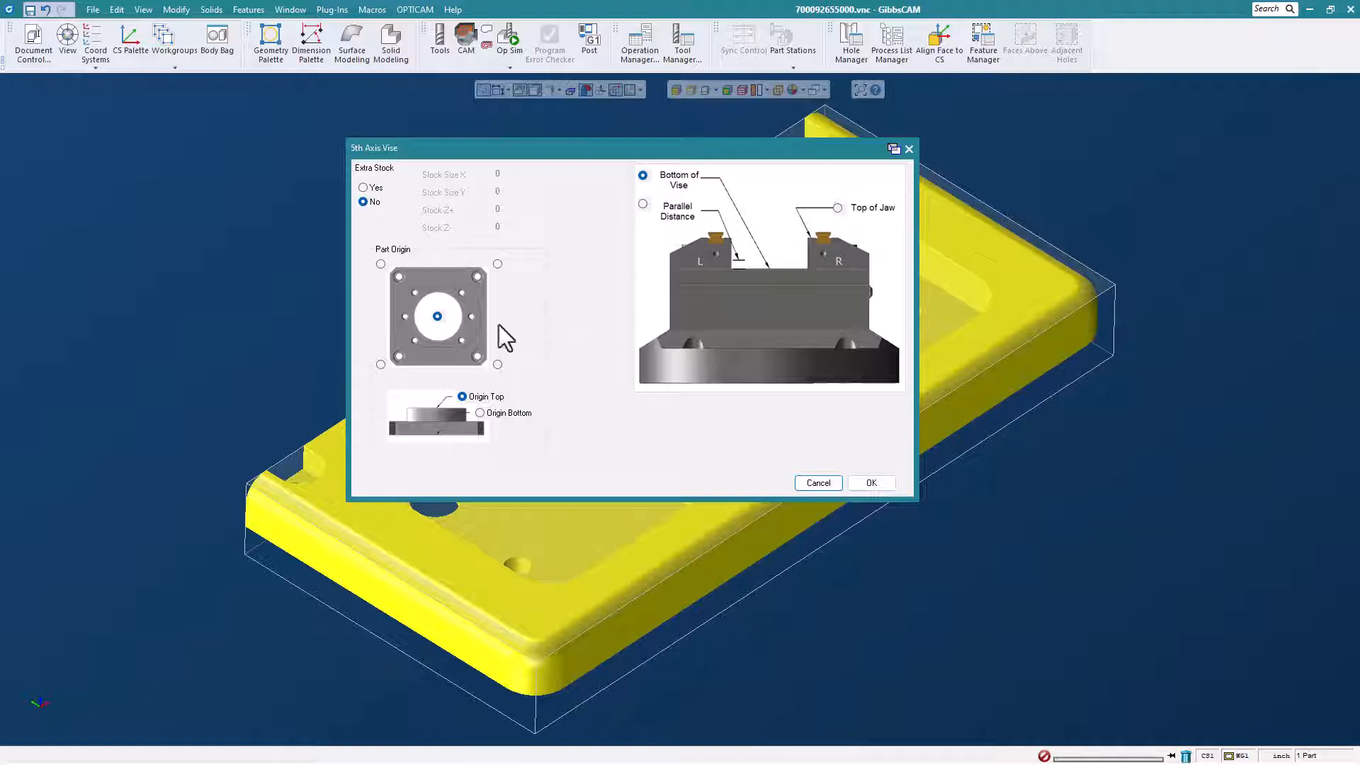
click(364, 188)
Set the extra stock to 0.05 for Stock Size X, Stock Size Y and Stock Z+, and .1 for Stock Z-.
click(512, 177)
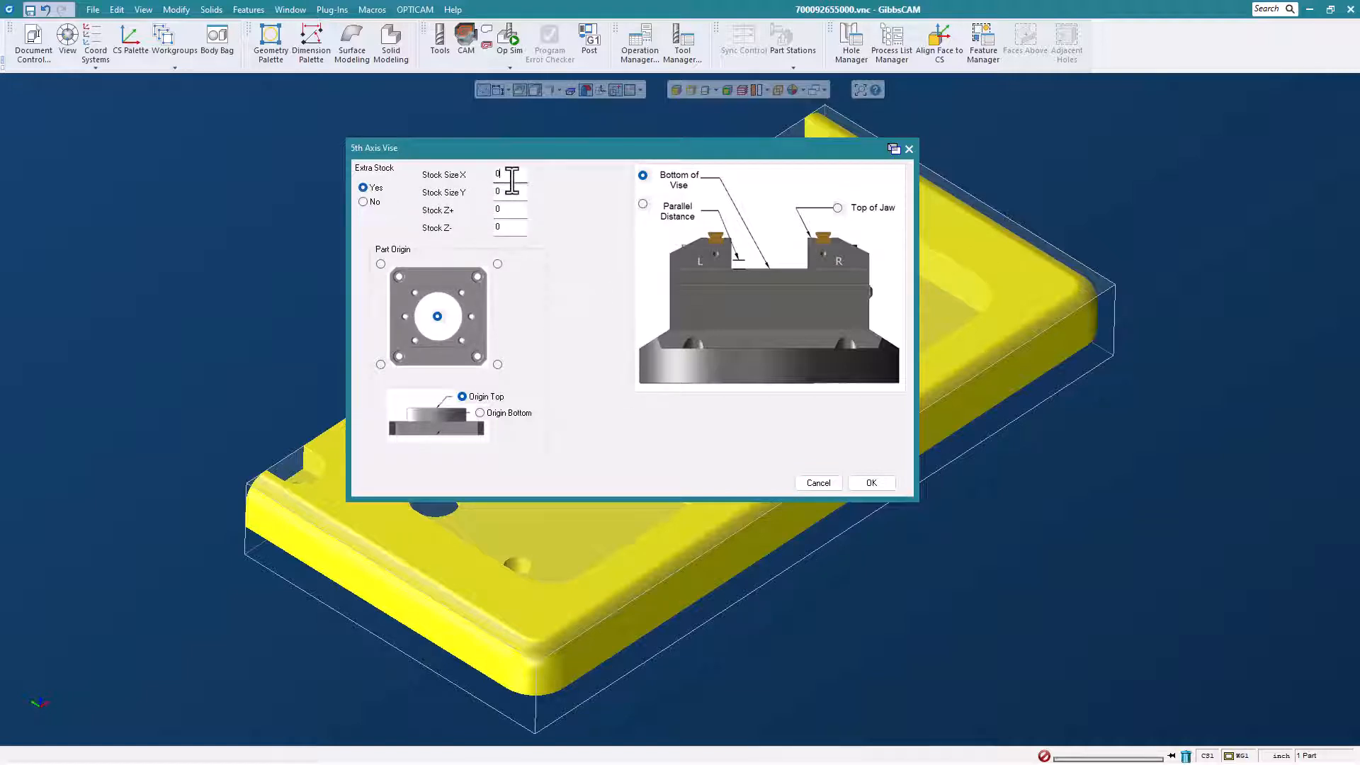
key(BackSpace)
text(.05)
click(507, 193)
key(BackSpace)
click(503, 209)
key(BackSpace)
text(.05)
click(504, 228)
key(BackSpace)
Set the vise reference to Top of Jaw, load the vise around the plate and deselect its jaw.
drag(623, 155, 607, 142)
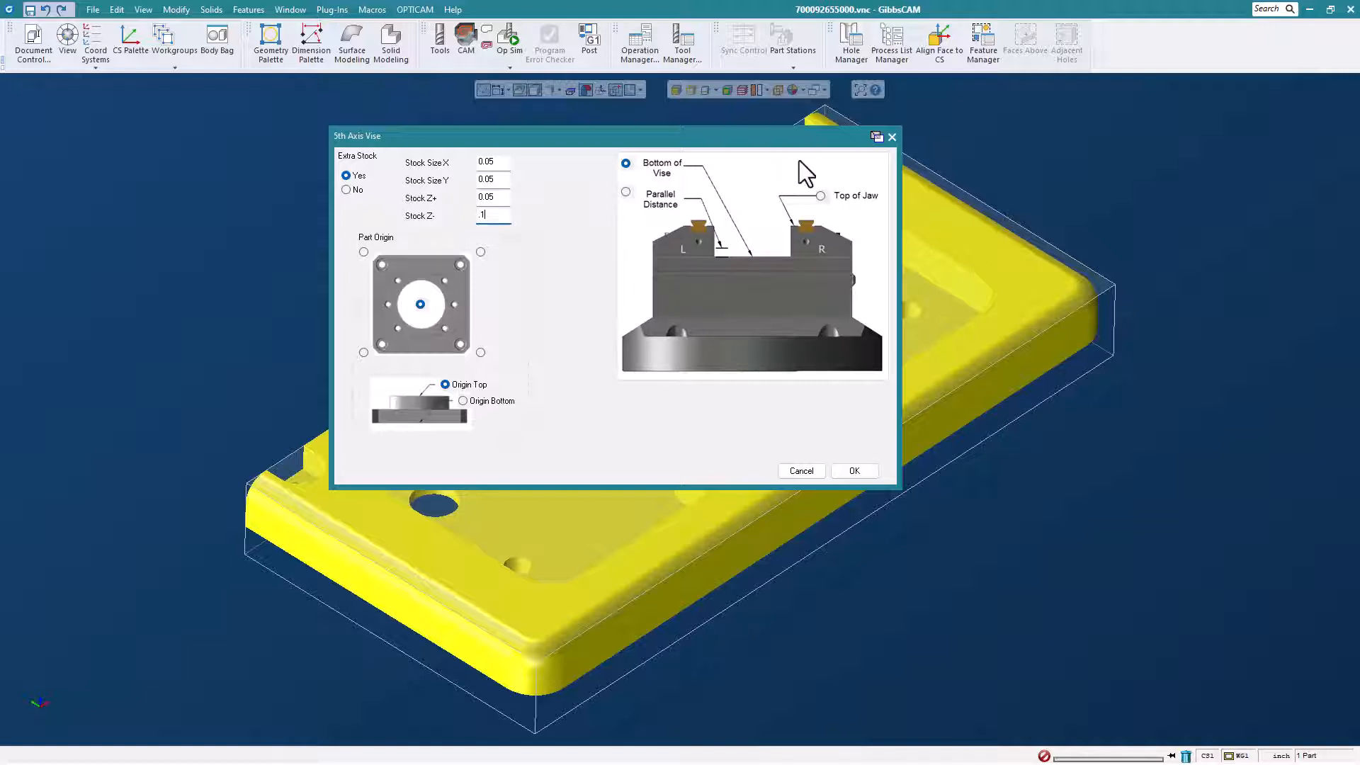
click(821, 195)
click(854, 471)
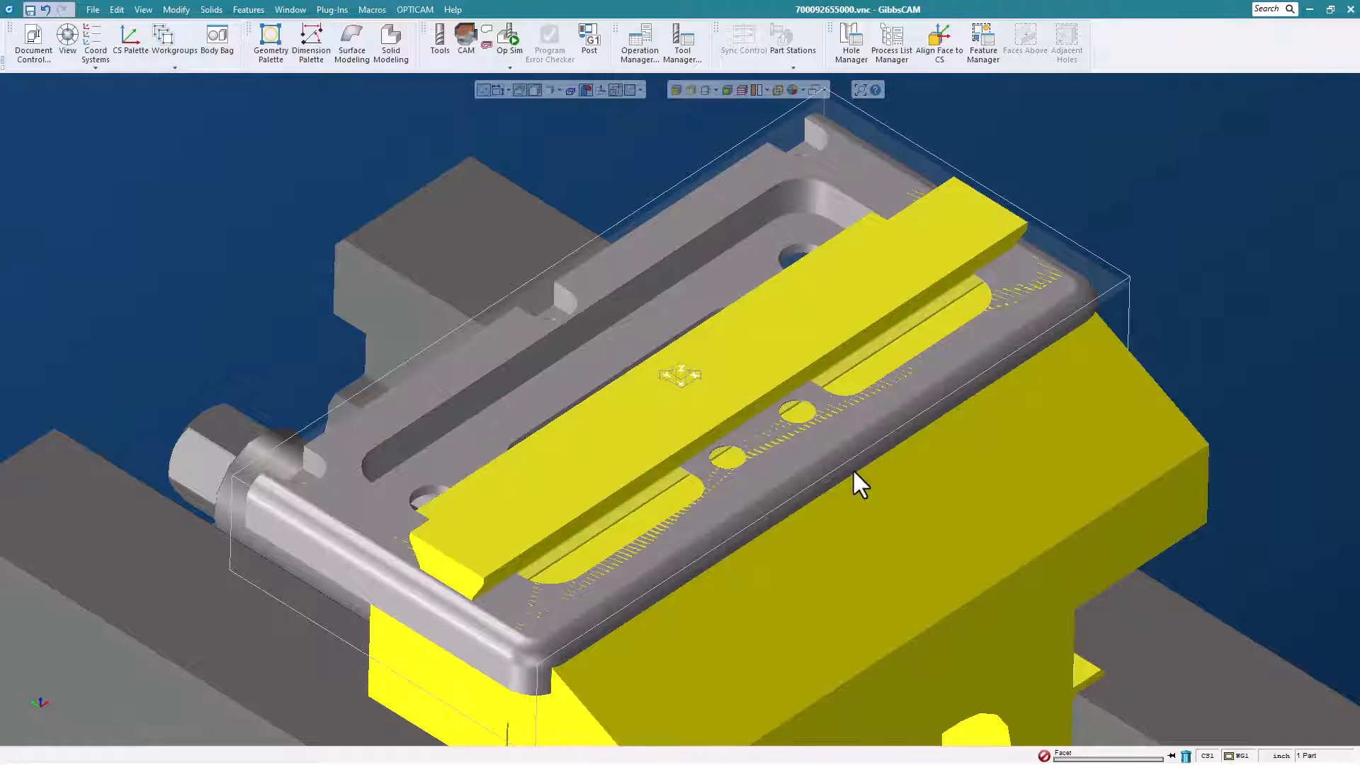
scroll(788, 486, down, 5)
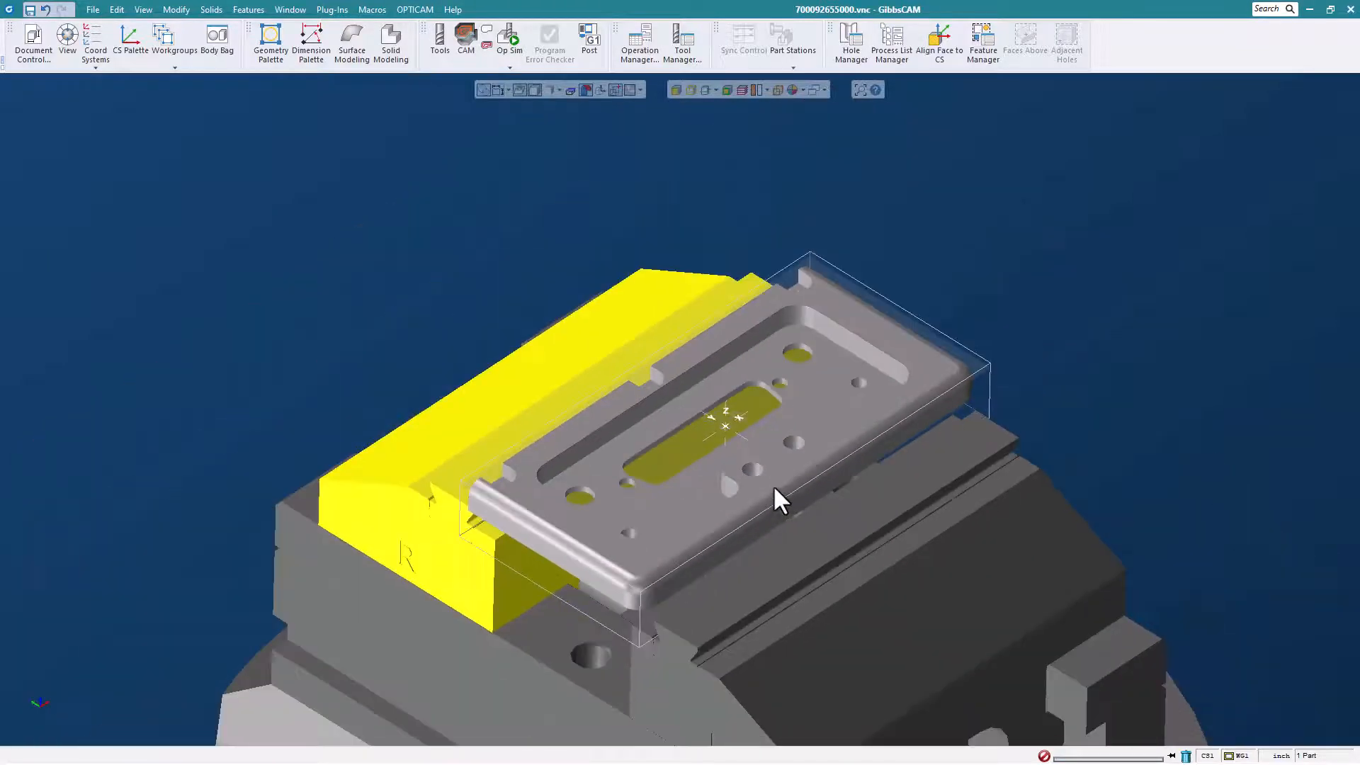
middle_drag(717, 398, 668, 310)
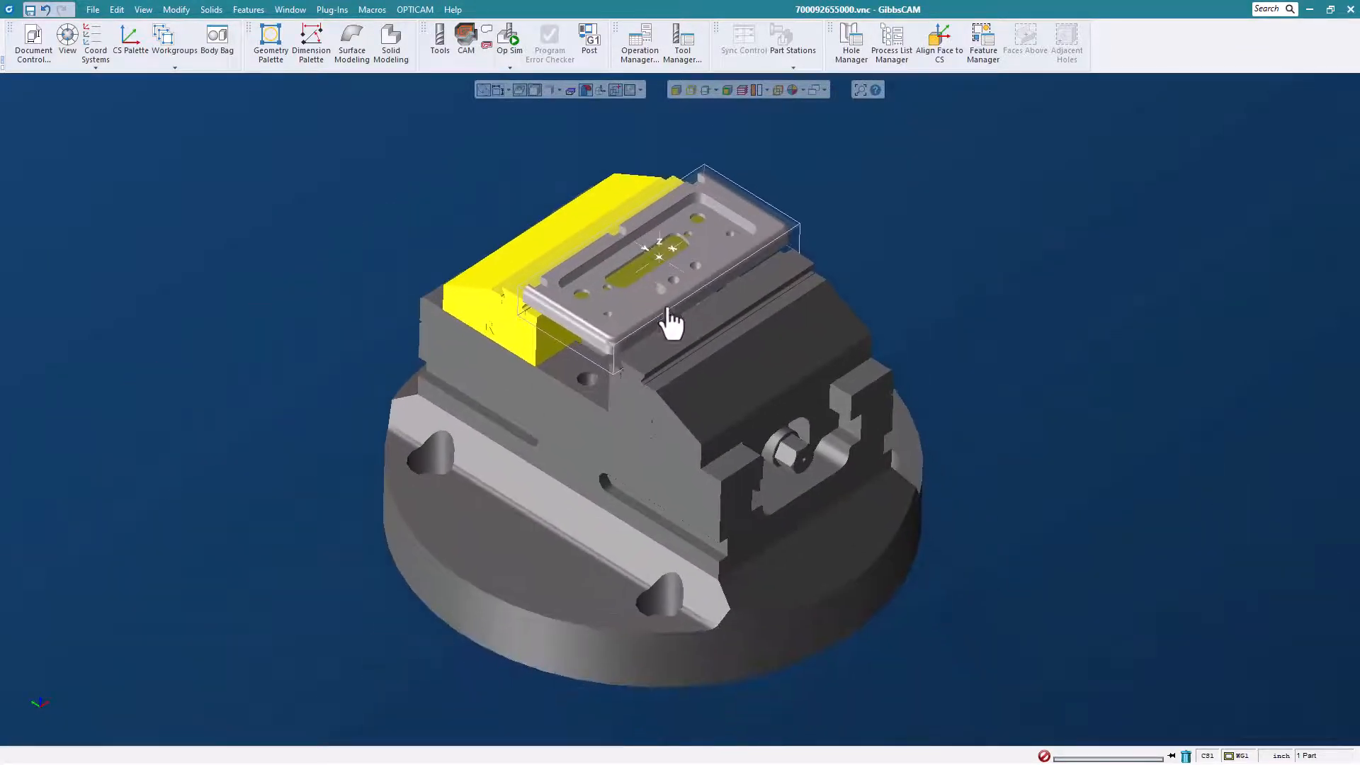
click(864, 305)
middle_drag(659, 526, 842, 205)
middle_drag(677, 255, 686, 285)
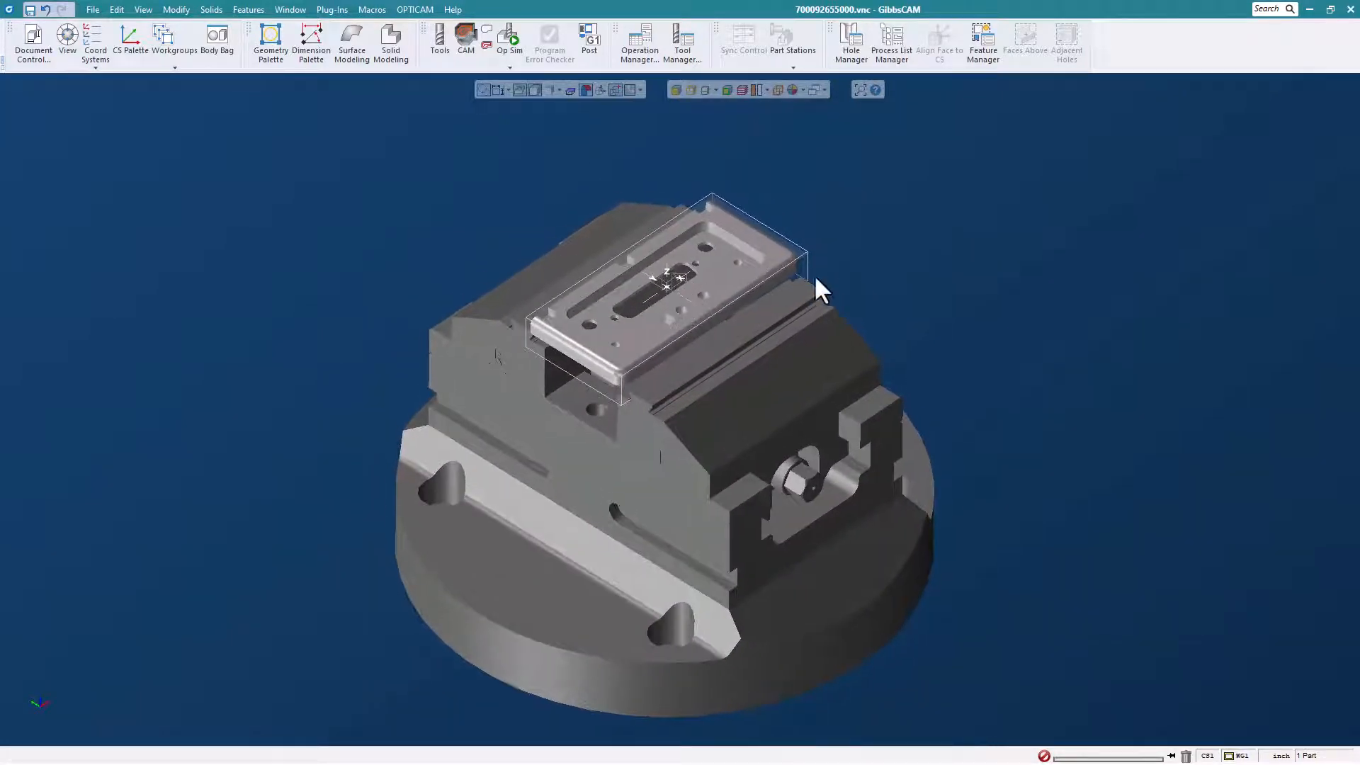
scroll(763, 259, up, 1)
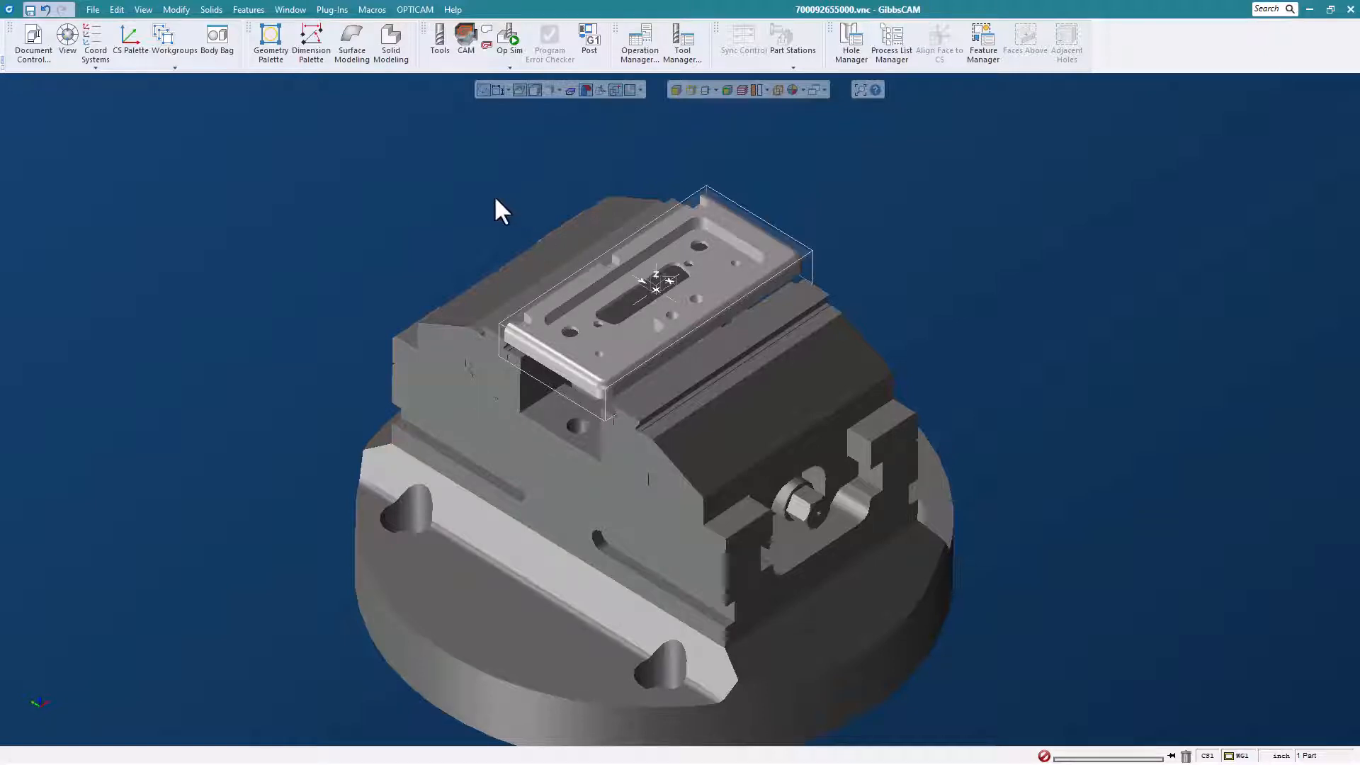
Show the tool list together with the CAM process and operation lists.
click(439, 39)
click(466, 39)
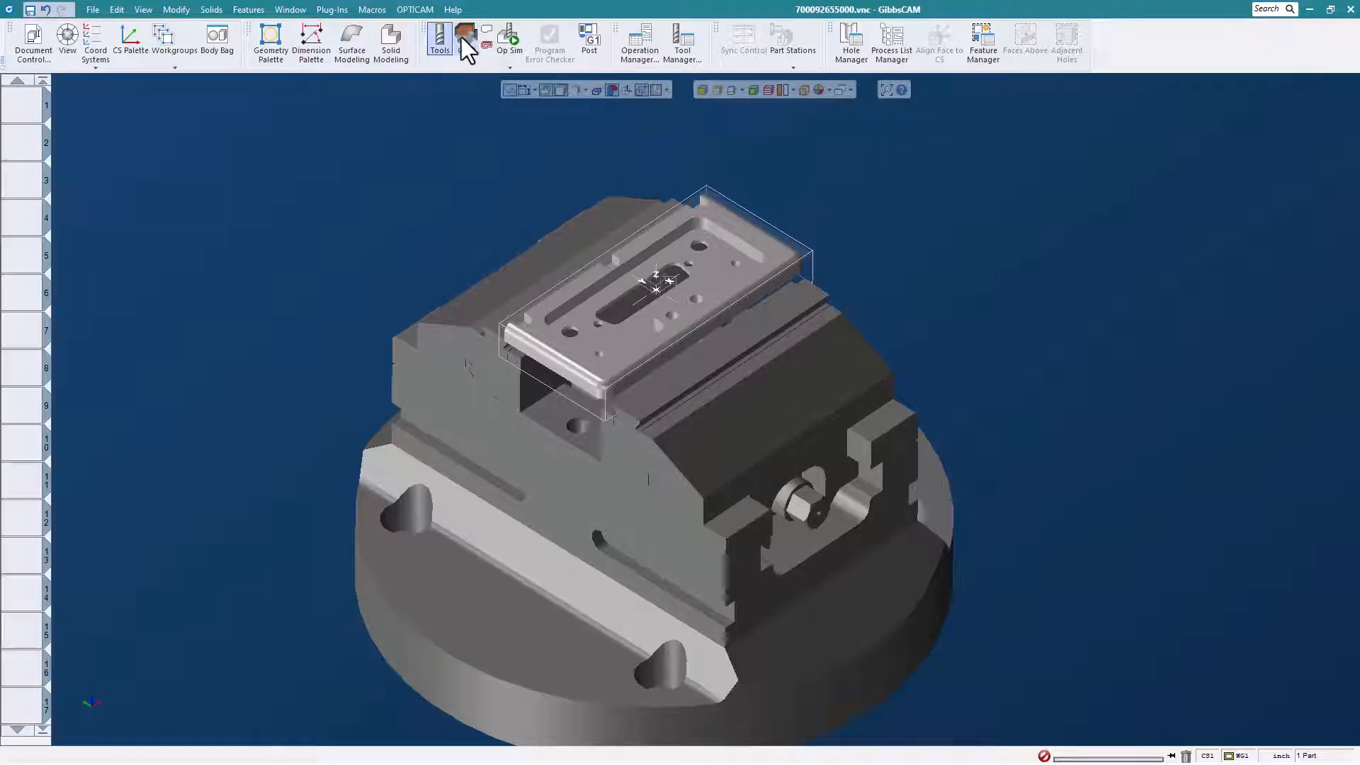
scroll(474, 212, down, 1)
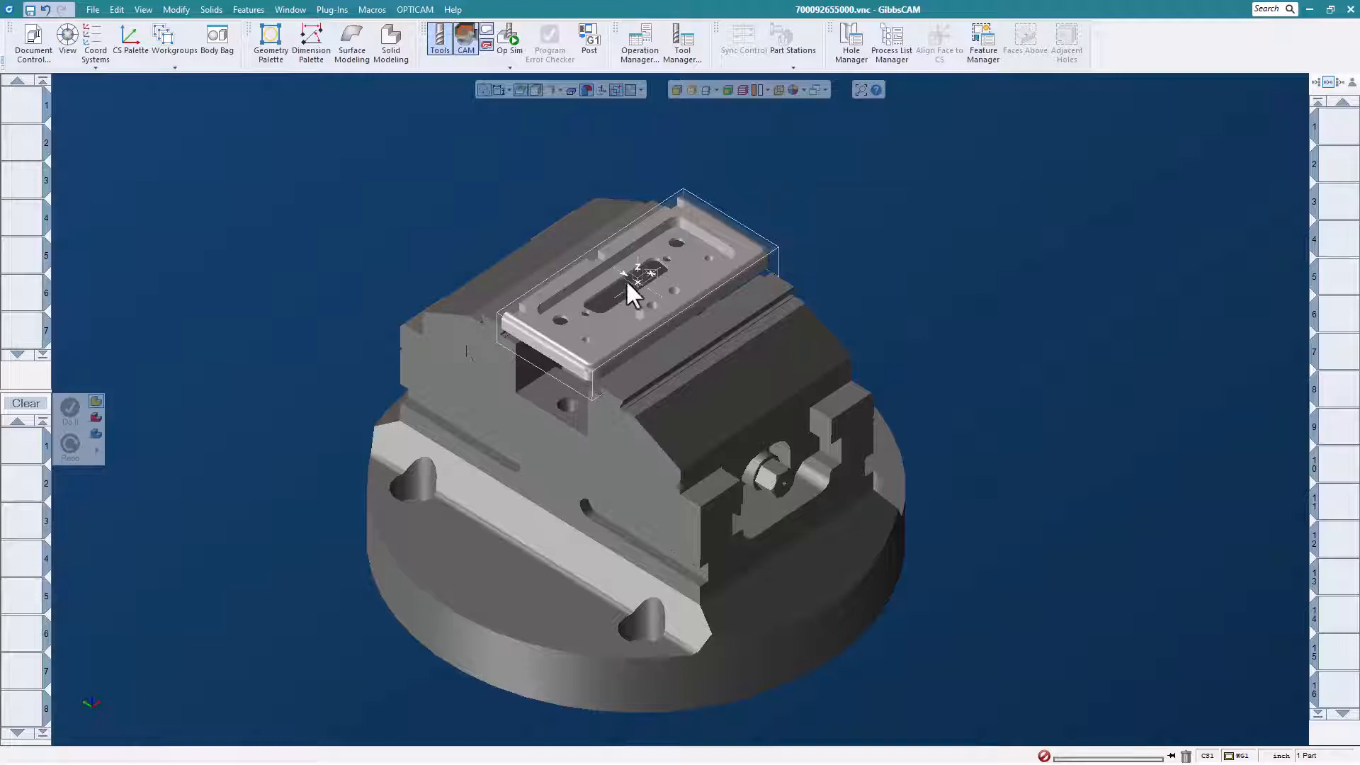
scroll(656, 230, up, 1)
scroll(671, 234, down, 1)
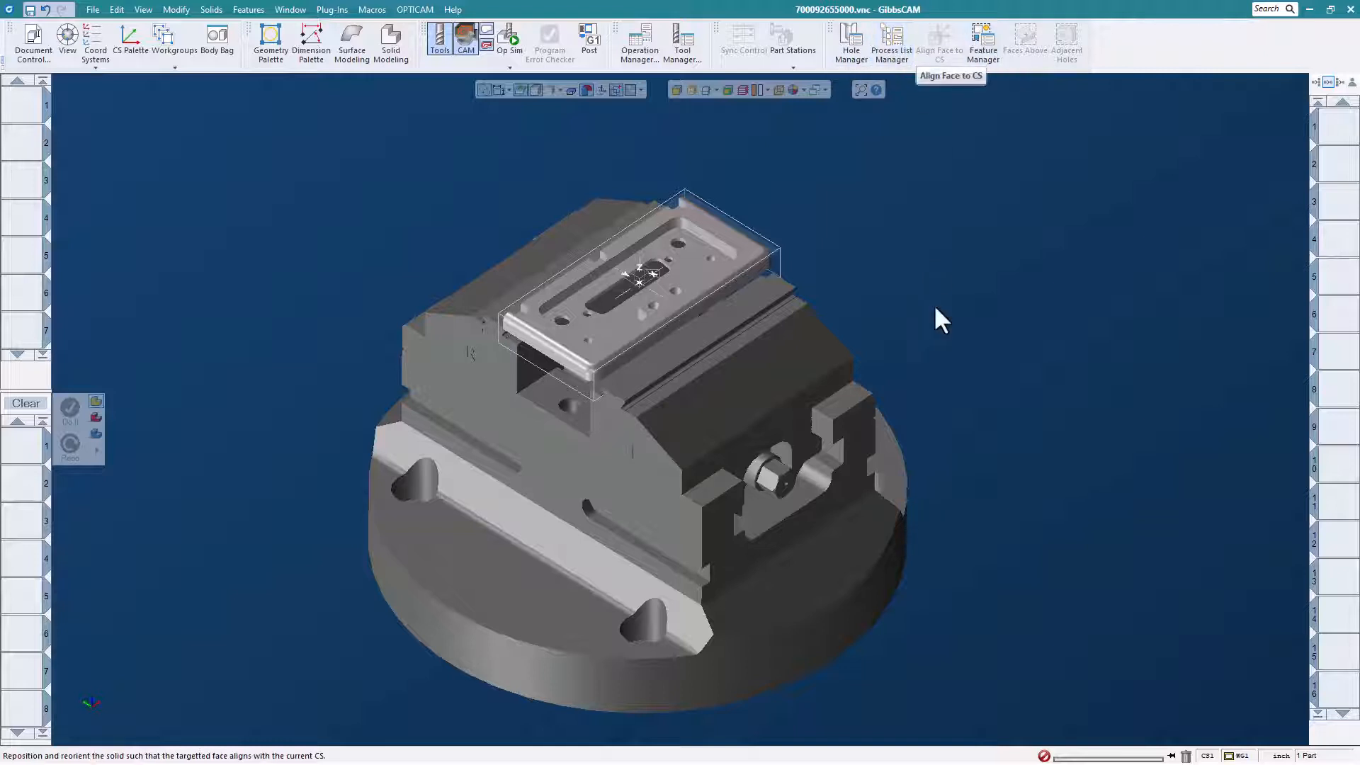
right_click(39, 454)
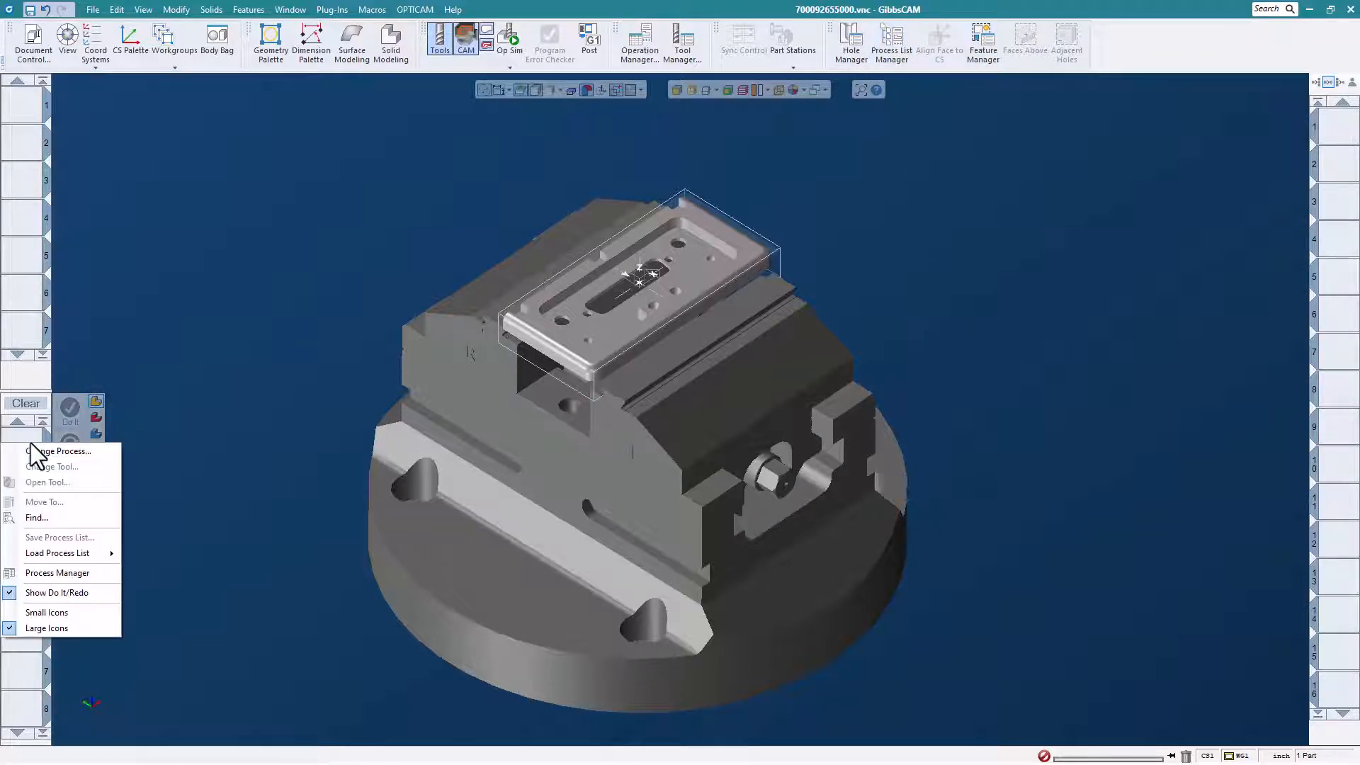
mouse_move(65, 555)
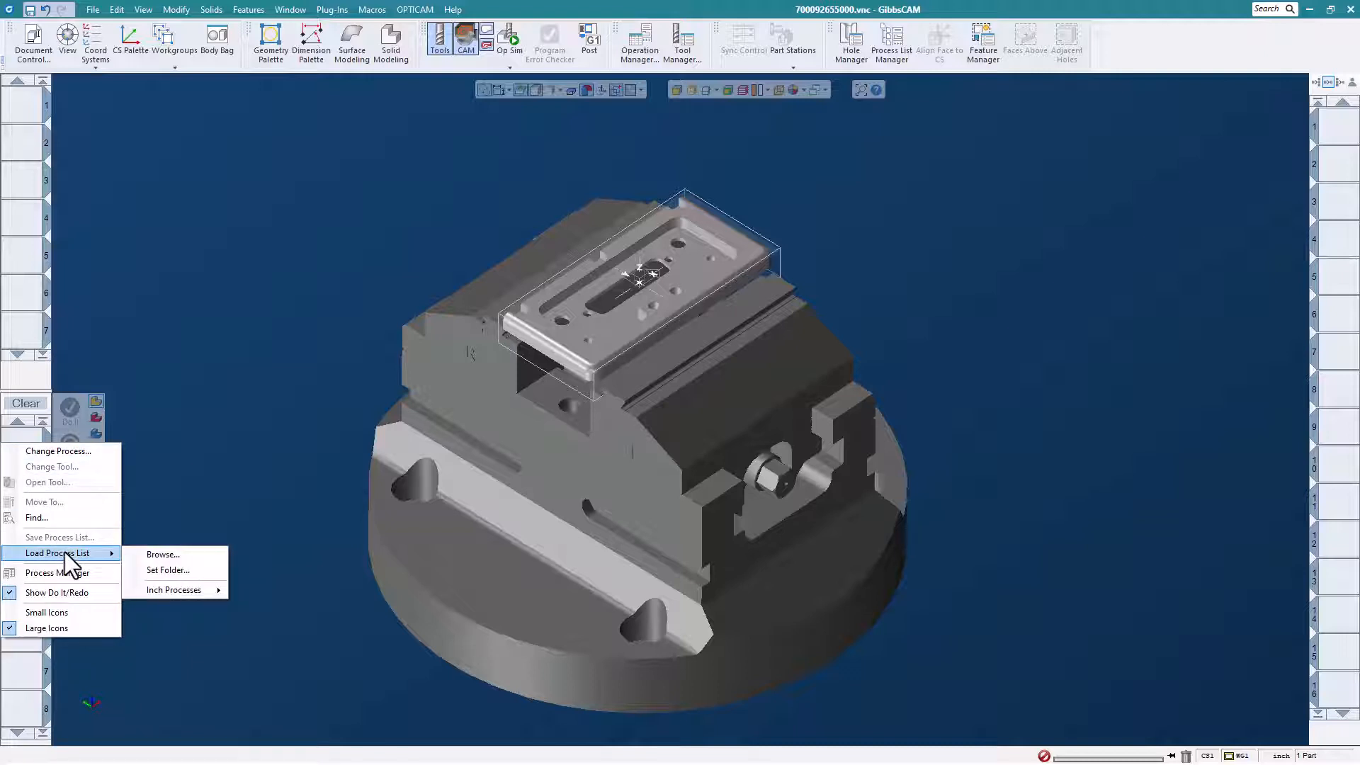
click(150, 364)
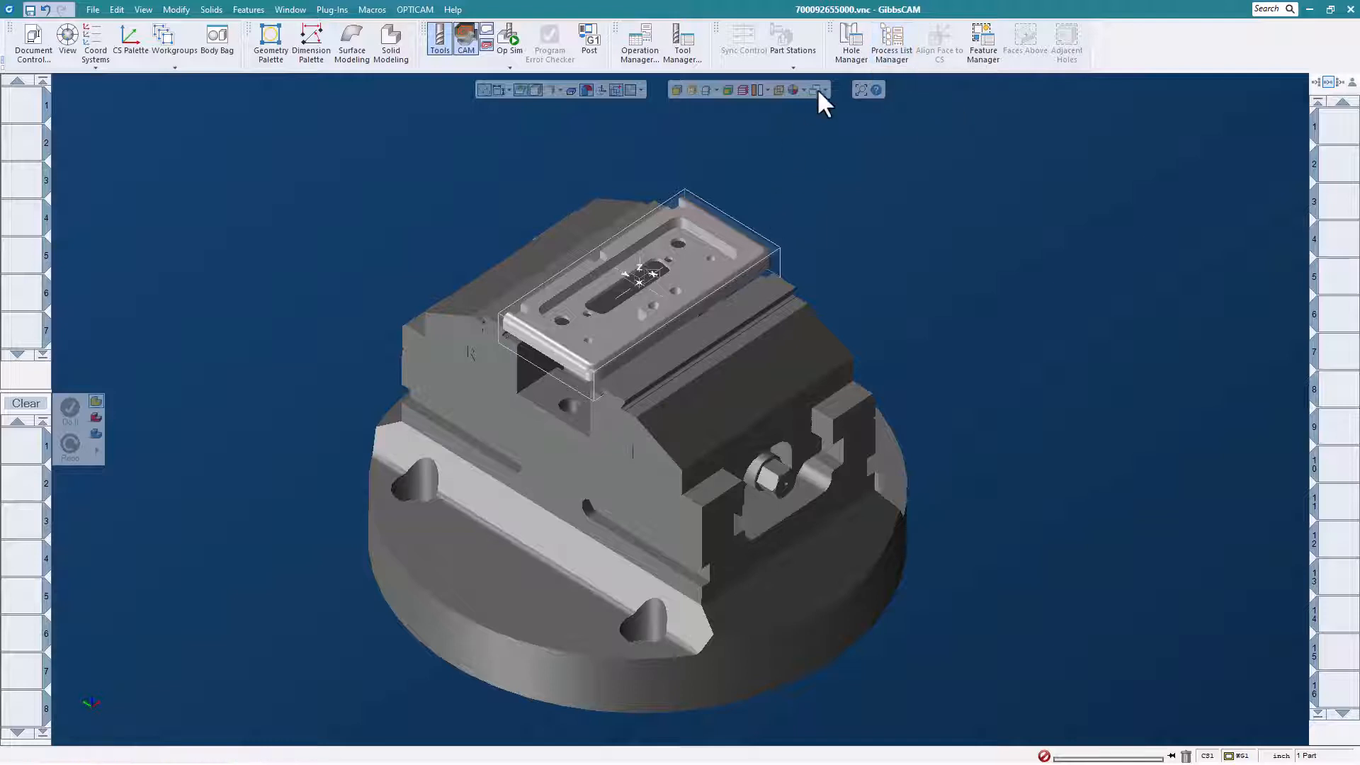
Load the "2 inch face mill" process from the Face Milling folder of the inch Milling processes in the Process Group Manager.
click(891, 56)
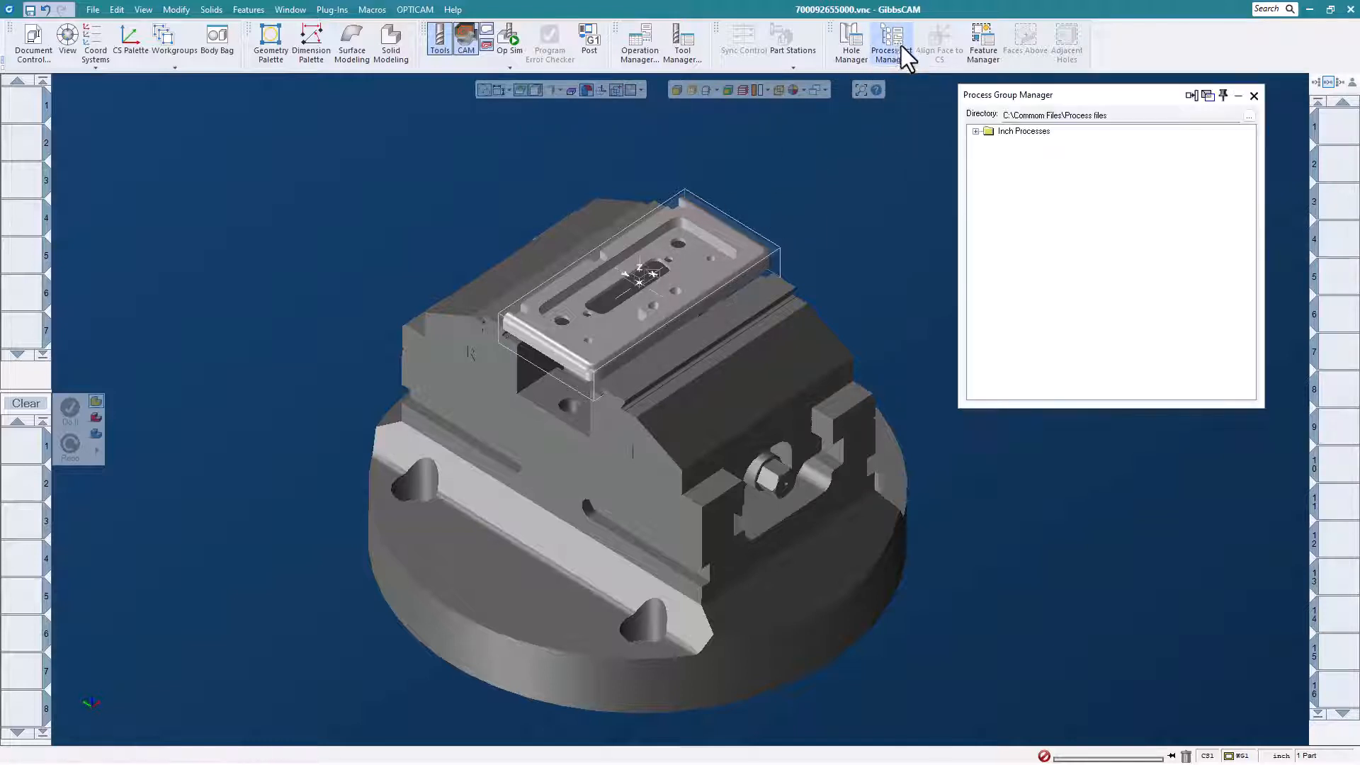
drag(1037, 96, 993, 95)
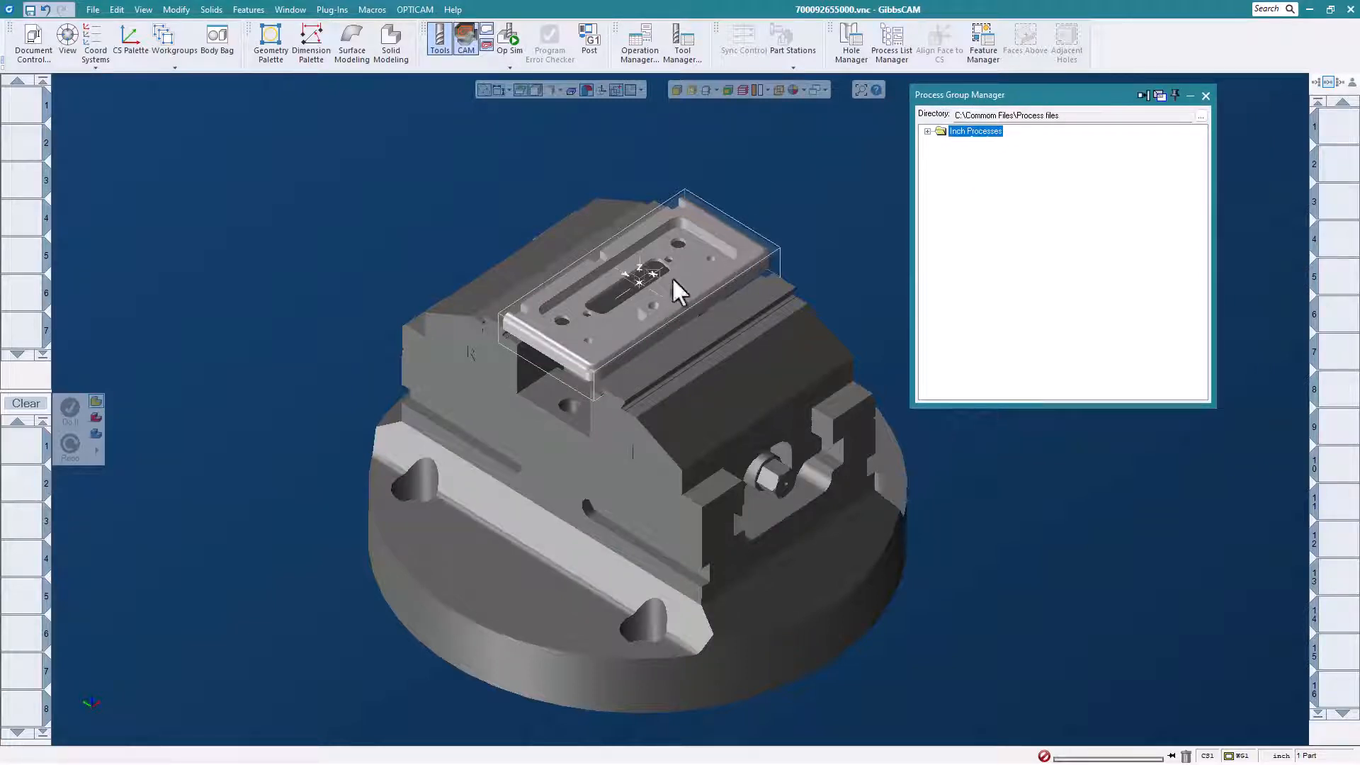
click(927, 132)
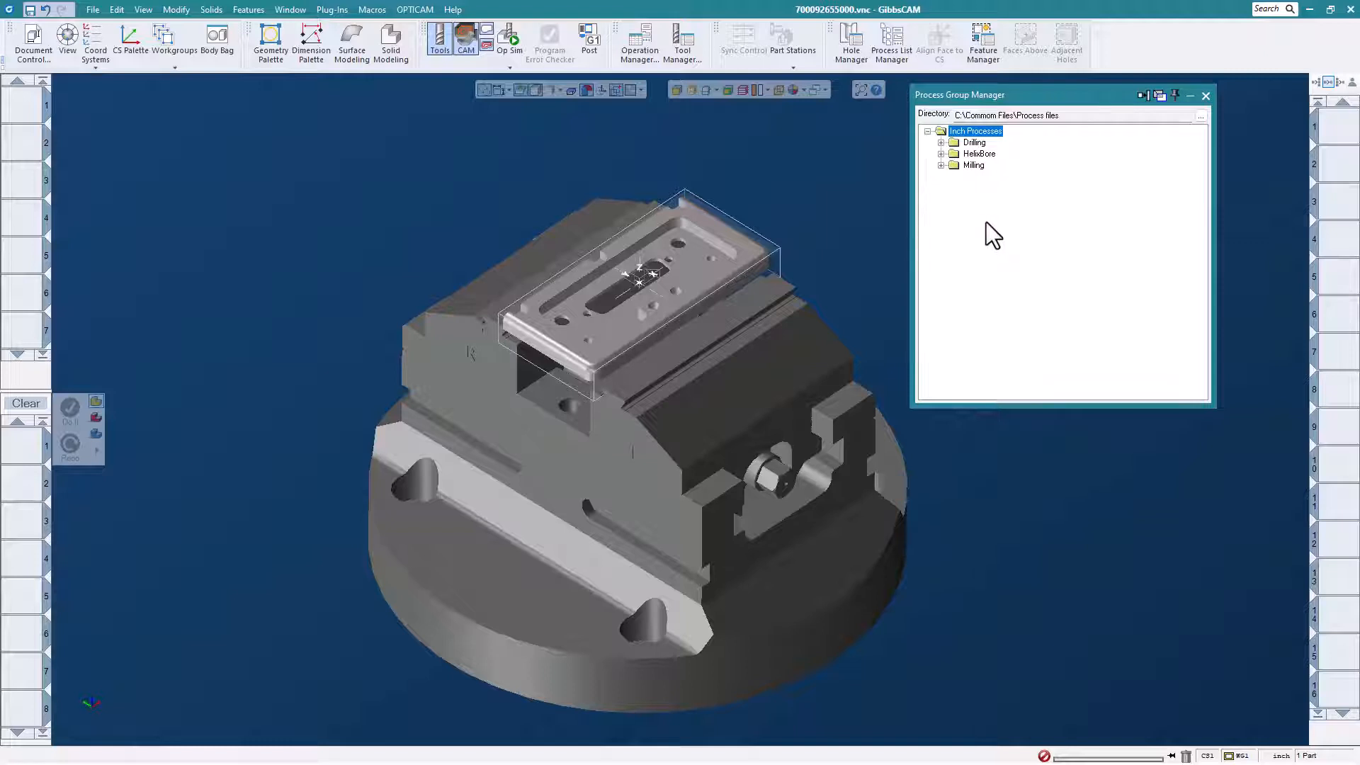
click(942, 165)
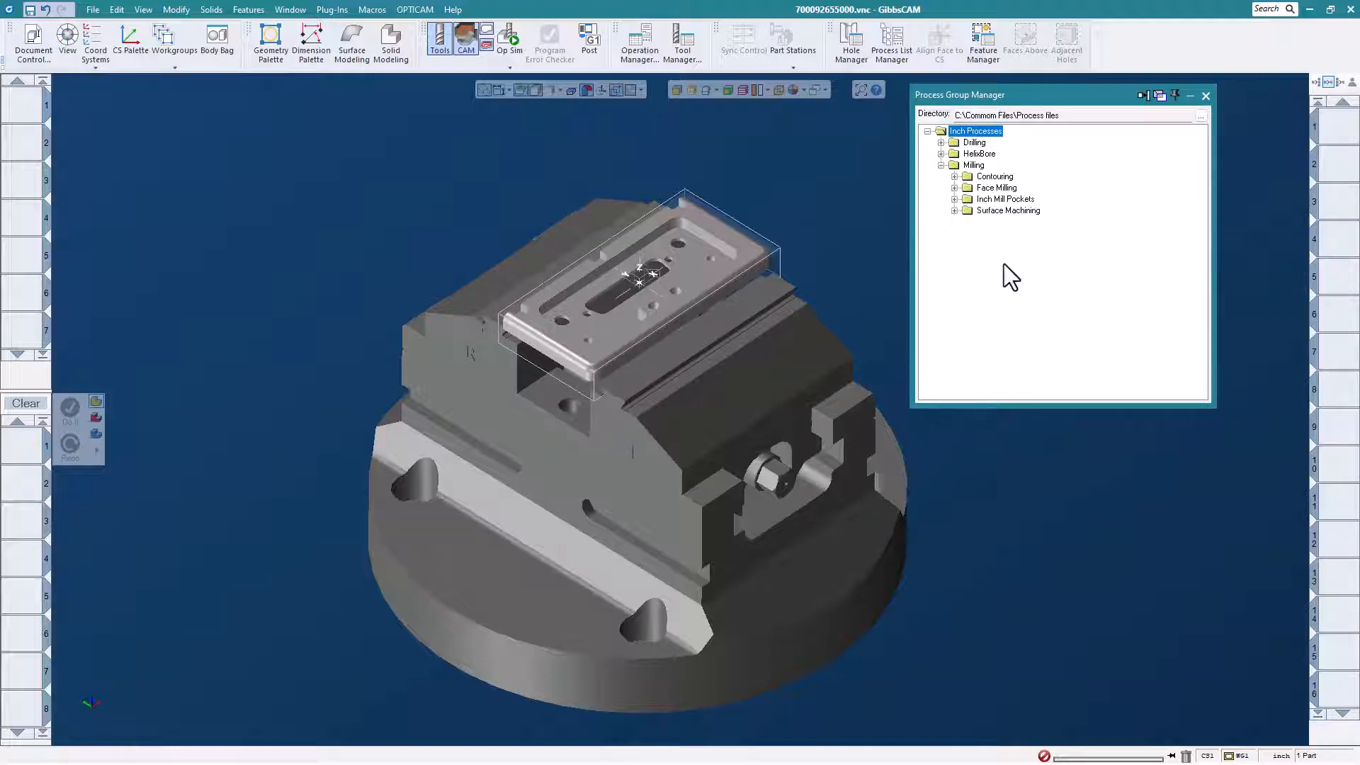
click(954, 188)
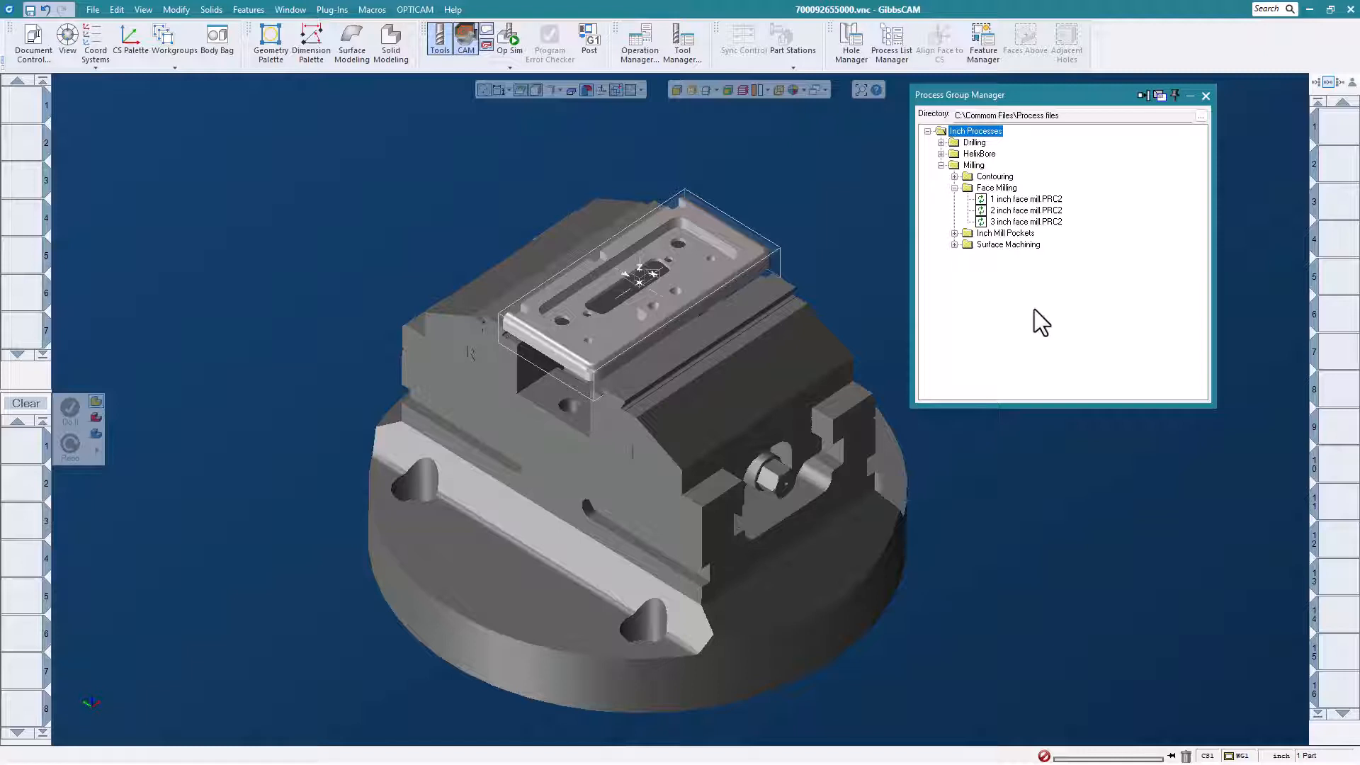
click(1036, 210)
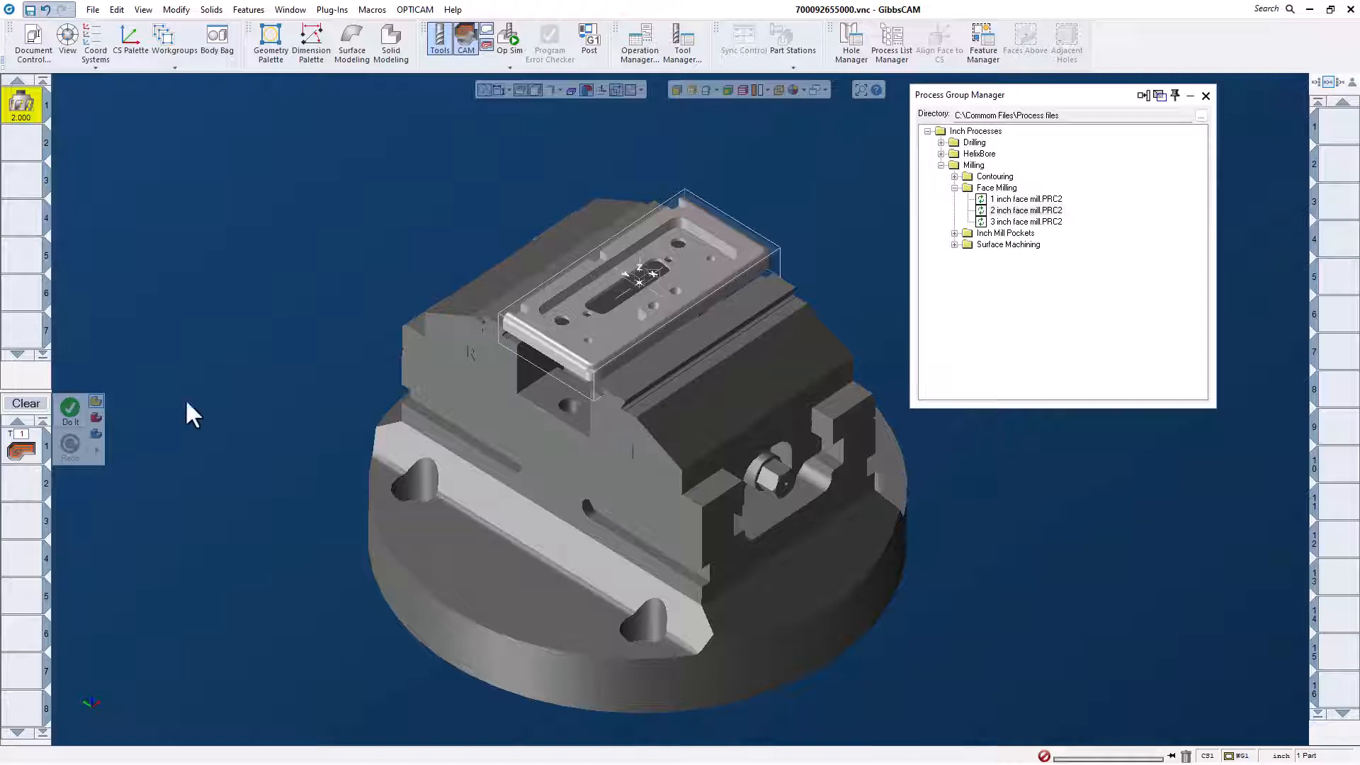
Generate the face milling operation from the loaded 2 inch face mill process.
click(70, 413)
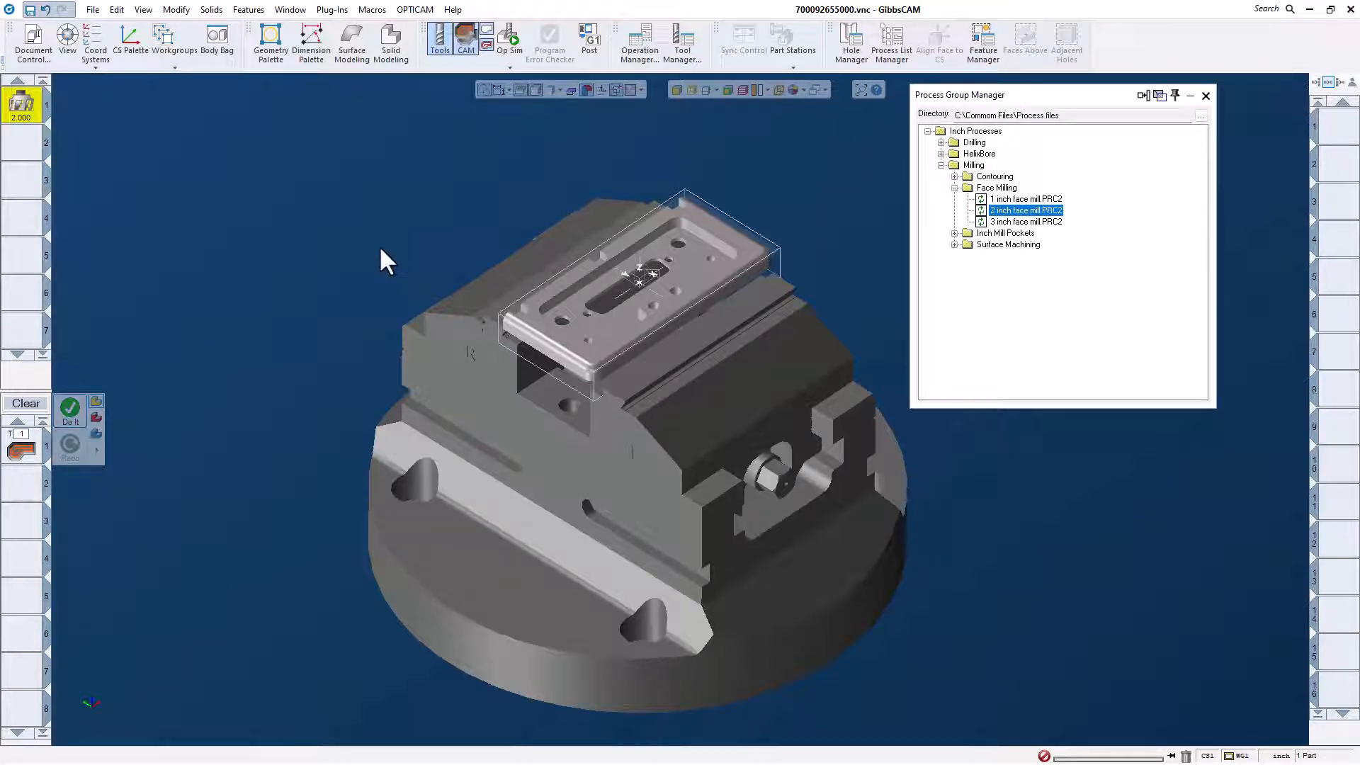
click(71, 415)
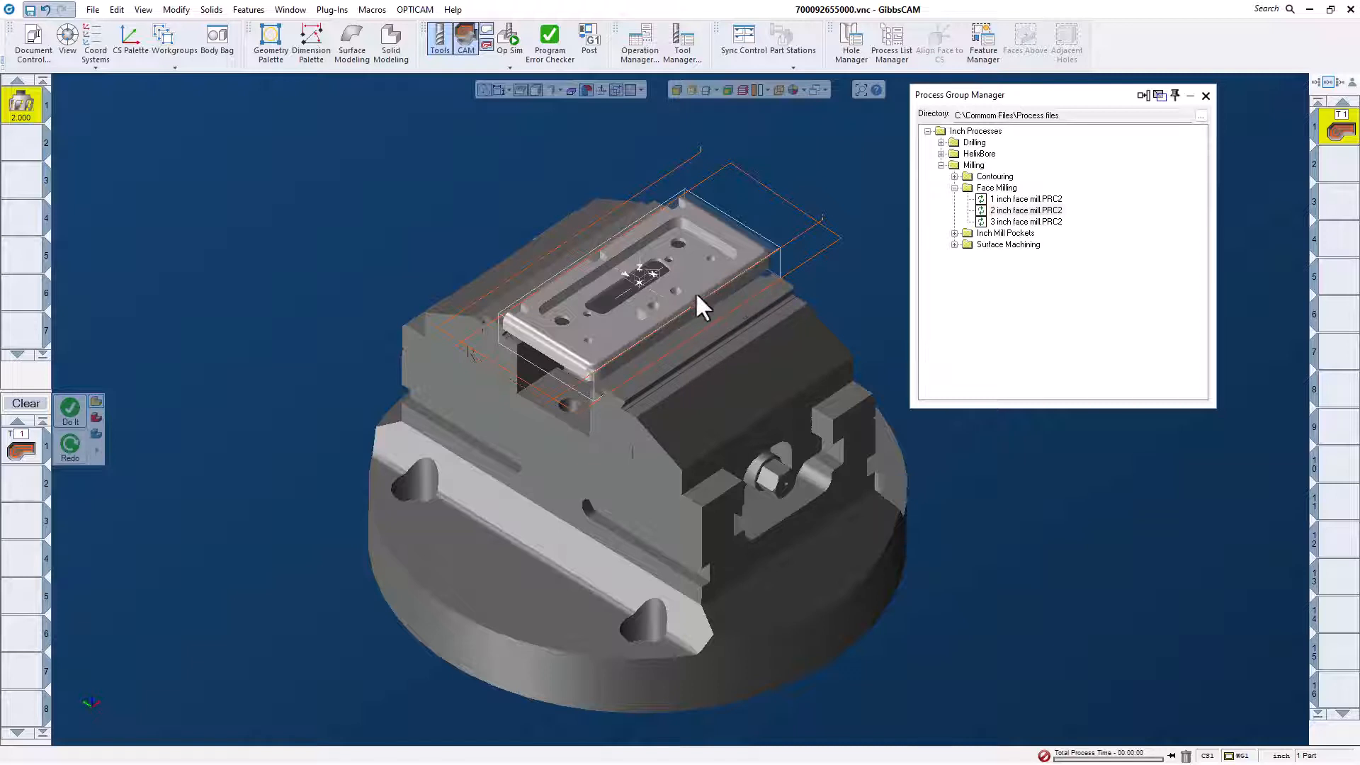
scroll(687, 301, up, 1)
scroll(648, 293, down, 1)
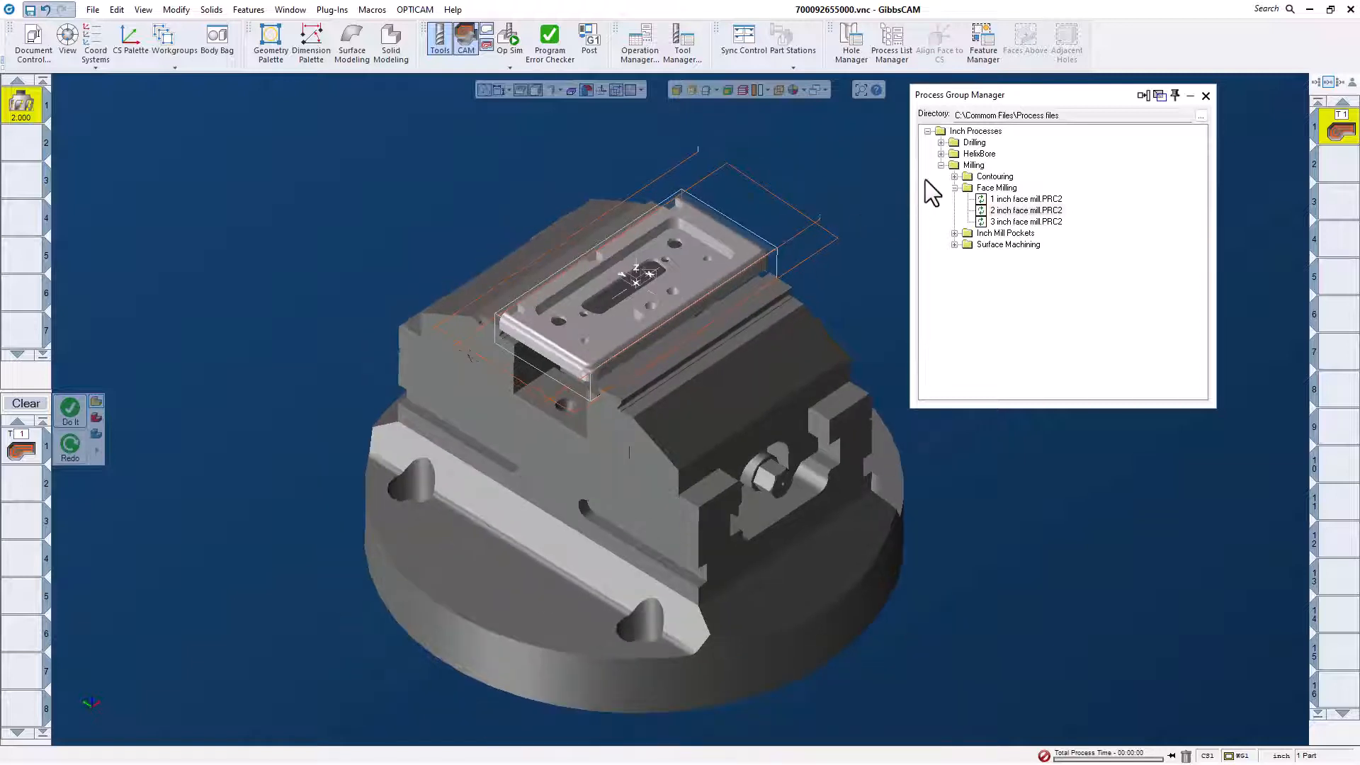
Load the ".500 Emill 3 Extra Offsets-.100 Extra Stepover" process from the Contouring folder of the Milling processes.
click(941, 166)
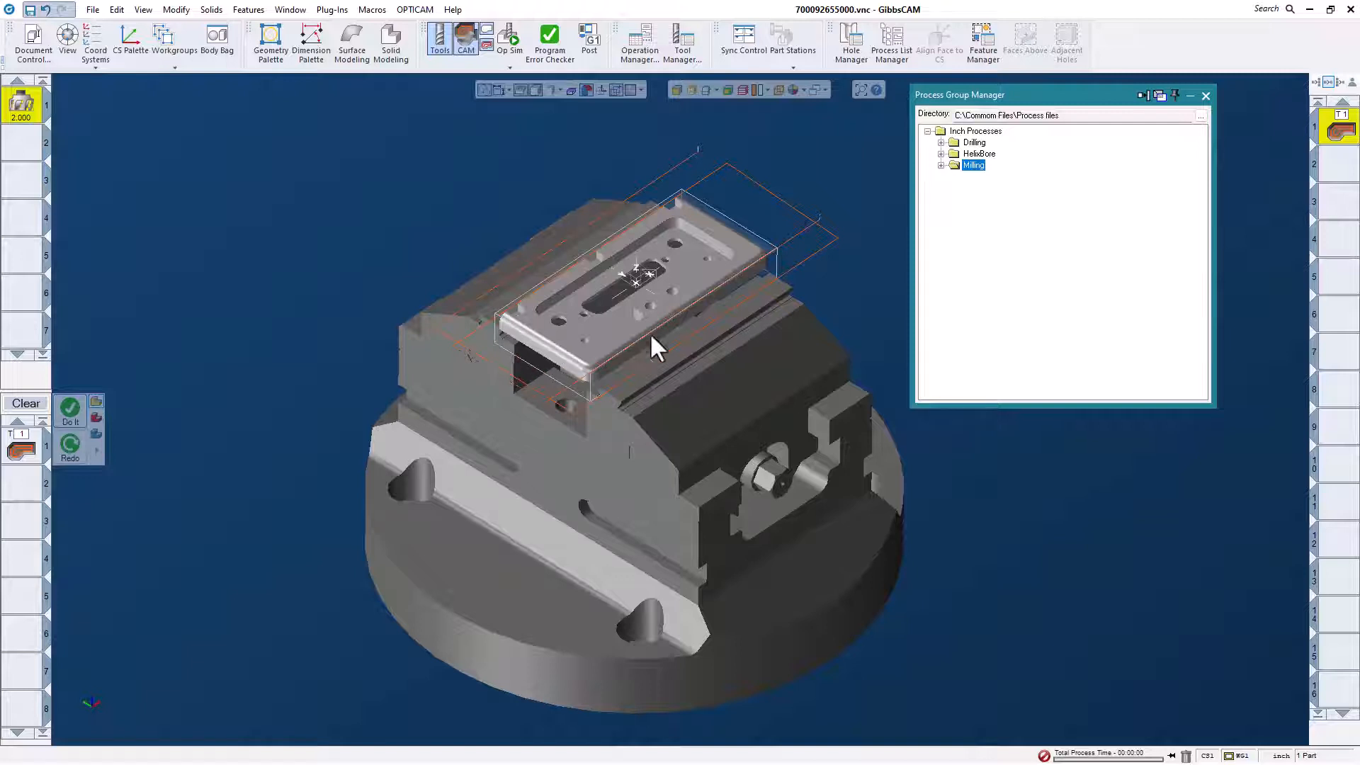
click(940, 165)
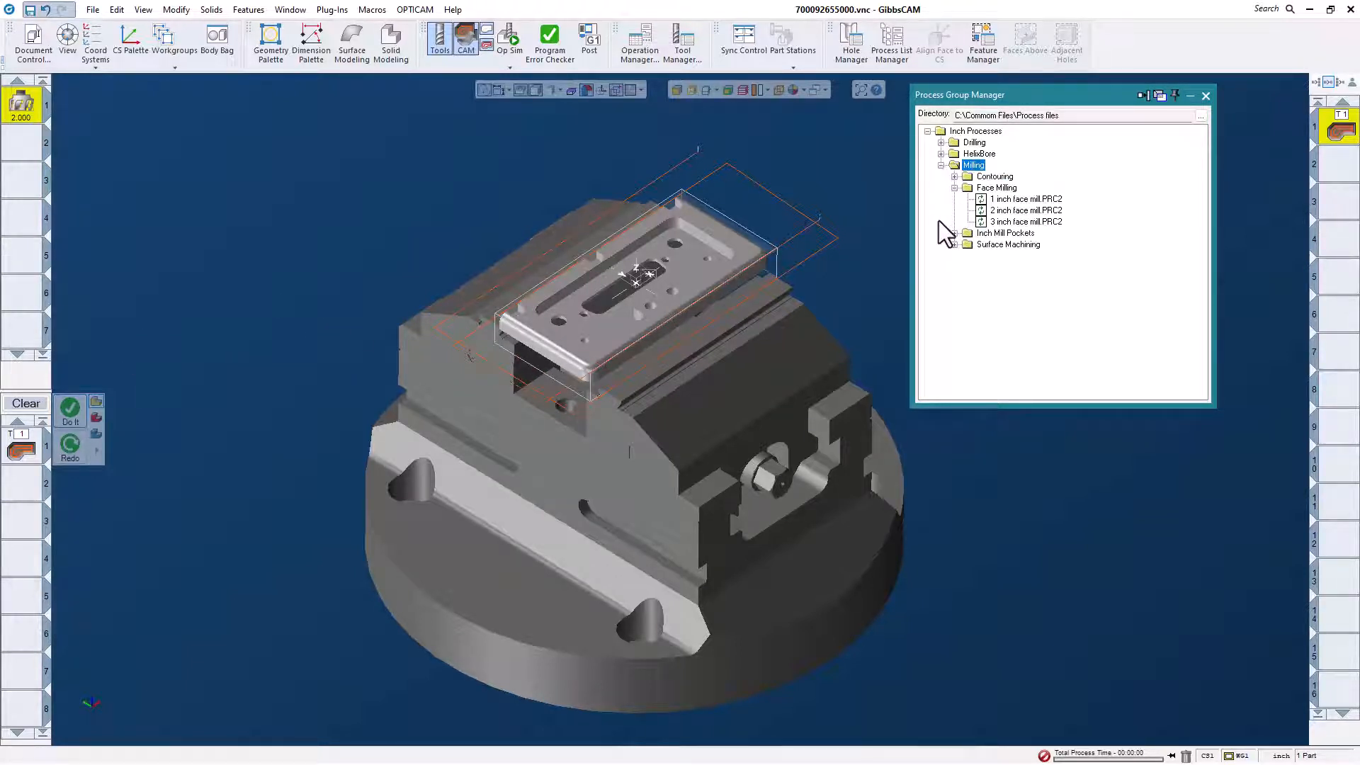
click(954, 199)
click(954, 177)
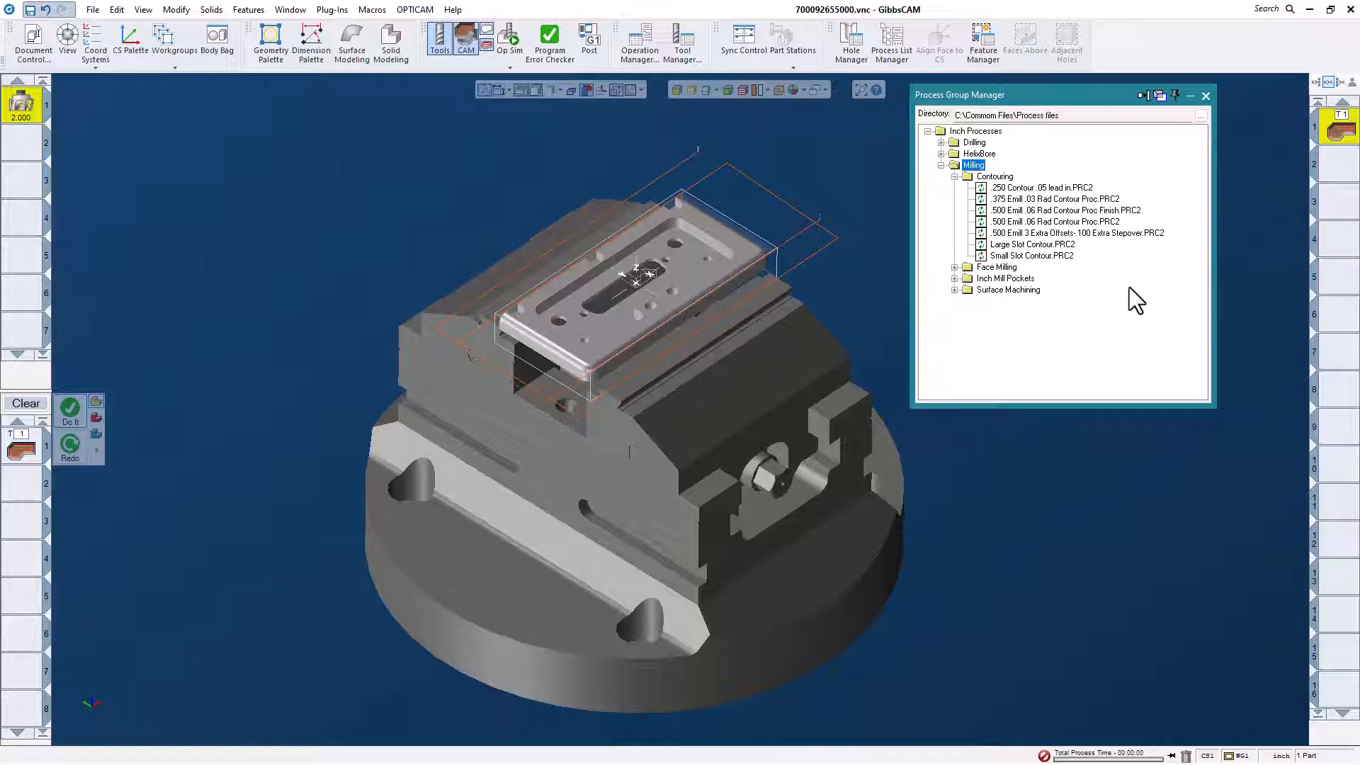
double_click(1110, 234)
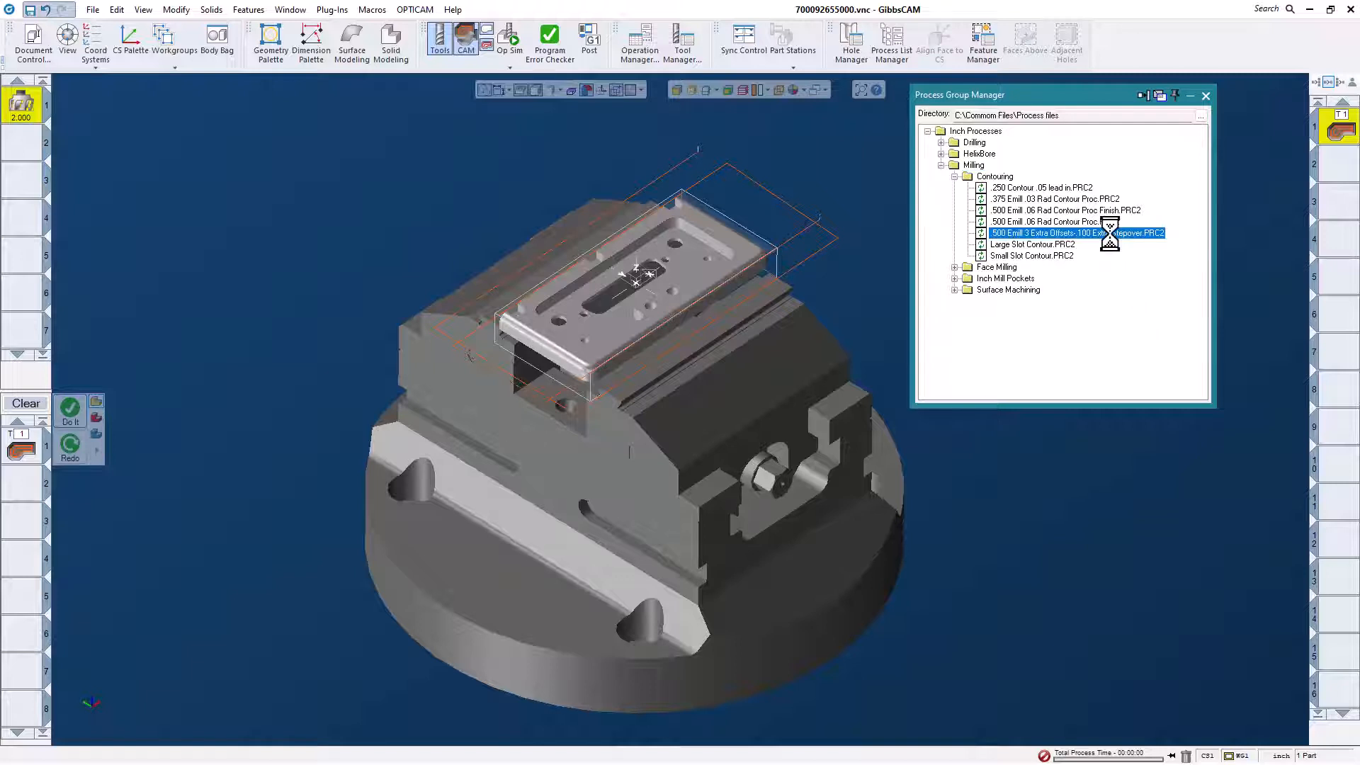
Switch to face selection and select the plate's near end wall and the adjoining long side wall.
scroll(575, 375, up, 3)
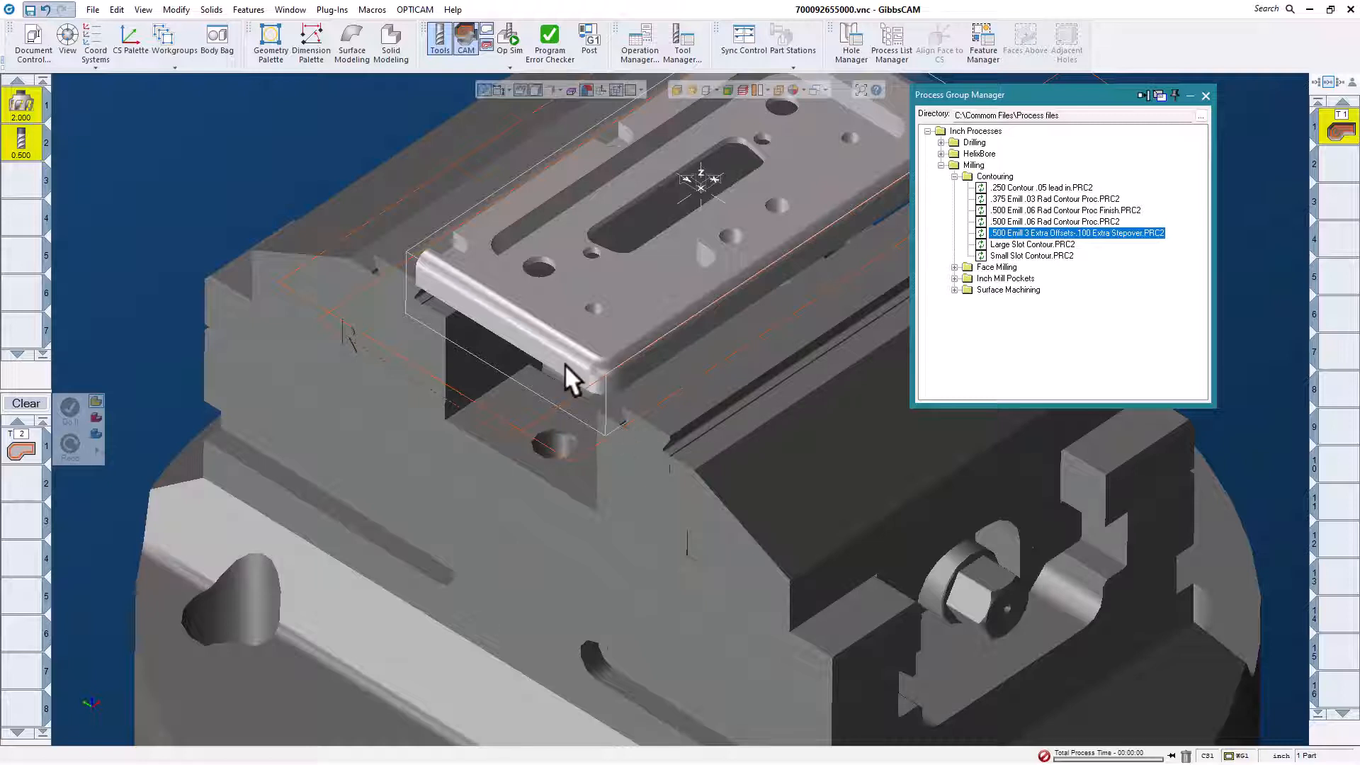
click(563, 364)
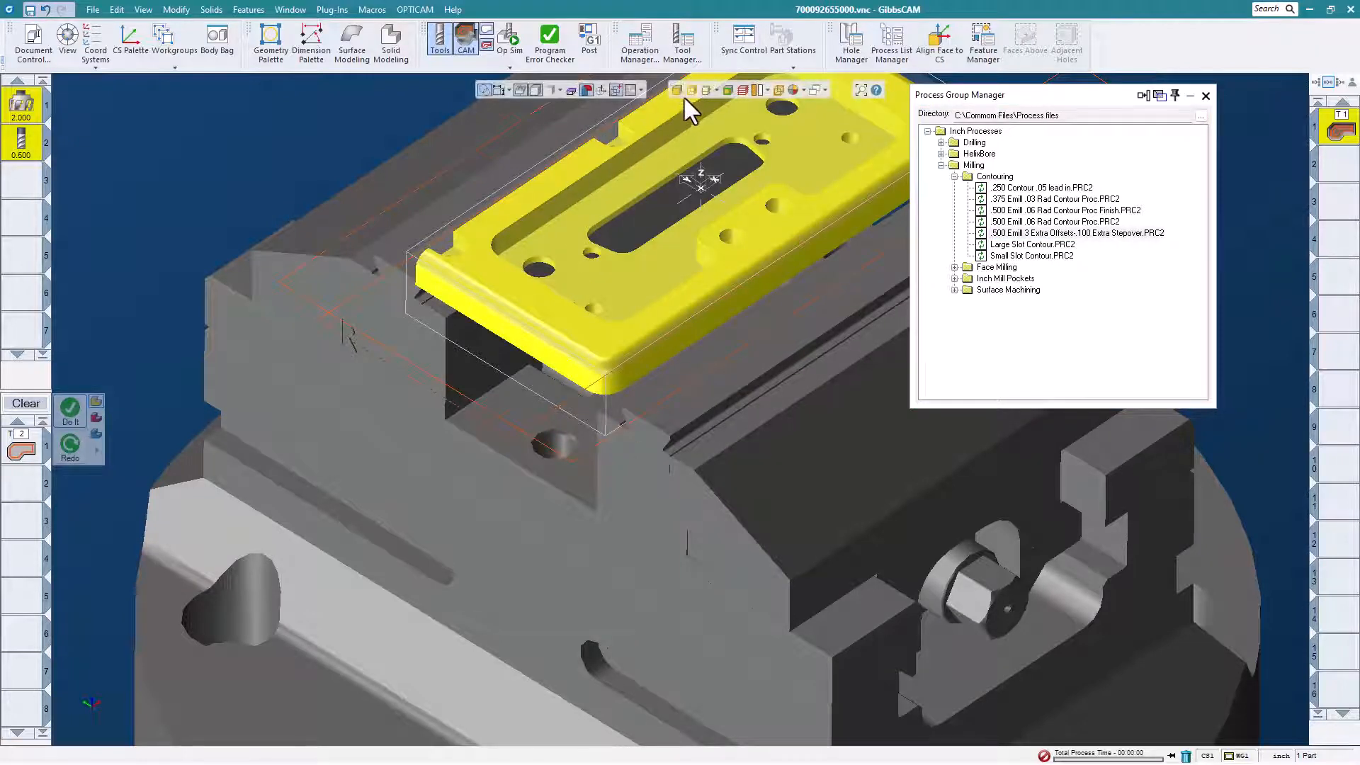
click(564, 365)
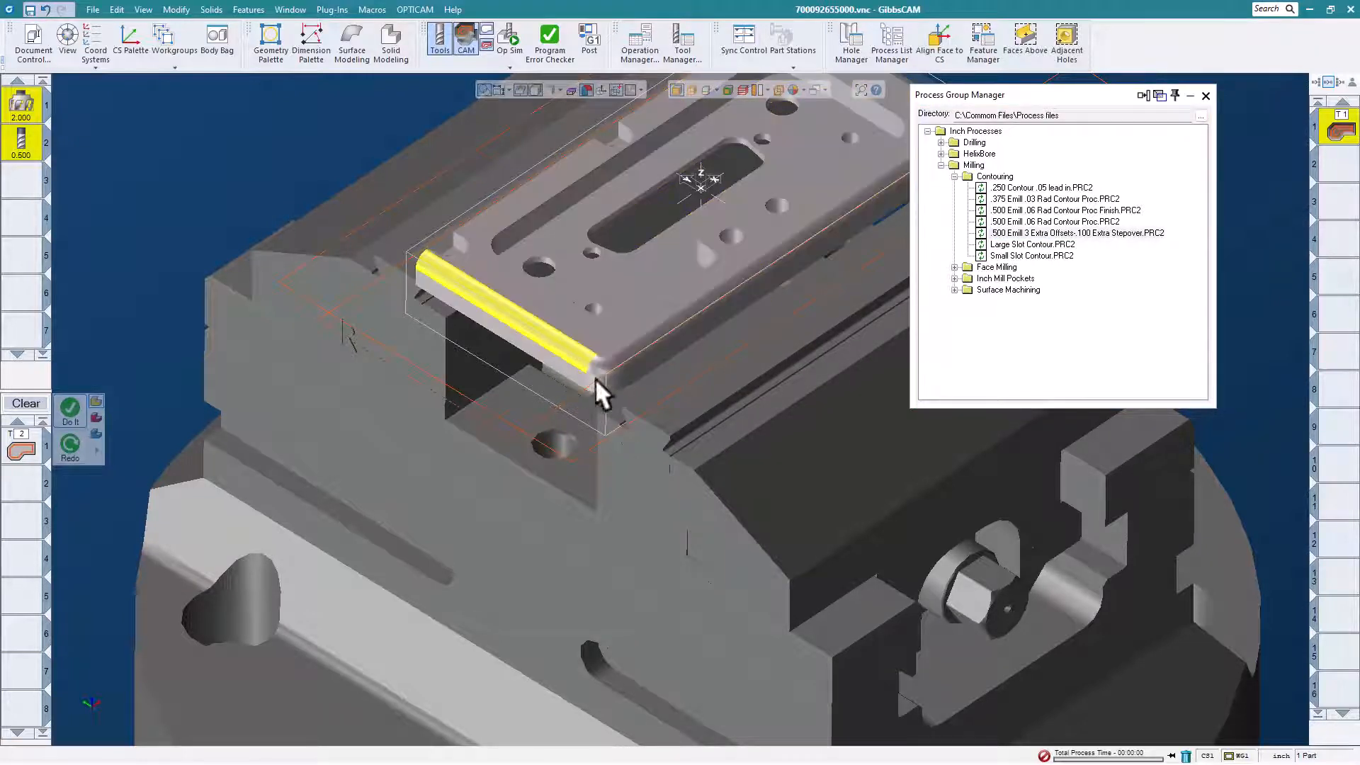
click(587, 377)
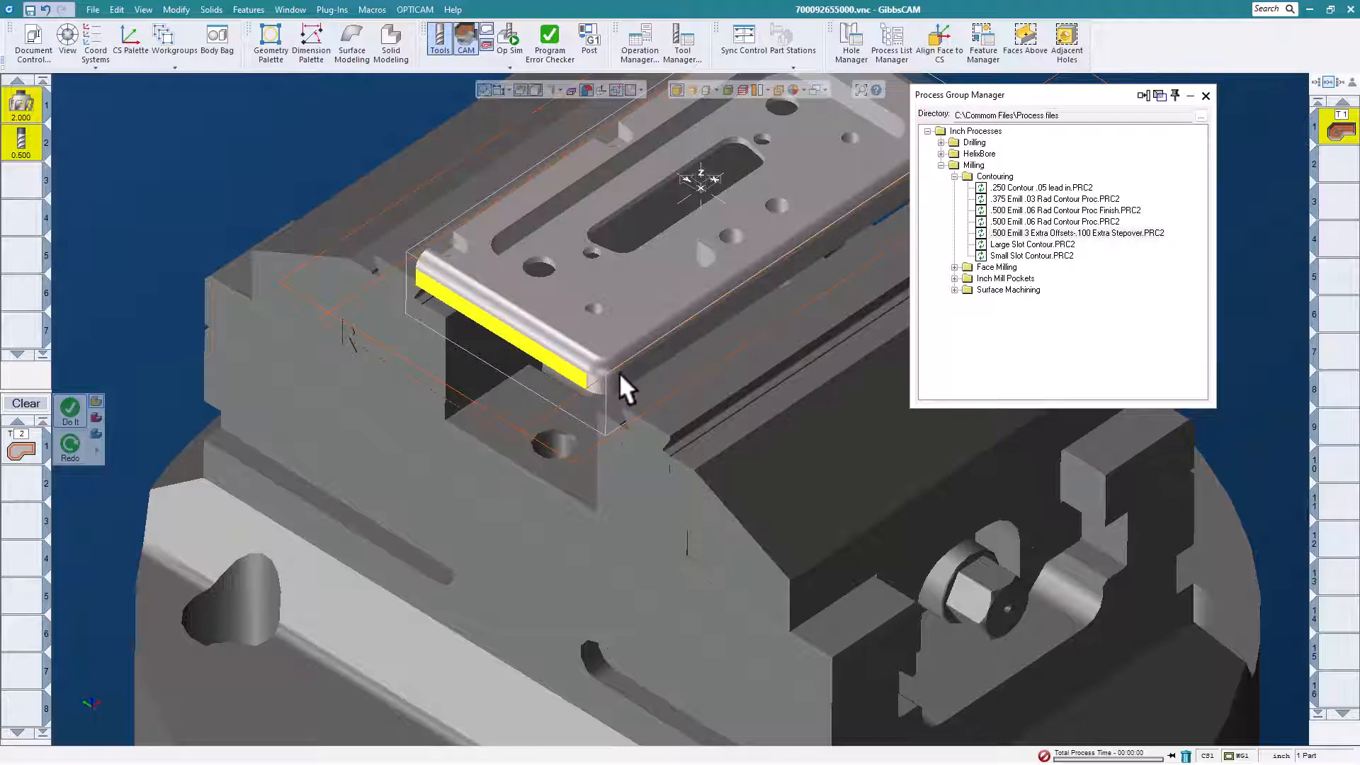
shift+click(619, 371)
scroll(507, 348, down, 3)
Add the plate's far end wall and rear long side wall to the selection to complete the outer perimeter.
middle_drag(852, 207, 182, 577)
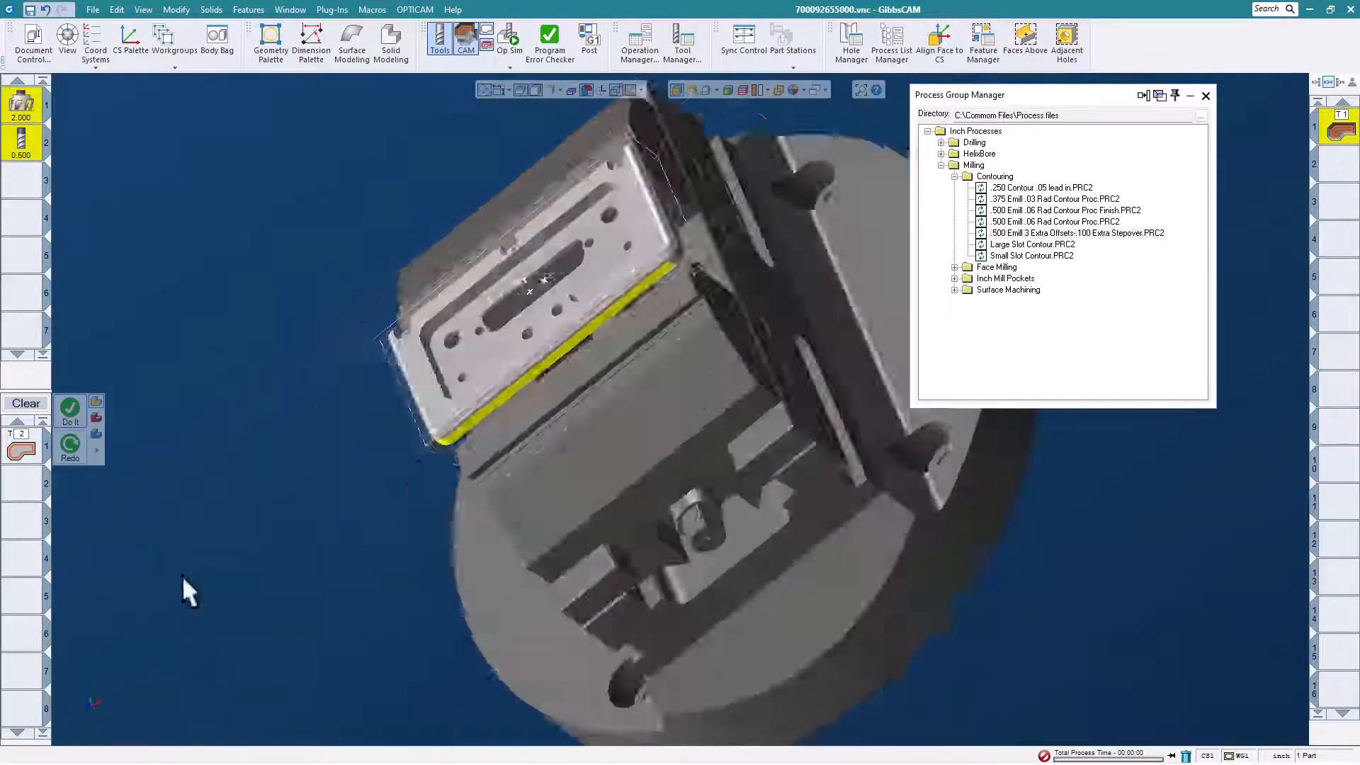
scroll(616, 326, up, 8)
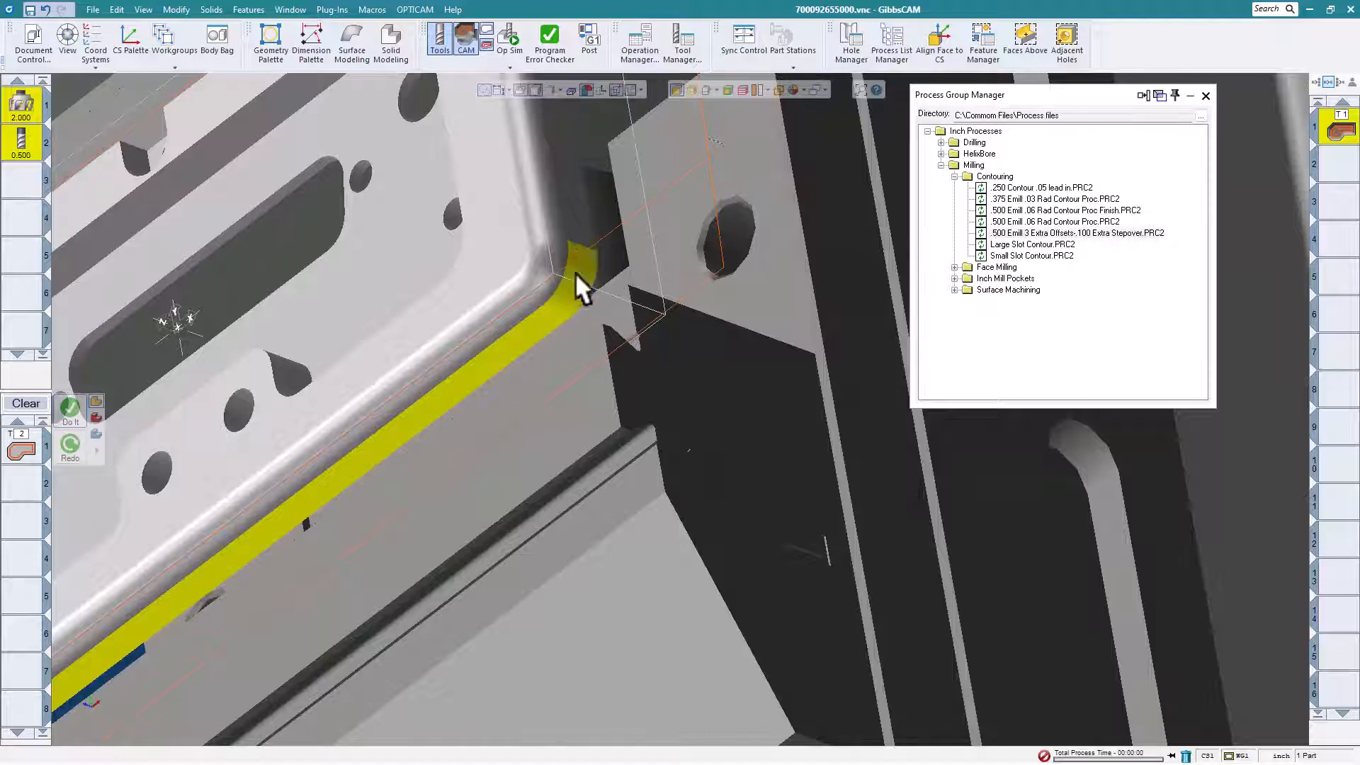
ctrl+click(568, 241)
scroll(571, 242, down, 3)
middle_drag(716, 262, 738, 517)
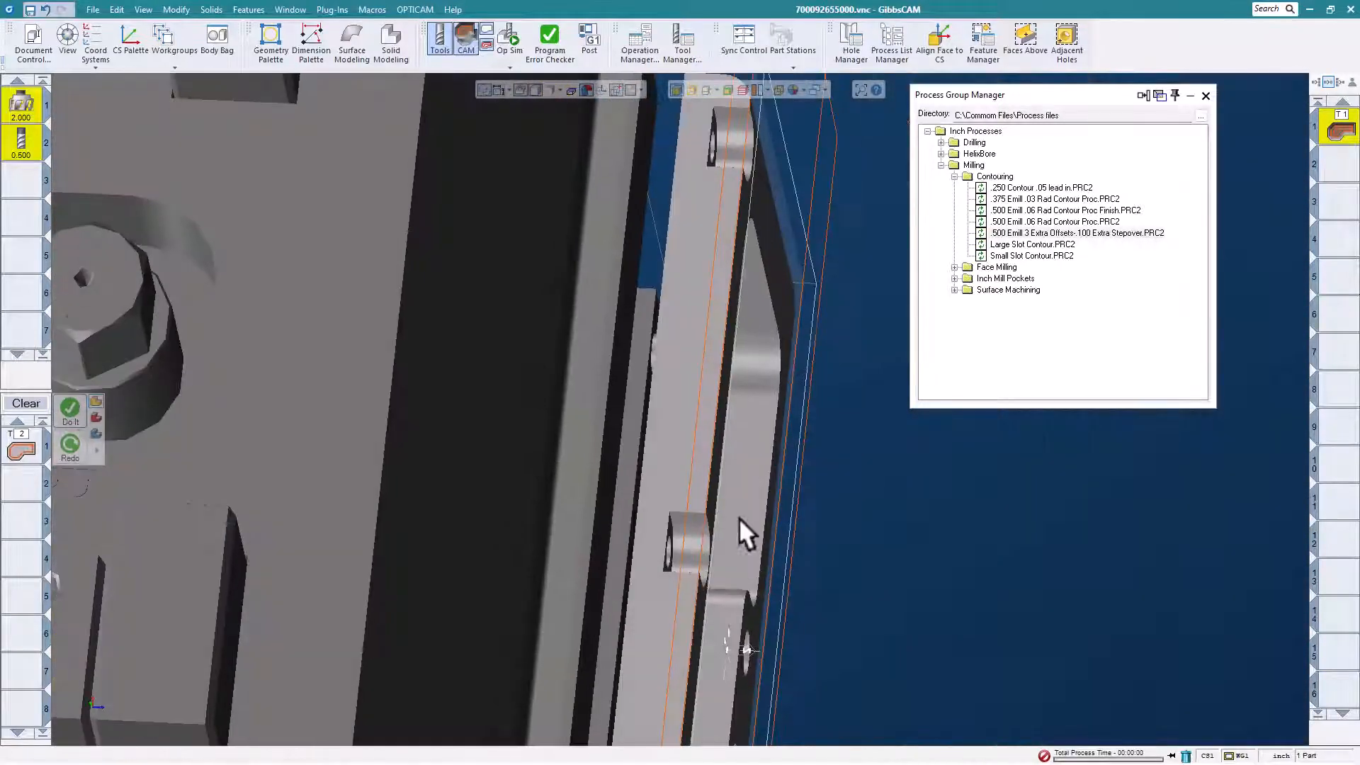
ctrl+click(699, 389)
scroll(703, 372, down, 3)
middle_drag(704, 372, 705, 478)
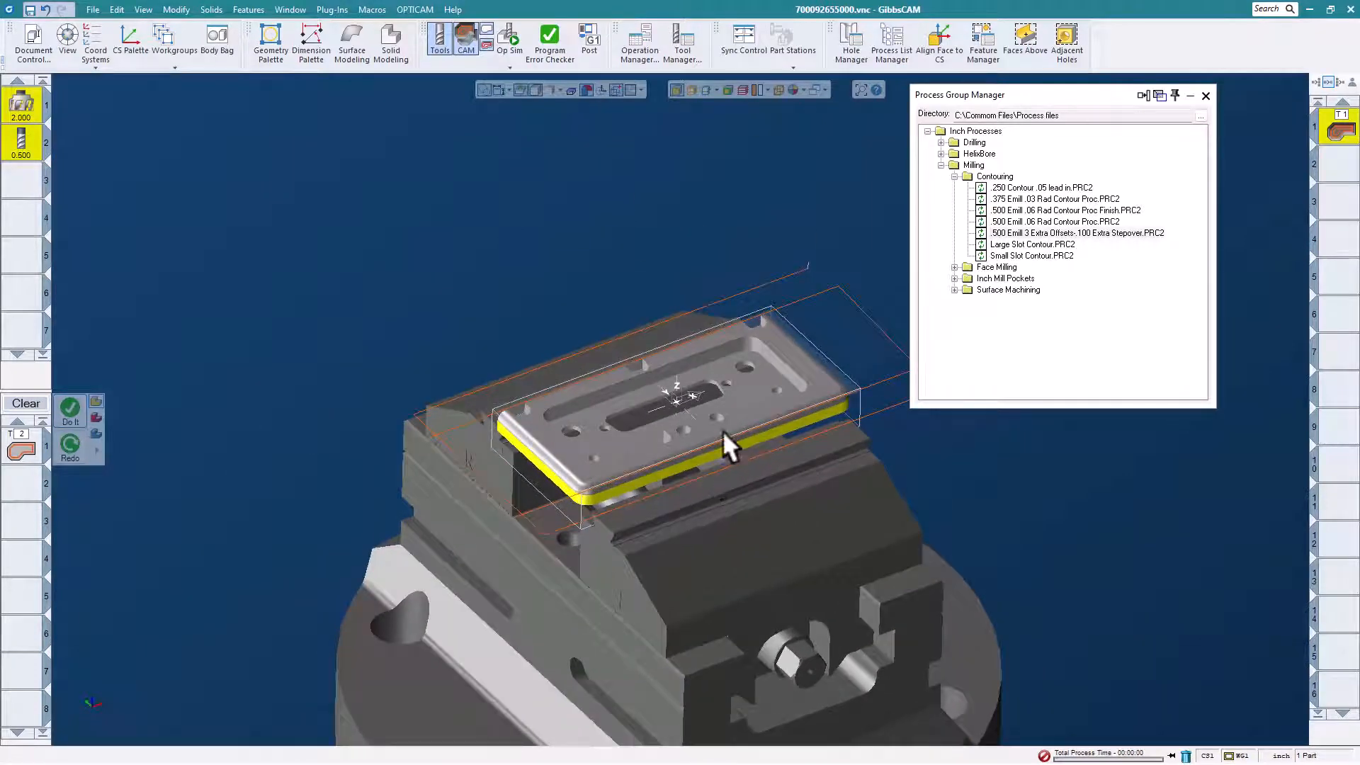
Generate the contour operations from the loaded .500 end mill process on the selected perimeter walls.
click(79, 413)
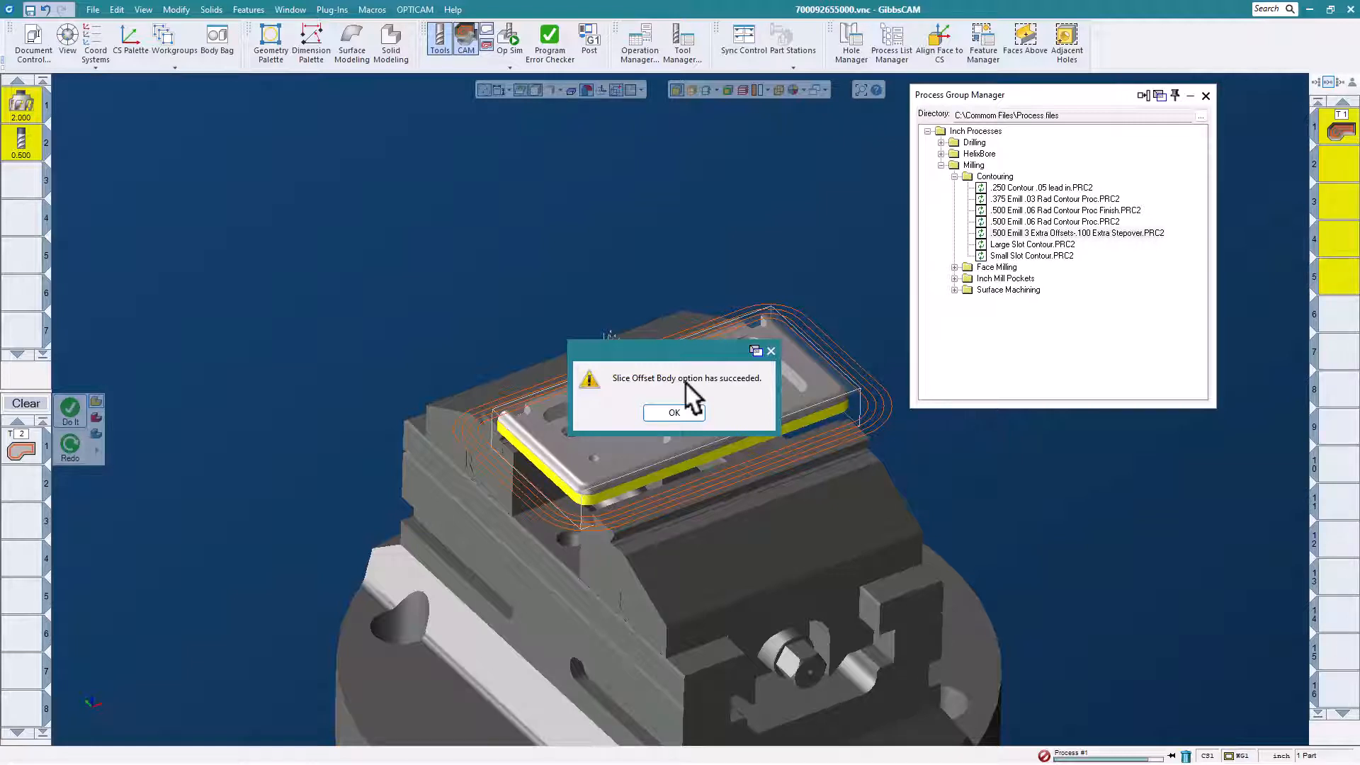
click(674, 412)
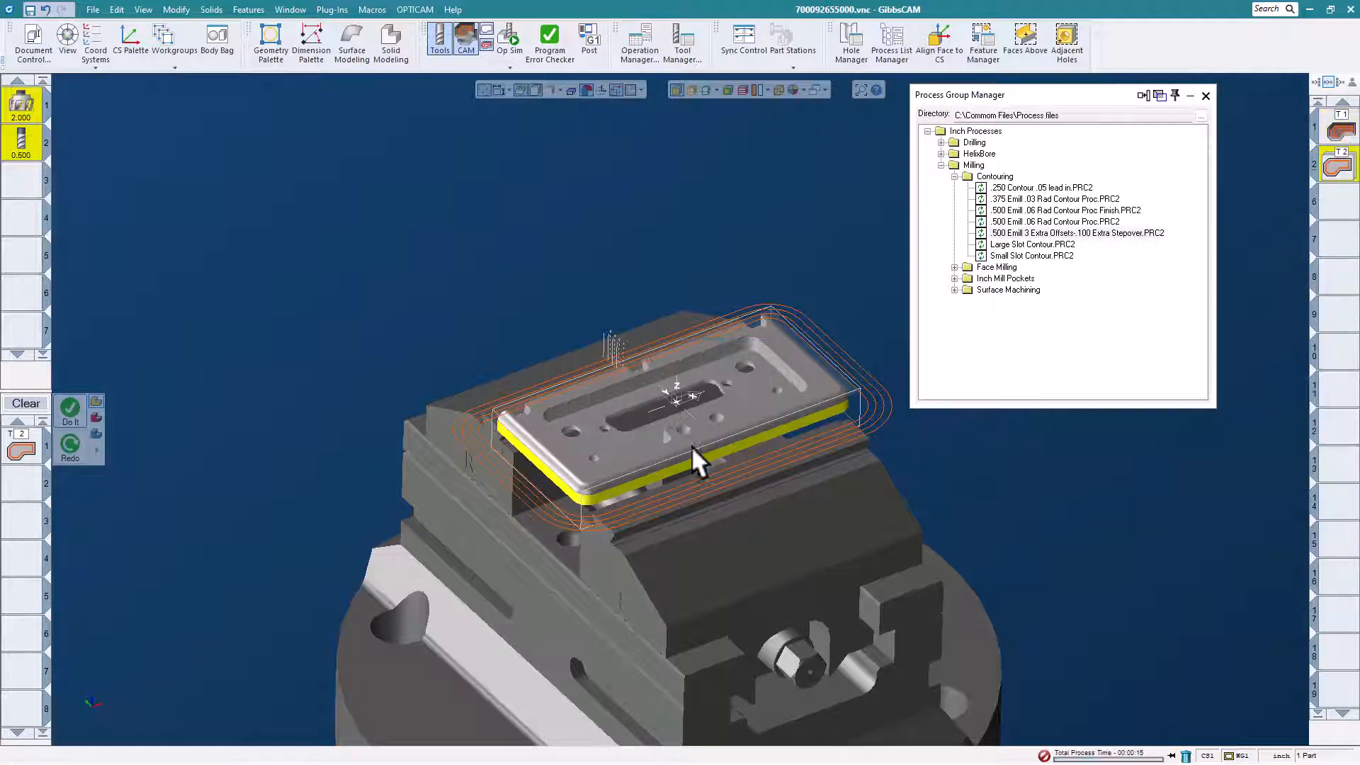
mouse_move(691, 444)
middle_down()
mouse_move(716, 526)
mouse_move(688, 521)
mouse_move(721, 528)
mouse_move(690, 427)
middle_up()
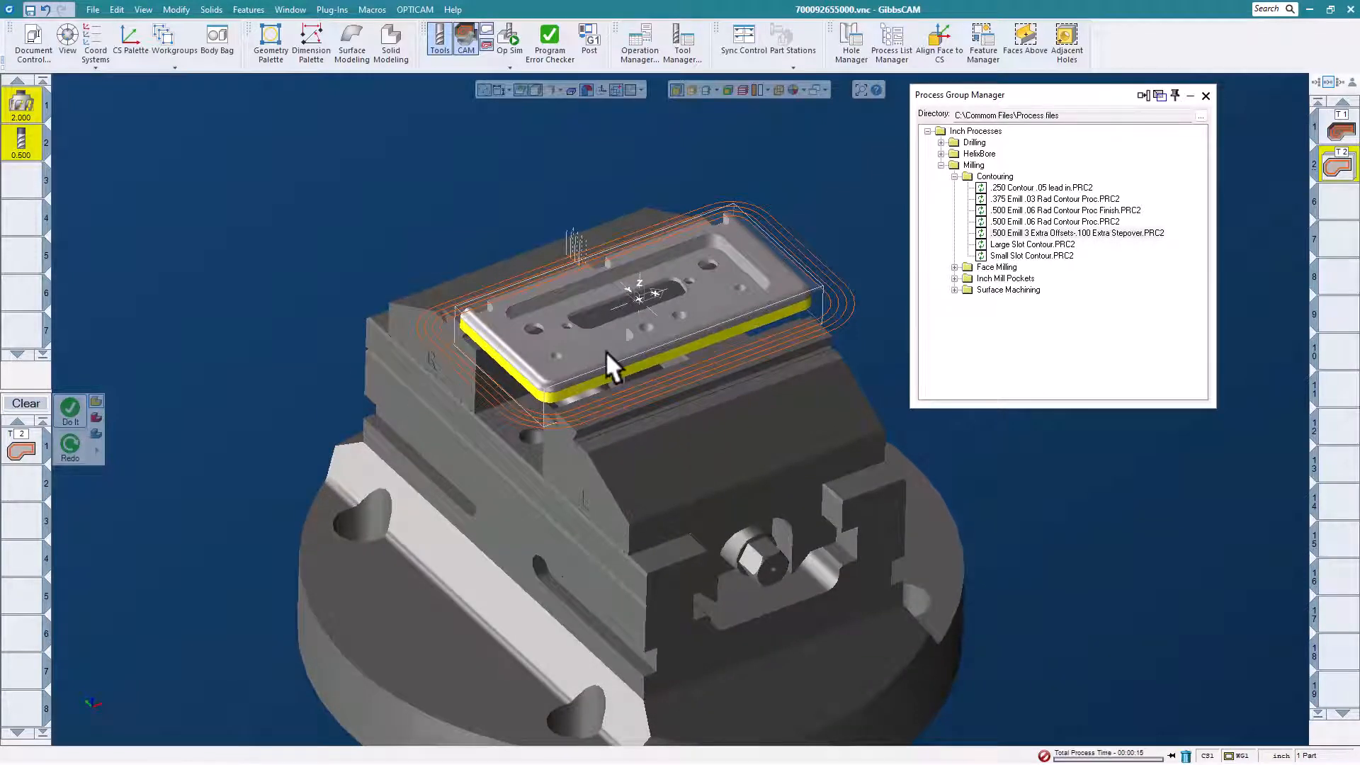
middle_drag(584, 330, 558, 333)
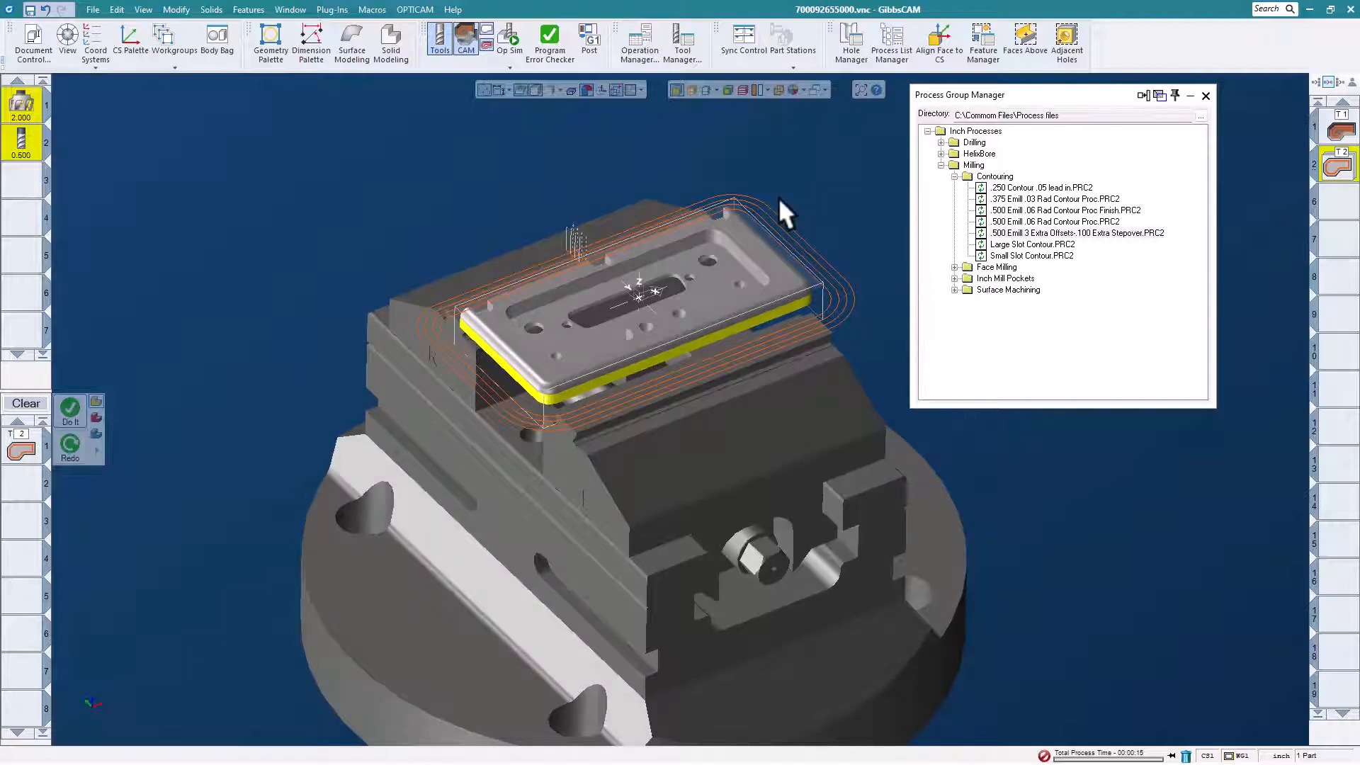
Simulate the facing and contouring operations with opaque stock, compare the transparent result with the part, and close the simulation.
click(509, 36)
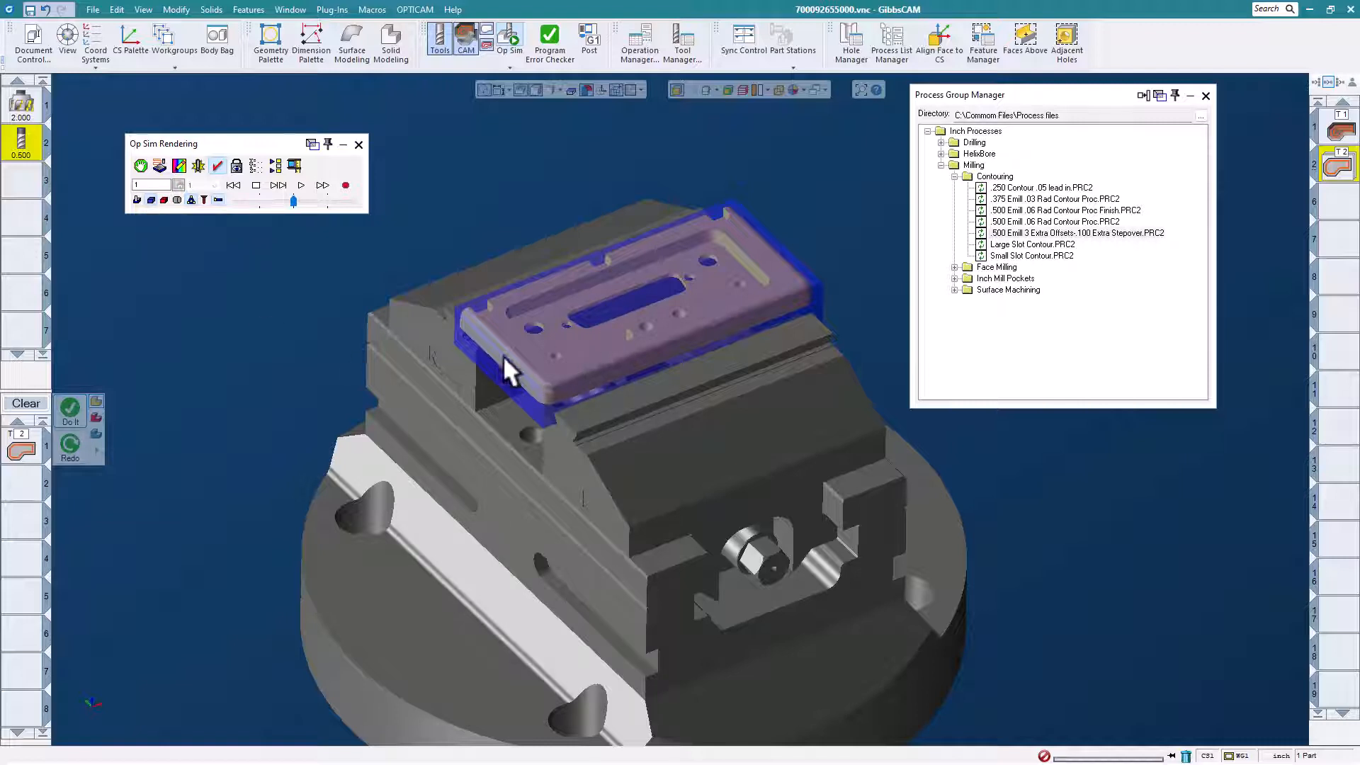
click(150, 199)
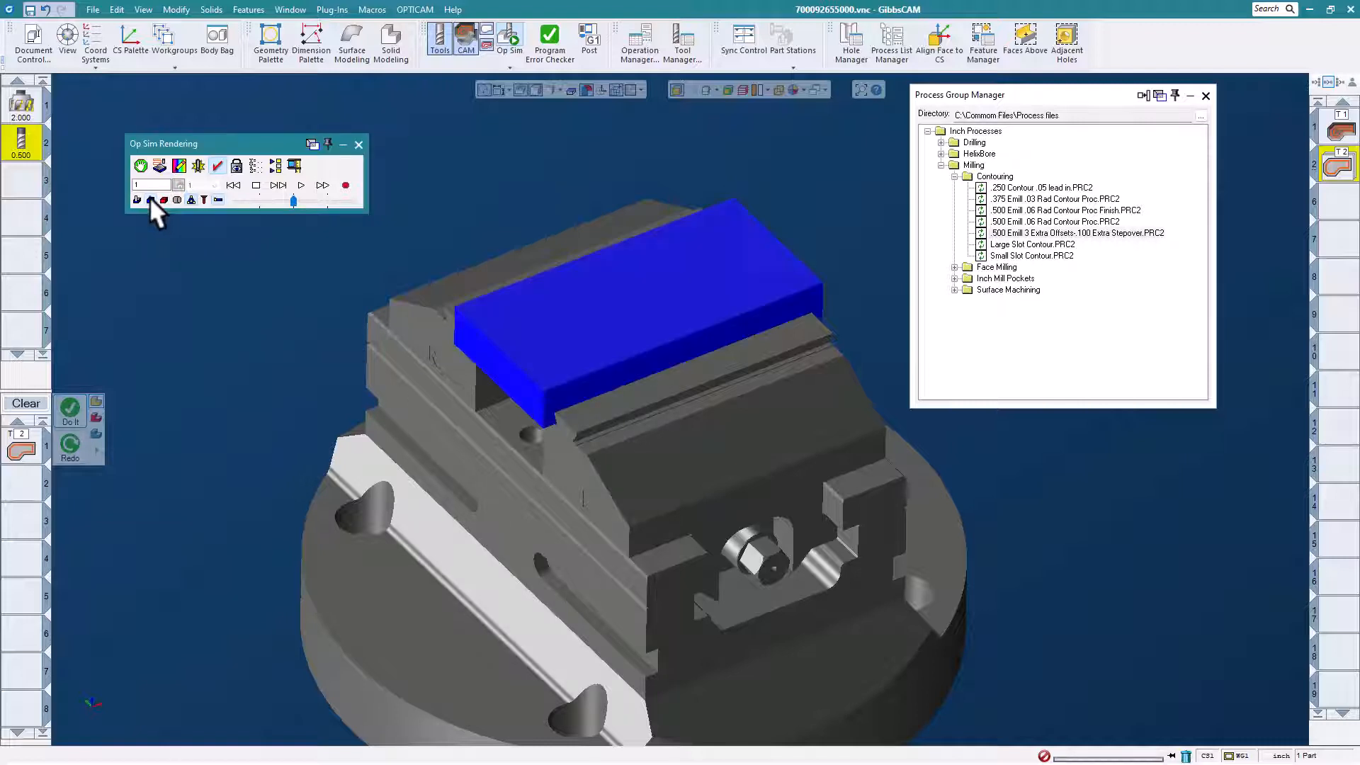
click(298, 185)
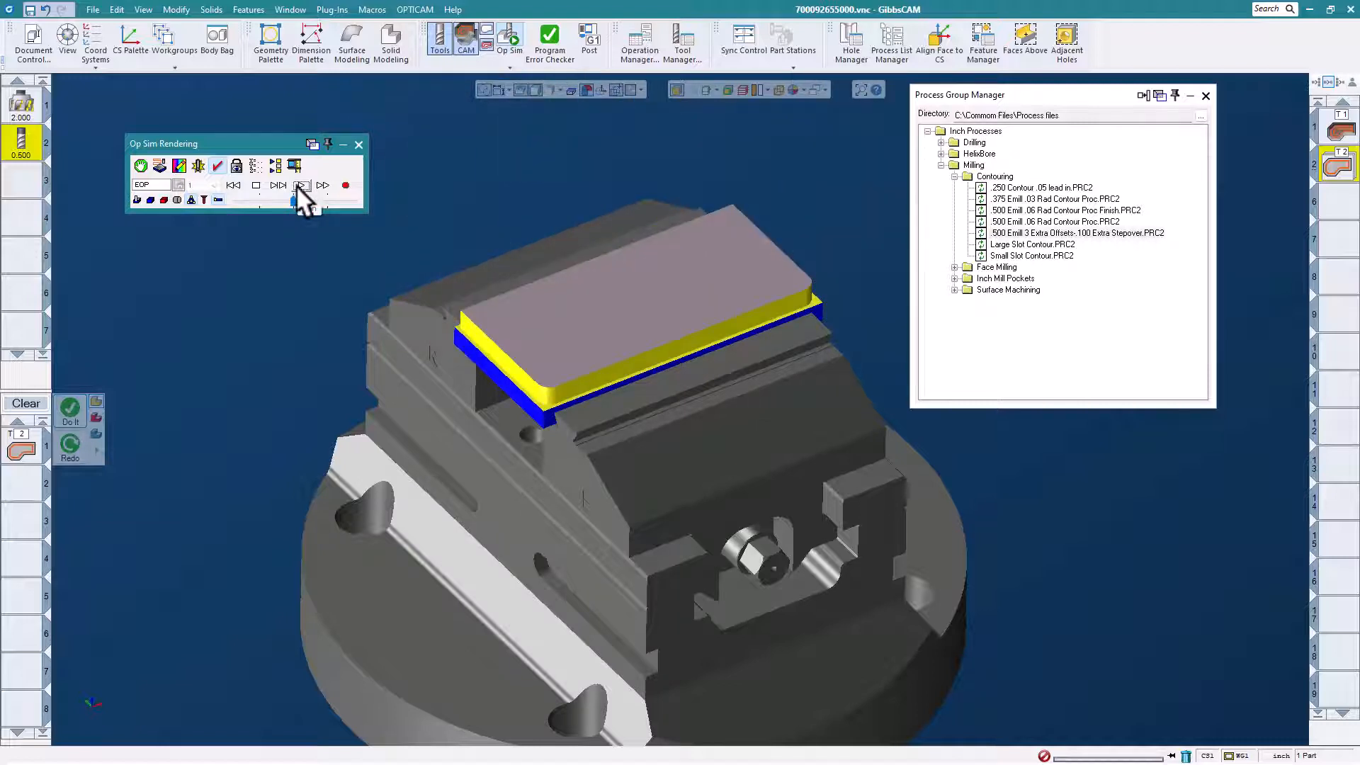
click(149, 199)
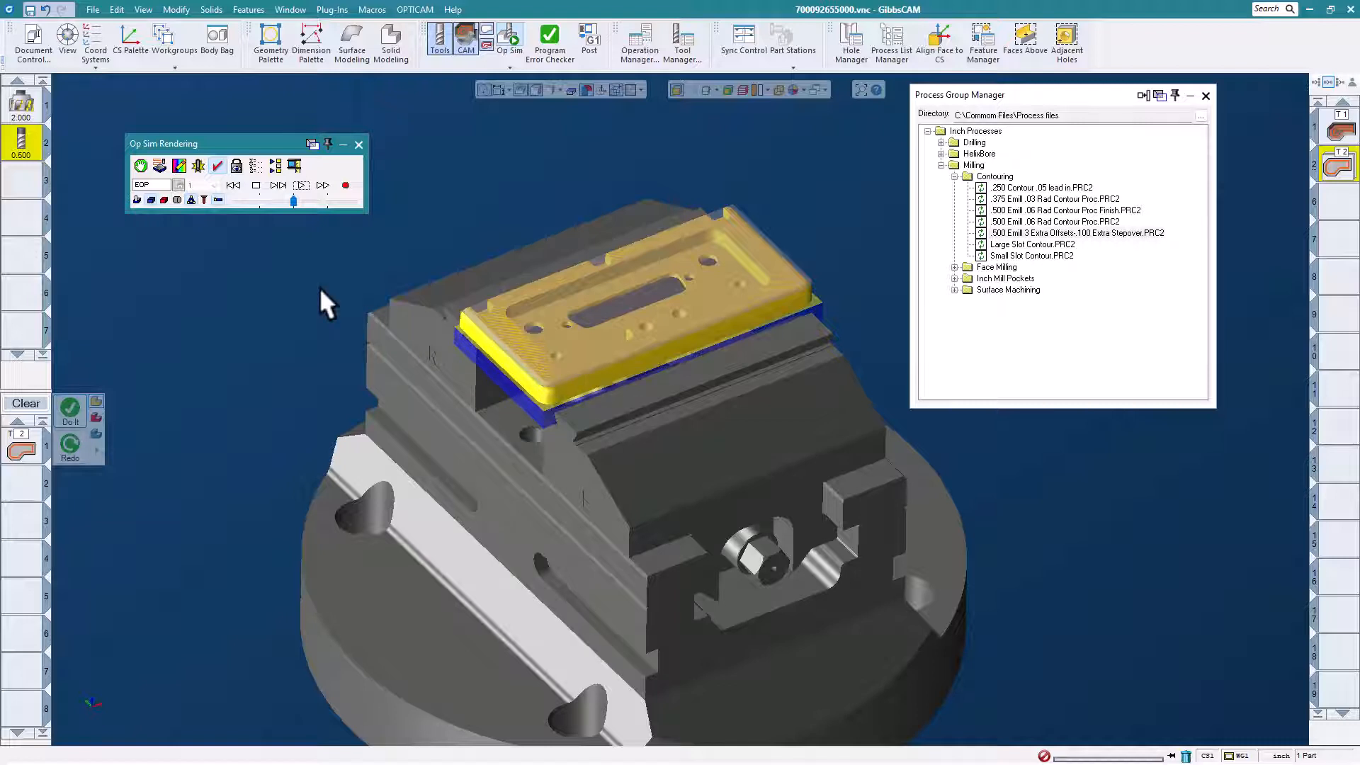
scroll(752, 313, up, 2)
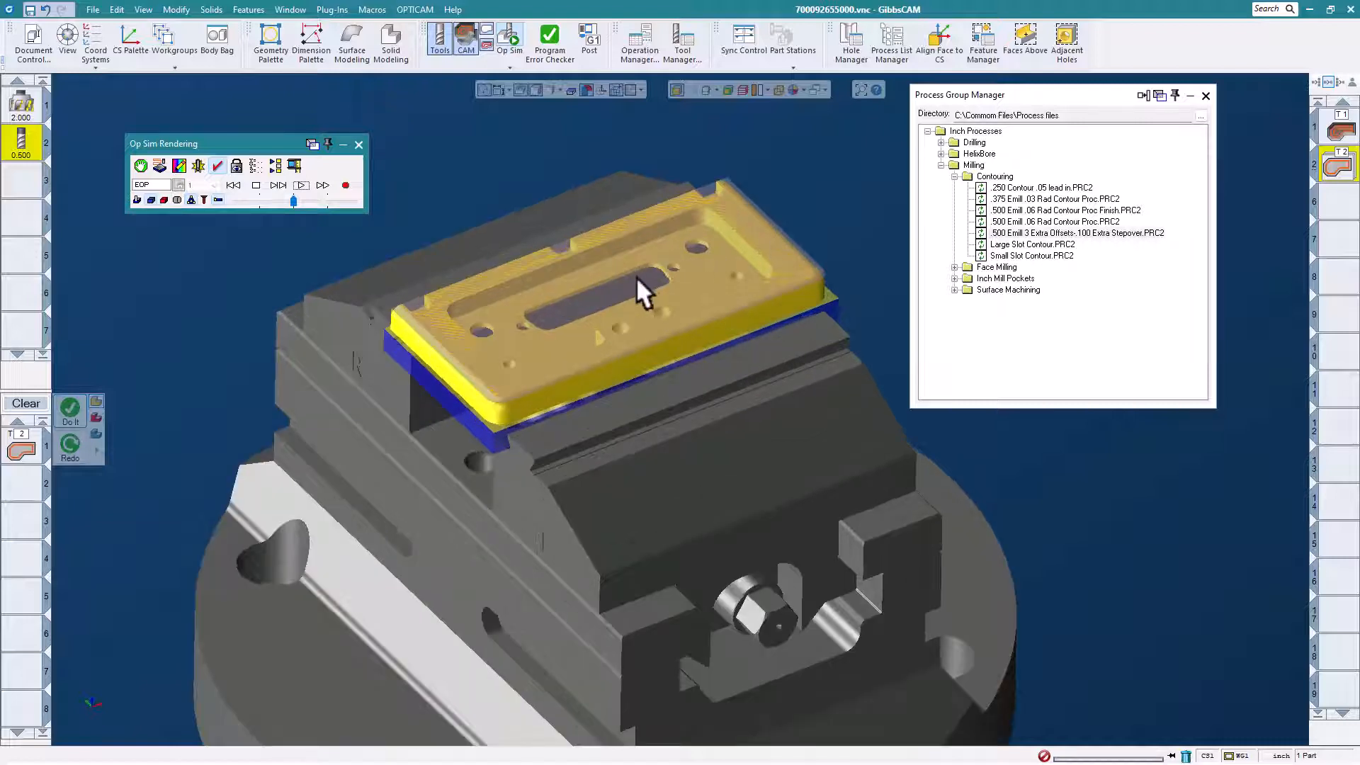
scroll(637, 278, down, 3)
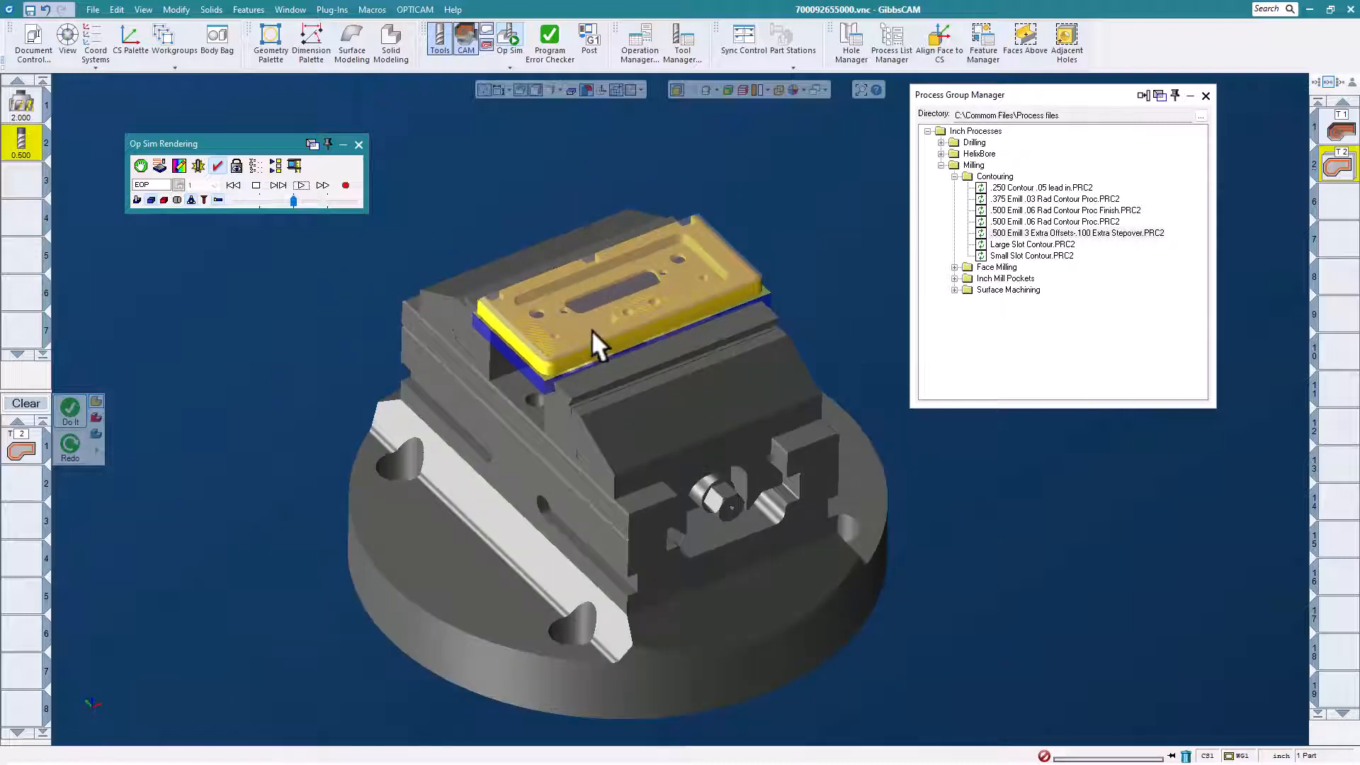
click(358, 143)
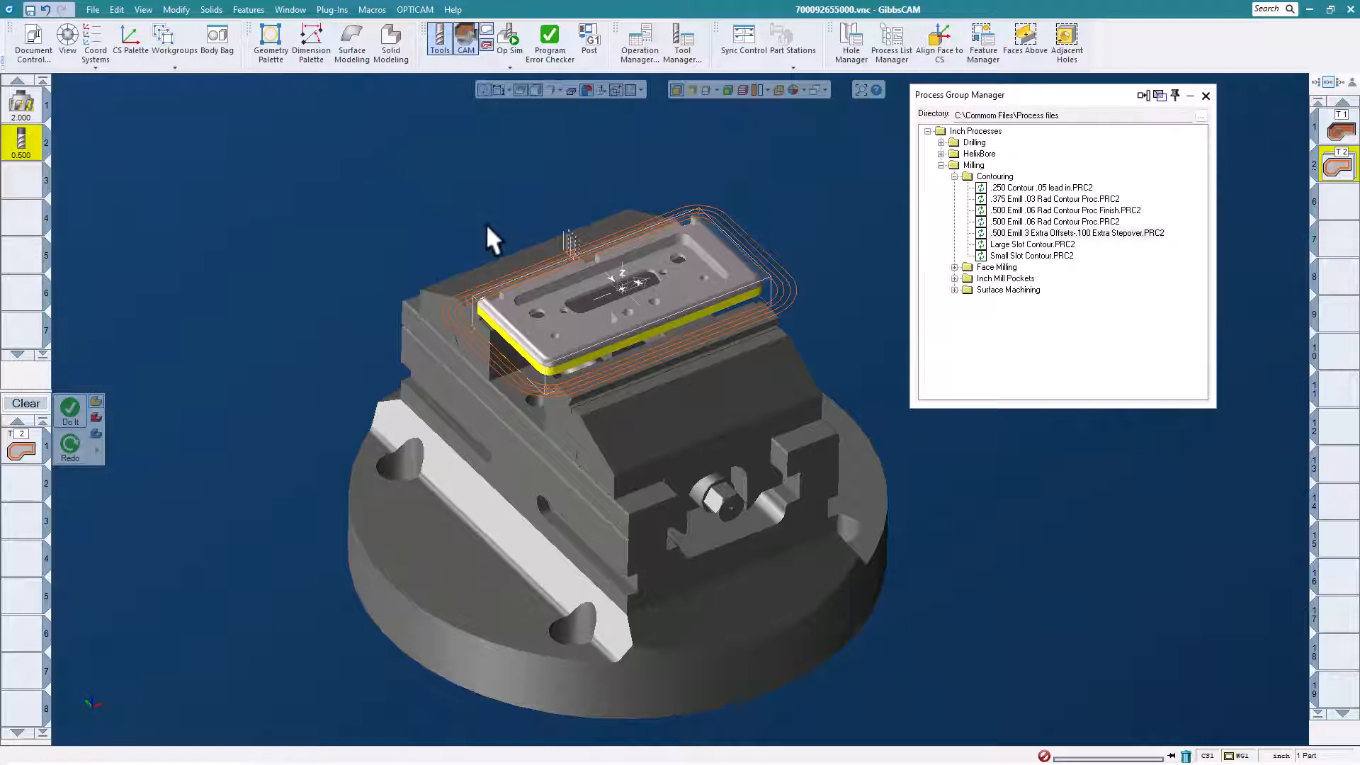
Select the rounded top edge faces along the plate's near end, front side and far end.
scroll(487, 227, up, 2)
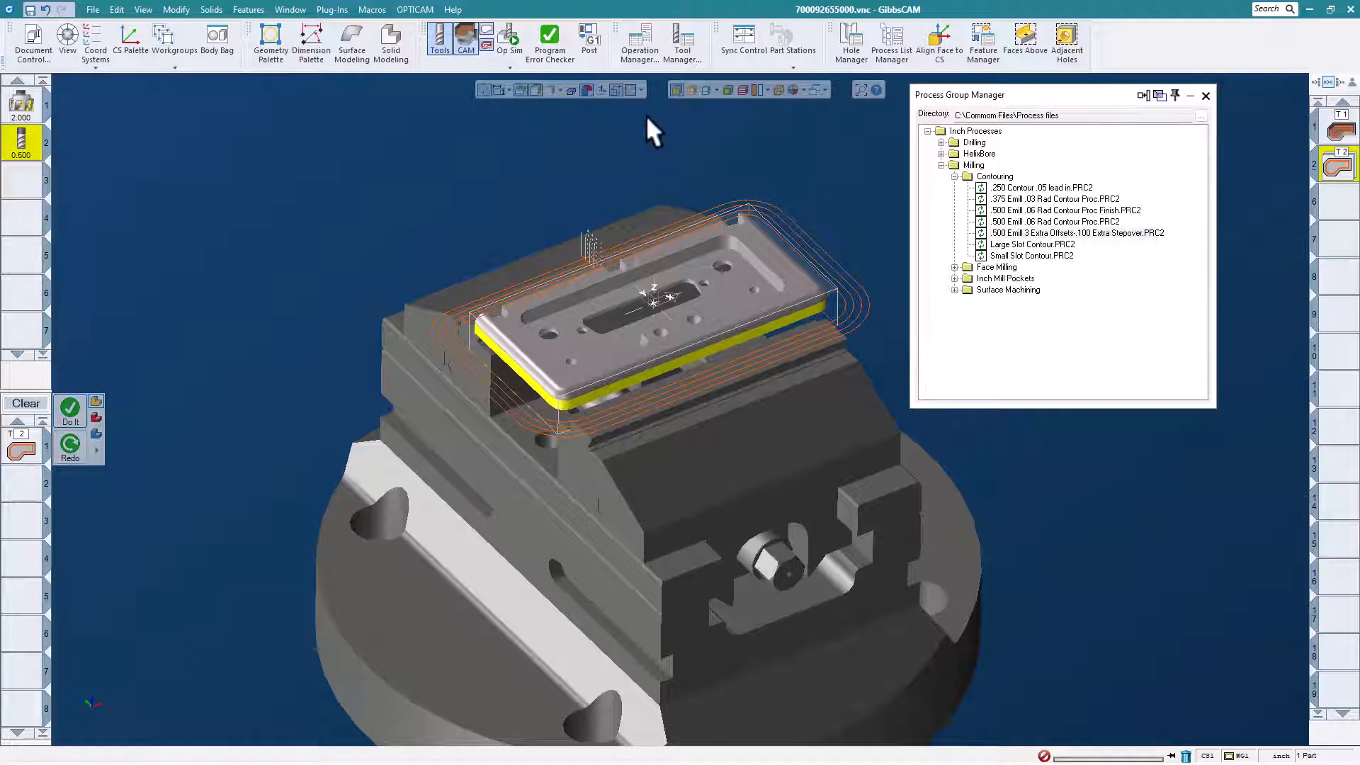
click(537, 368)
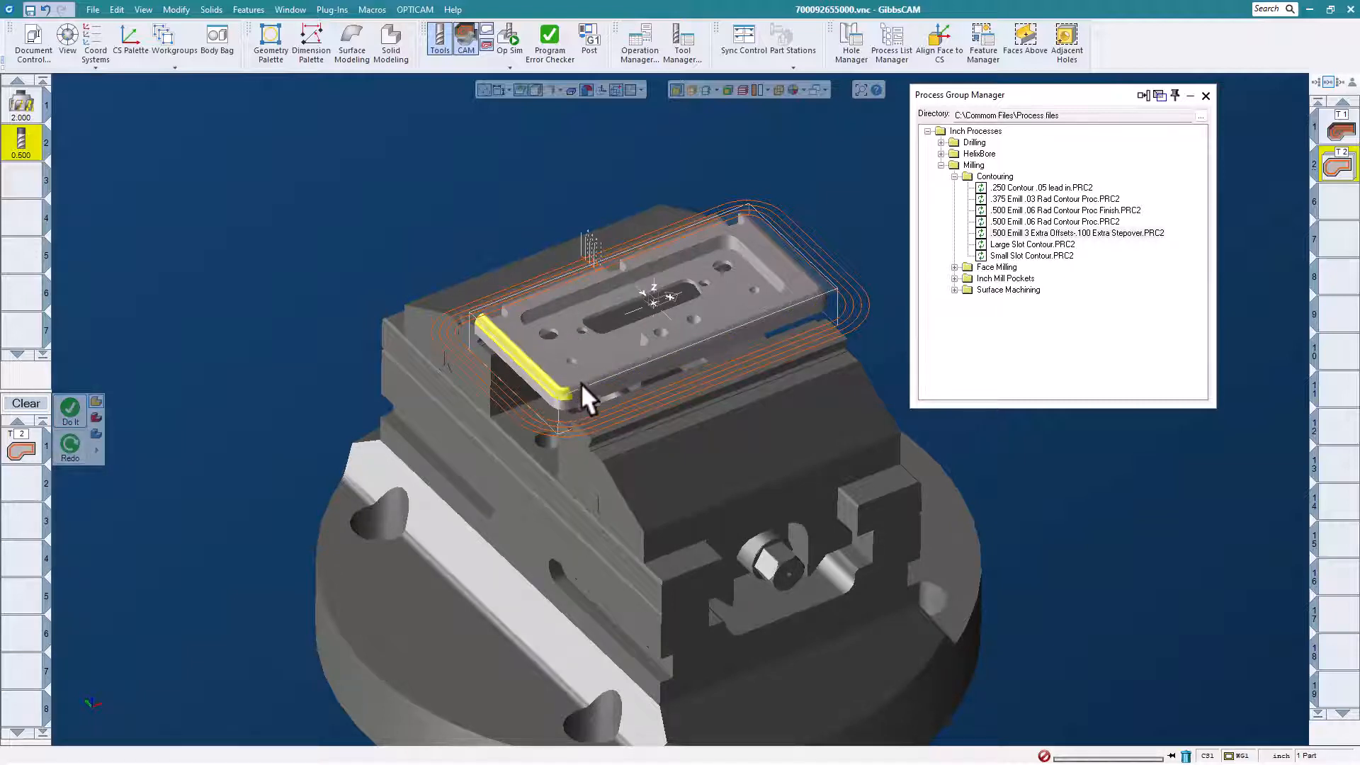
shift+click(660, 365)
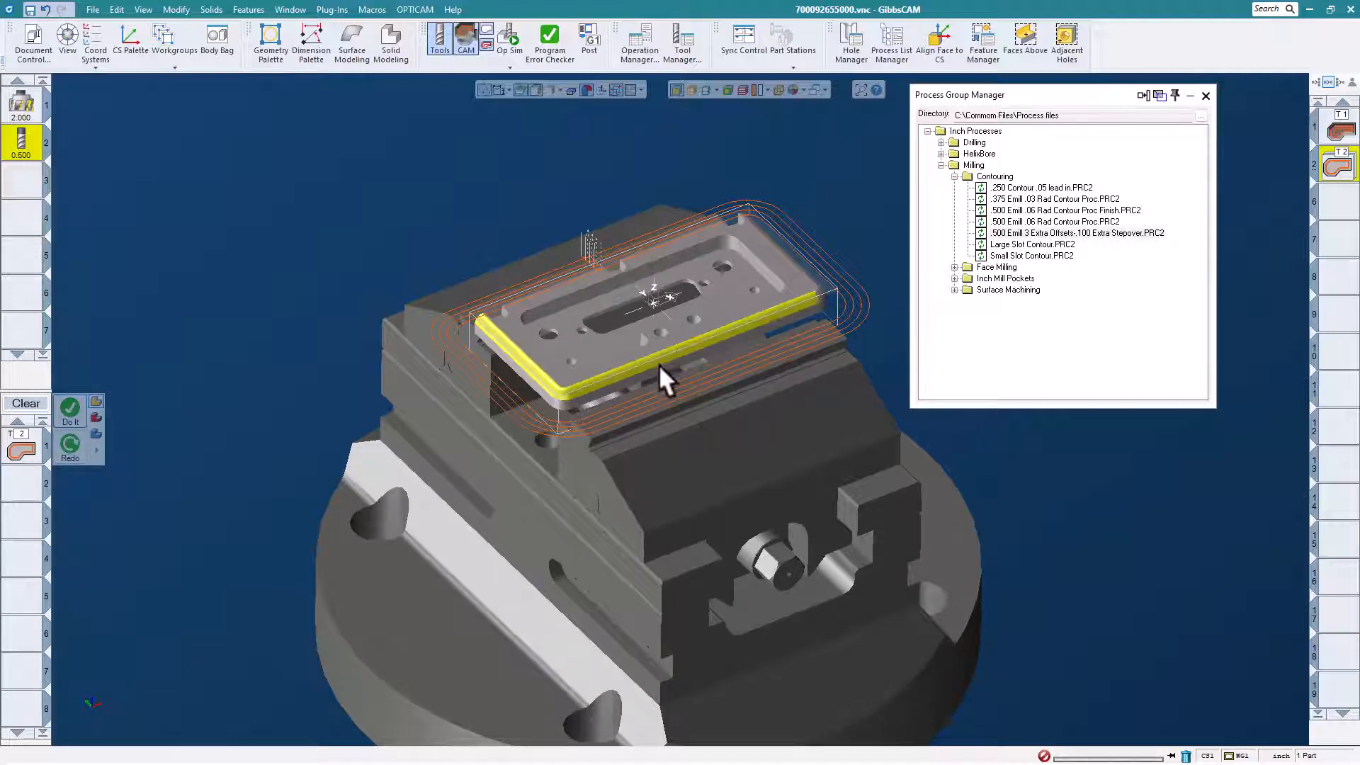
shift+click(813, 276)
Load the ".250 Surface flow" process from the Surface Machining folder and generate its operation on the selected edge faces.
click(954, 175)
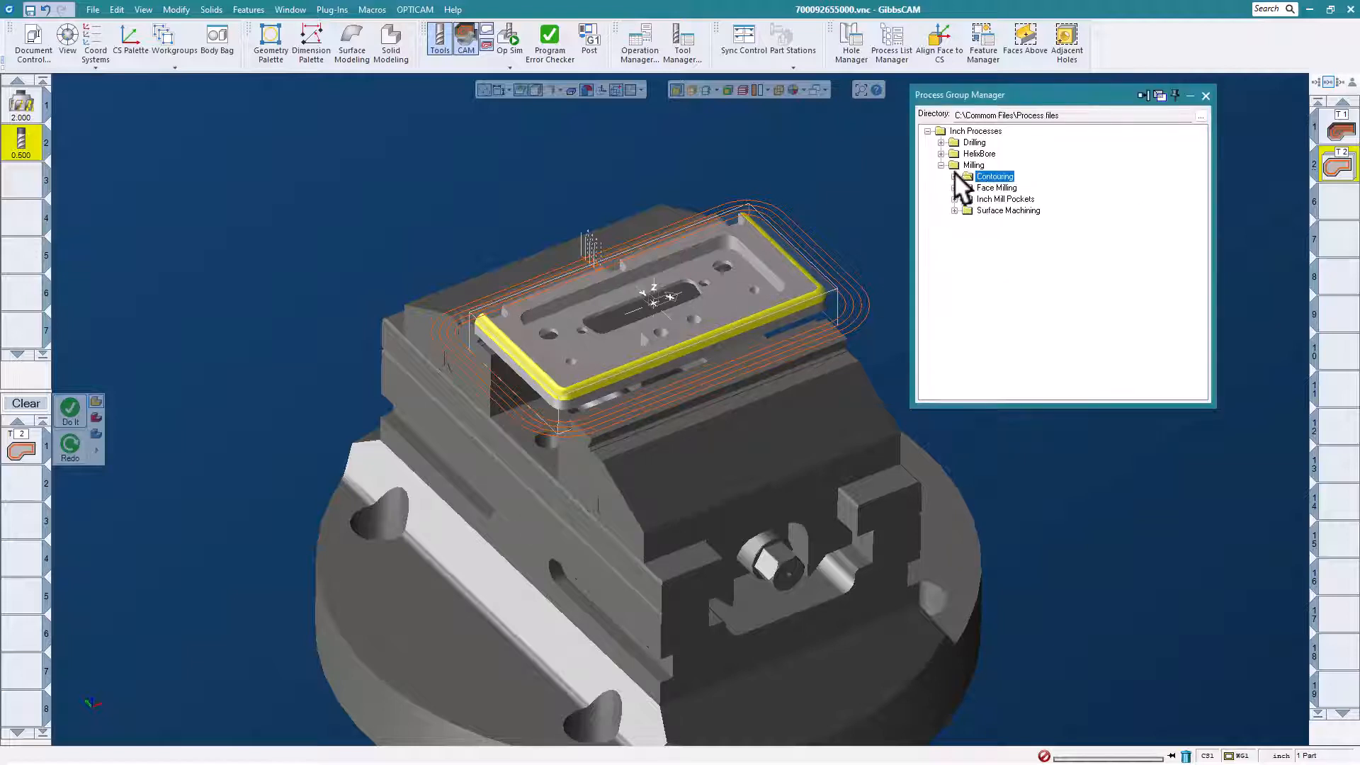
click(954, 210)
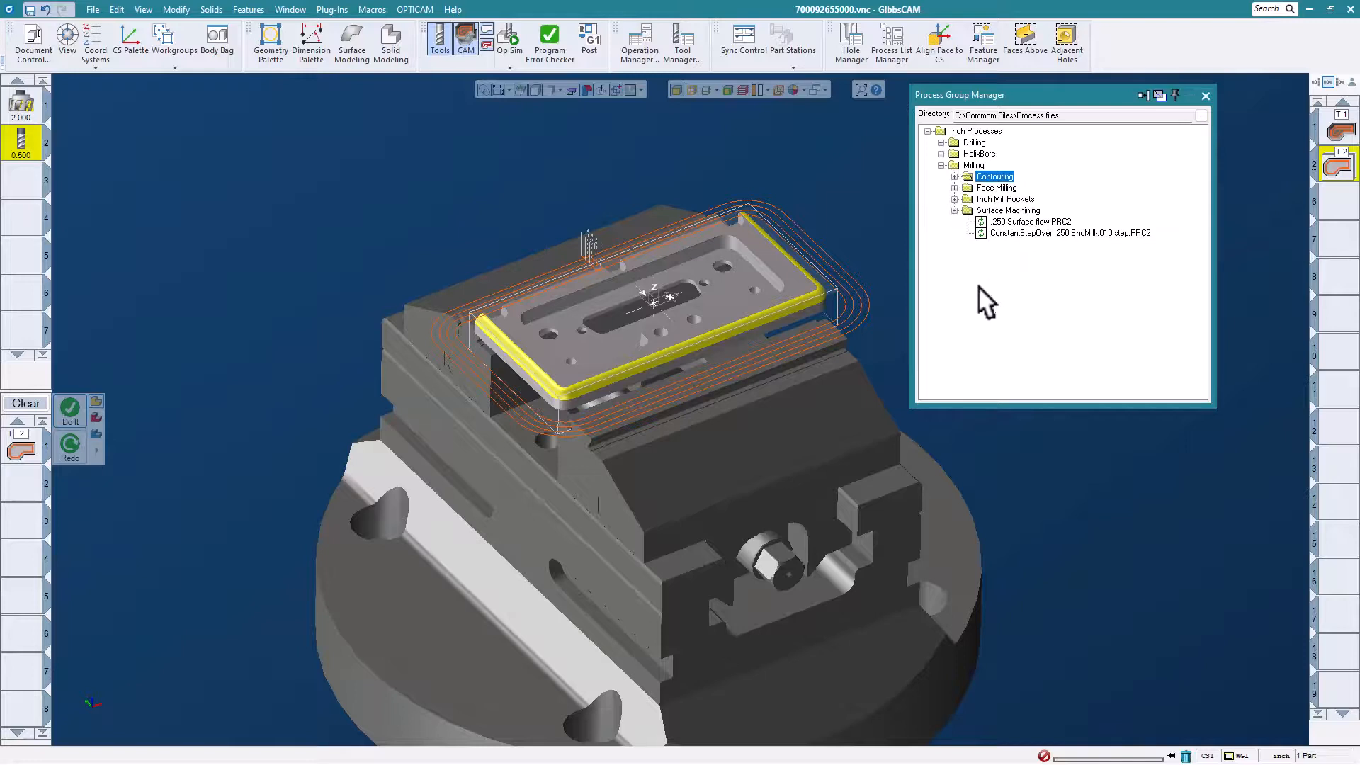
double_click(1020, 222)
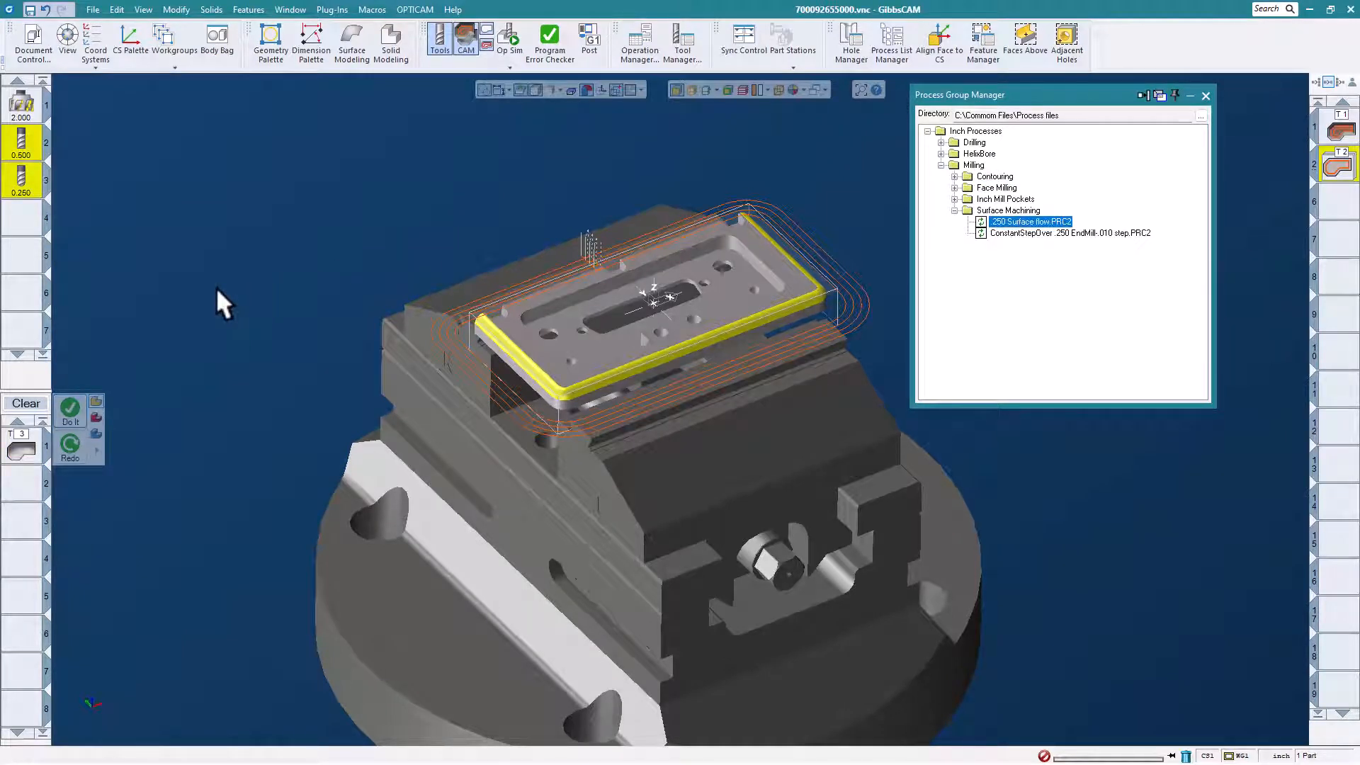
click(71, 411)
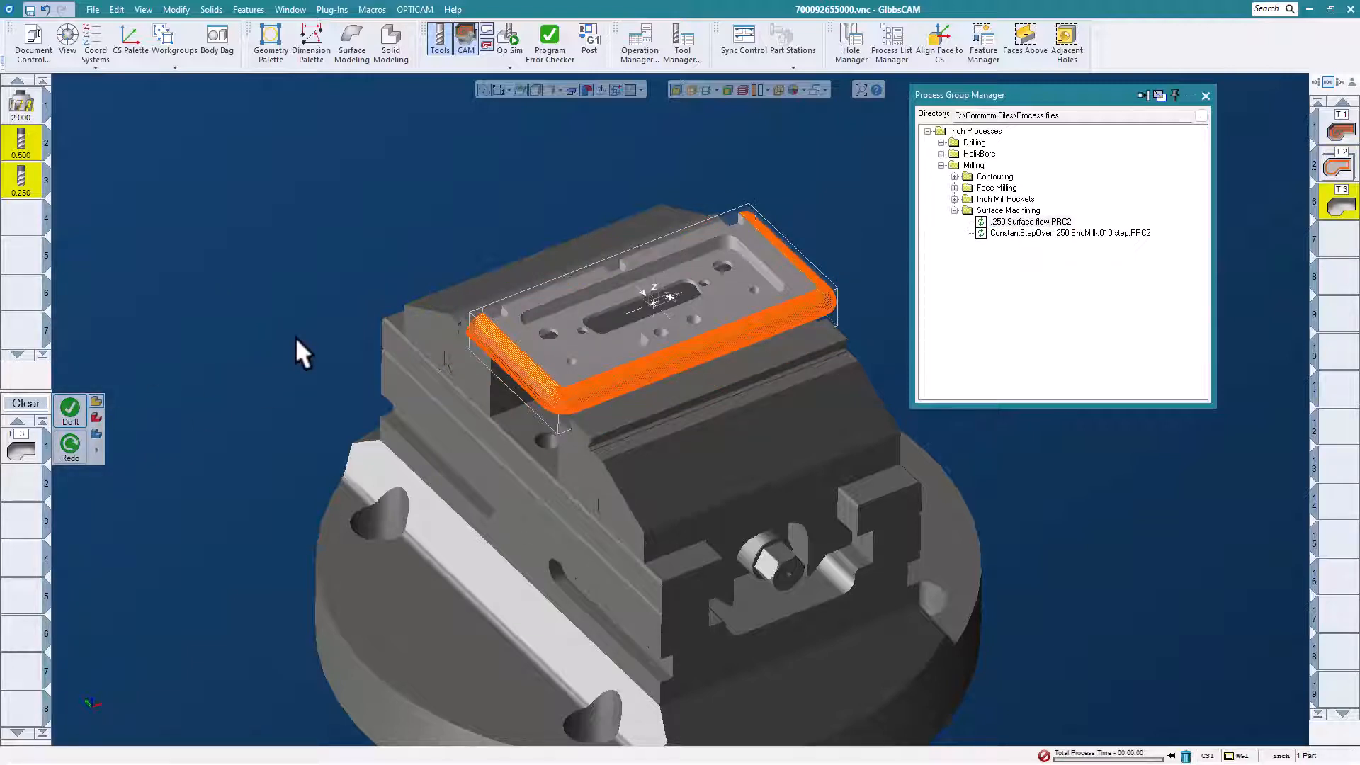
Simulate the surface flow operation on the plate's rounded edges and close the simulation.
click(515, 35)
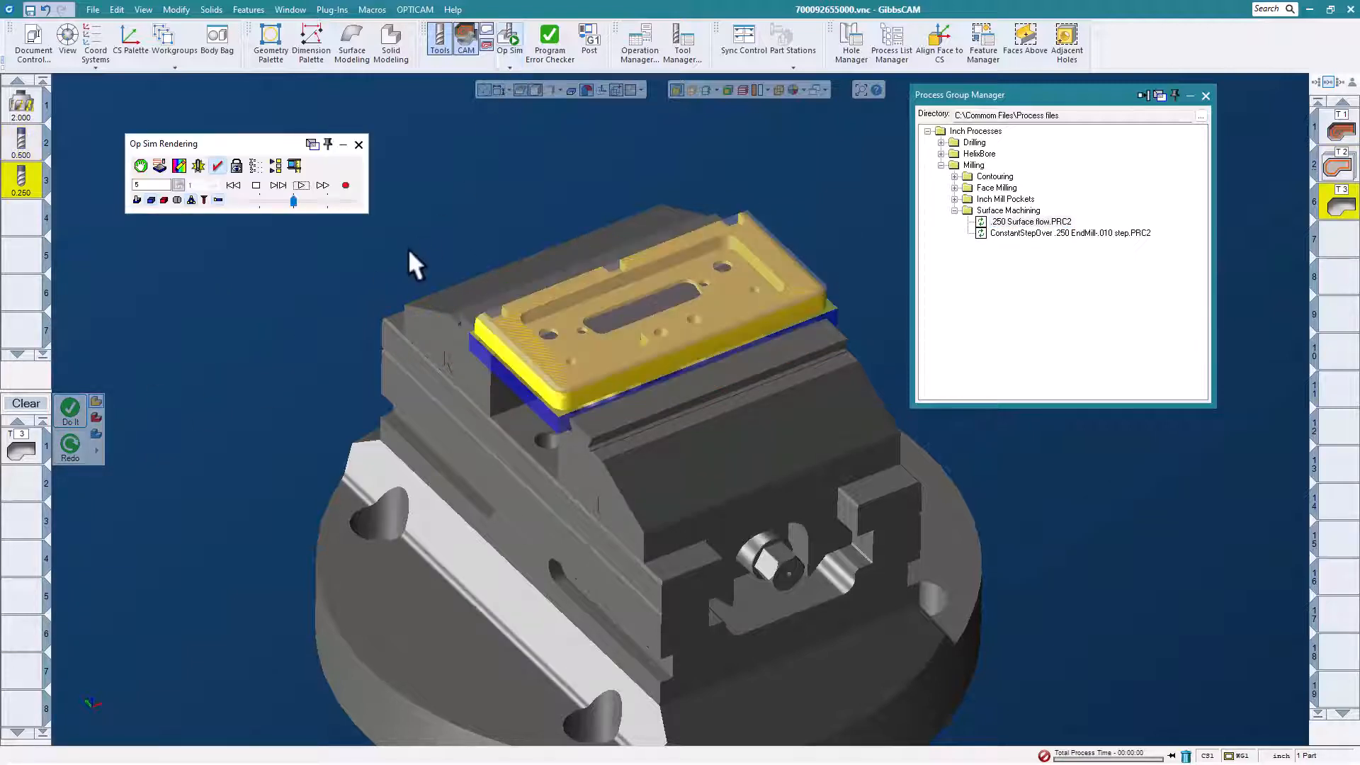
click(301, 185)
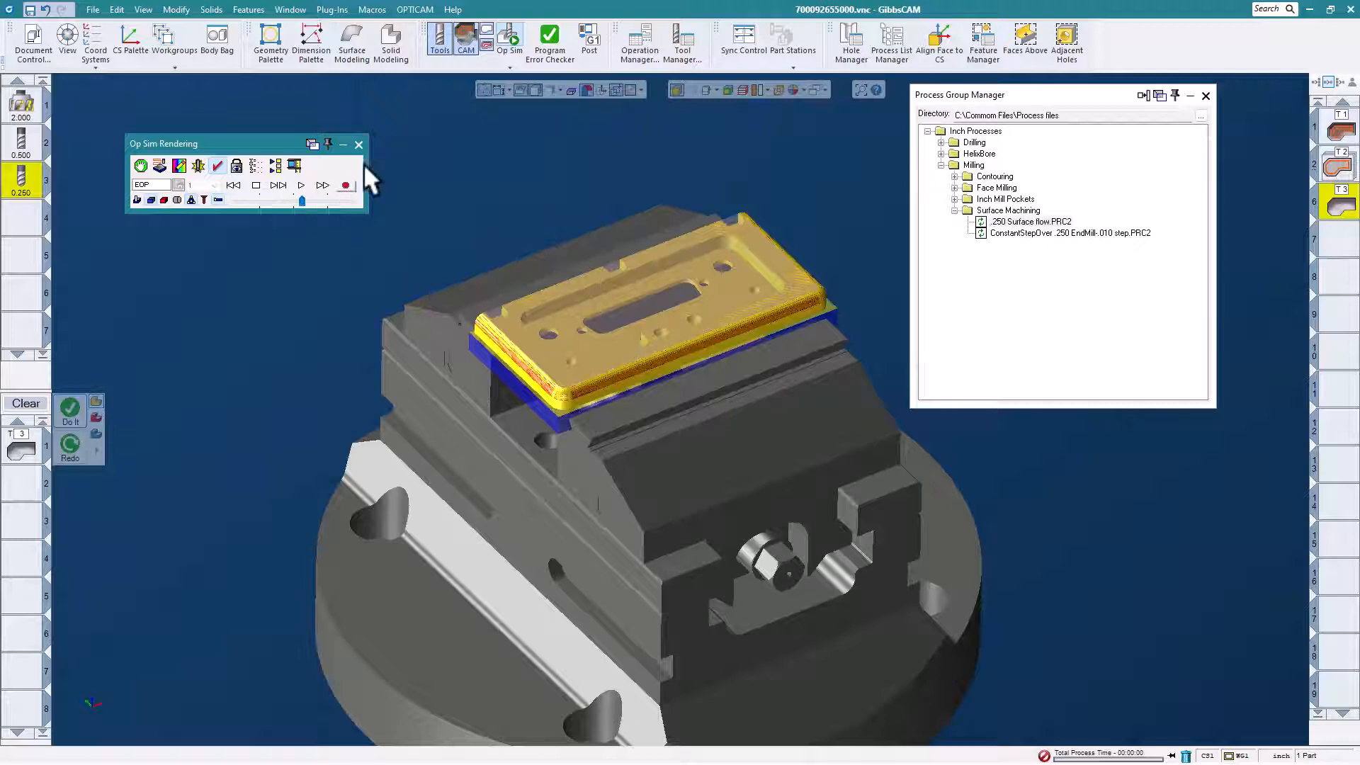
click(358, 143)
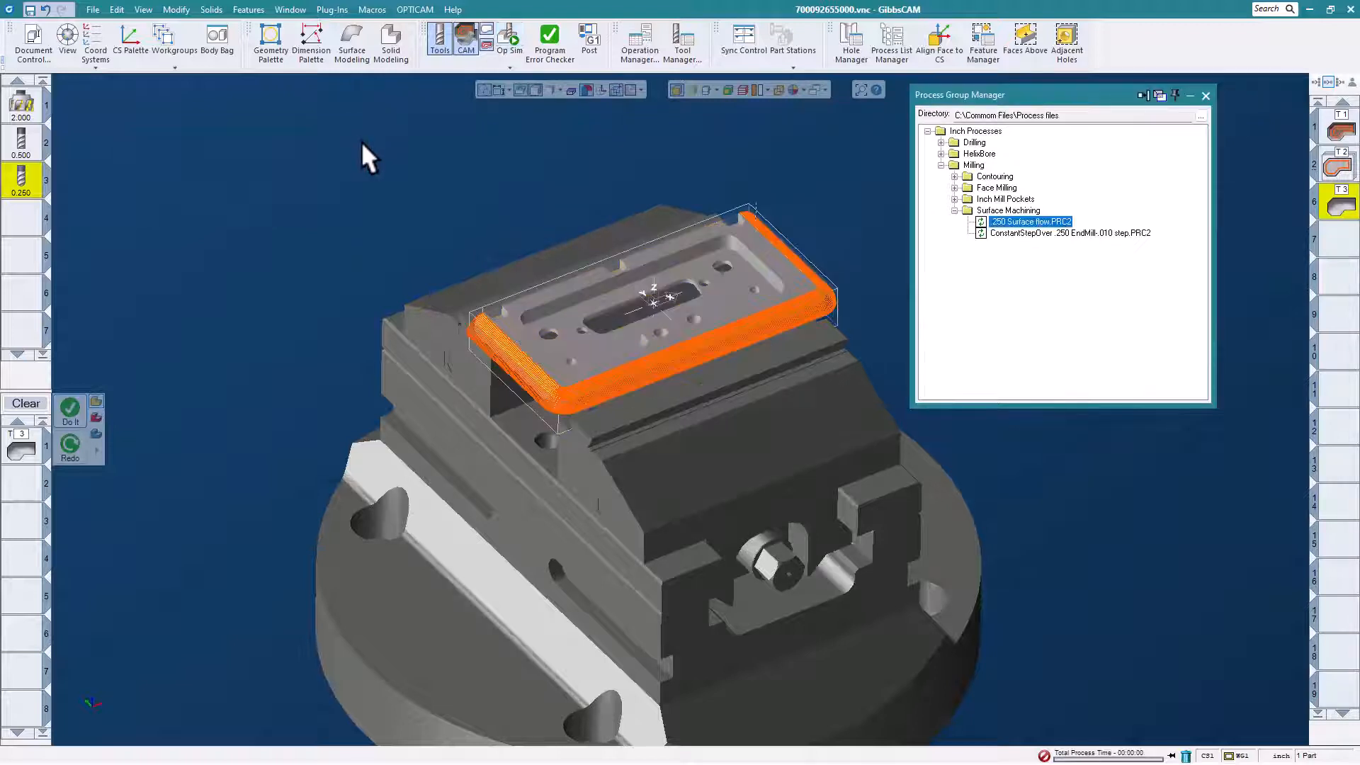
Collapse the Surface Machining folder and select the plate's pocket floor together with the faces above it.
click(954, 210)
middle_drag(457, 273, 543, 325)
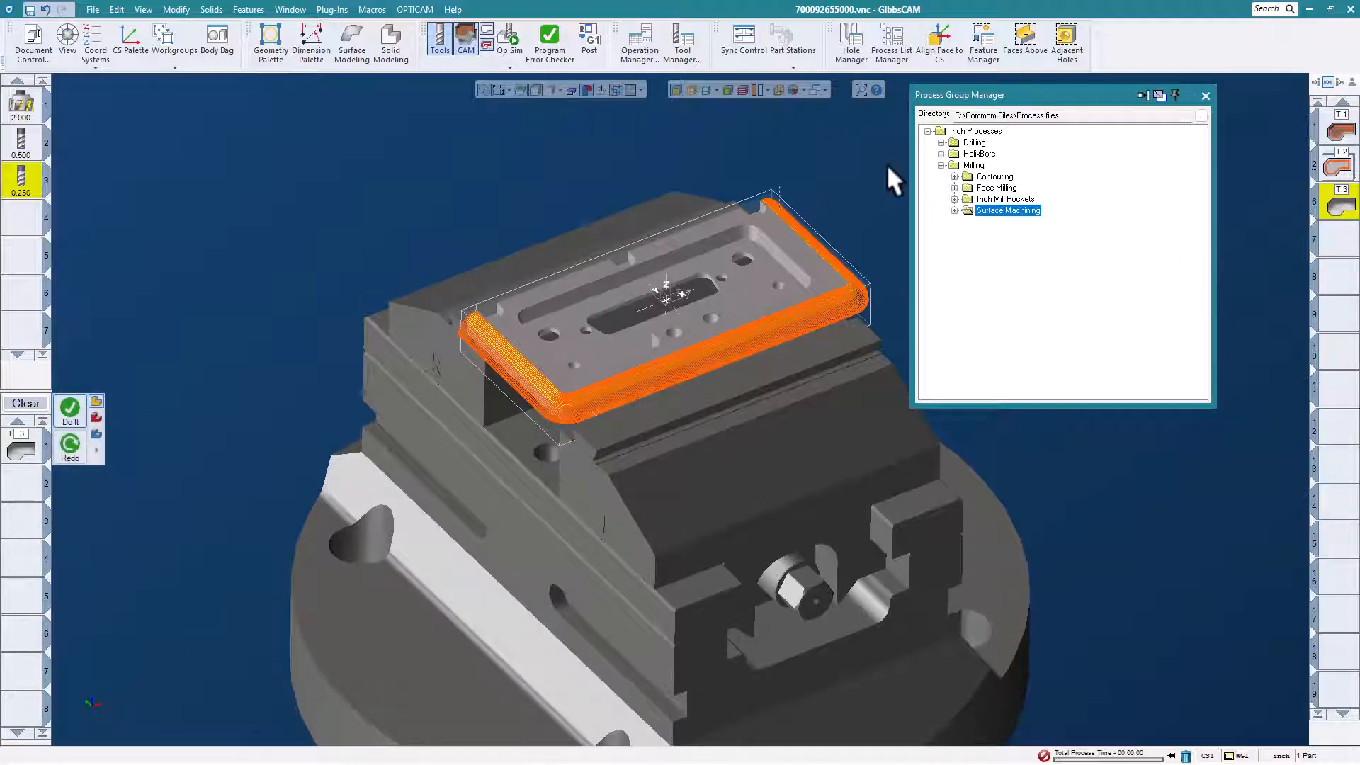
click(738, 281)
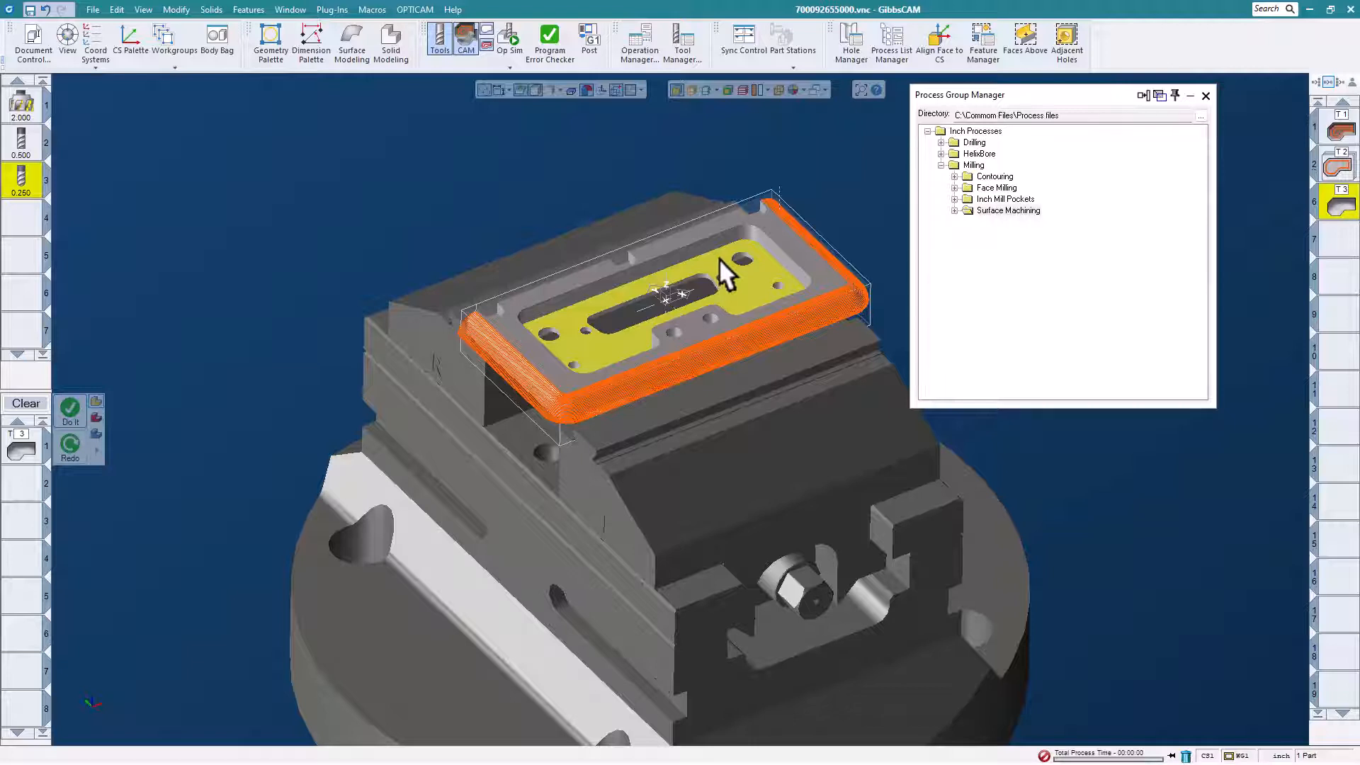
right_click(719, 258)
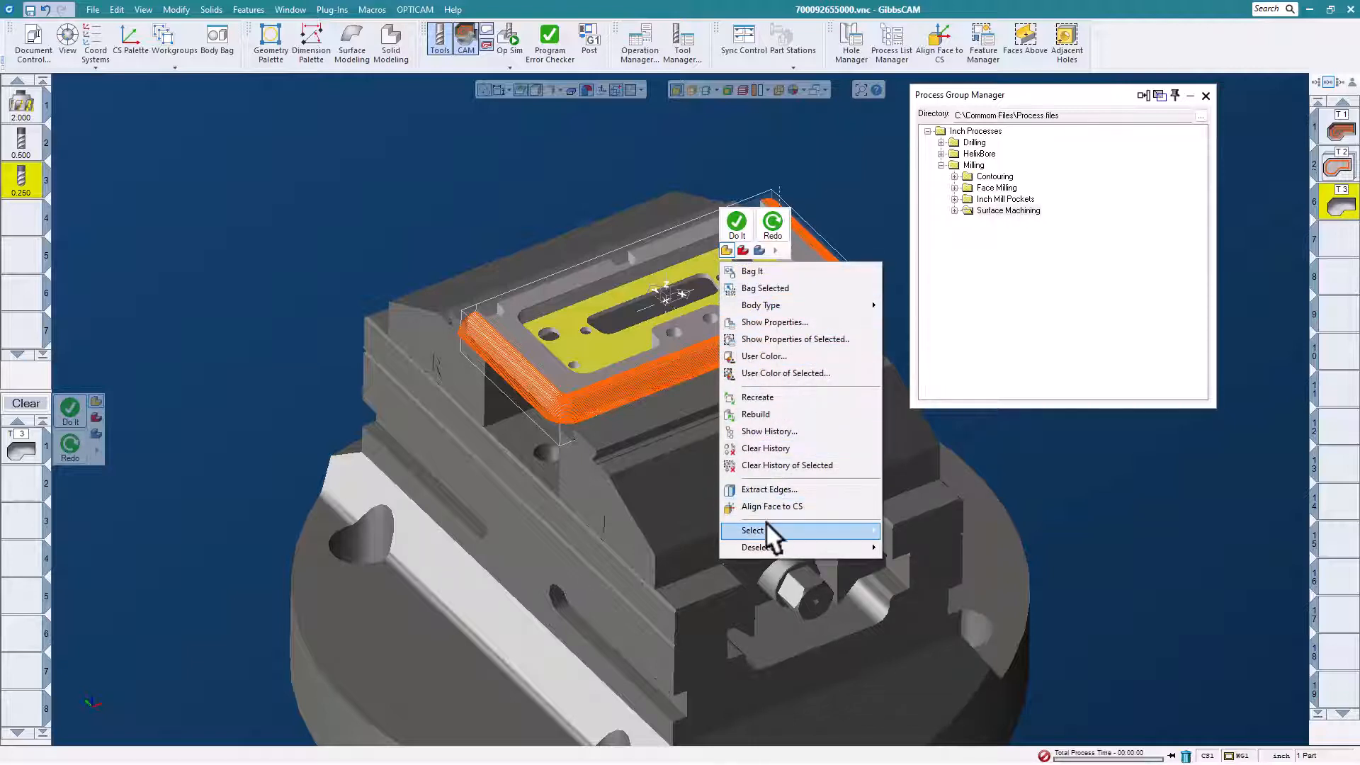
mouse_move(767, 524)
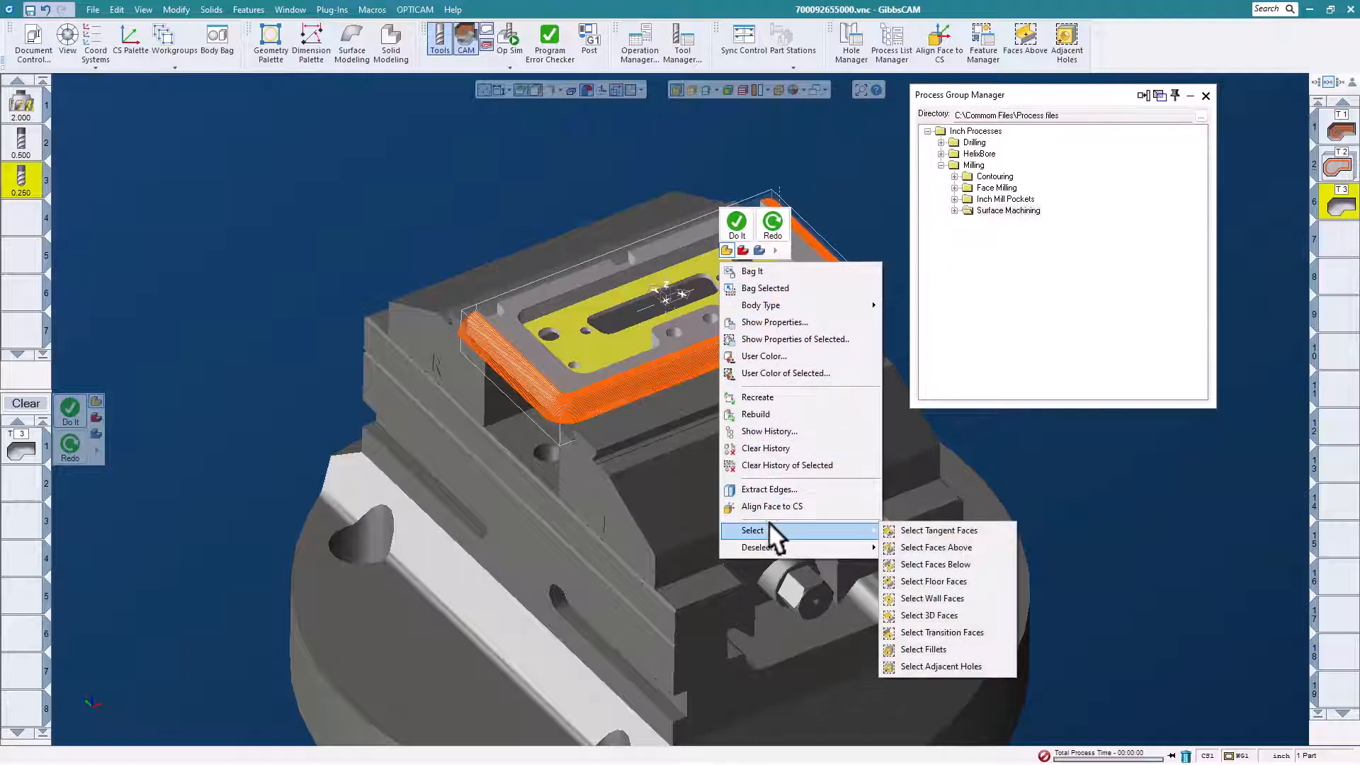
click(946, 546)
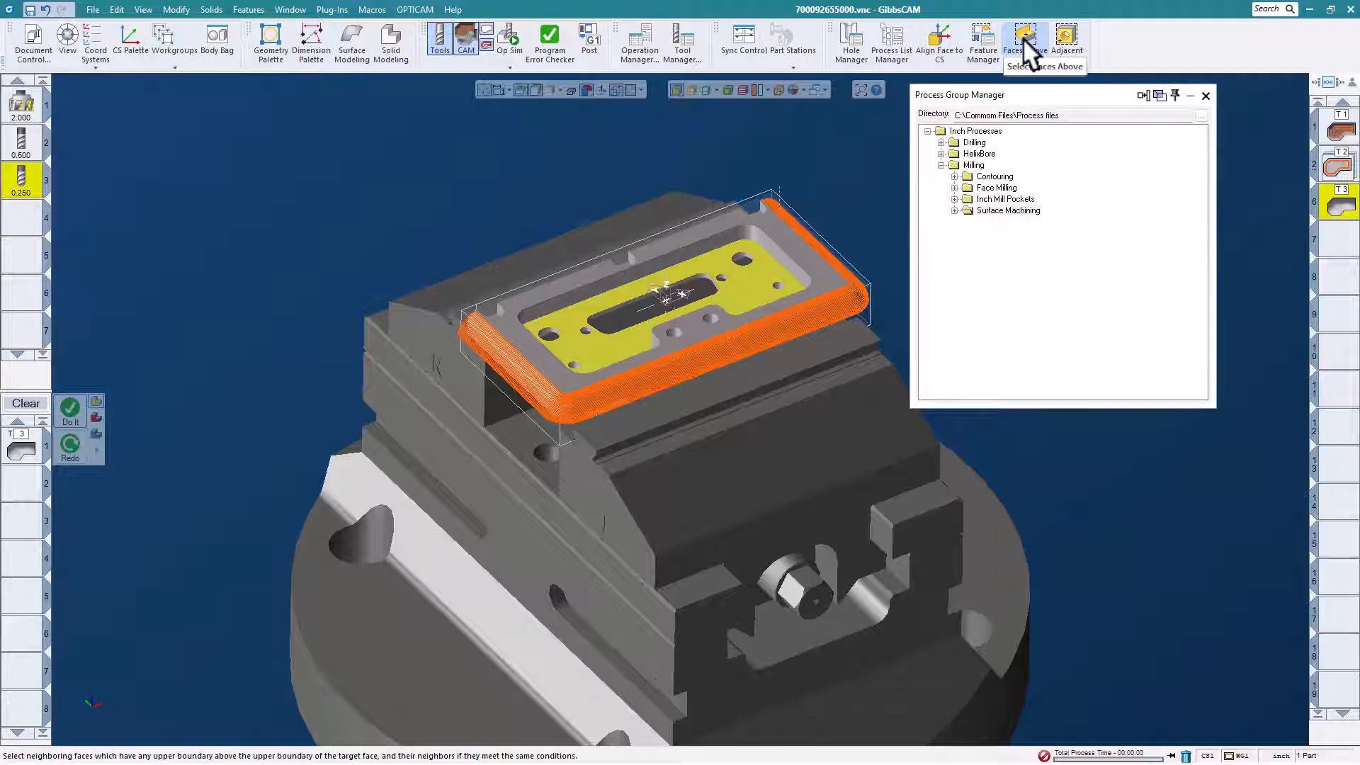
click(1023, 37)
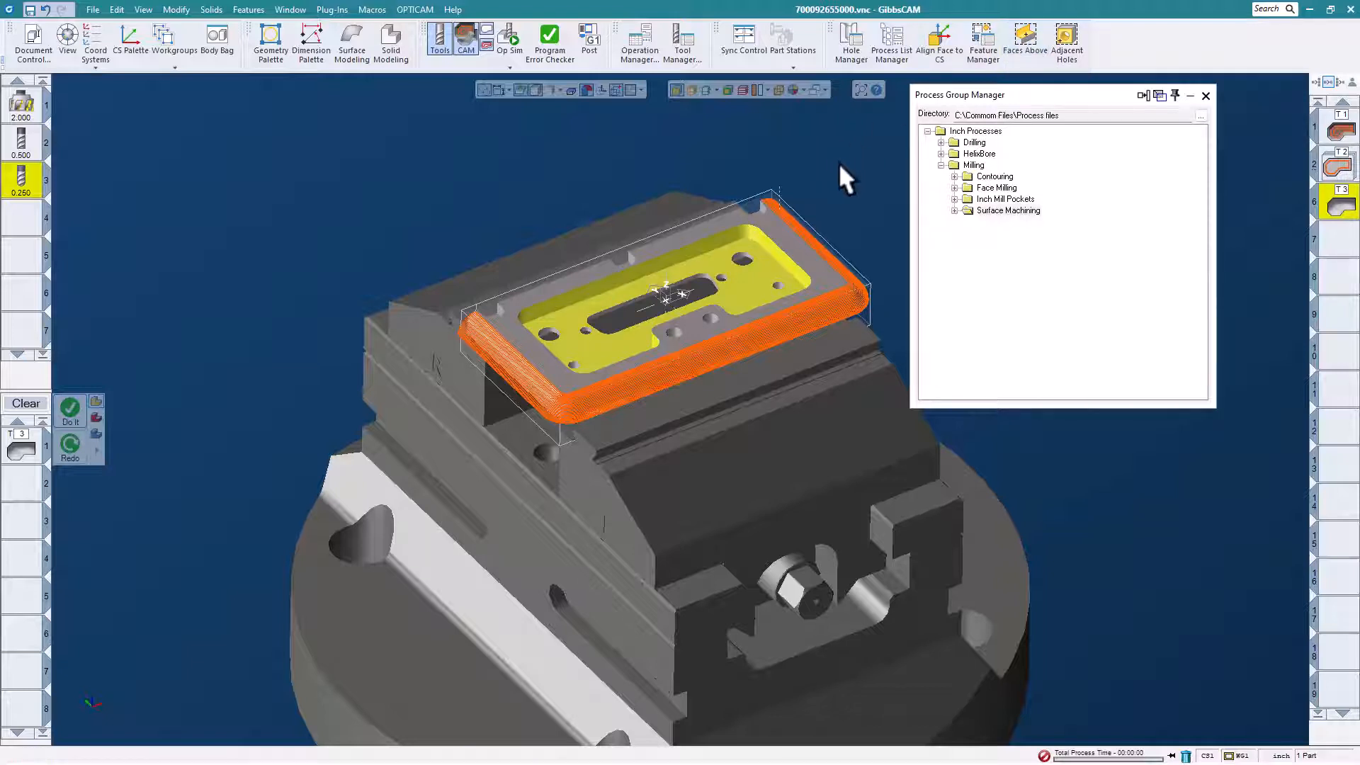
Load the "ADV3D Pocketing .250 end mill" process from the Inch Mill Pockets folder and generate its operation on the selected pocket faces.
click(953, 199)
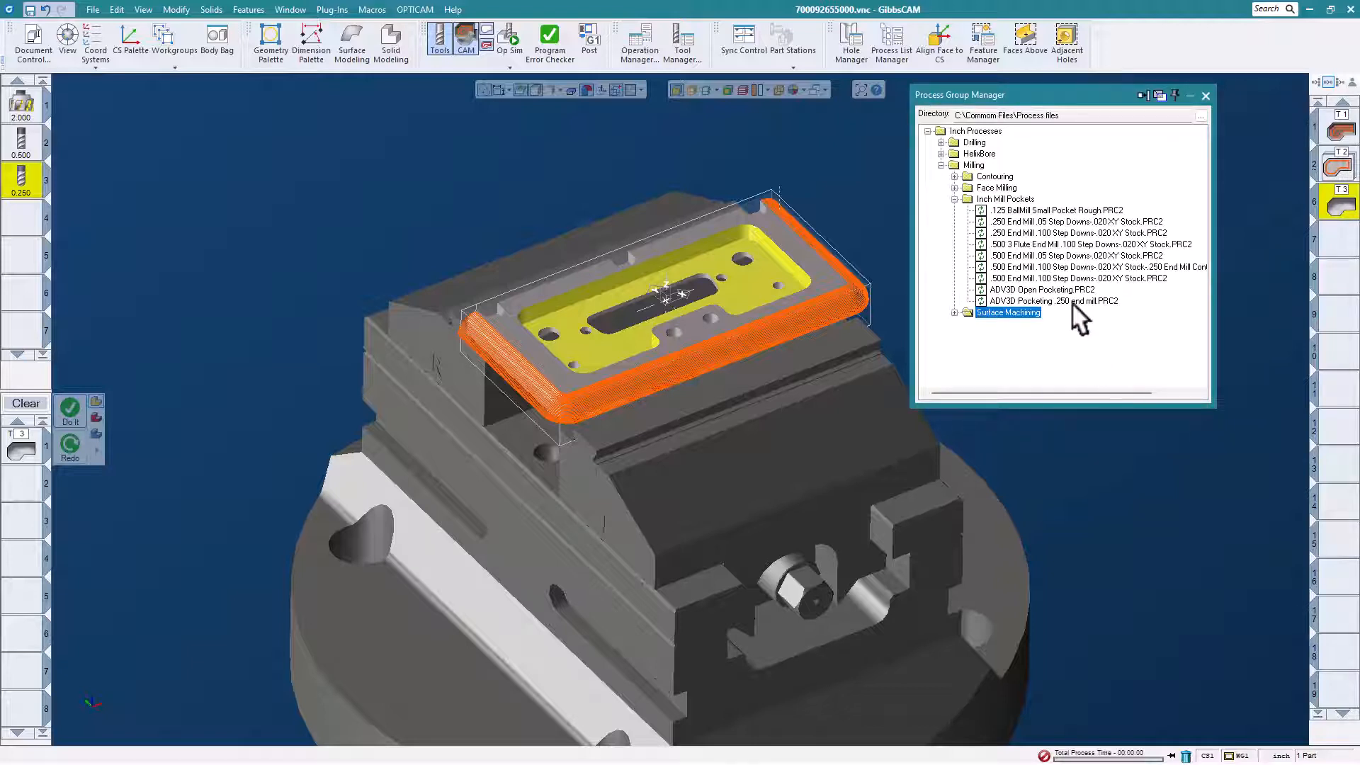
click(1072, 301)
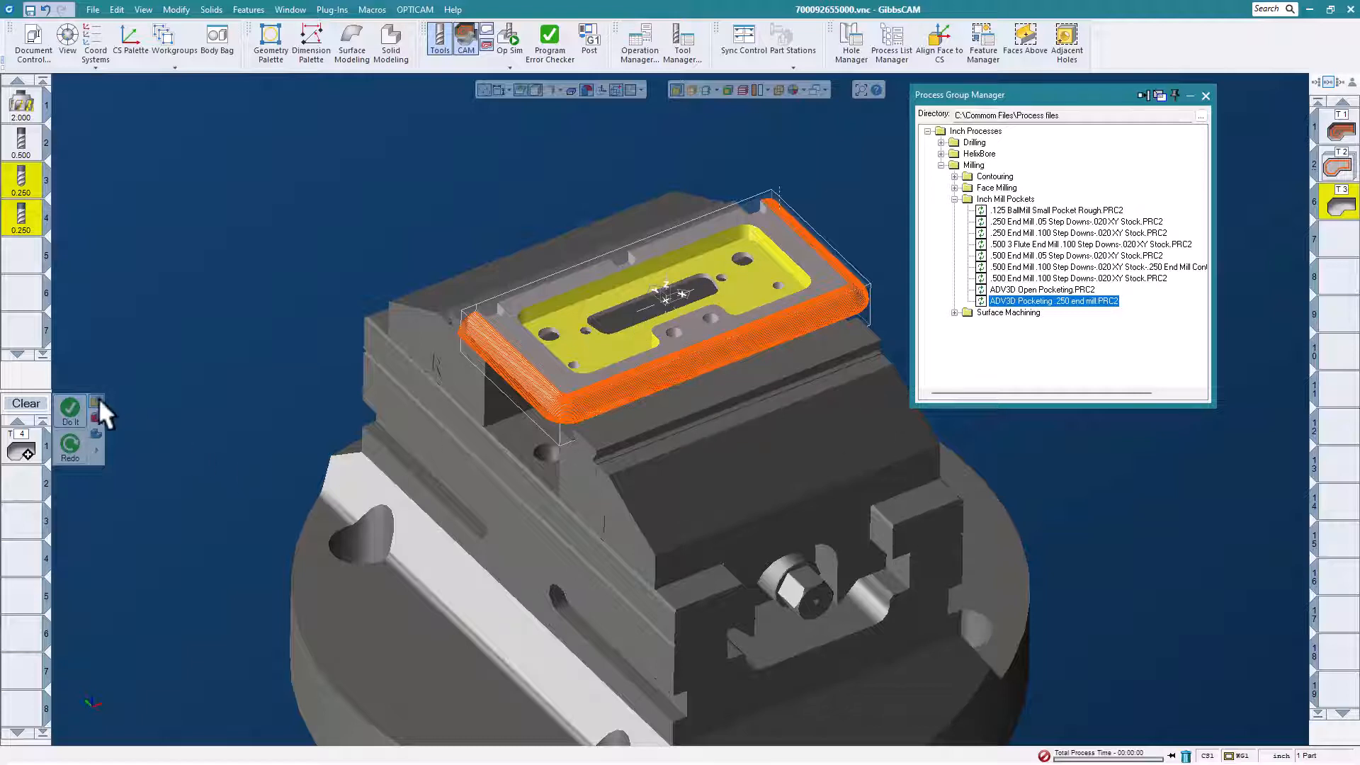
click(73, 407)
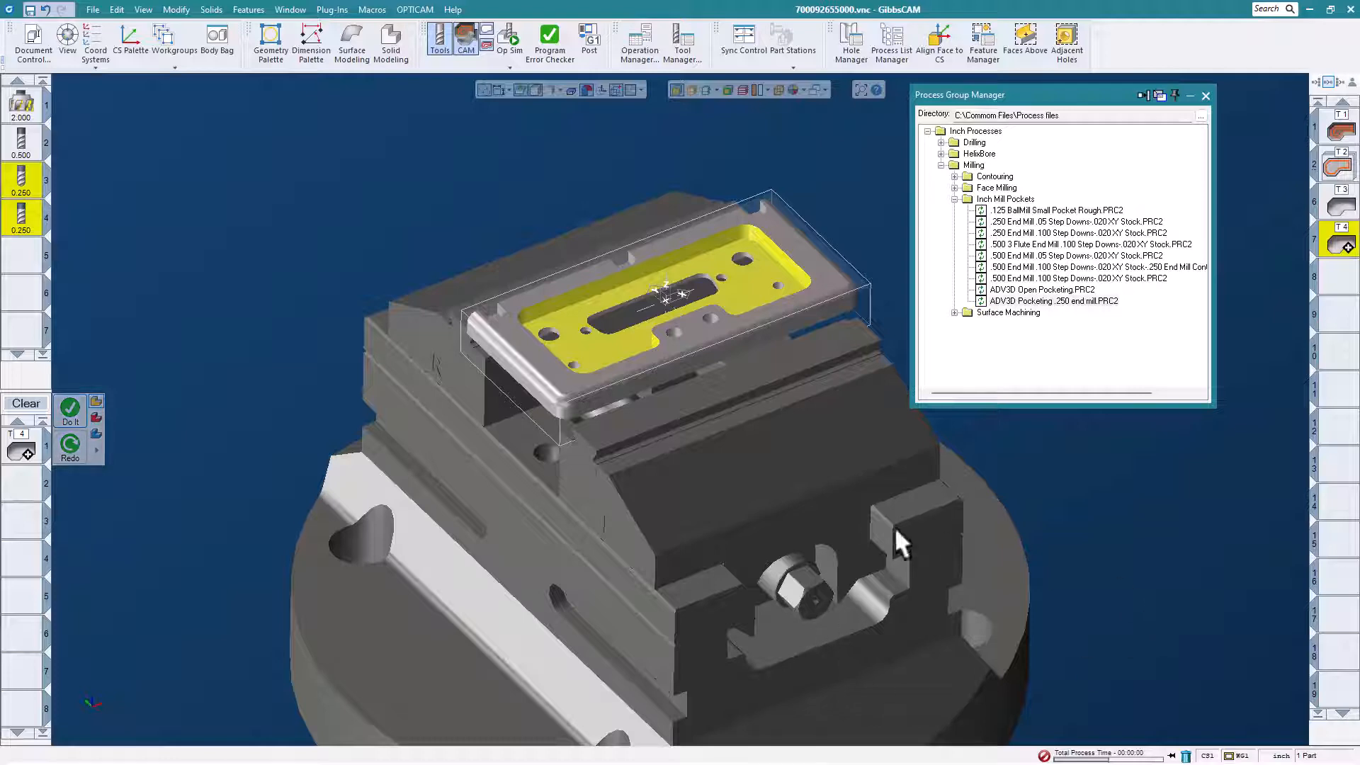
middle_drag(568, 225, 604, 276)
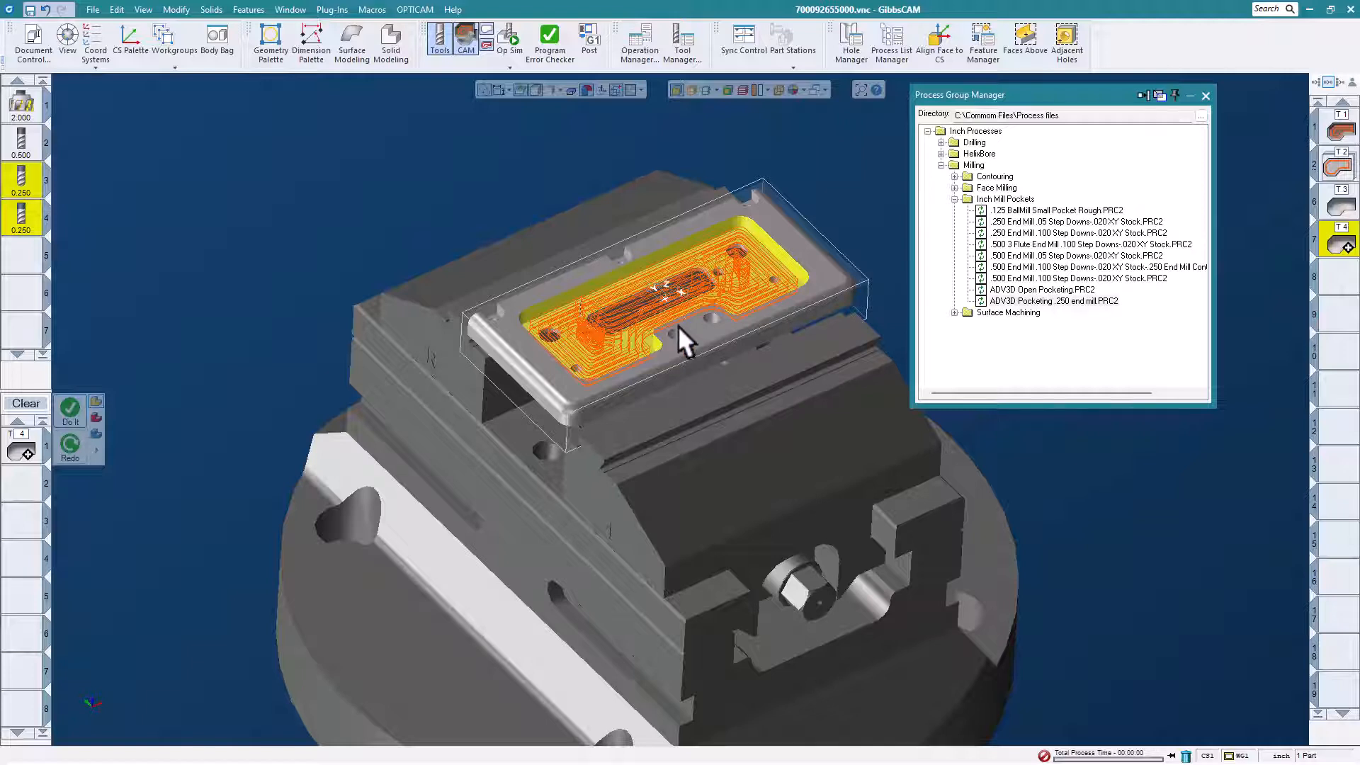
mouse_move(679, 324)
middle_down()
mouse_move(690, 301)
mouse_move(678, 310)
middle_up()
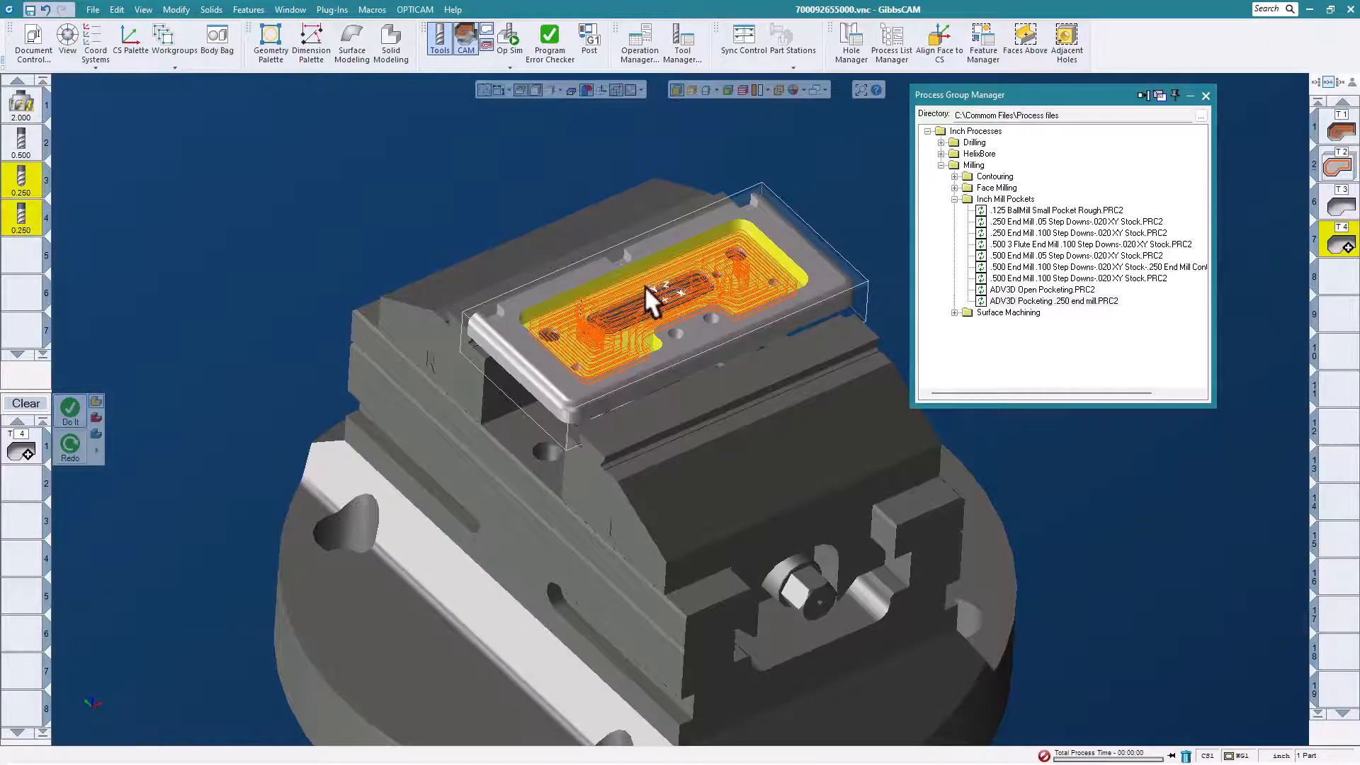
middle_drag(644, 287, 614, 240)
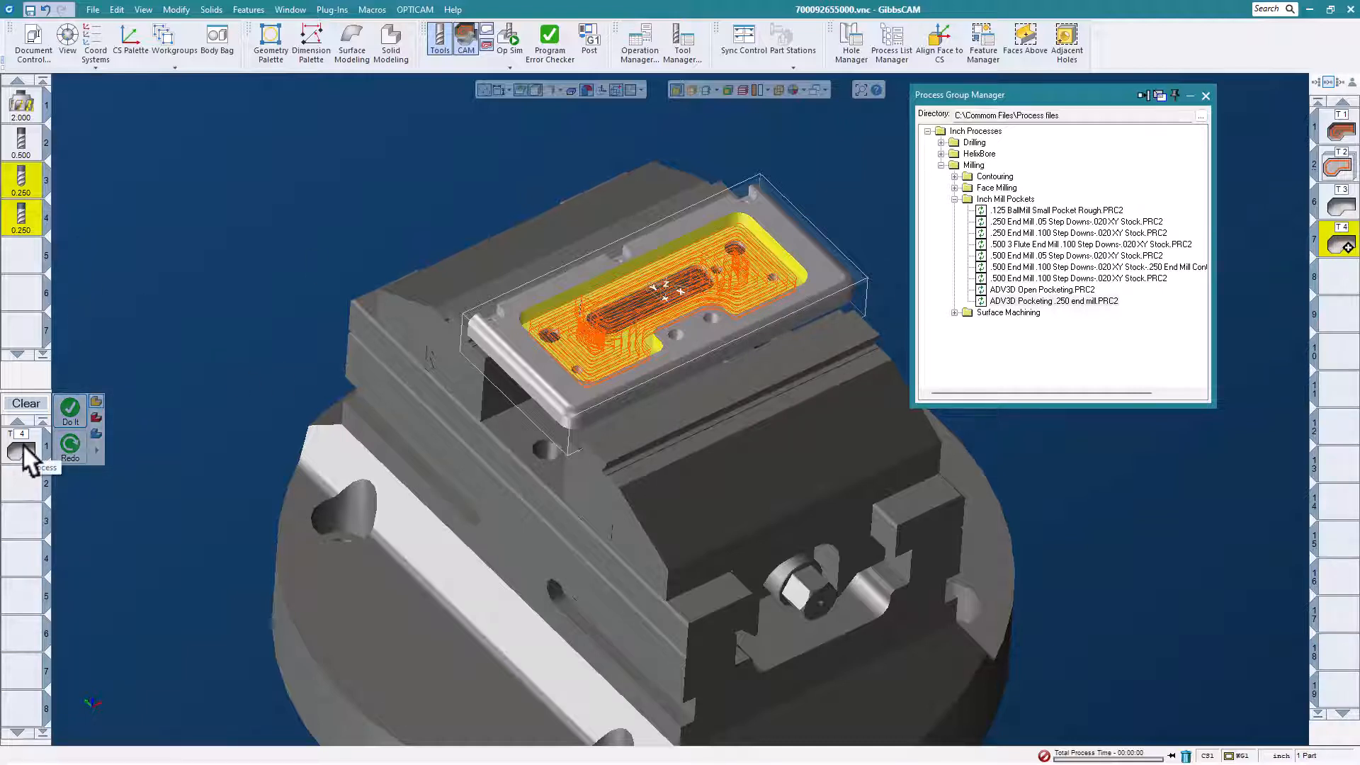
Review the definition of the 0.25 inch end mill in tool slot 4, including its holder and material, and close it.
double_click(26, 215)
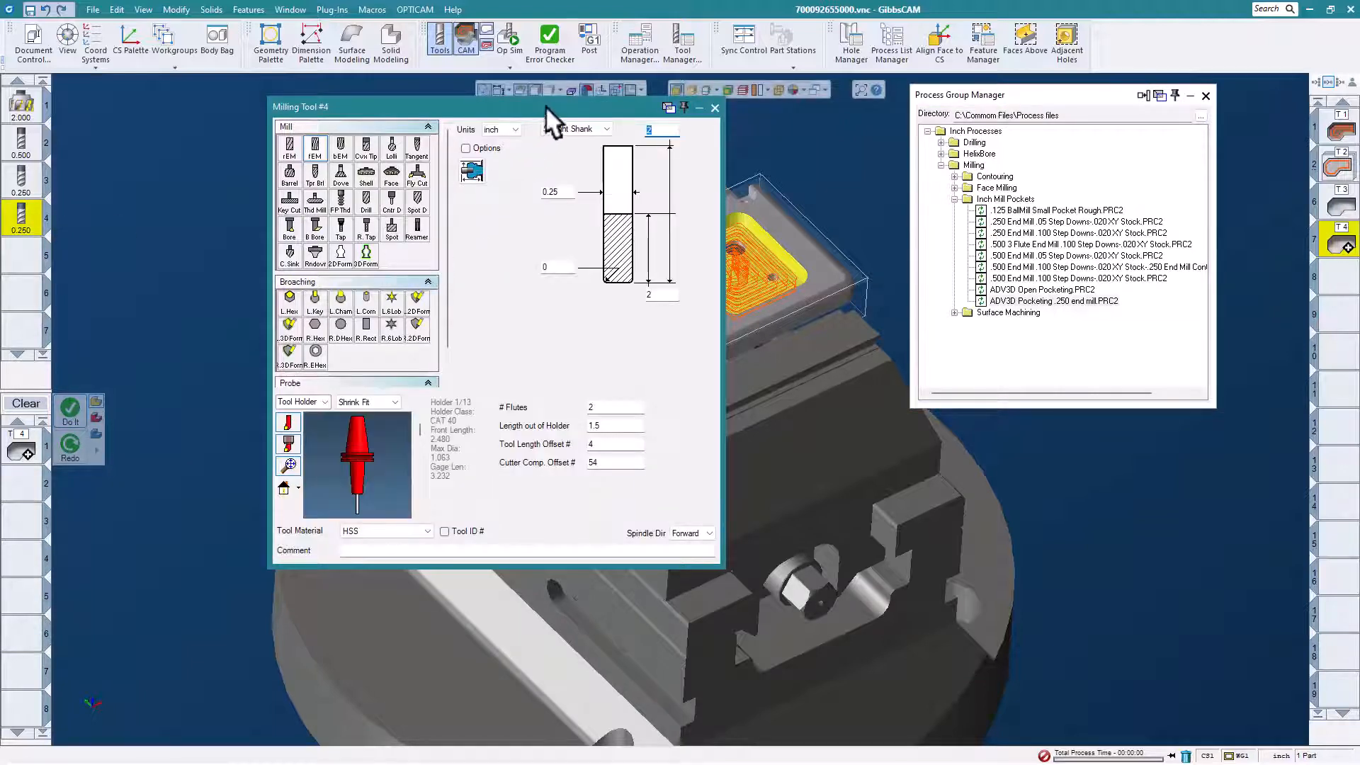
drag(546, 105, 516, 119)
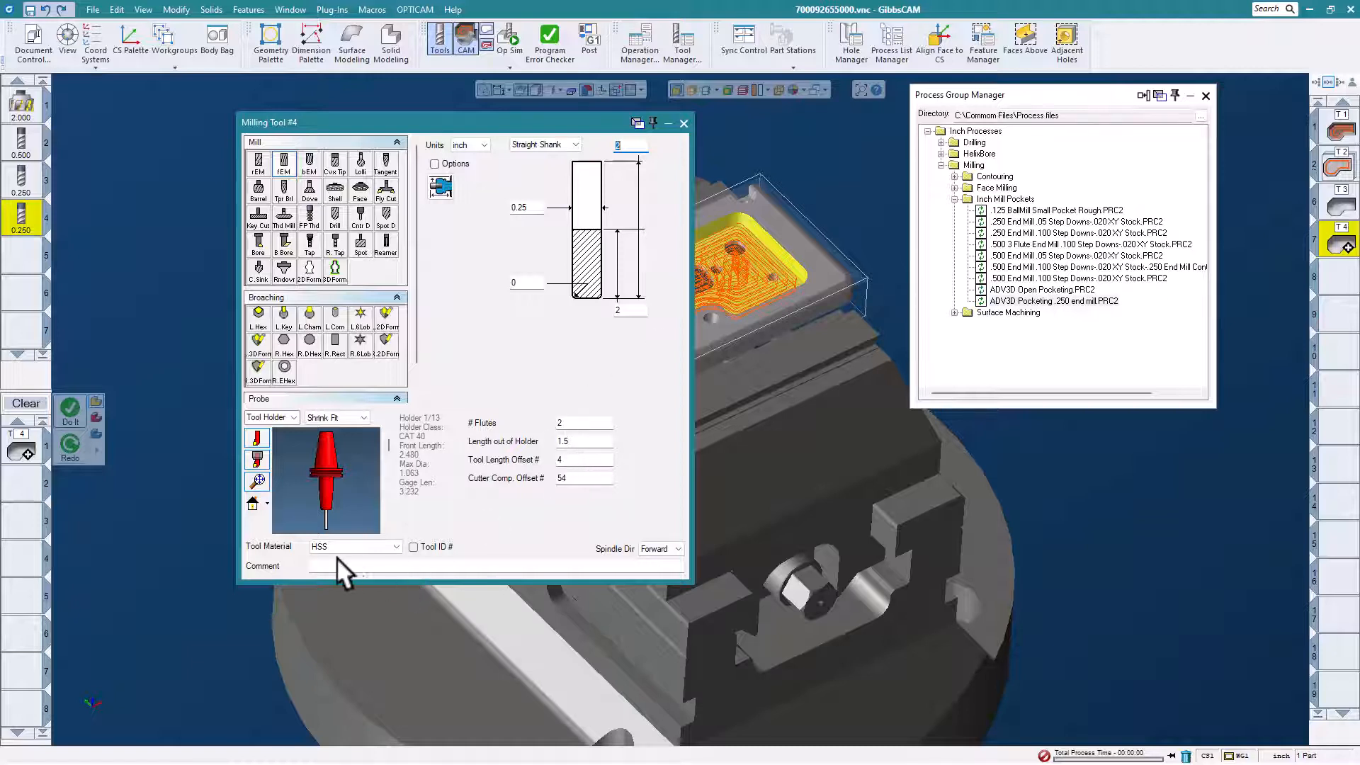
click(684, 123)
Review the pocketing process's surface, mill feature, options, entry/exit, boundary and rotate settings and close the process.
click(24, 445)
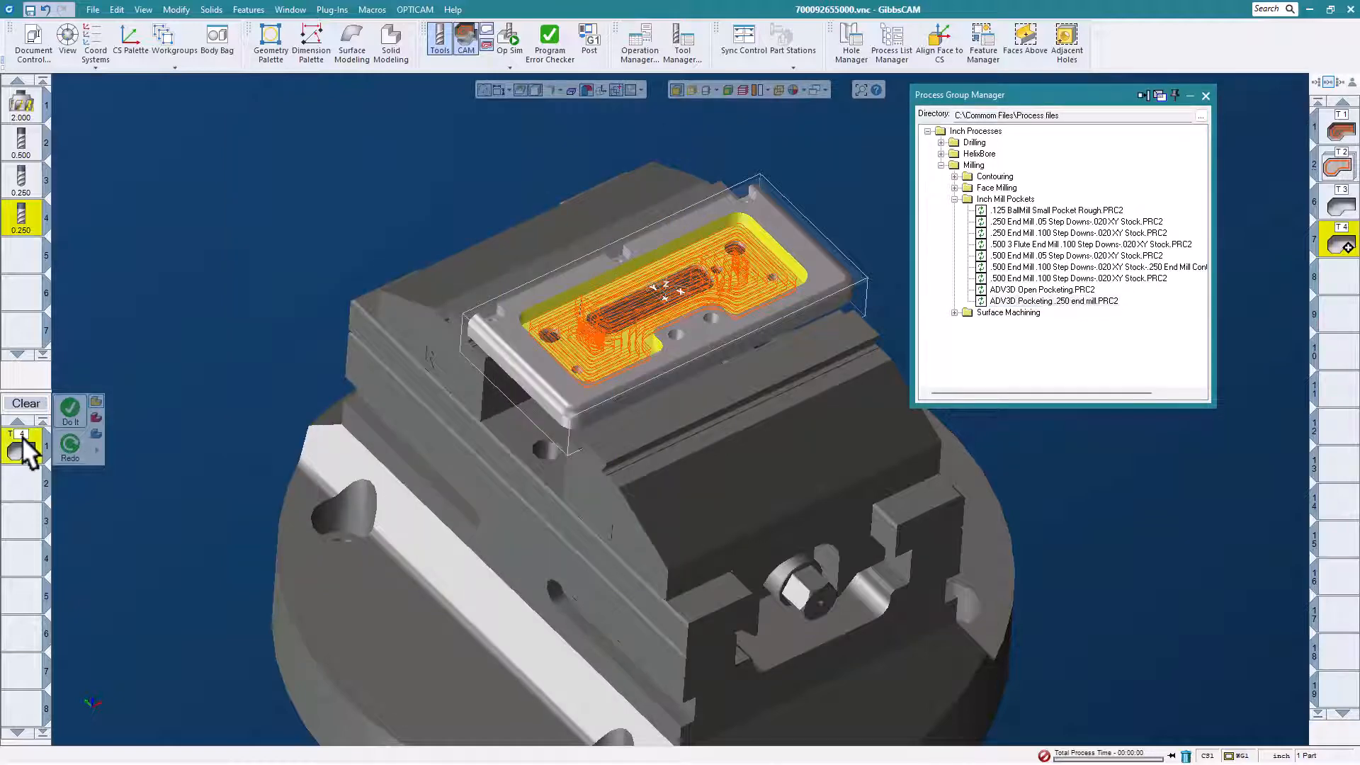
double_click(23, 442)
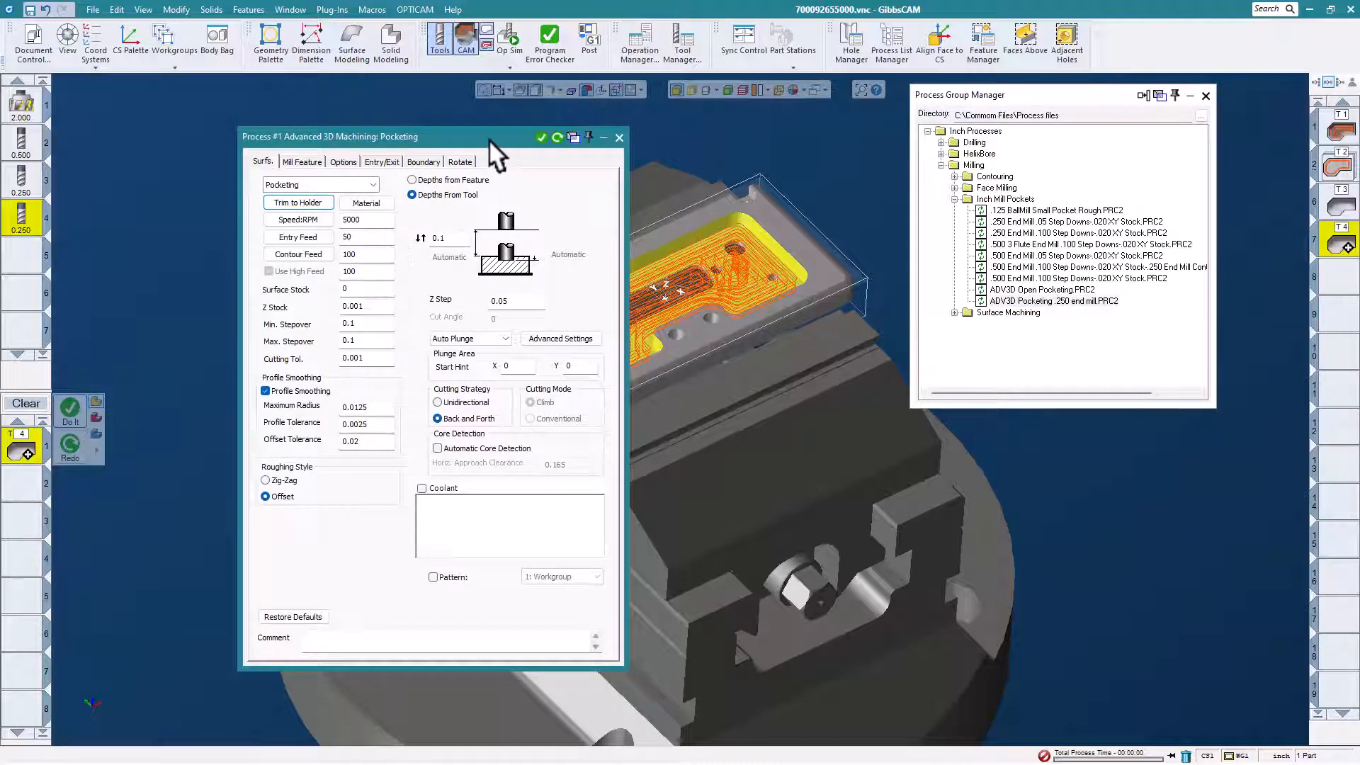
drag(489, 139, 644, 122)
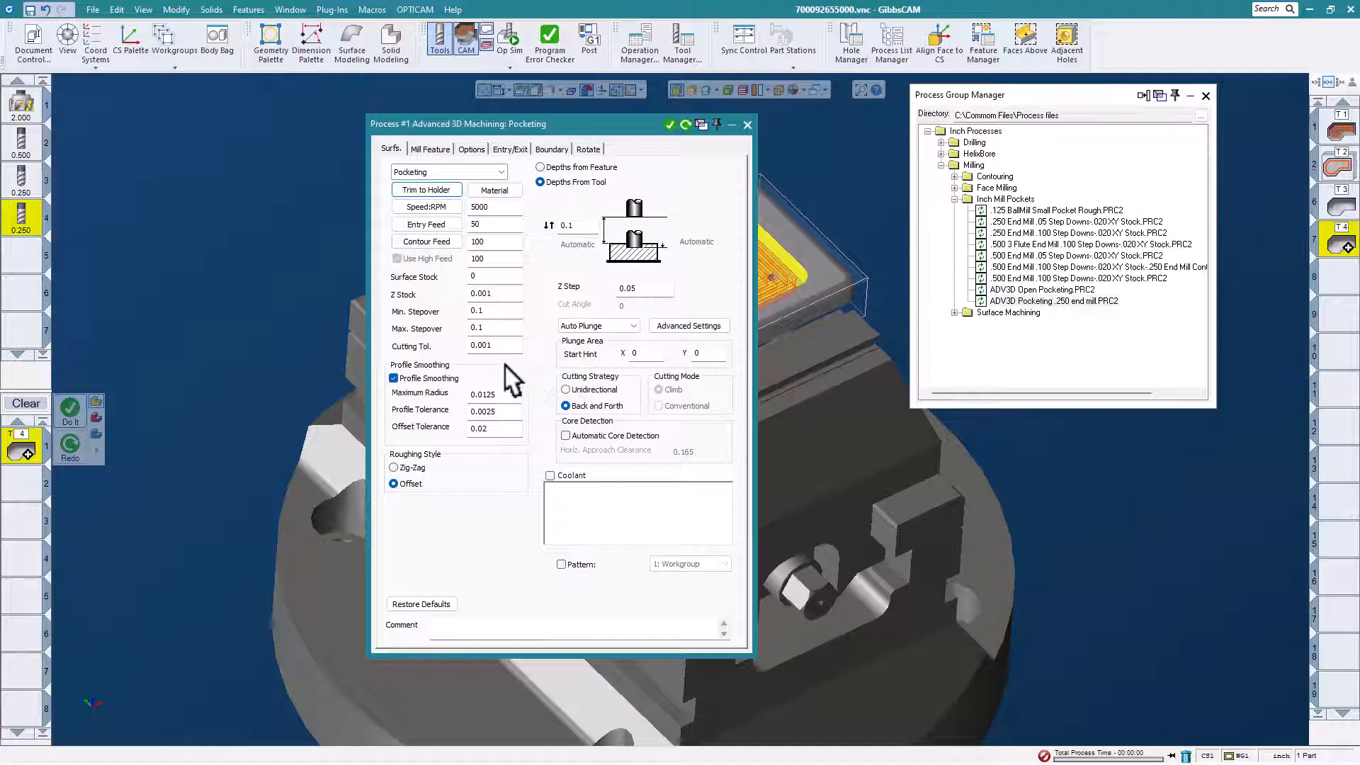
click(433, 149)
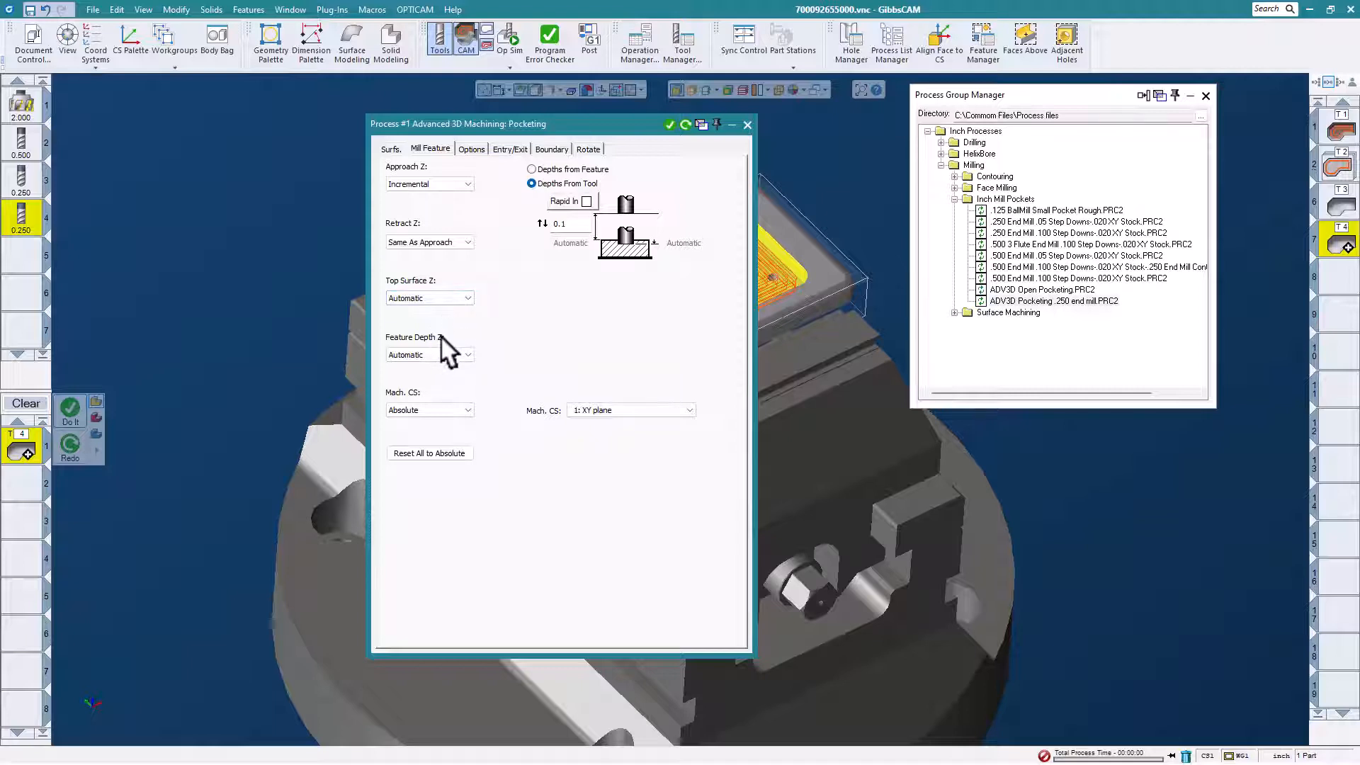
click(470, 148)
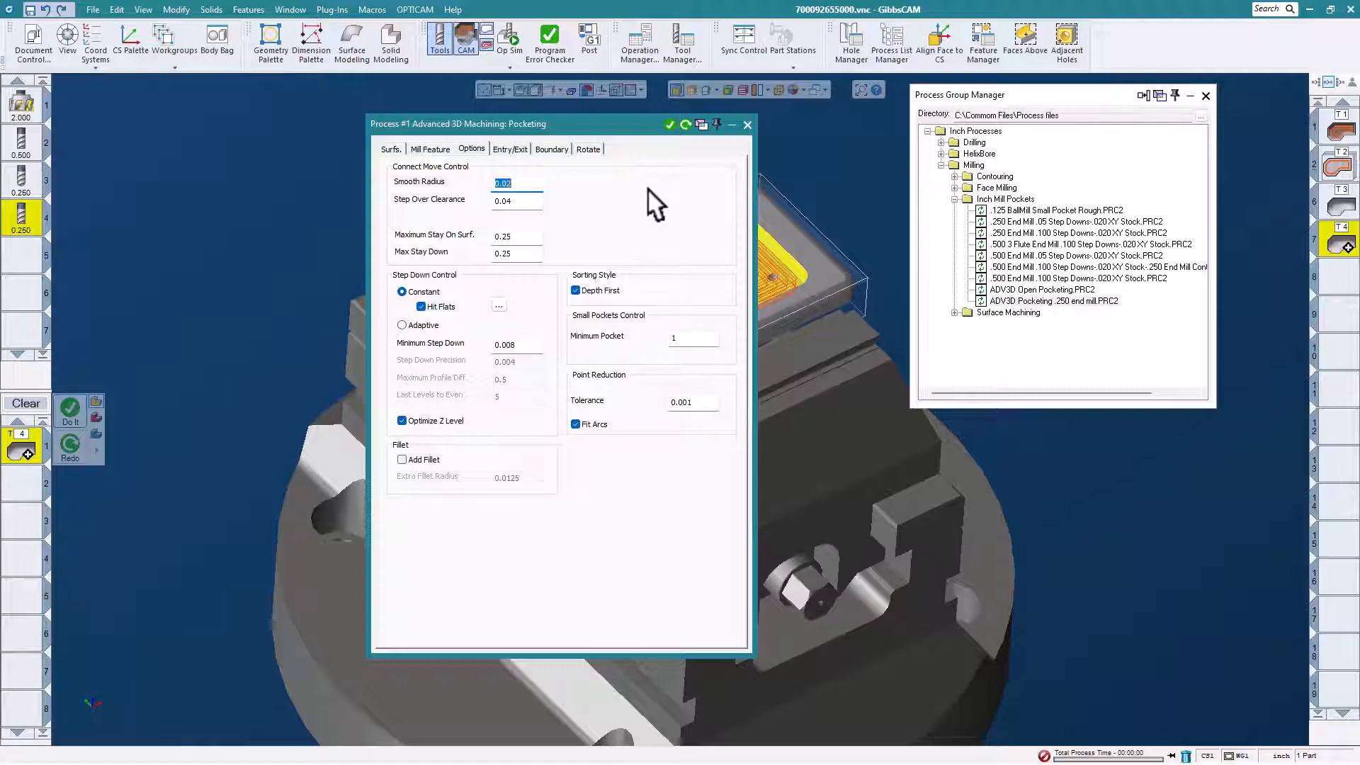
click(500, 148)
click(550, 148)
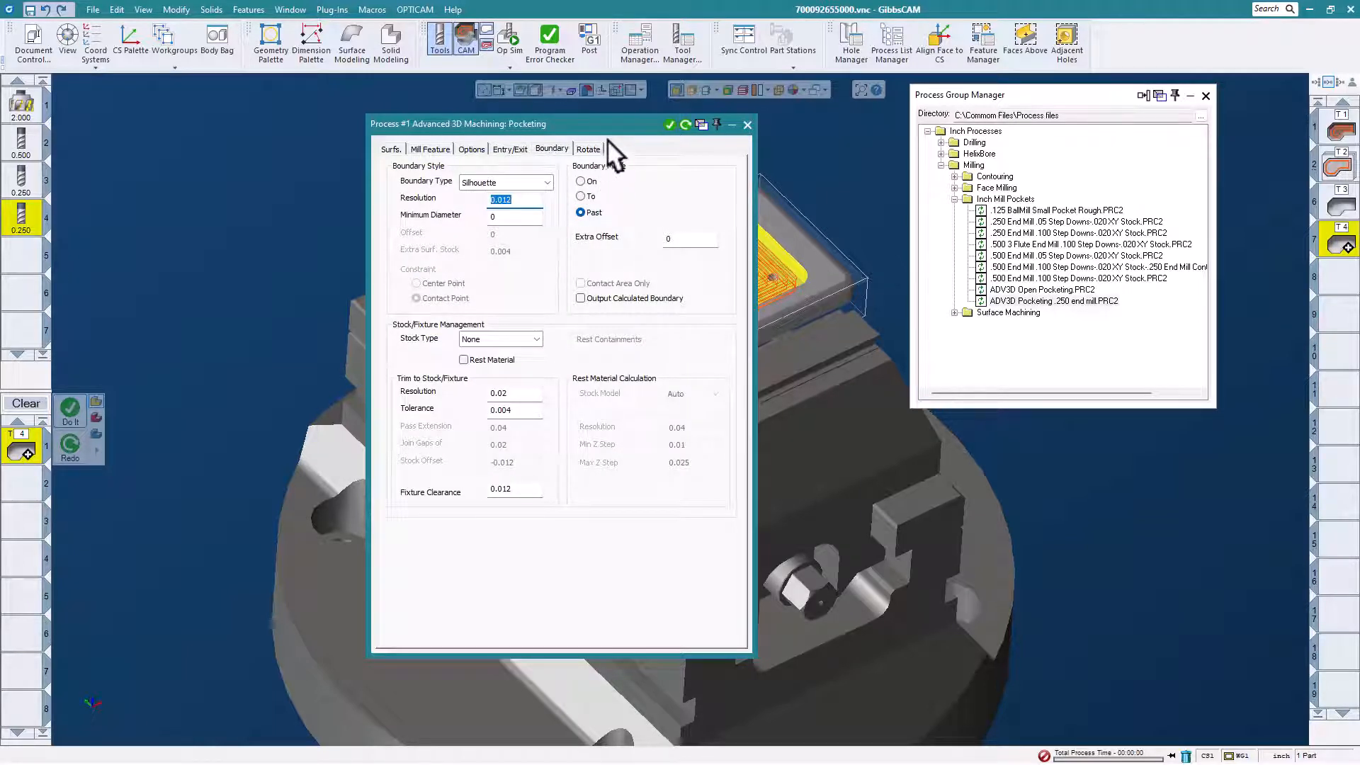
click(588, 148)
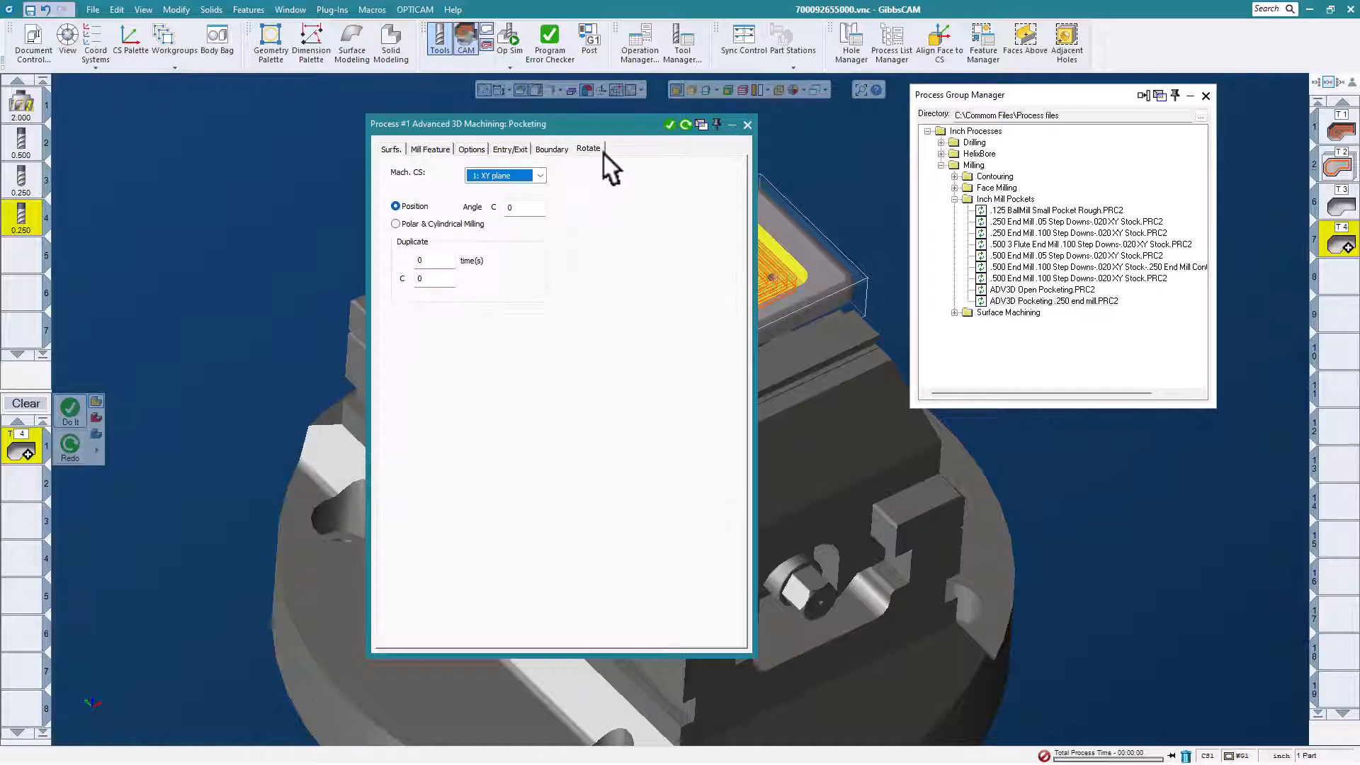
click(747, 125)
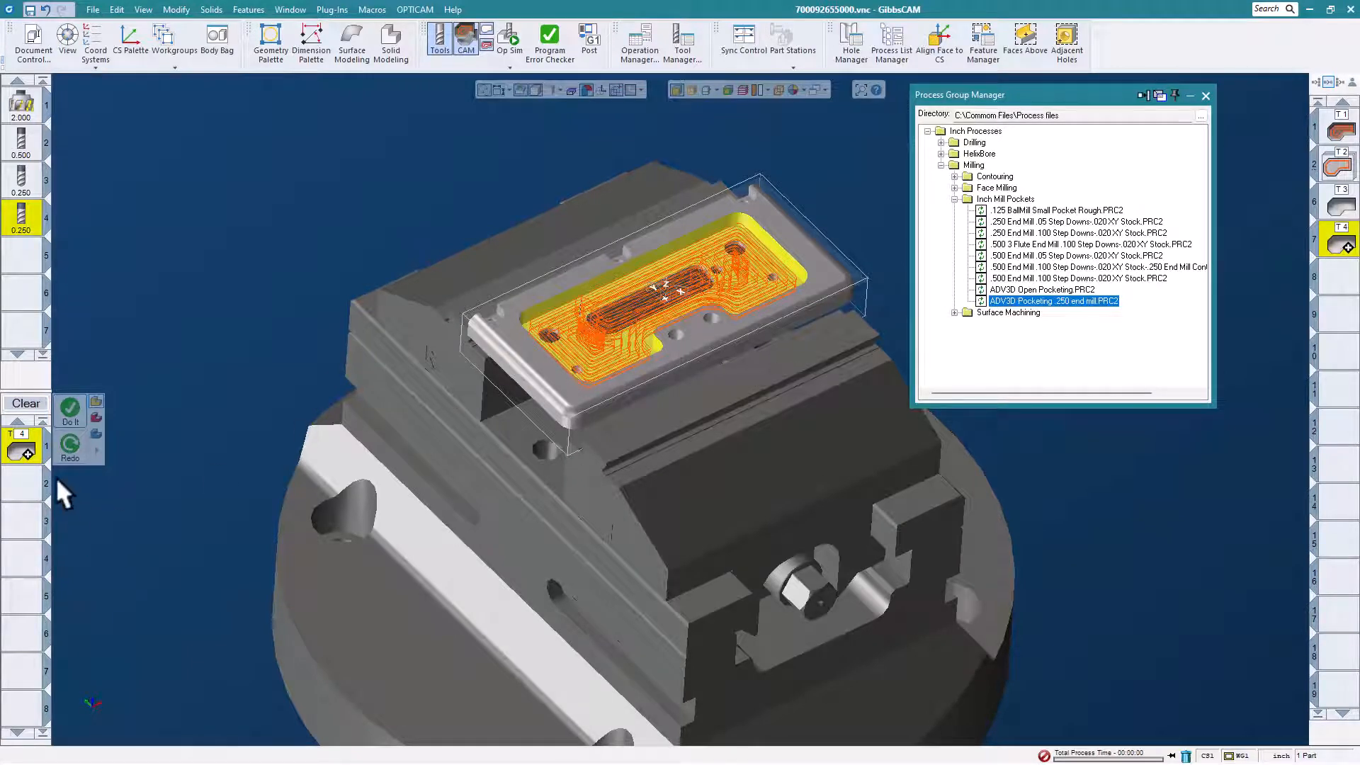
Start saving the pocketing process list, browse to the Milling folder under Inch Processes, and cancel the save.
right_click(28, 444)
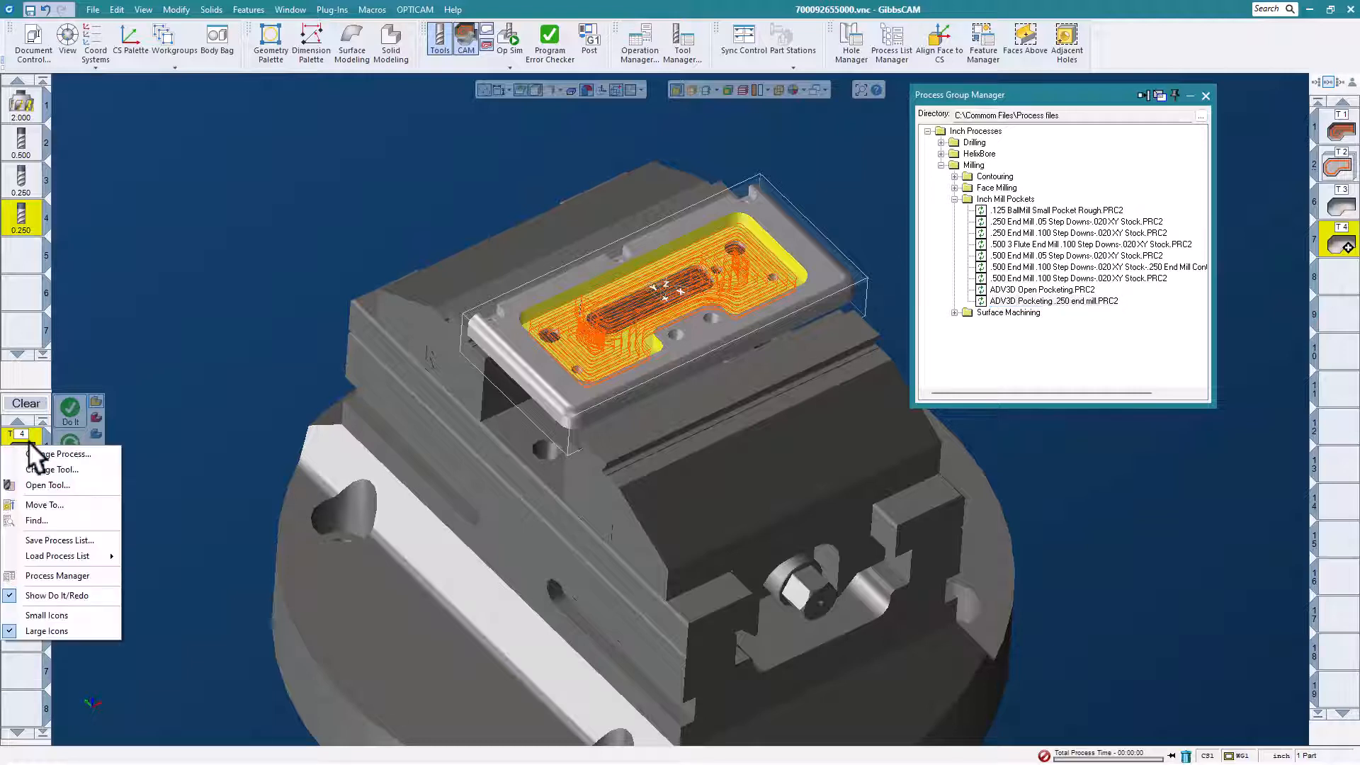
click(87, 539)
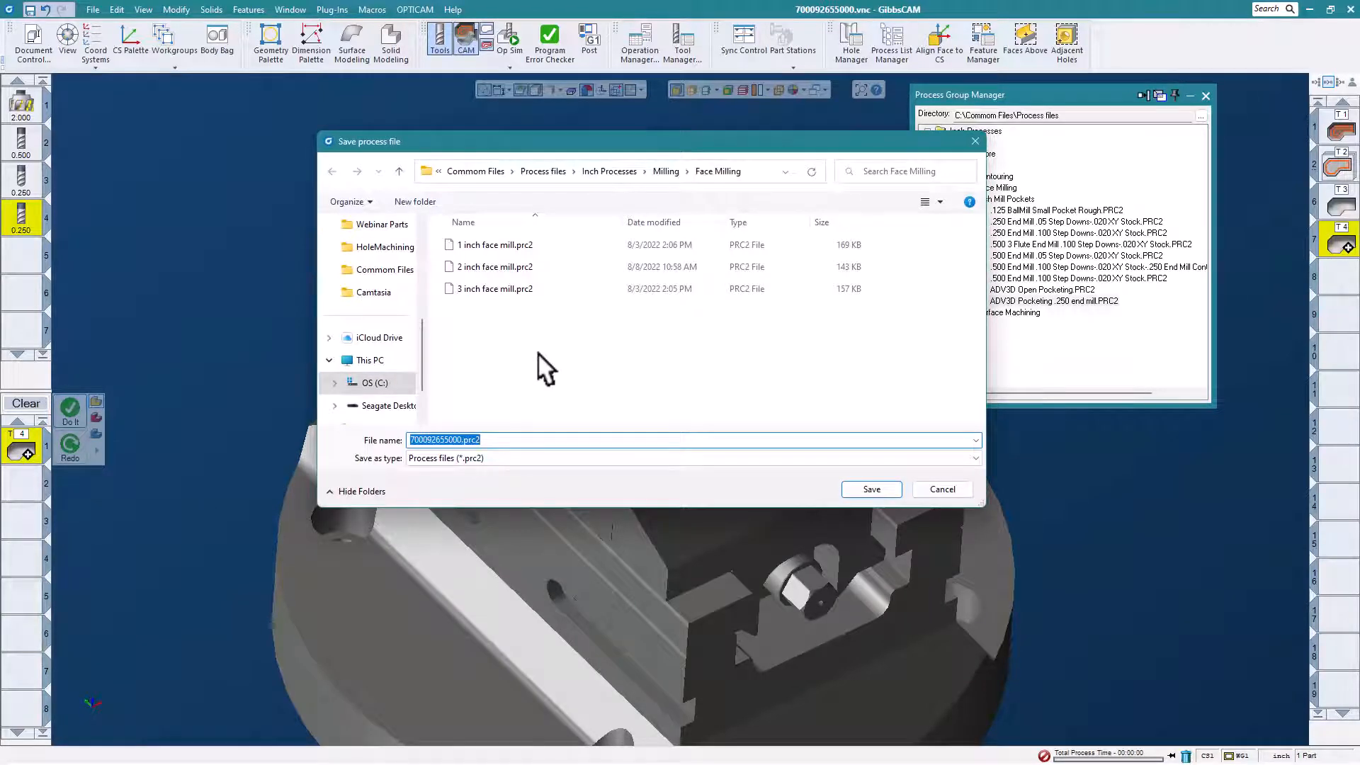
click(613, 170)
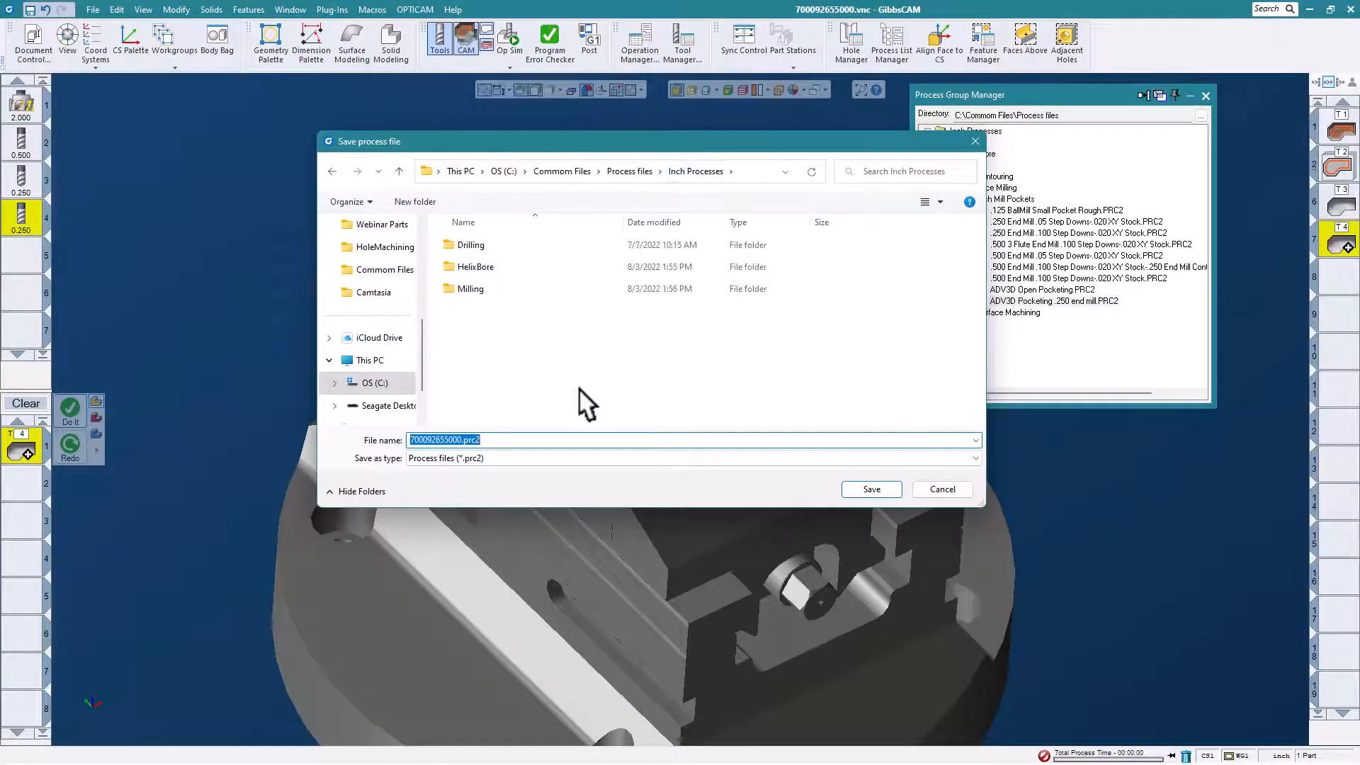
double_click(464, 288)
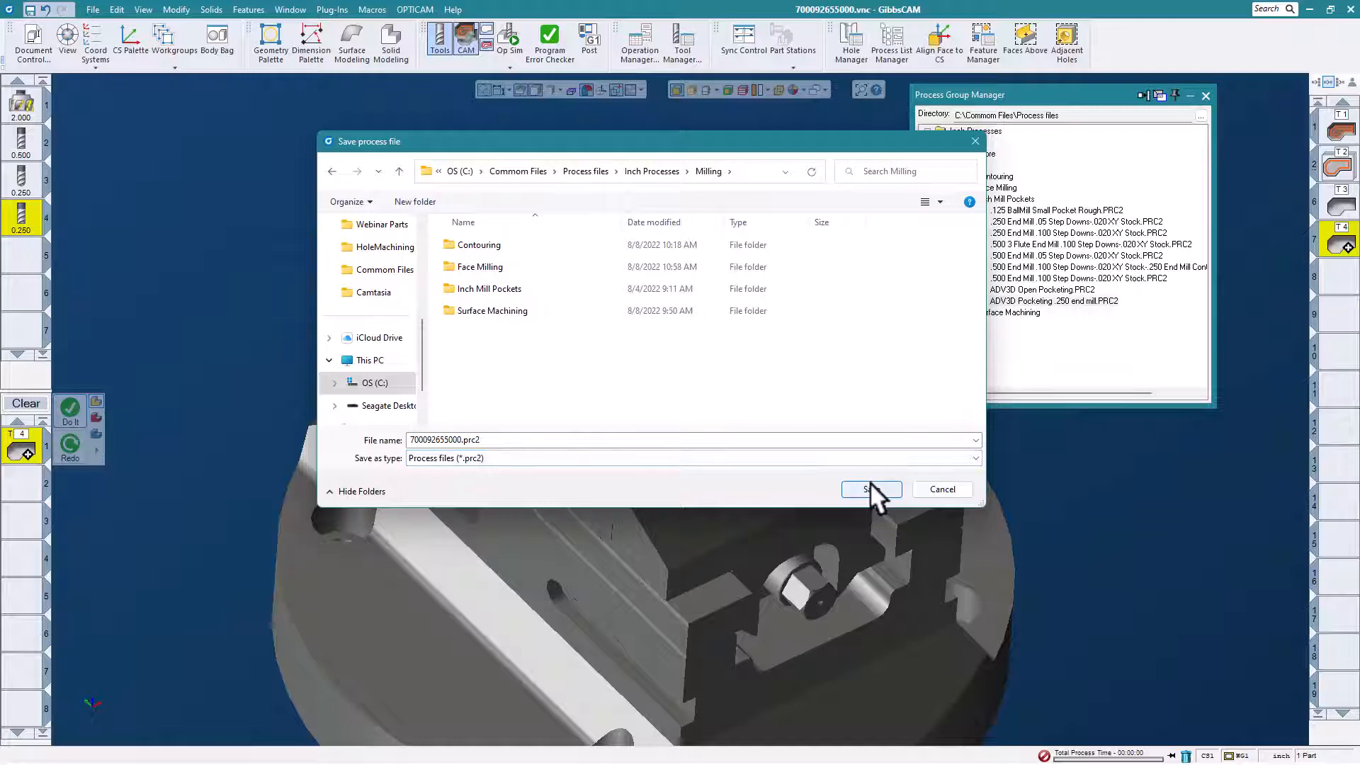
click(942, 487)
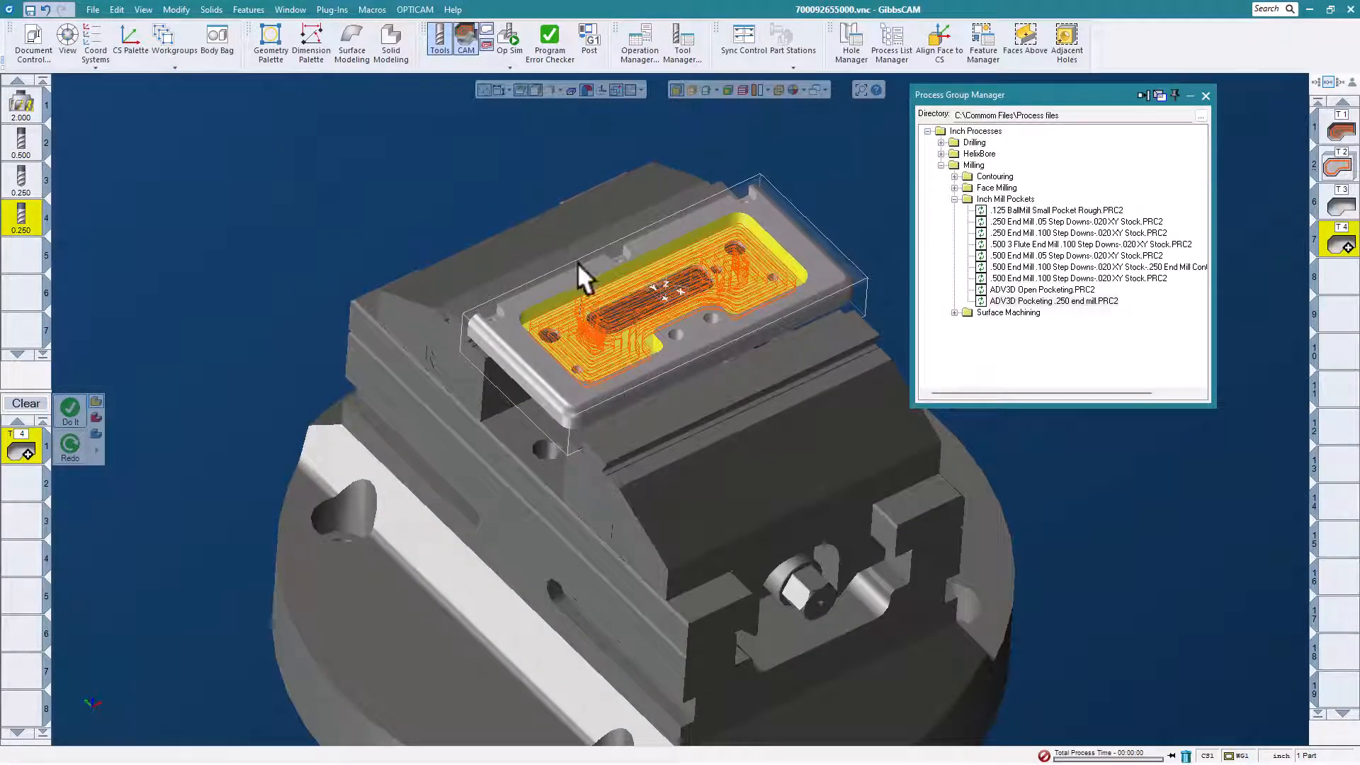
Move the Process Group Manager clear of the plate and collapse the Inch Mill Pockets folder.
middle_drag(592, 302, 604, 311)
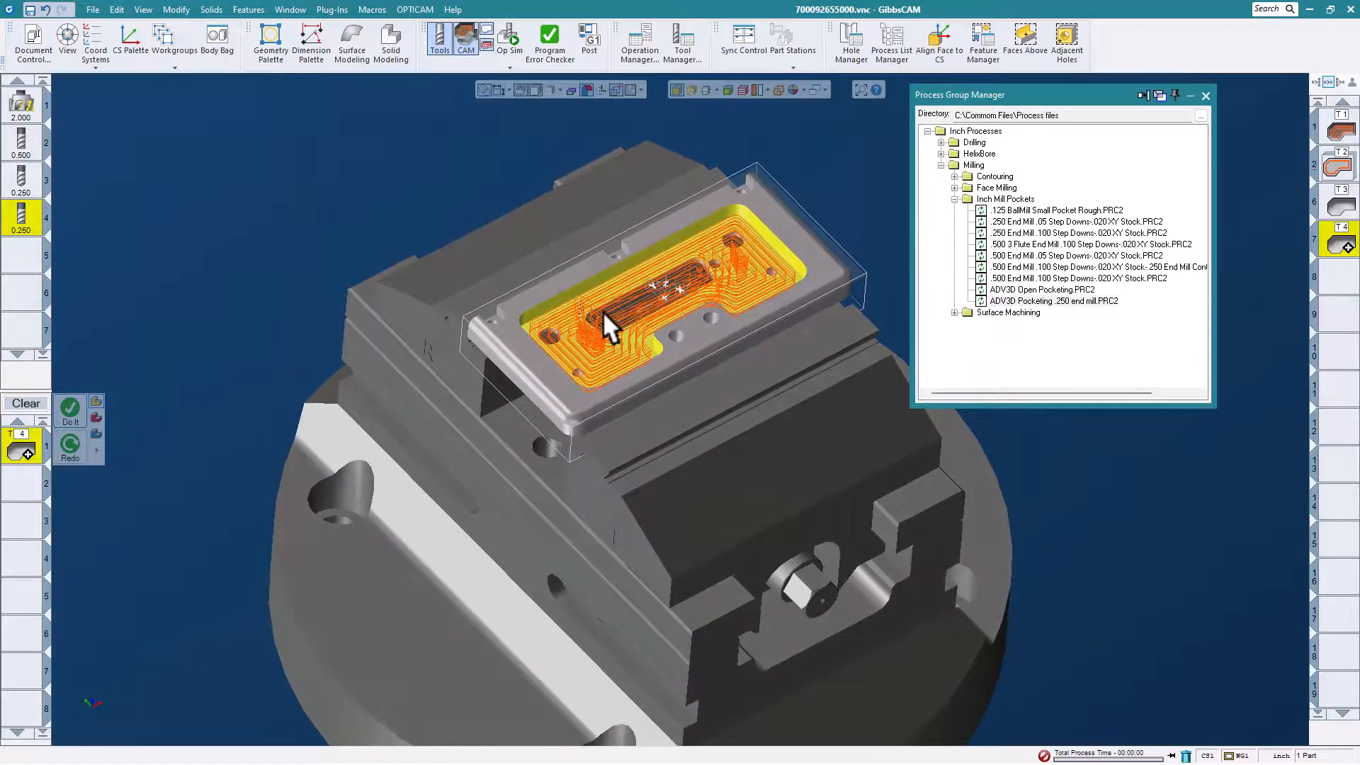
middle_drag(695, 264, 606, 276)
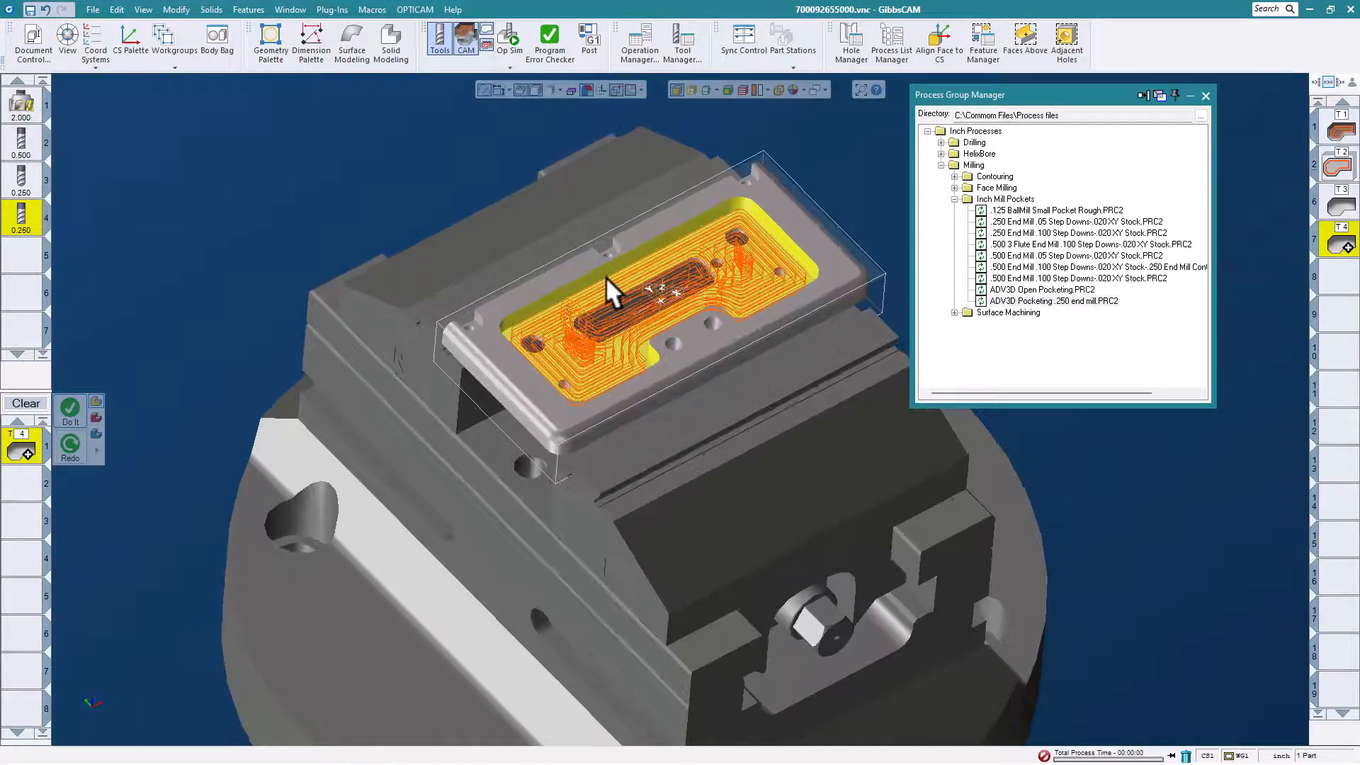
drag(1113, 87, 1155, 89)
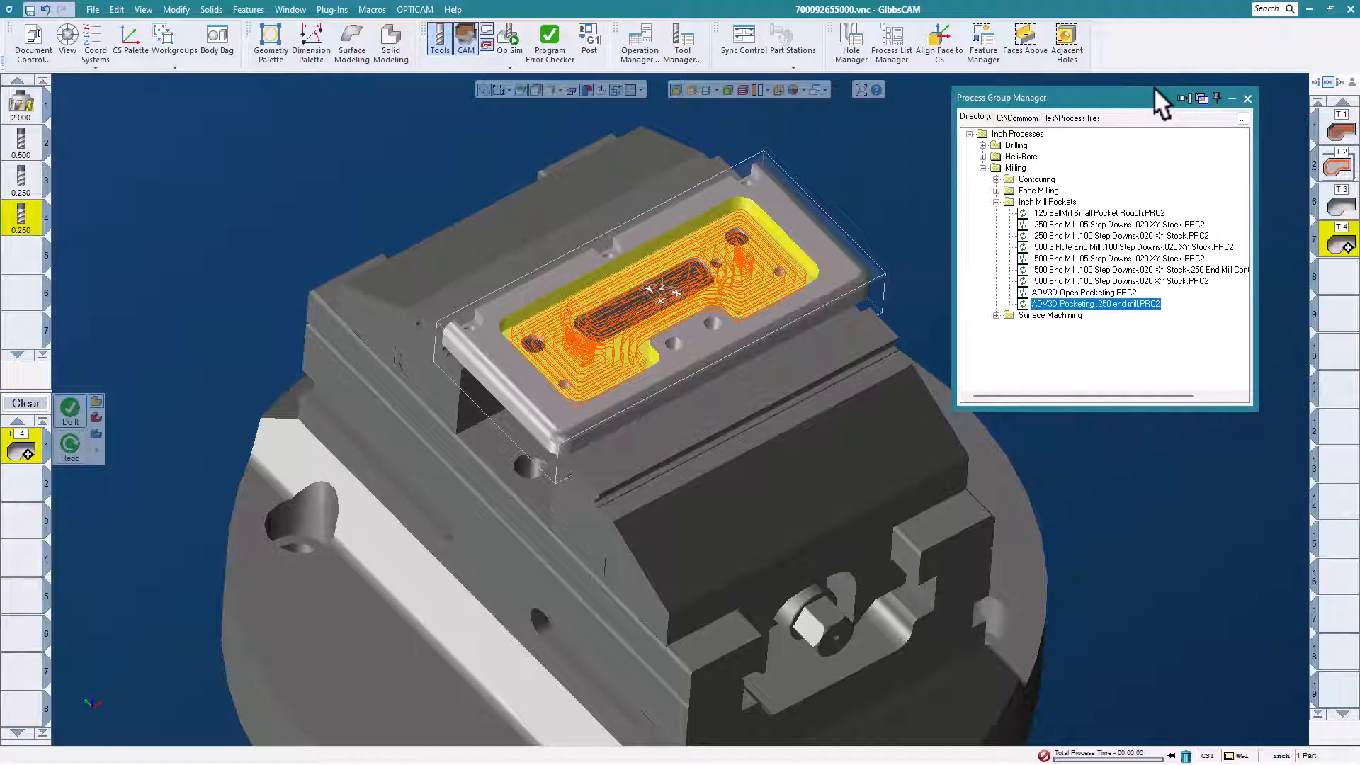
click(997, 202)
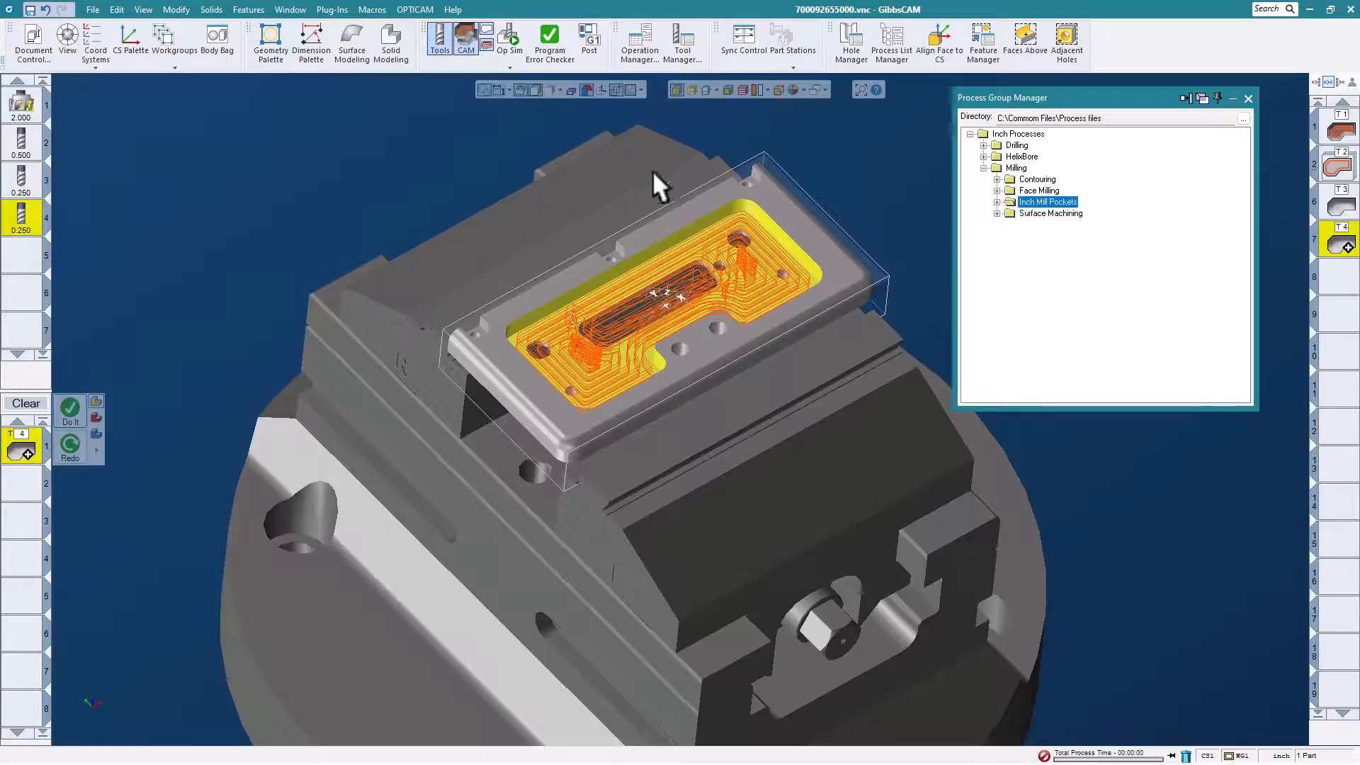
Clear the pocket selection and select the small notch wall at the far end of the plate's back edge with its tangent faces.
scroll(716, 185, up, 3)
click(843, 167)
middle_drag(633, 258, 742, 240)
click(767, 158)
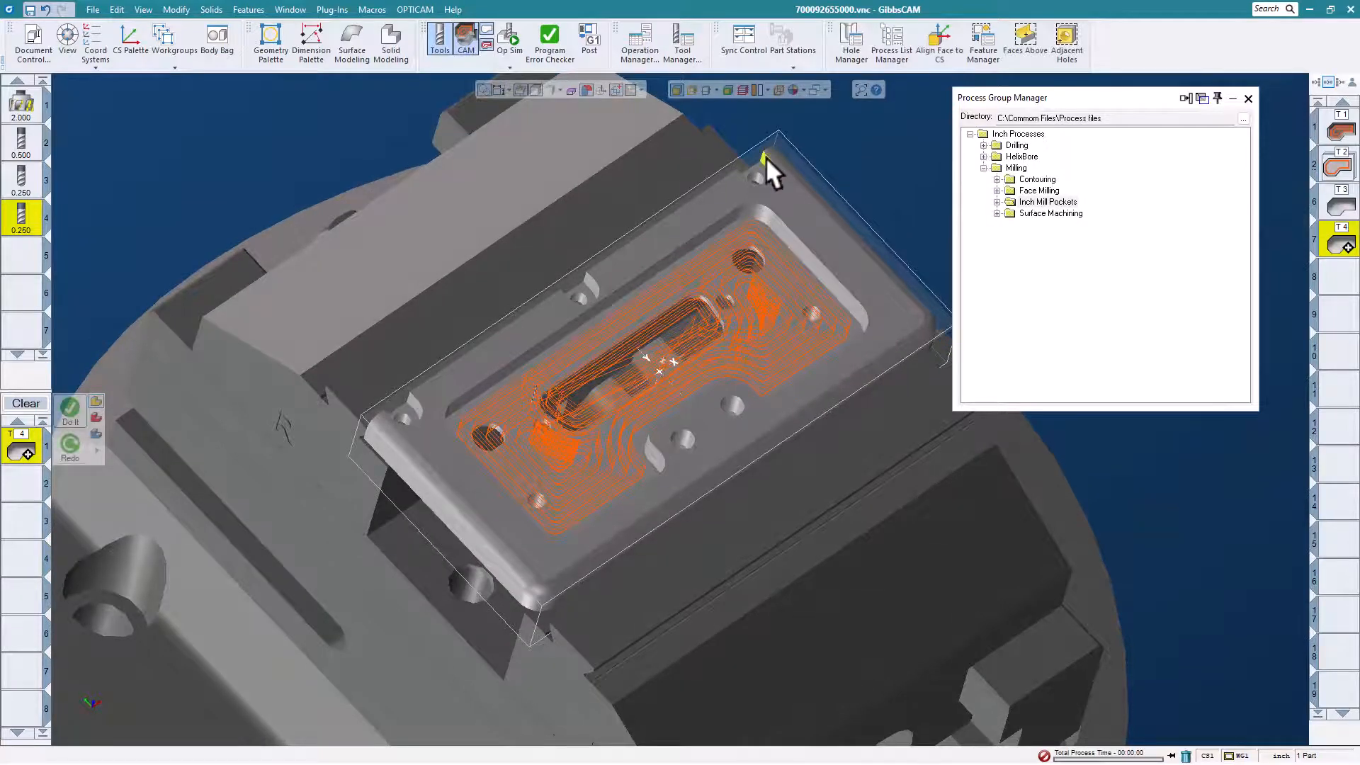
right_click(766, 157)
mouse_move(815, 433)
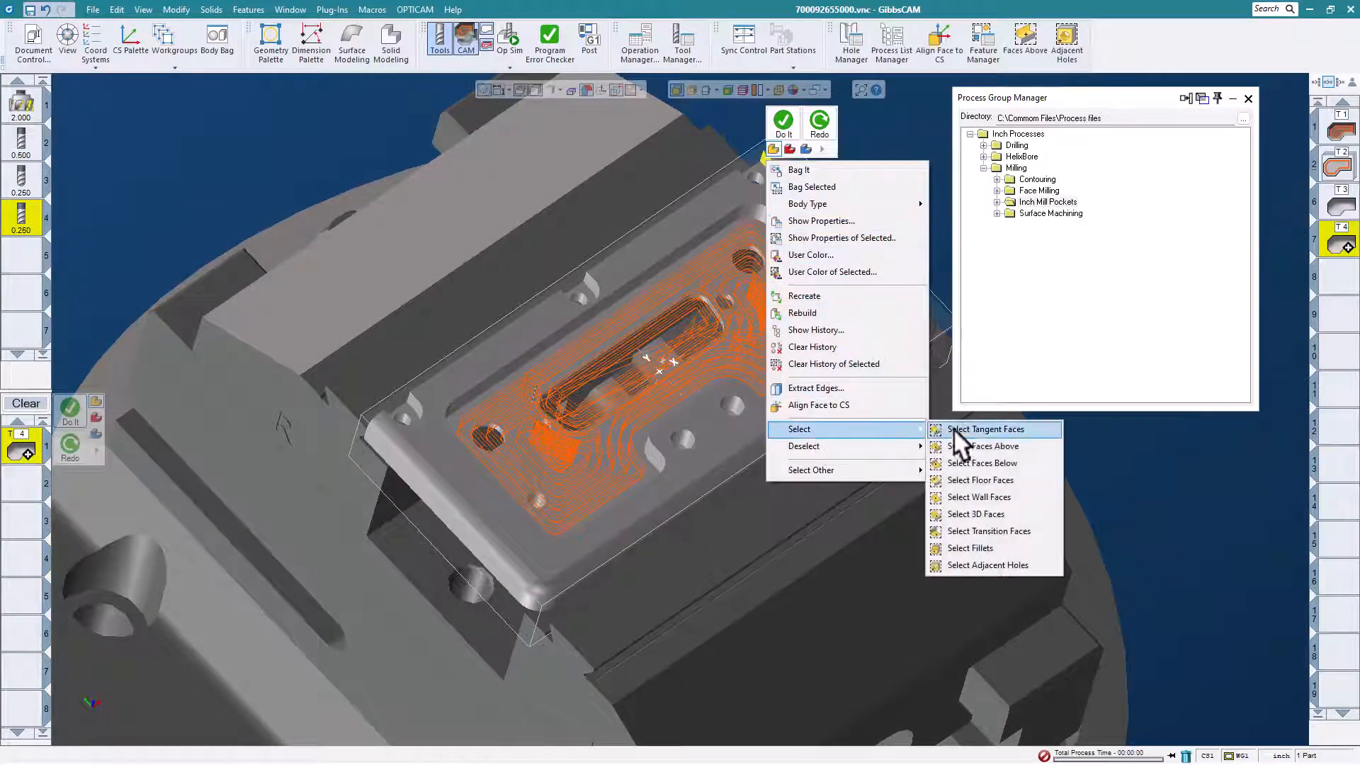
click(968, 425)
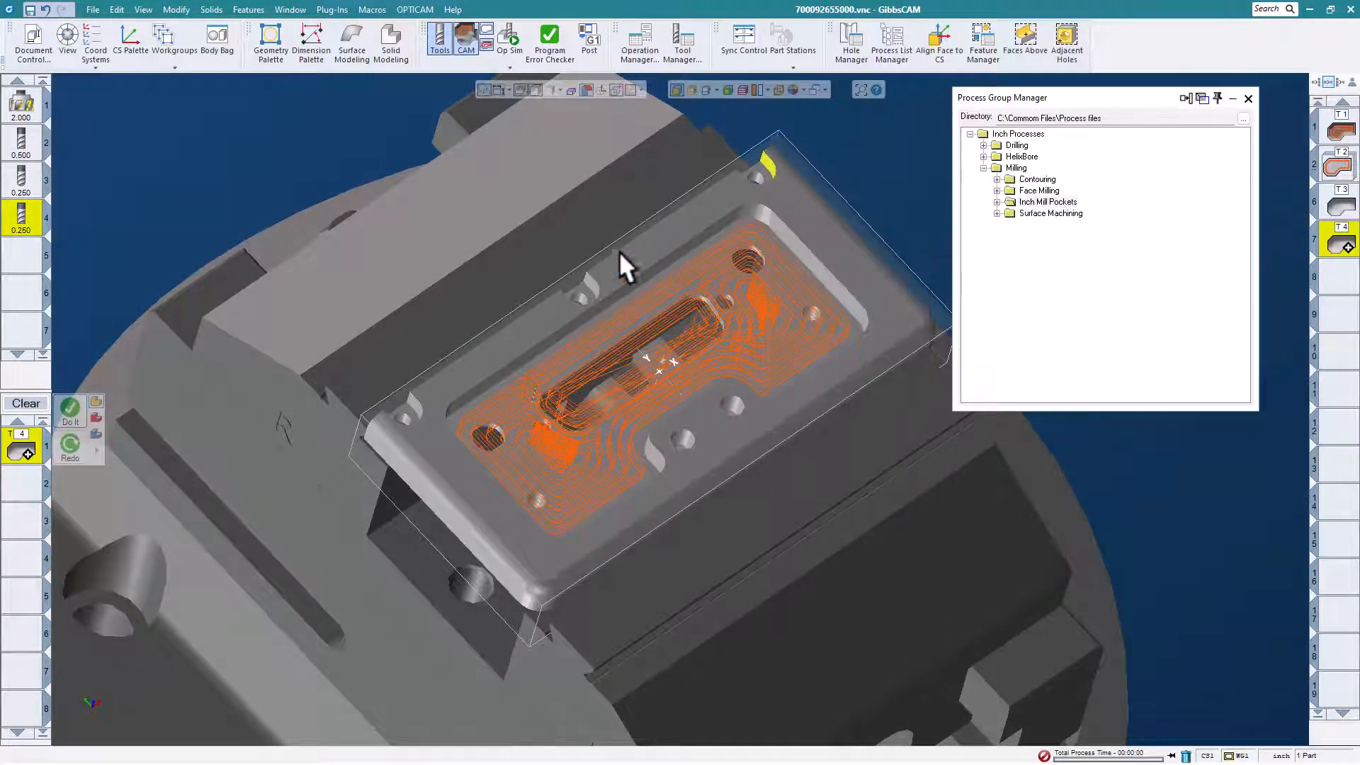
Add the walls of the middle and near-end notches along the plate's back edge to the selection with their tangent faces.
right_click(588, 278)
mouse_move(659, 551)
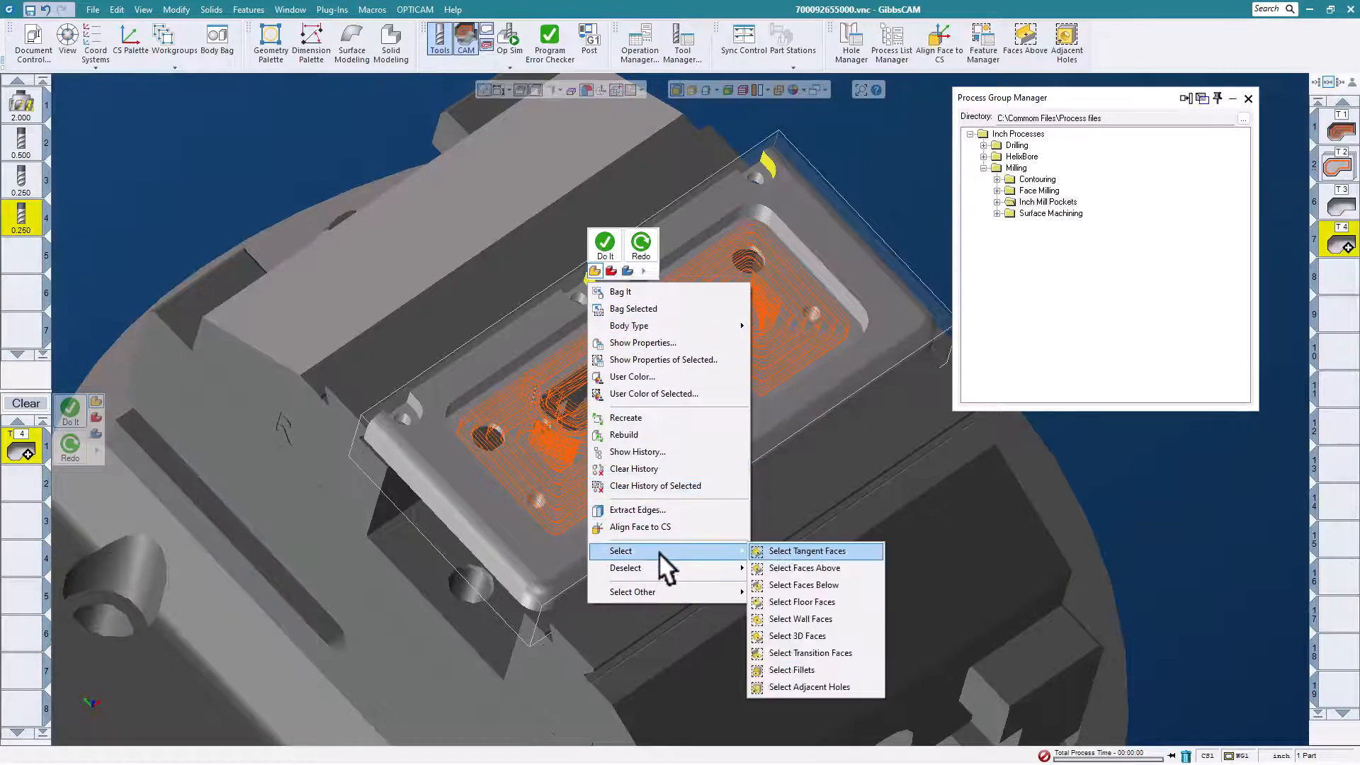
click(779, 549)
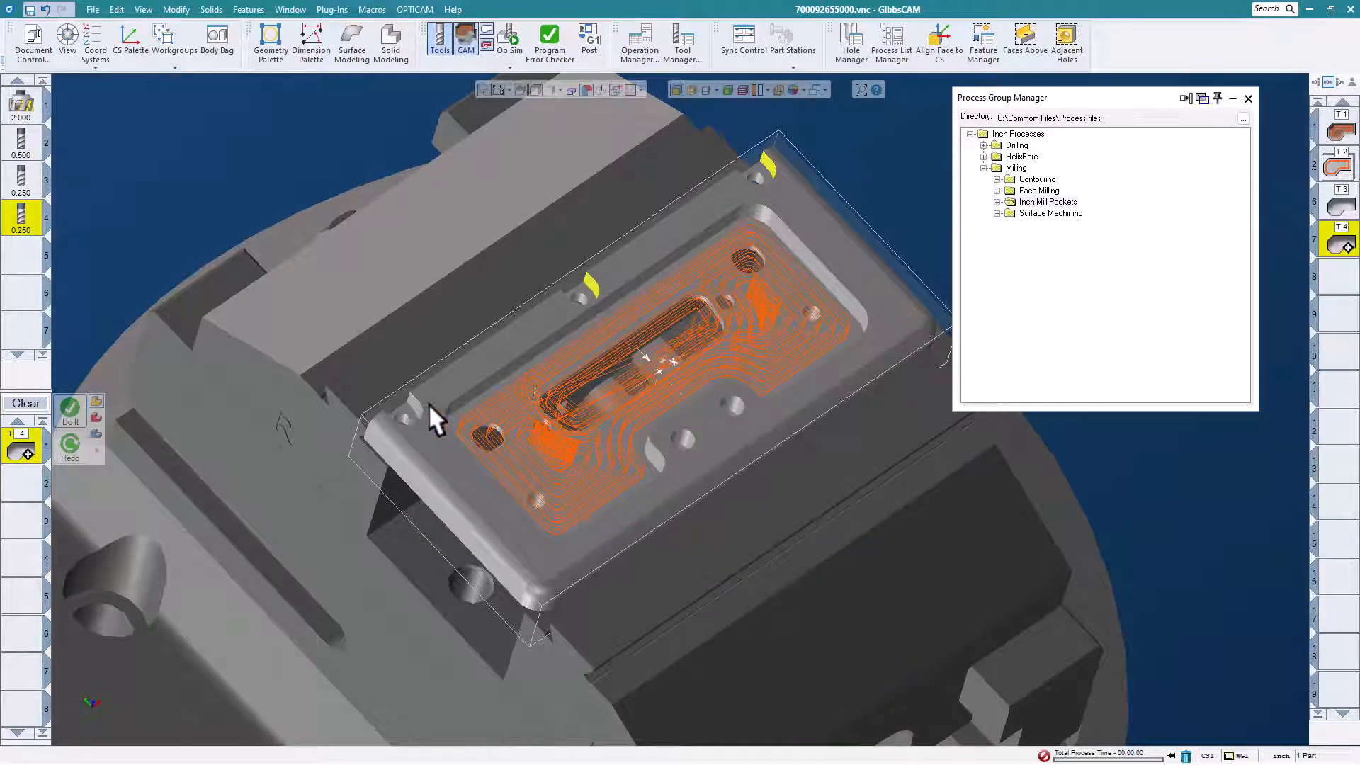
right_click(411, 396)
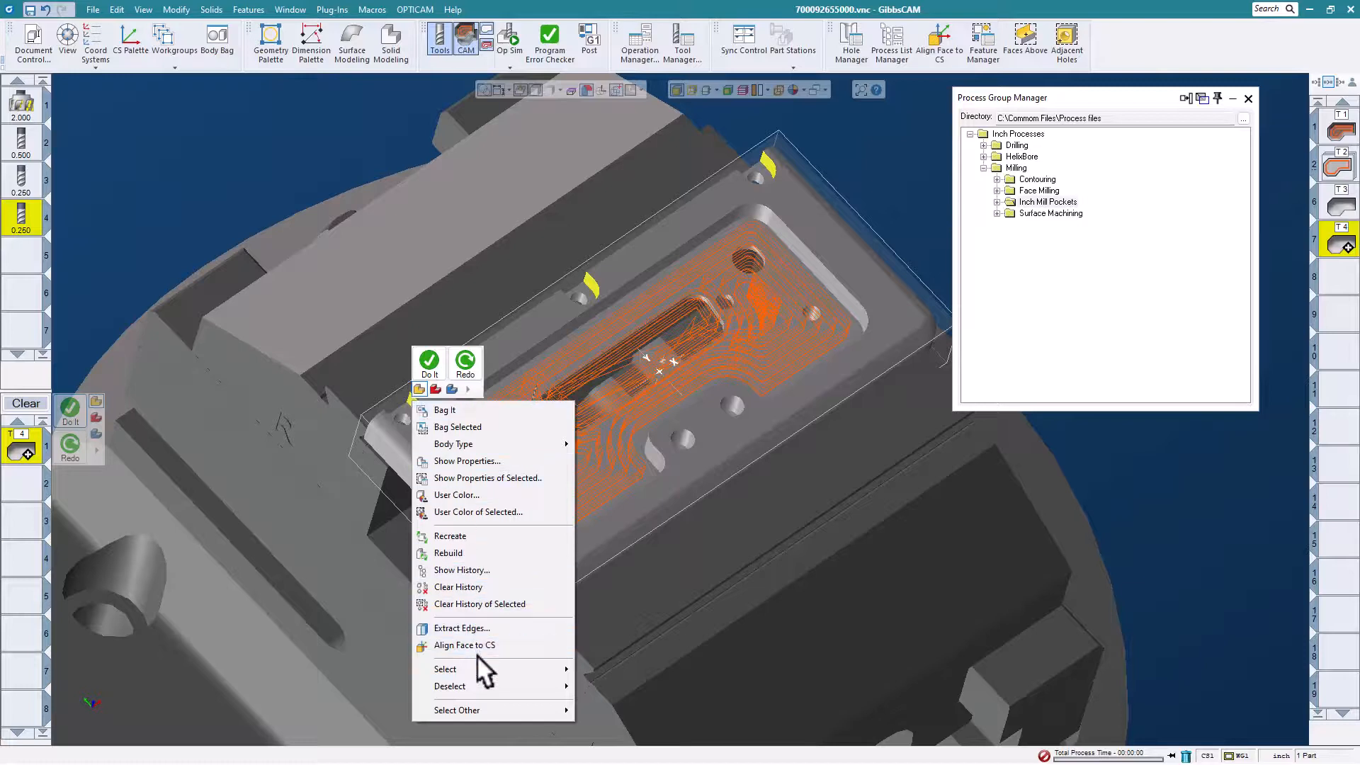
mouse_move(483, 657)
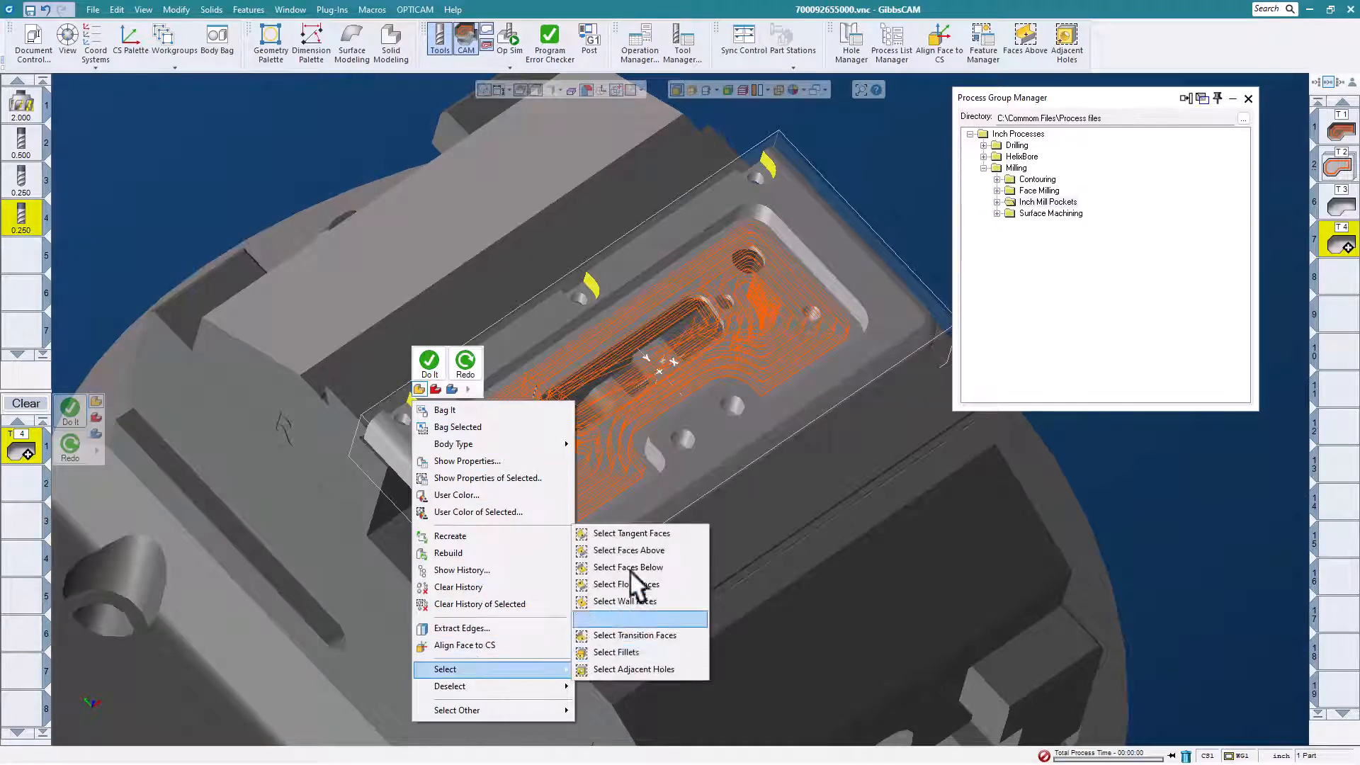
click(633, 532)
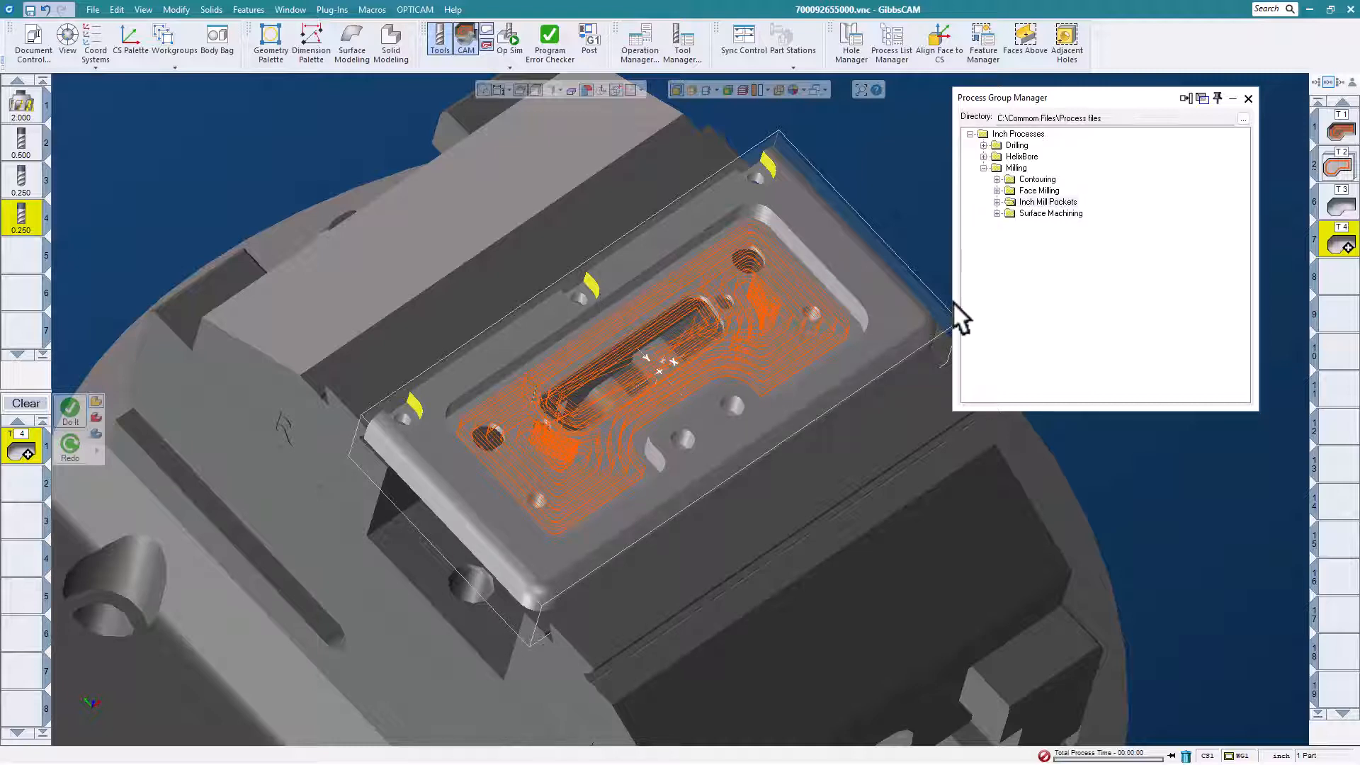
Load the saved Small Slot Contour process from the Contouring folder and generate its toolpath on the three selected back-edge notch walls.
click(997, 180)
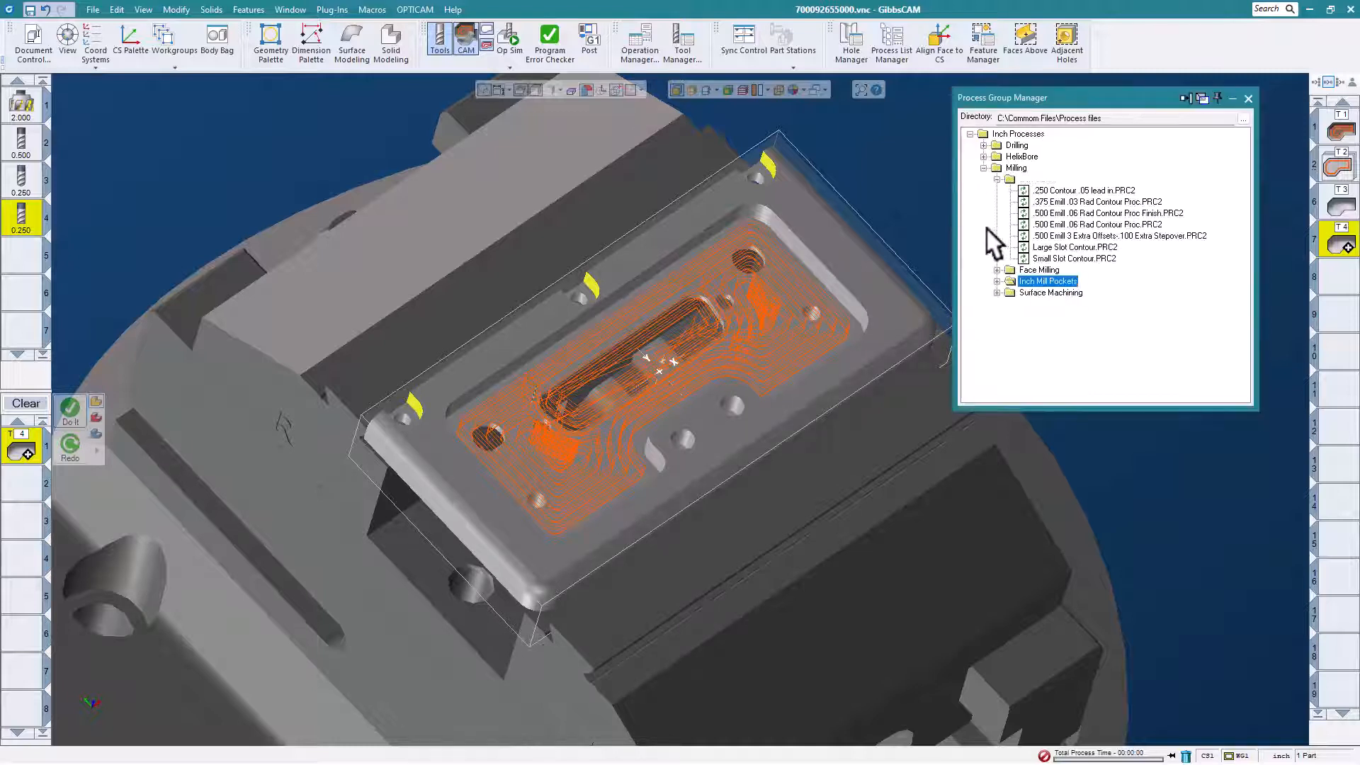
click(1082, 257)
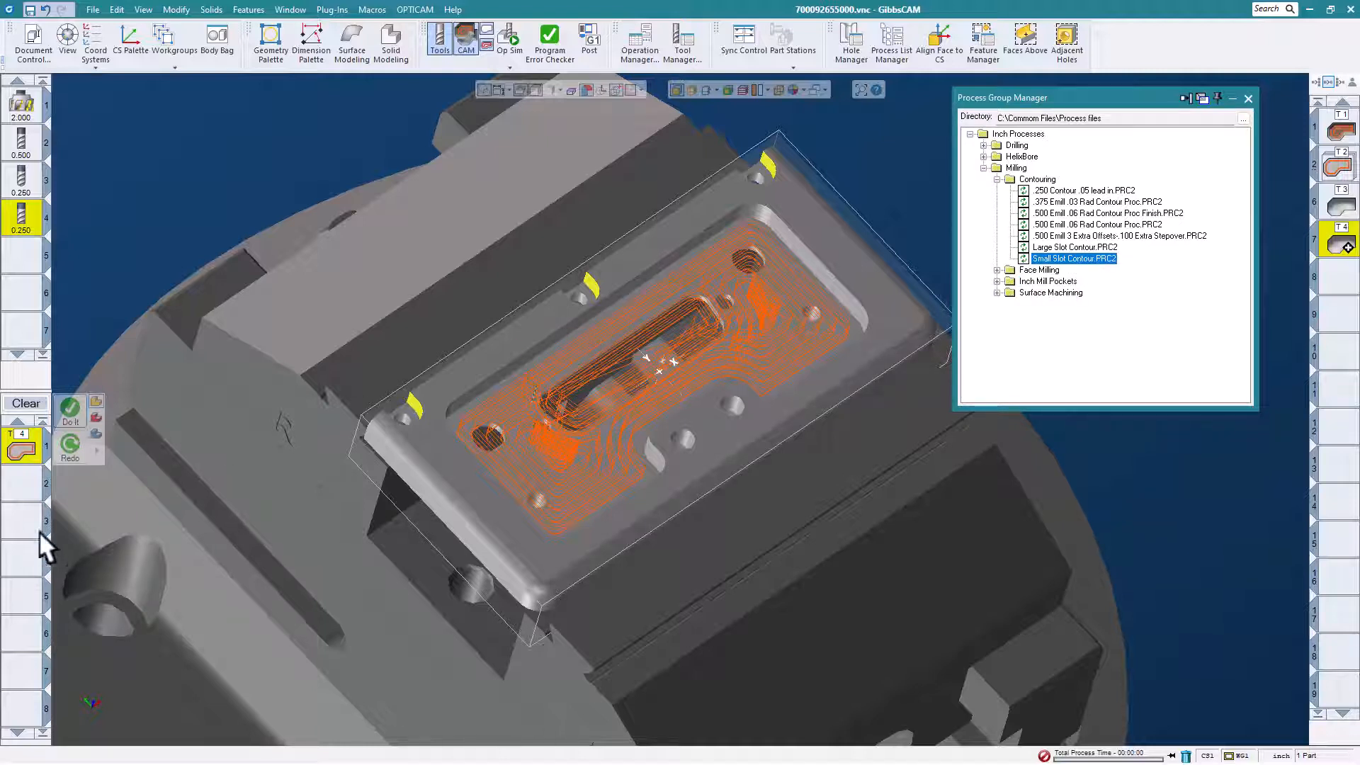
click(71, 411)
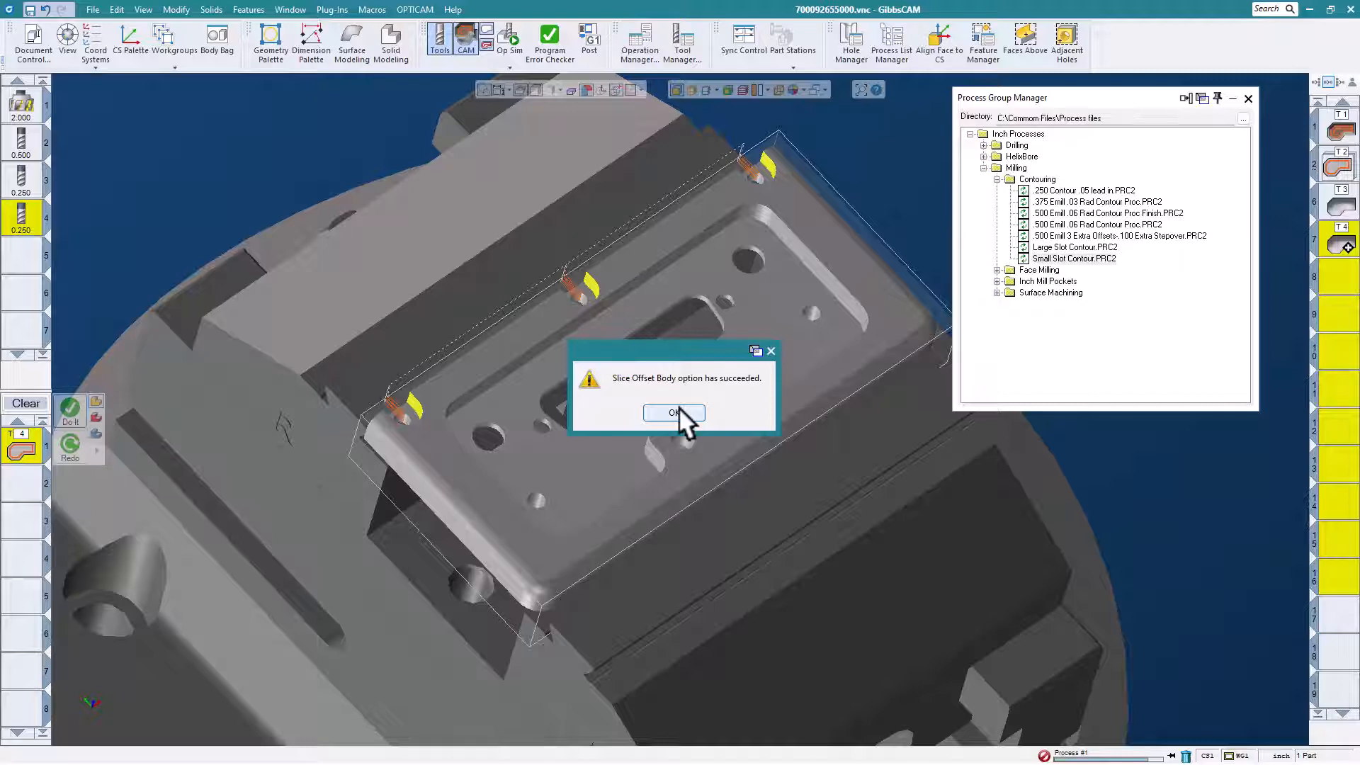
click(674, 413)
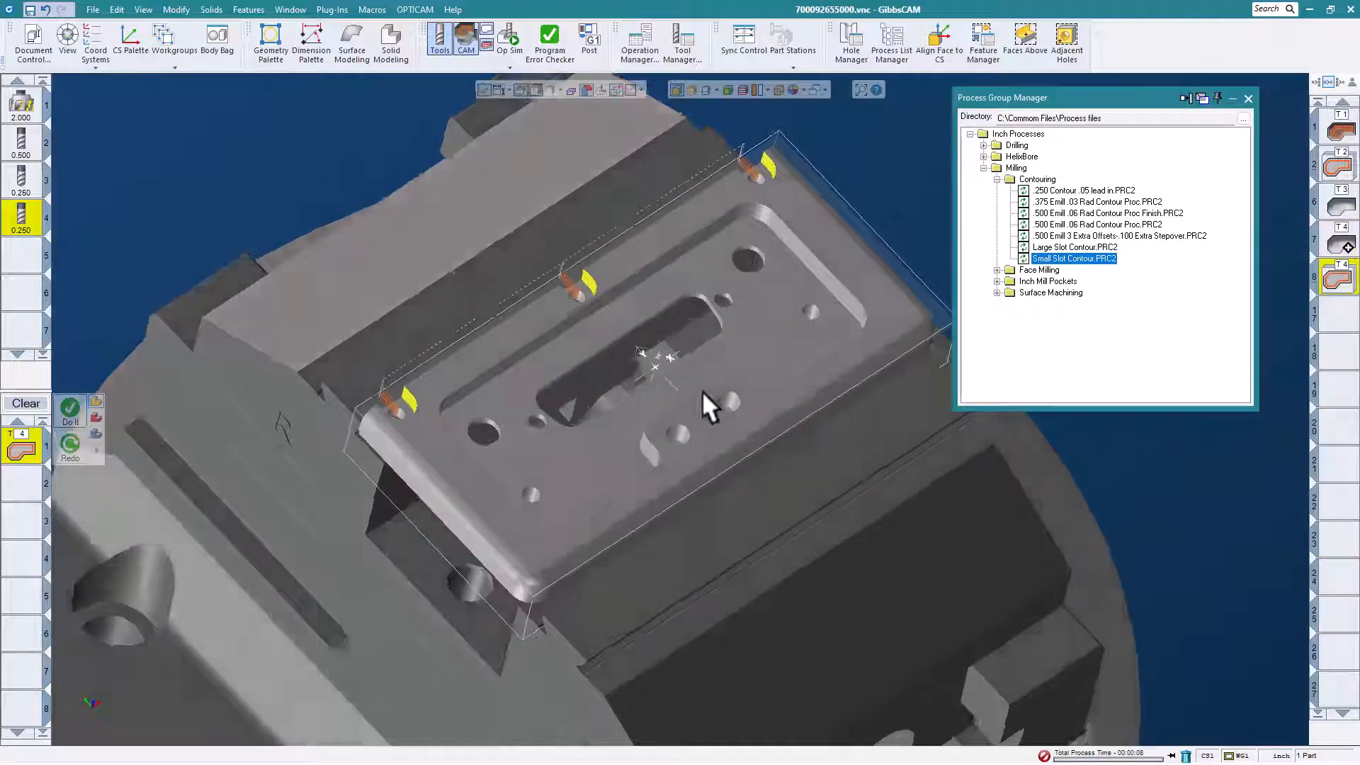
Replay the machining operations from the start in the Op Sim rendering to check the back-edge notches, and close the simulation.
middle_drag(702, 389, 628, 279)
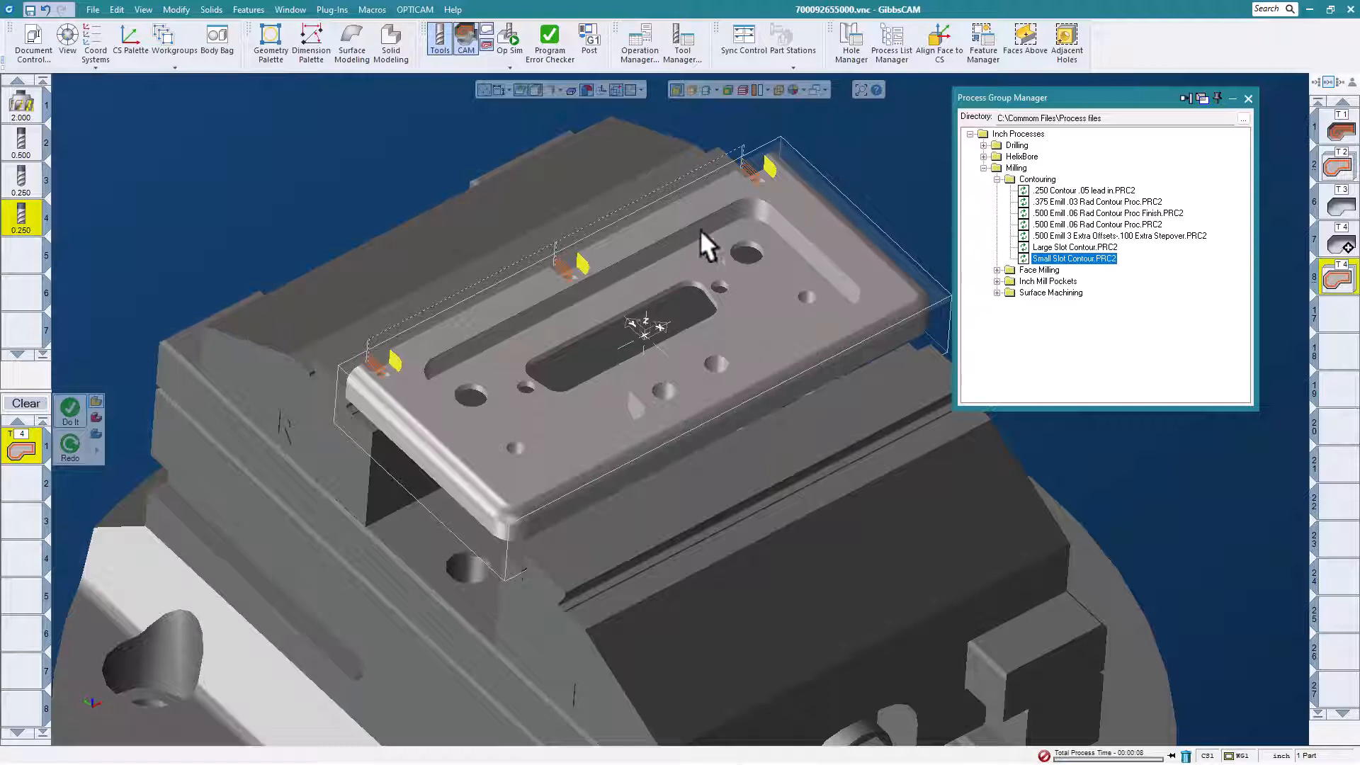
click(511, 35)
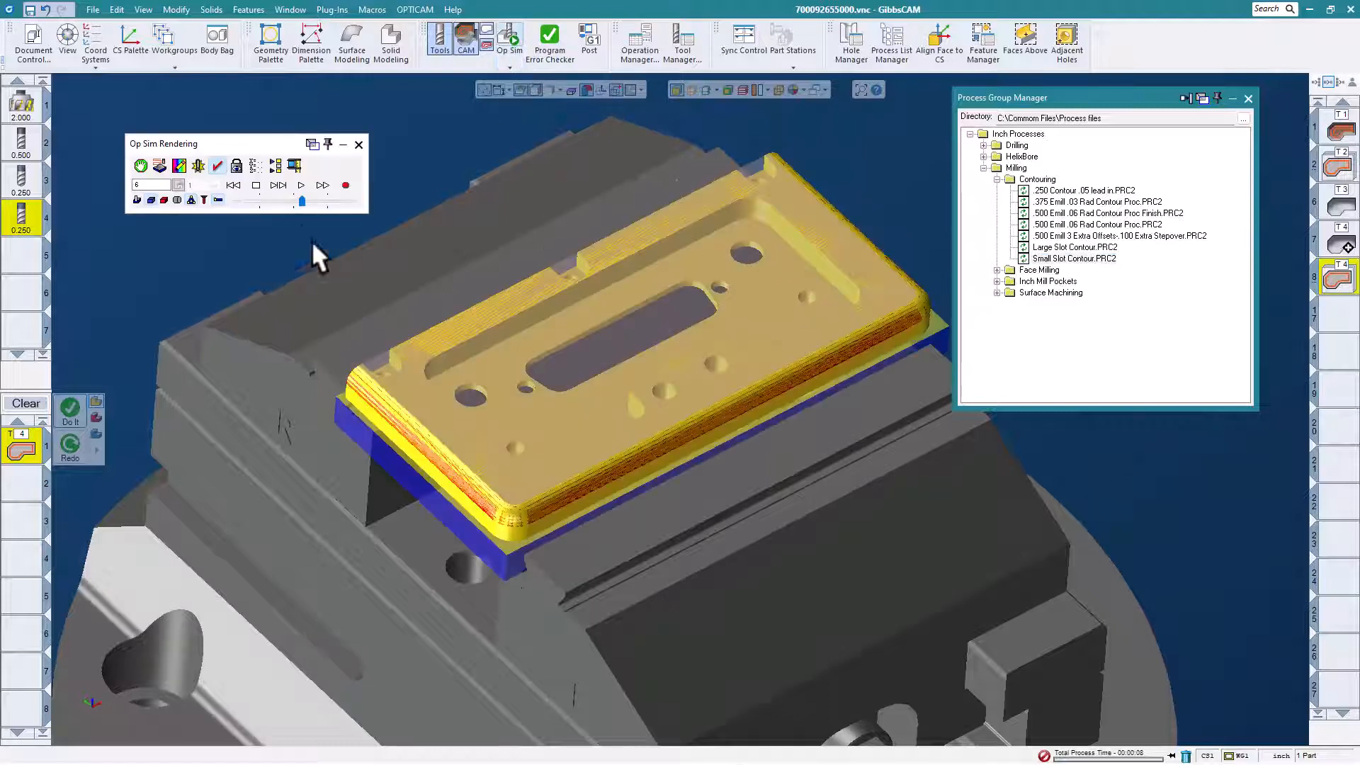
click(233, 185)
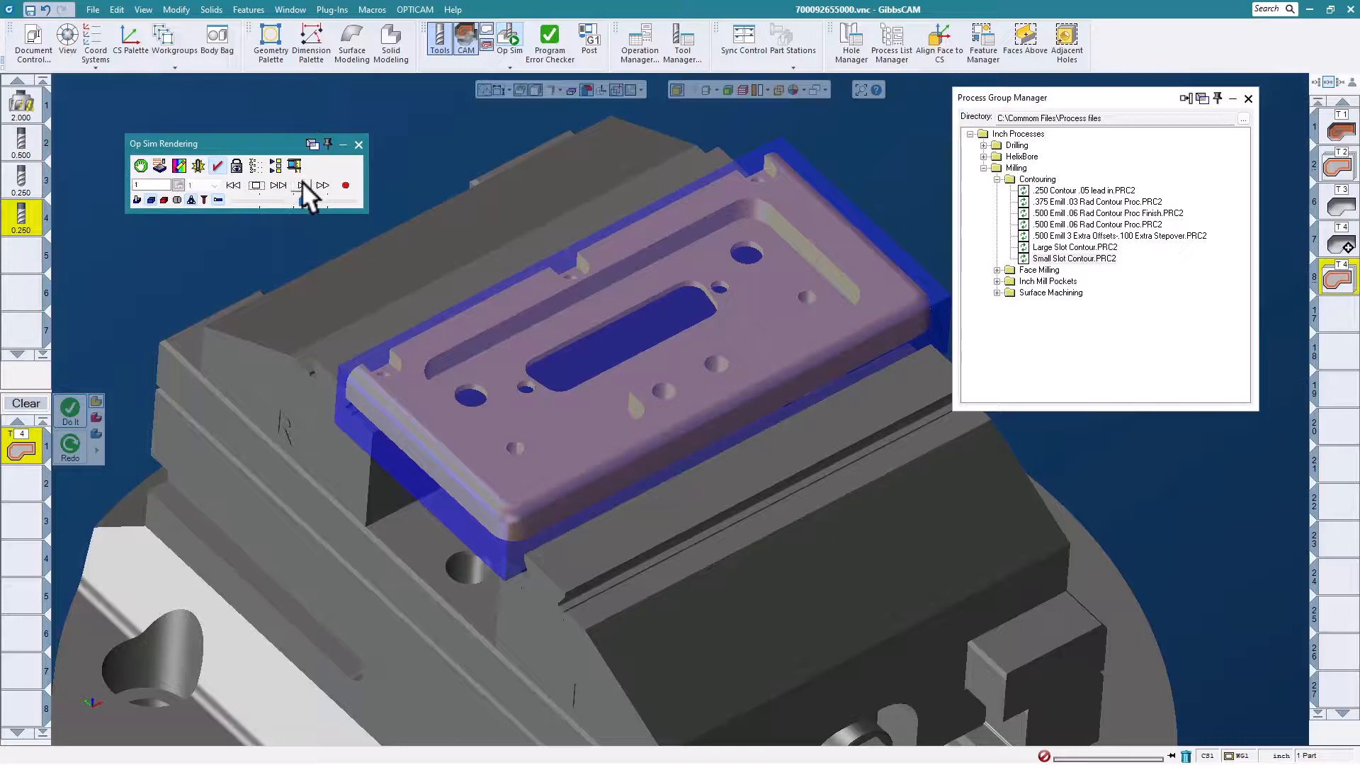
click(303, 185)
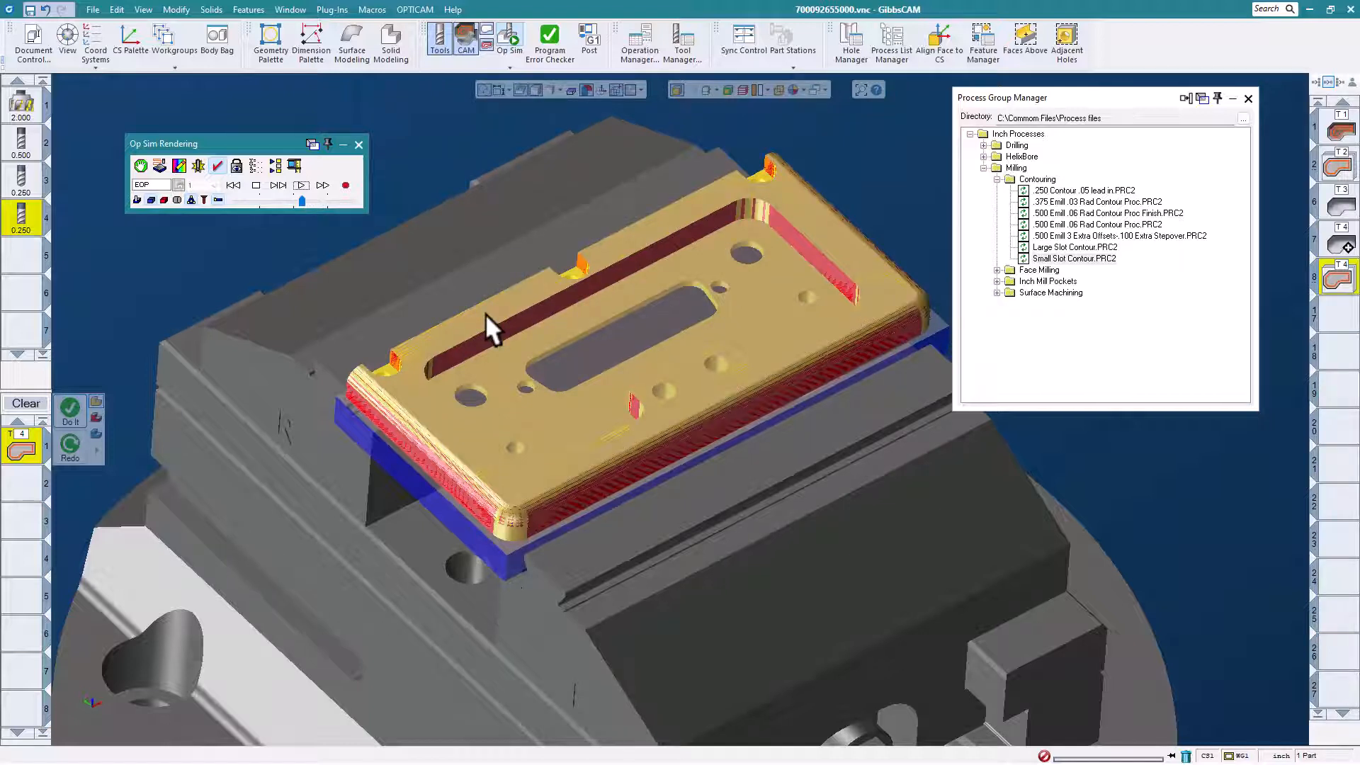
click(358, 141)
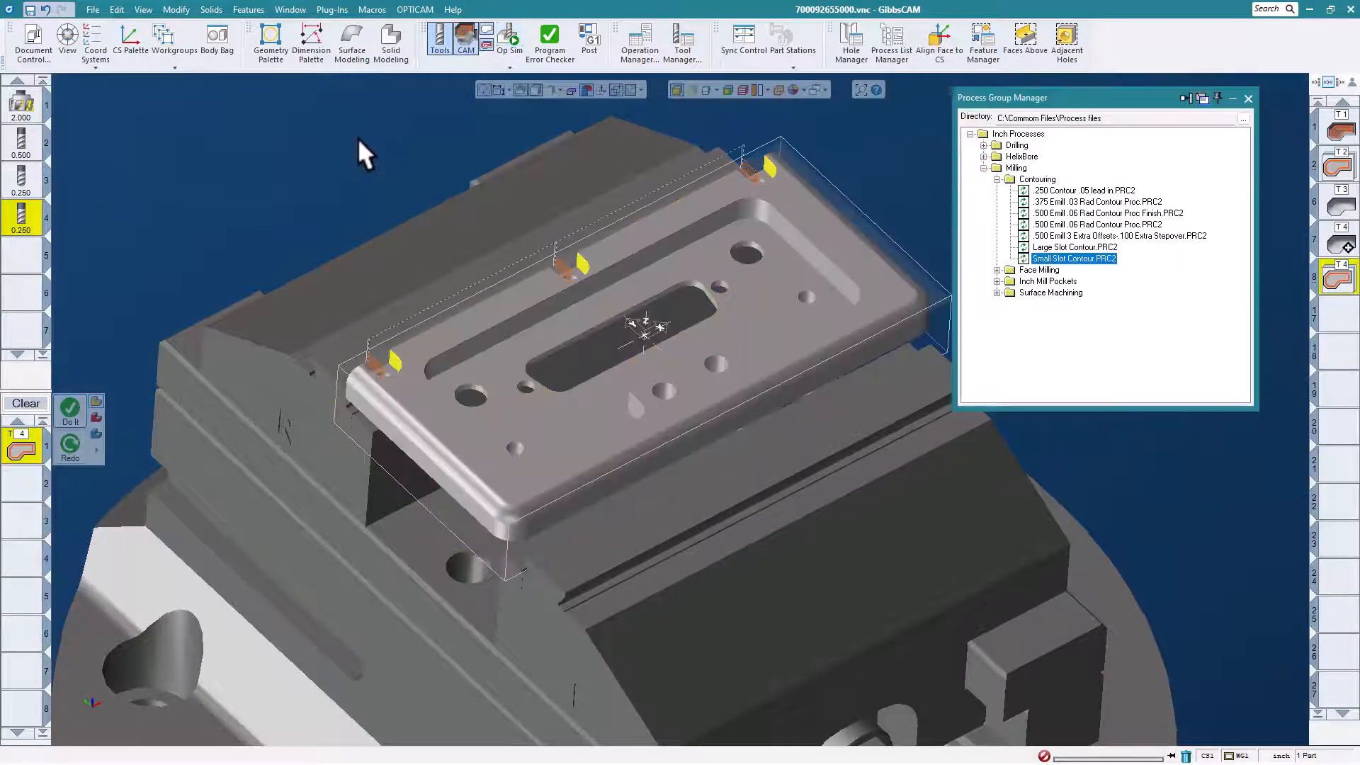
Select a side wall of the plate's central through slot and extend the selection to its wall faces.
scroll(691, 277, up, 2)
click(599, 307)
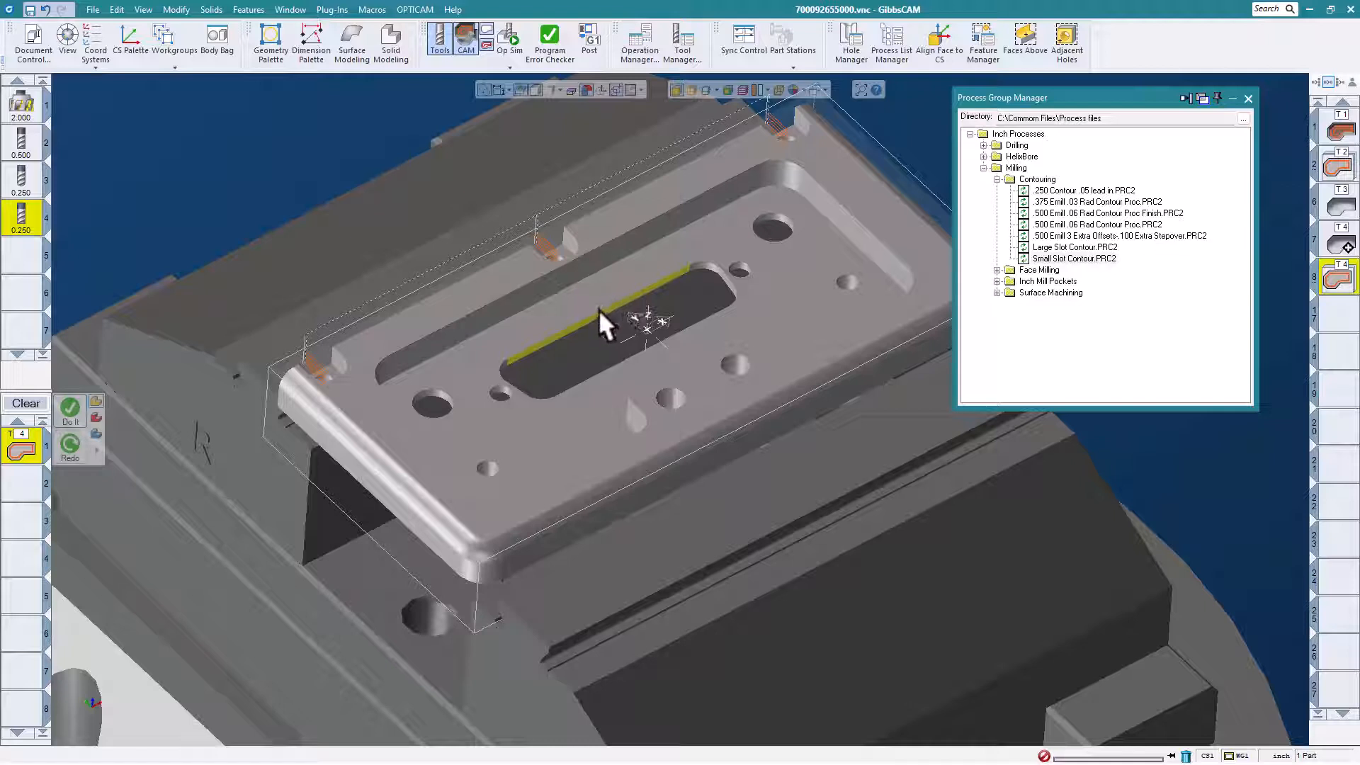
right_click(599, 311)
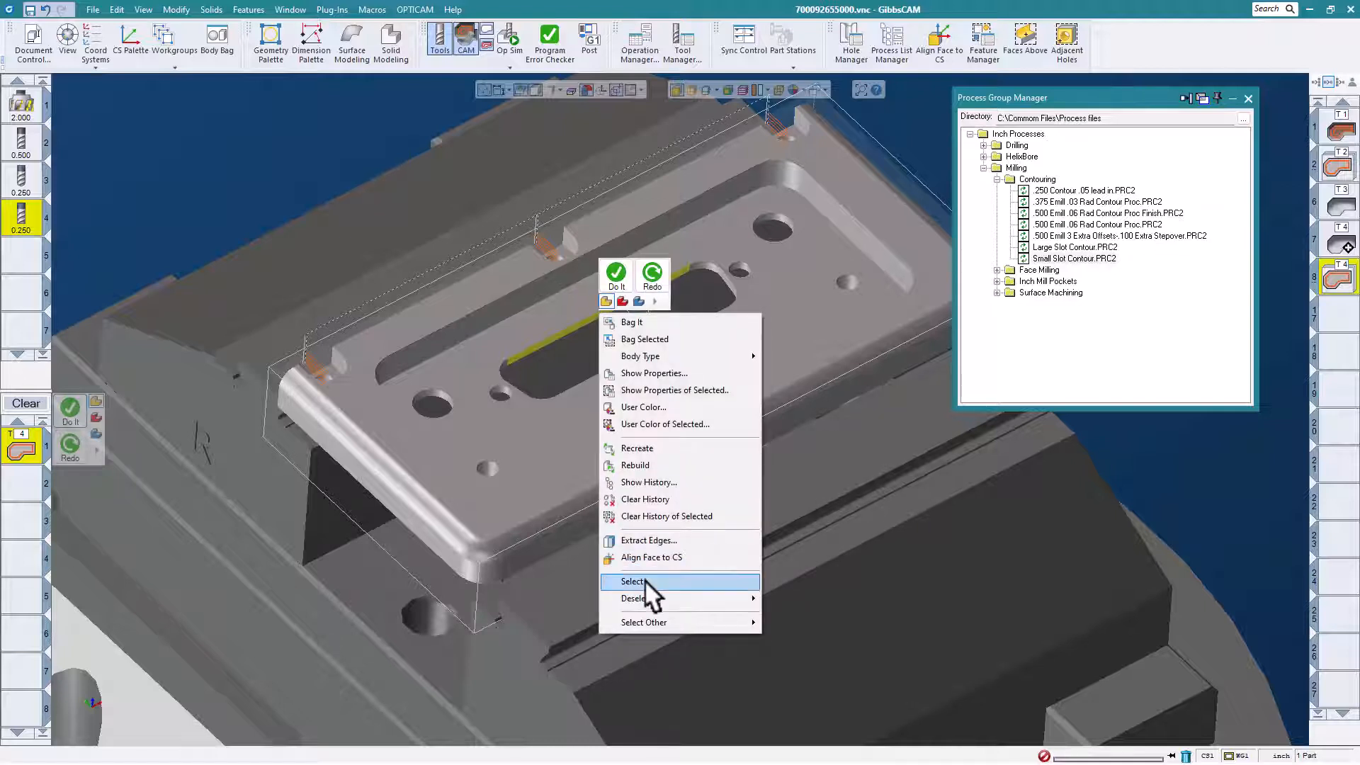
mouse_move(644, 579)
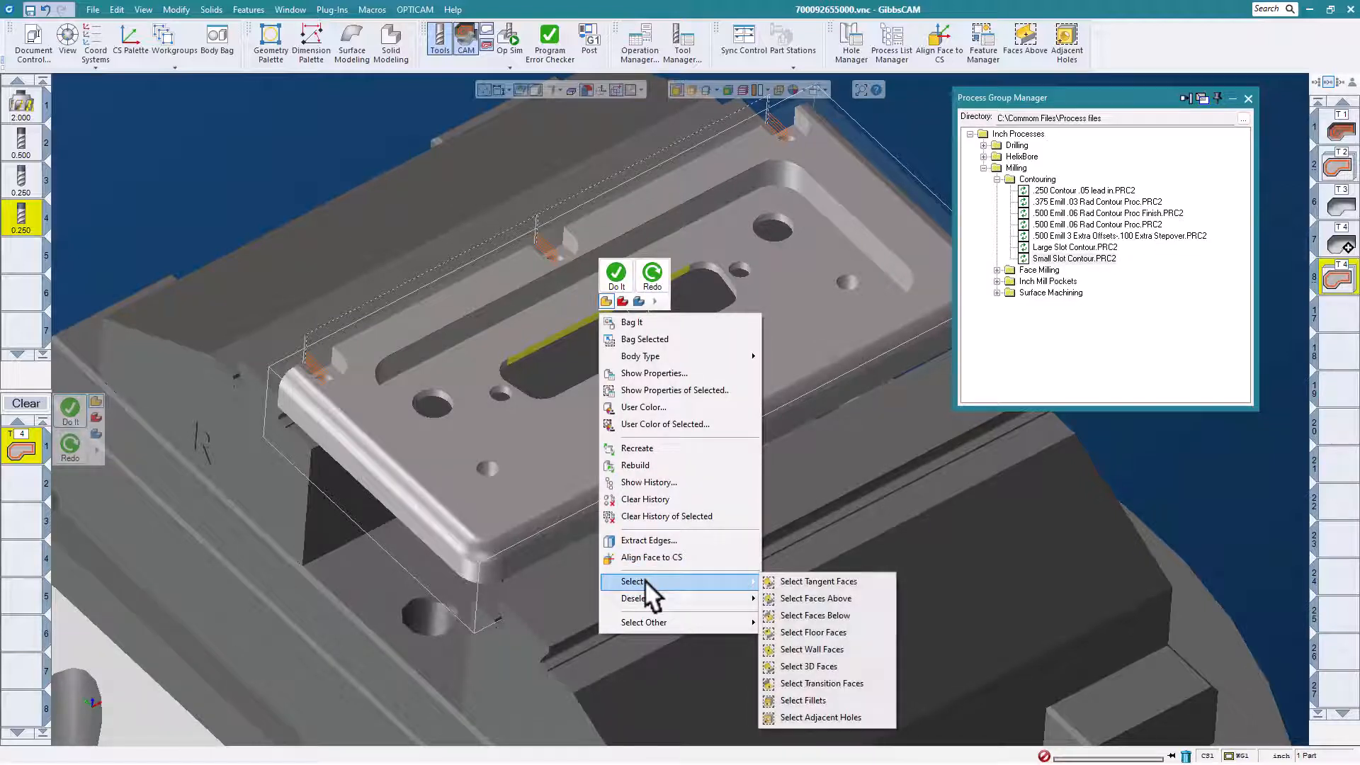
click(814, 648)
scroll(619, 359, down, 2)
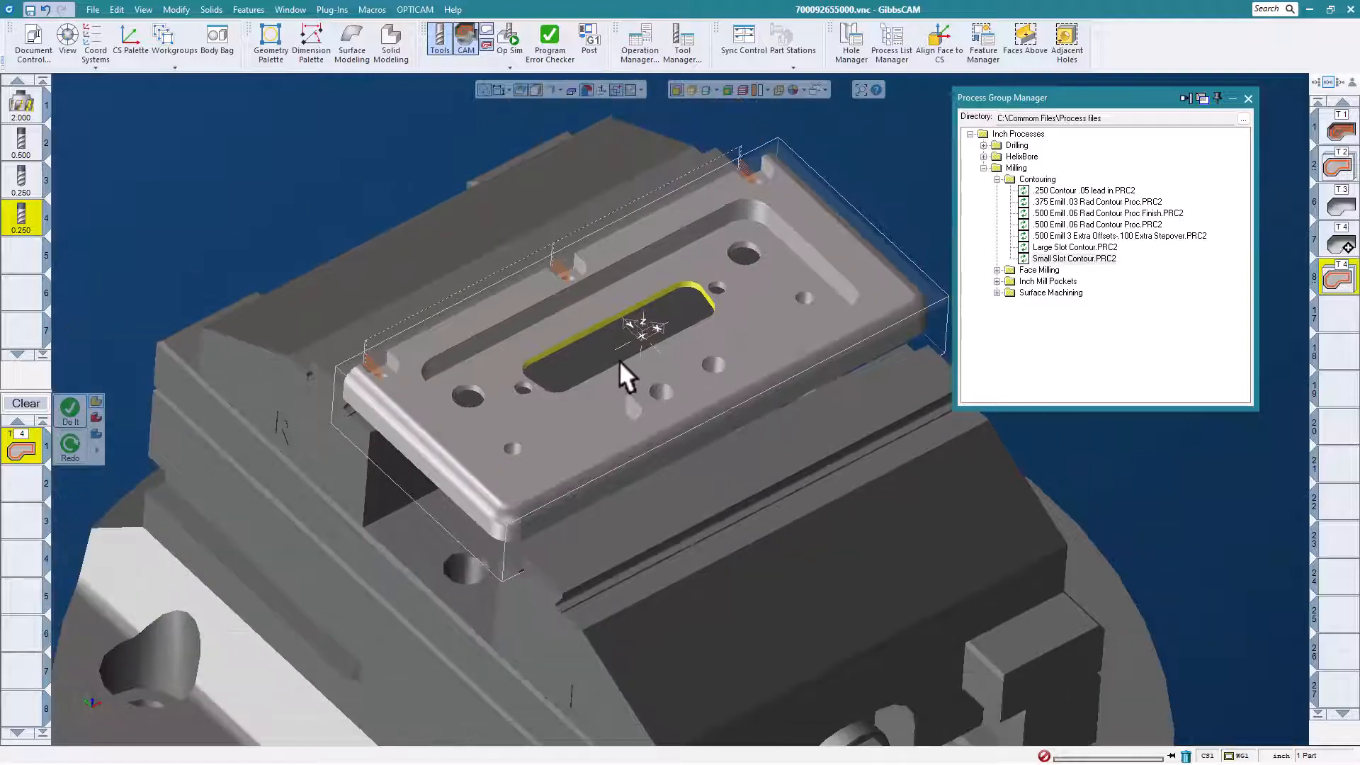
Generate a contour toolpath around the central slot with the saved .250 Contour .05 lead in process and close the Process Group Manager.
click(1097, 188)
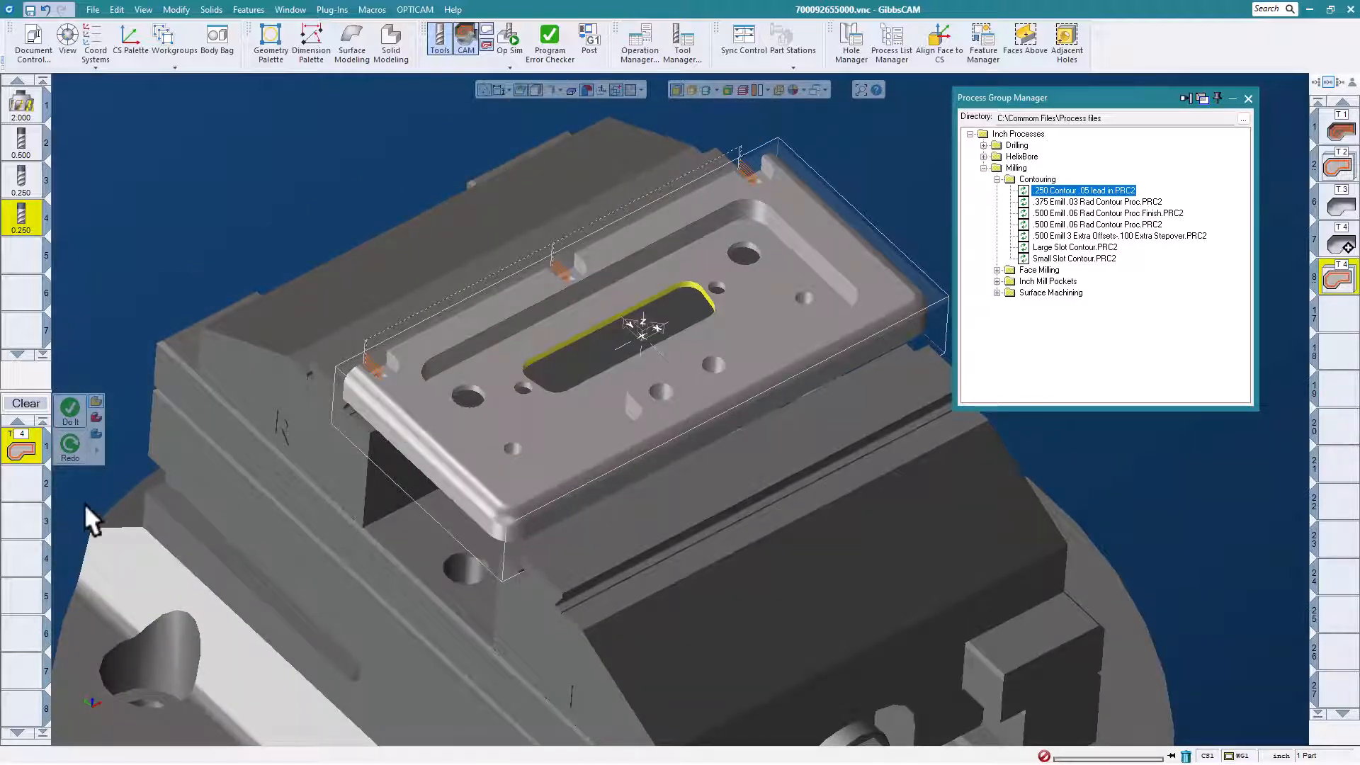
click(69, 405)
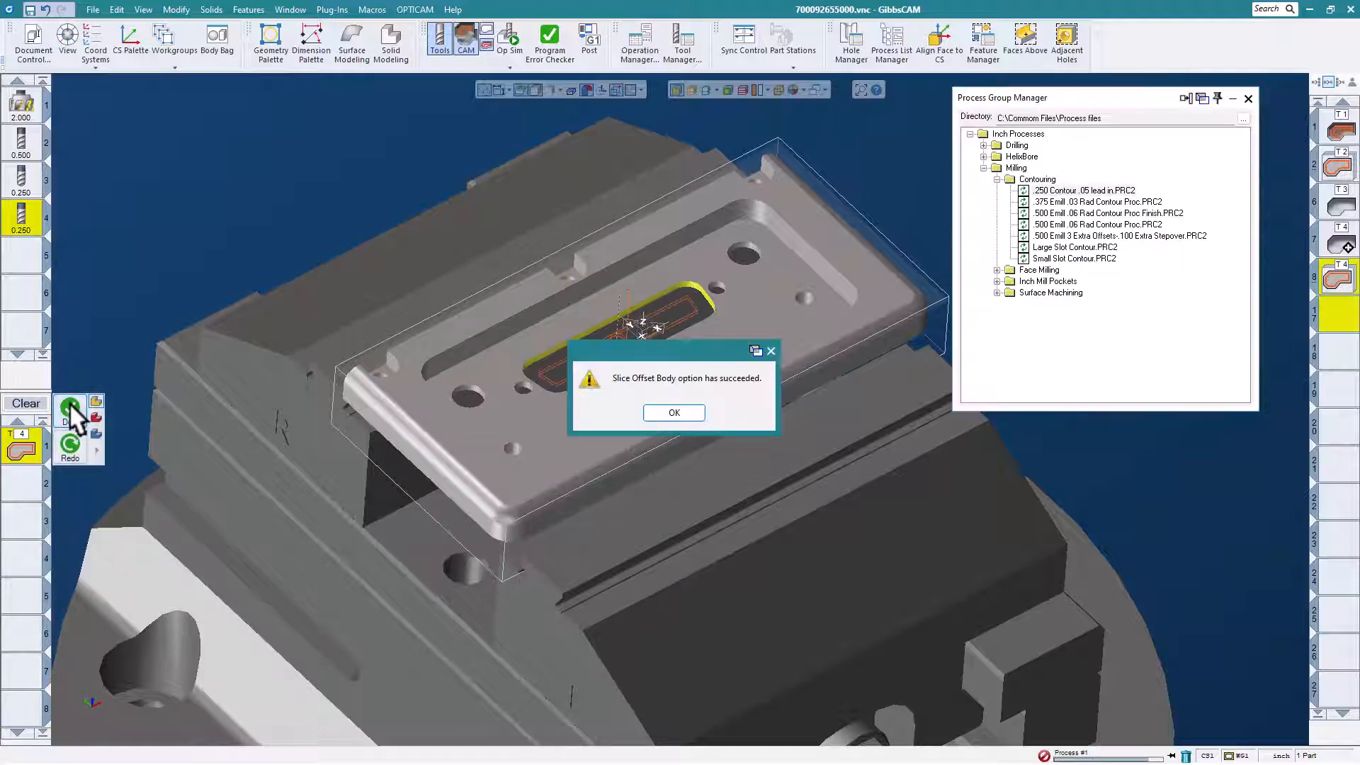
click(674, 413)
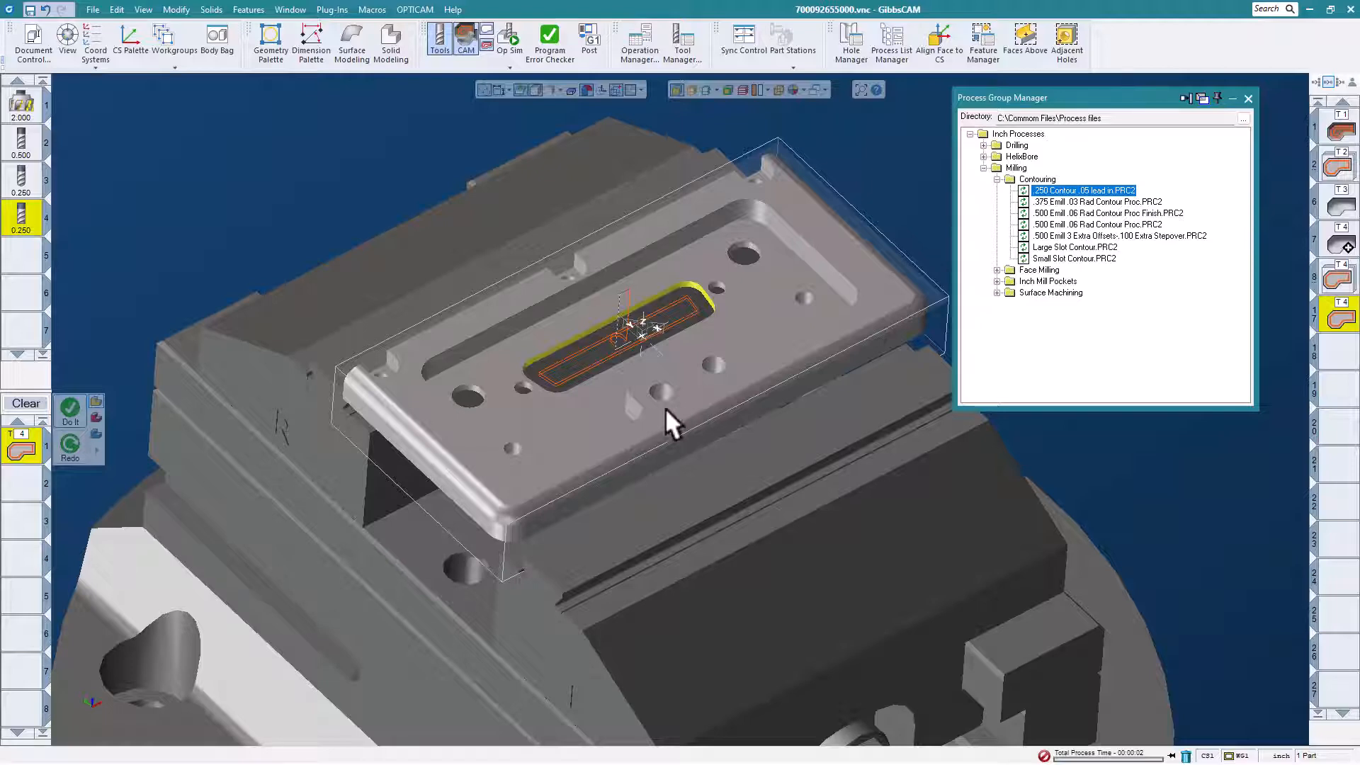
scroll(612, 334, up, 1)
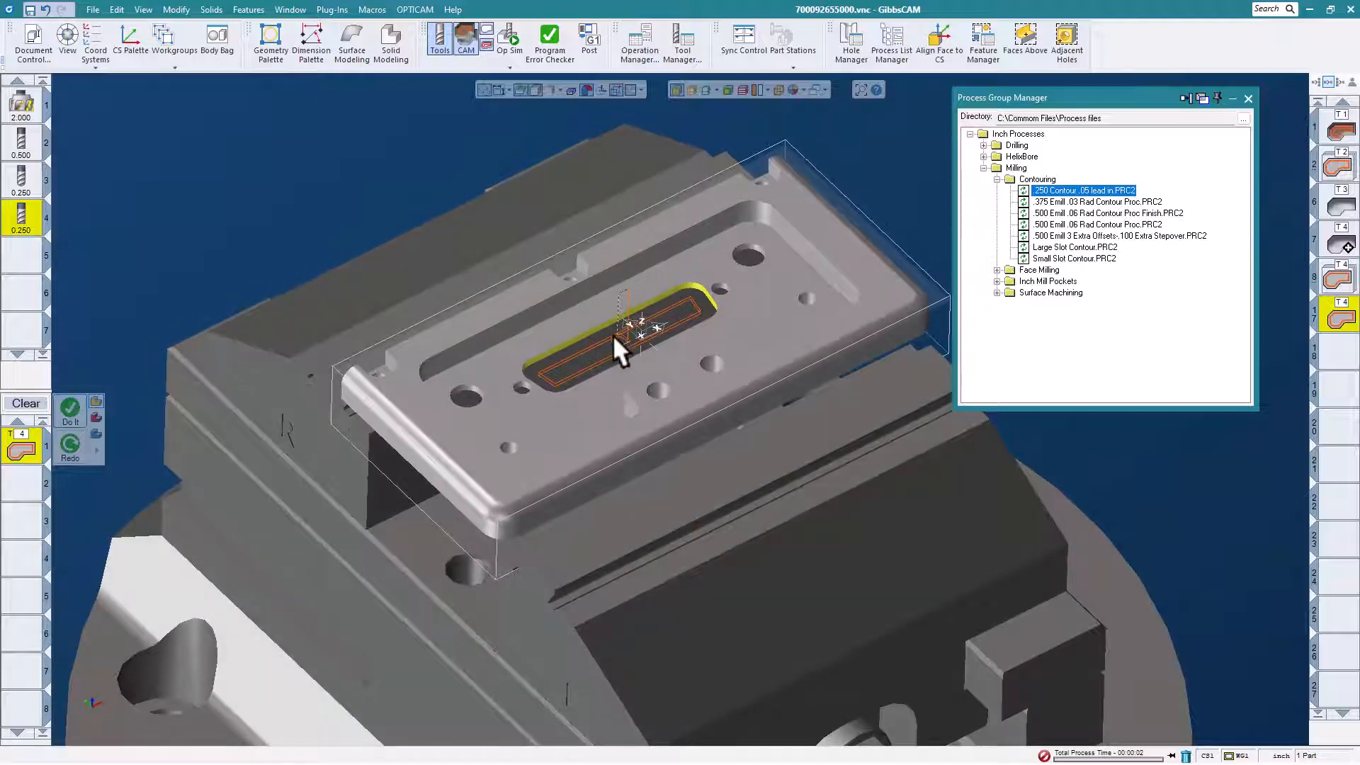
middle_drag(782, 157, 674, 228)
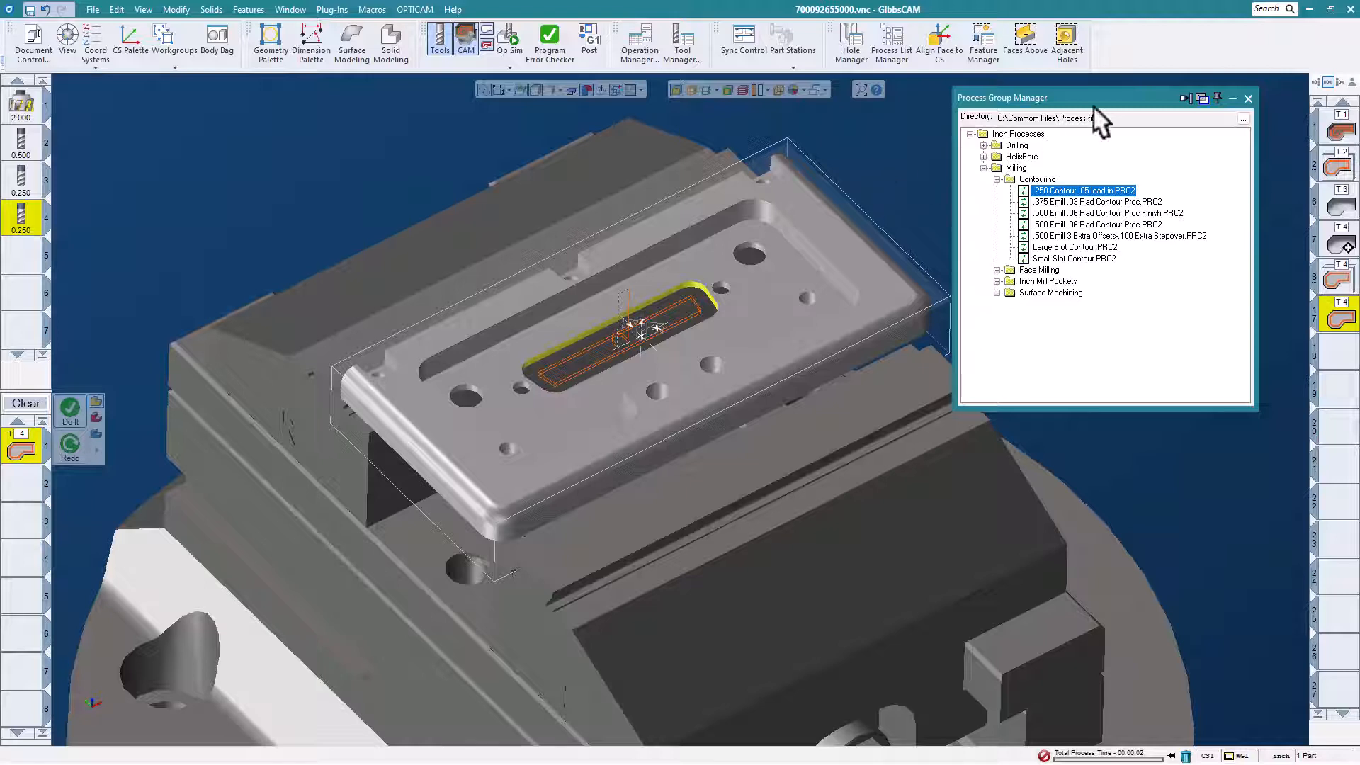
click(1248, 100)
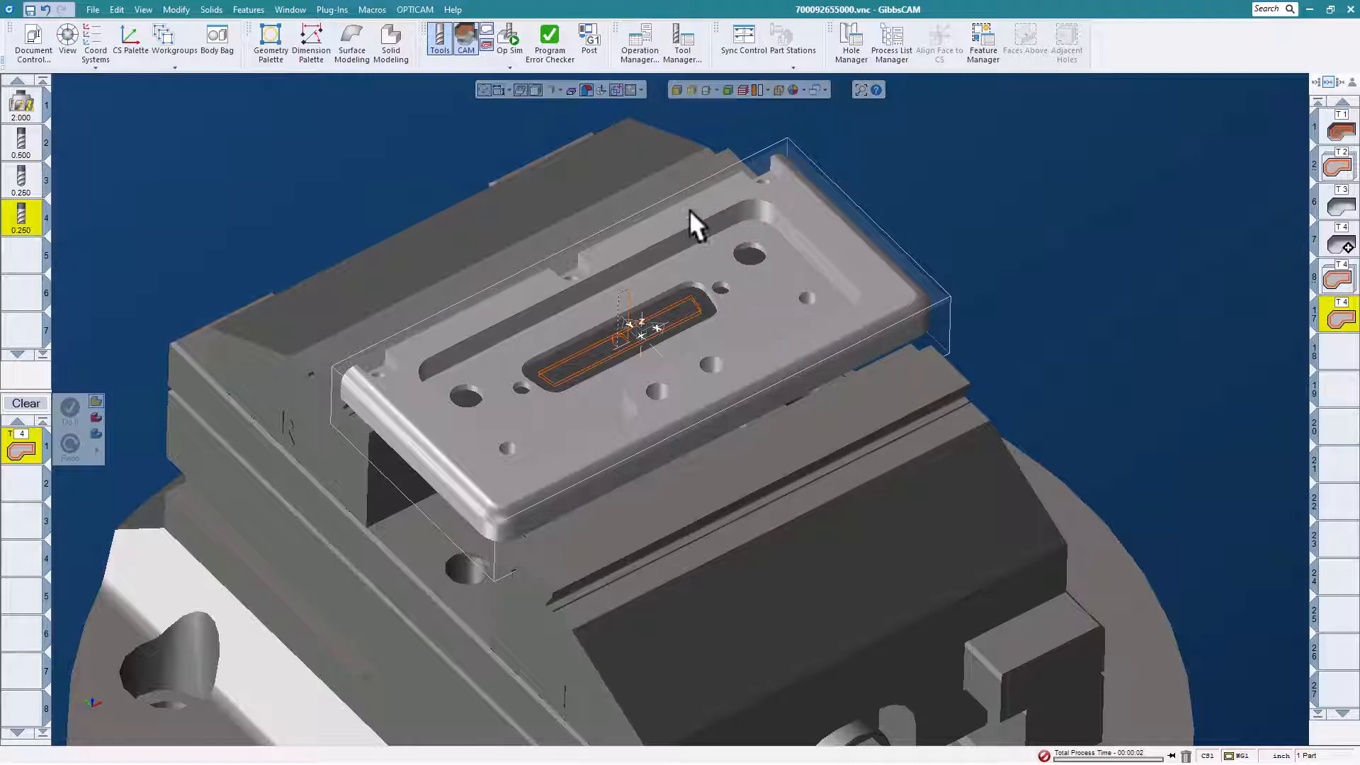
Run automatic feature recognition on the plate body in the Hole Manager and auto-group the recognized holes.
click(707, 230)
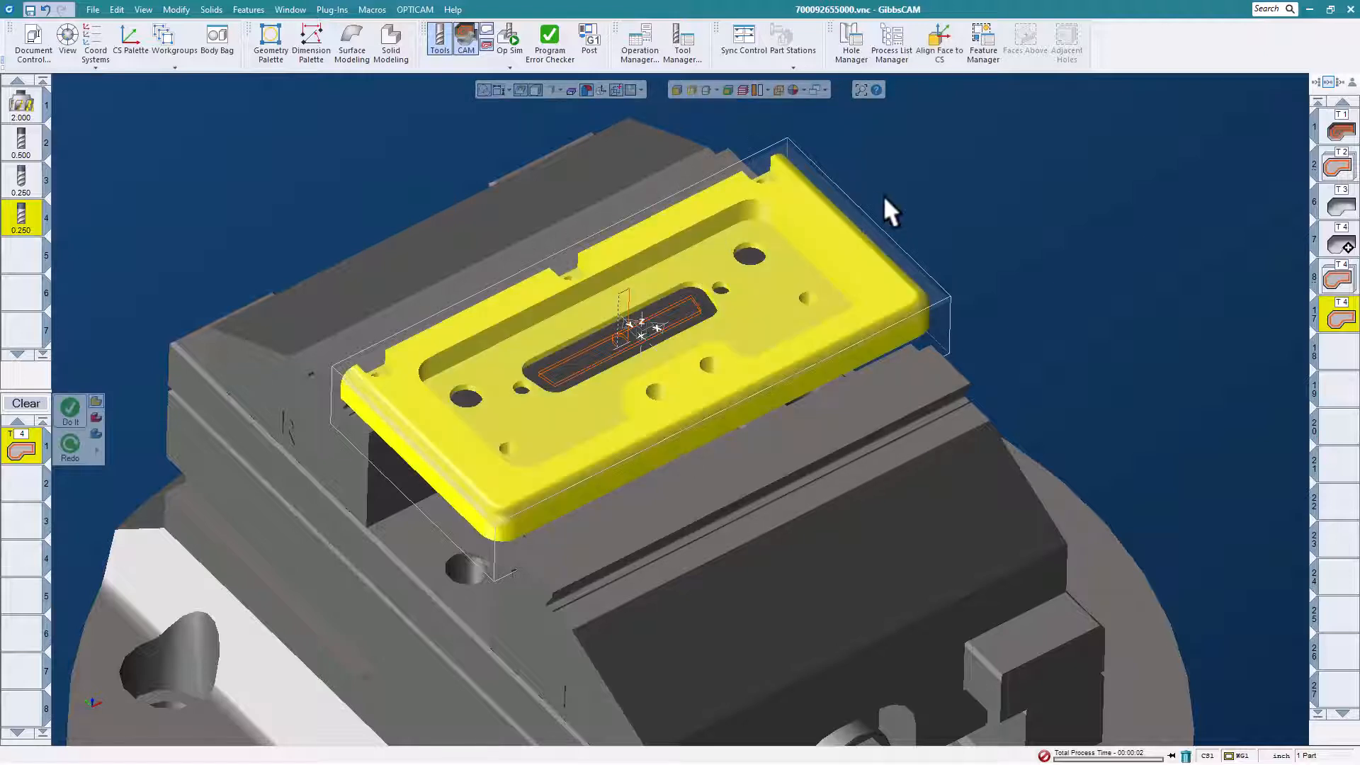
click(850, 39)
click(466, 130)
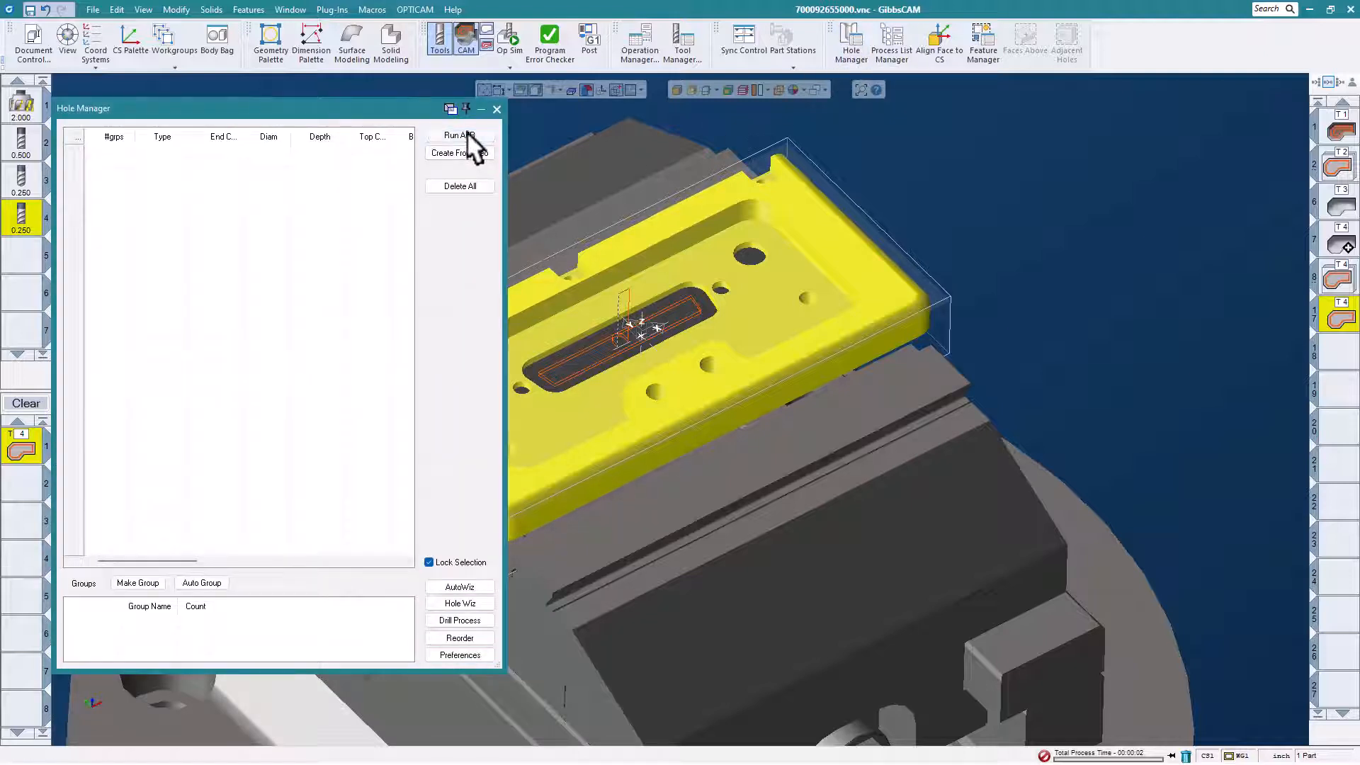
drag(385, 102, 410, 110)
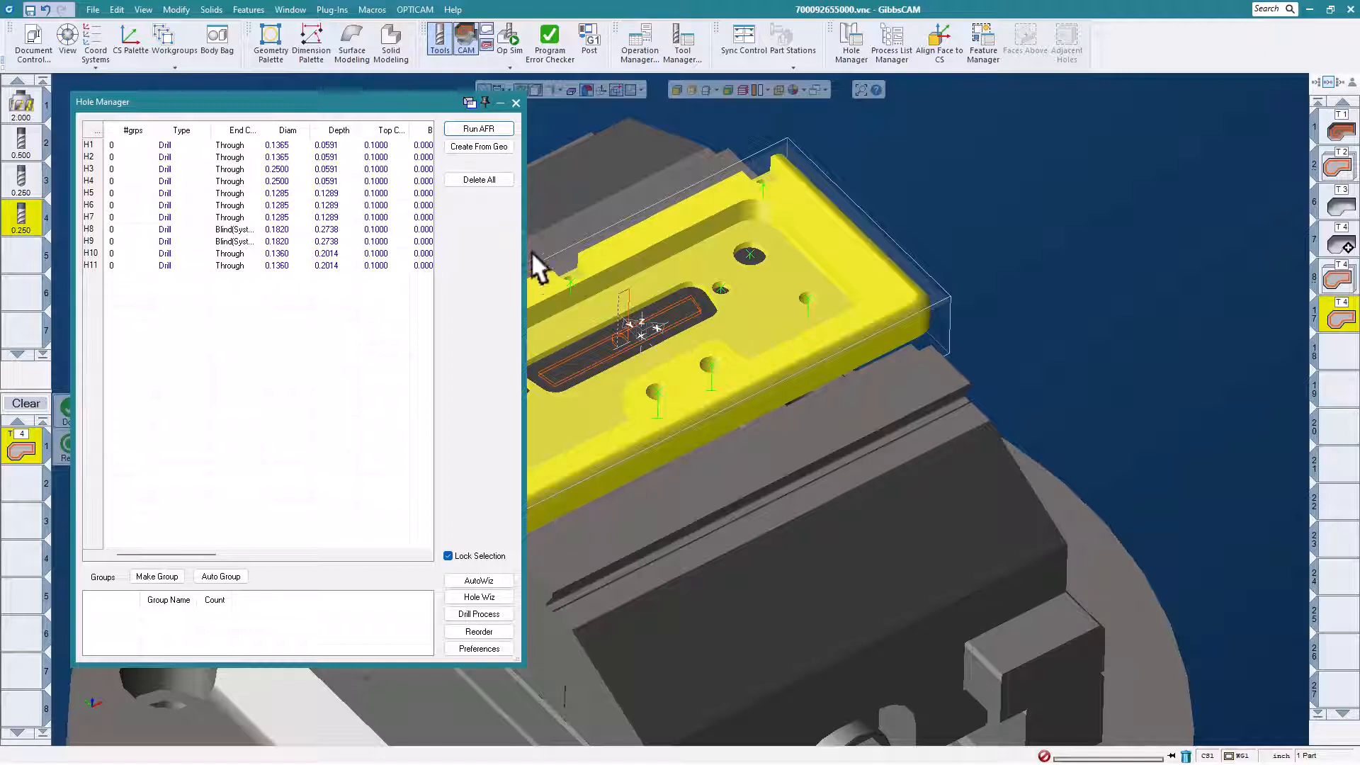
click(238, 575)
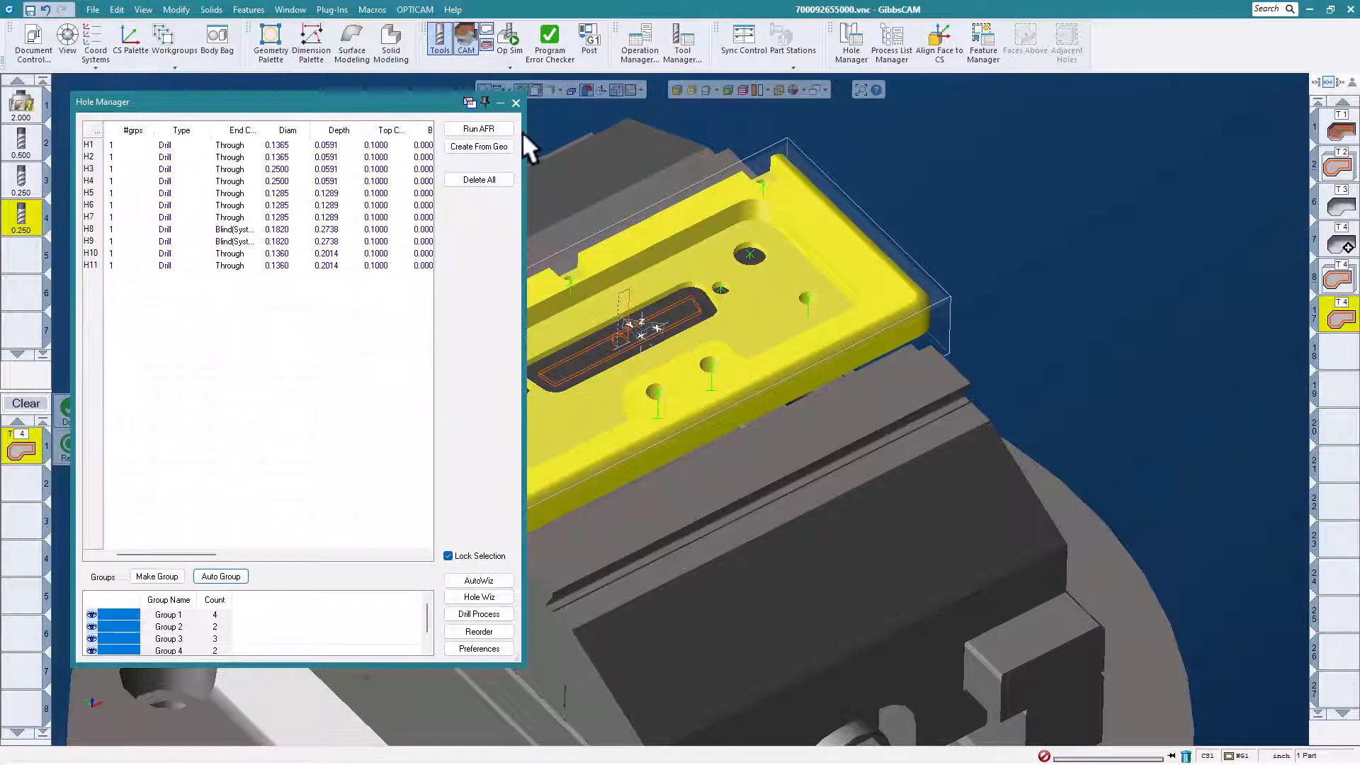
click(515, 103)
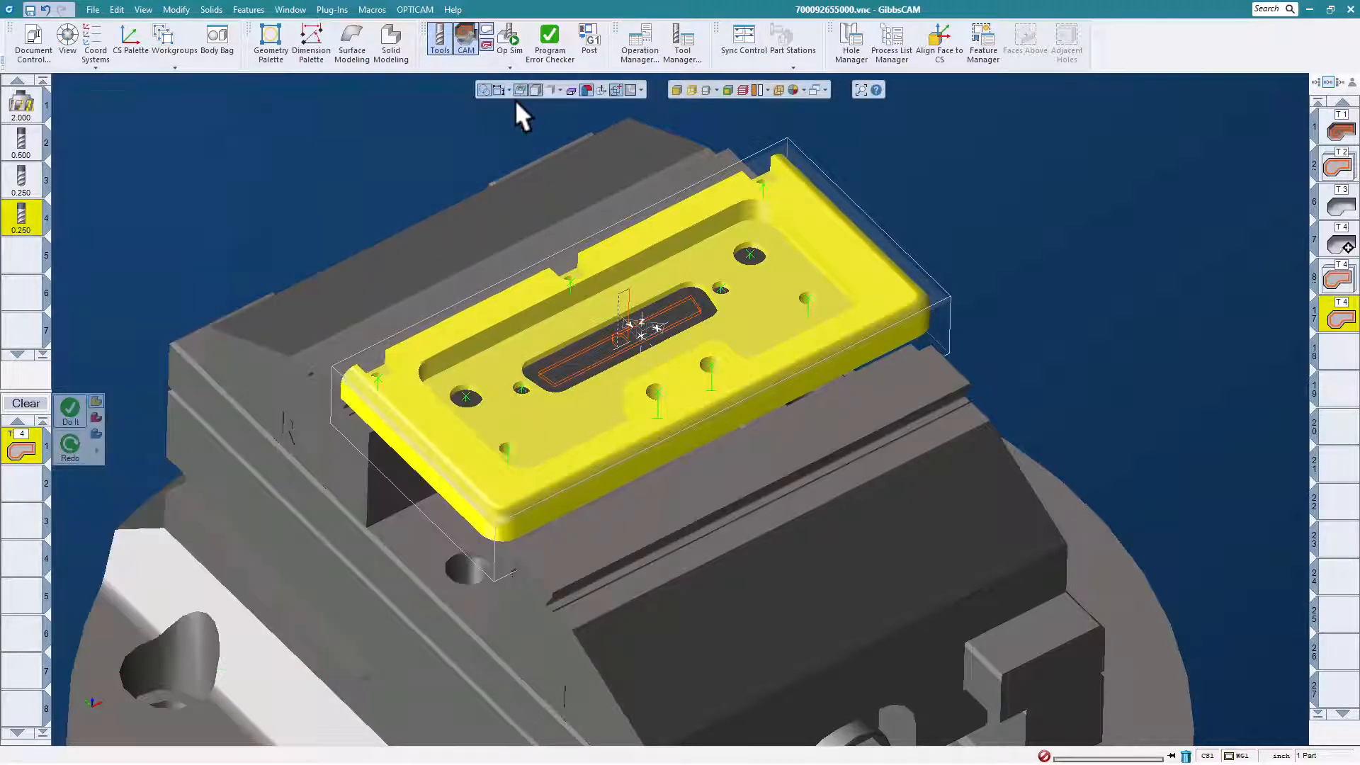
Deselect the plate and review the definition of the hole in the far-end notch of the back edge.
click(486, 135)
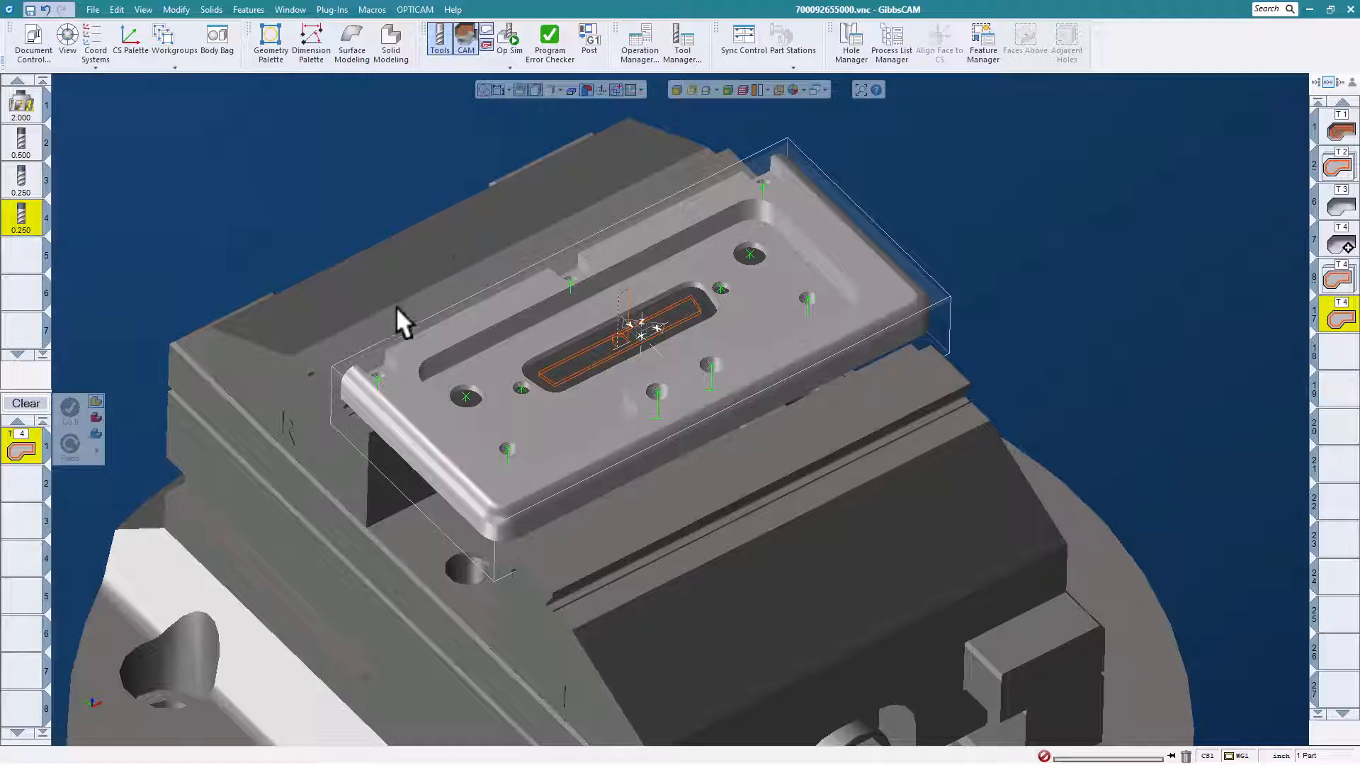
click(762, 181)
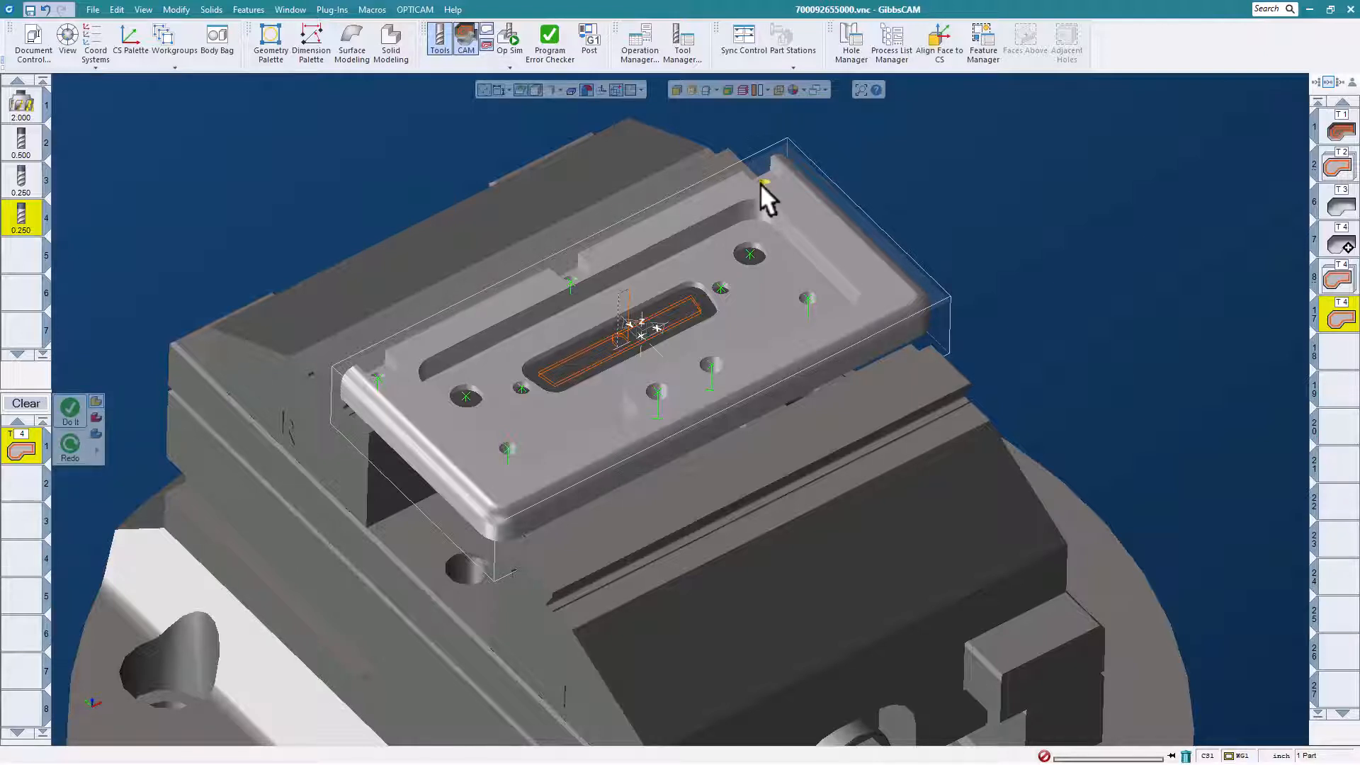
right_click(760, 180)
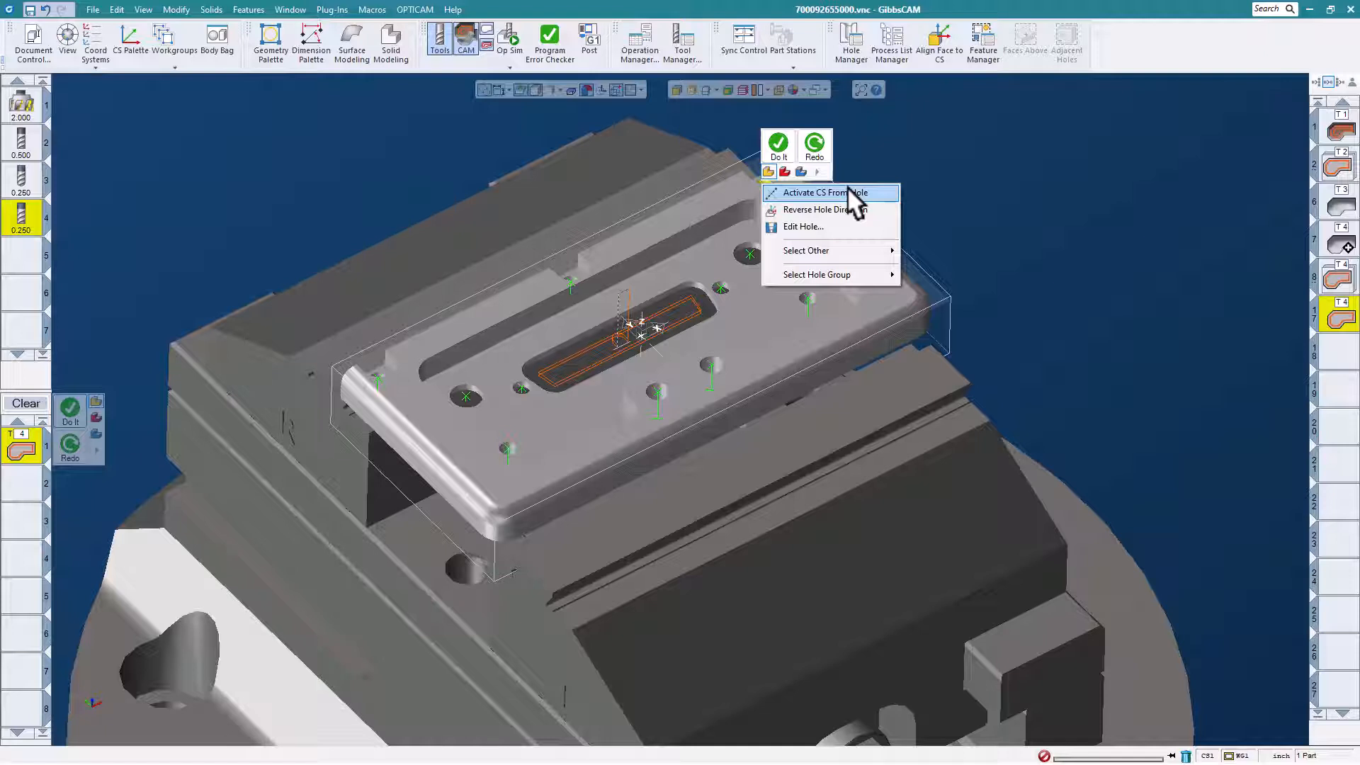
click(817, 225)
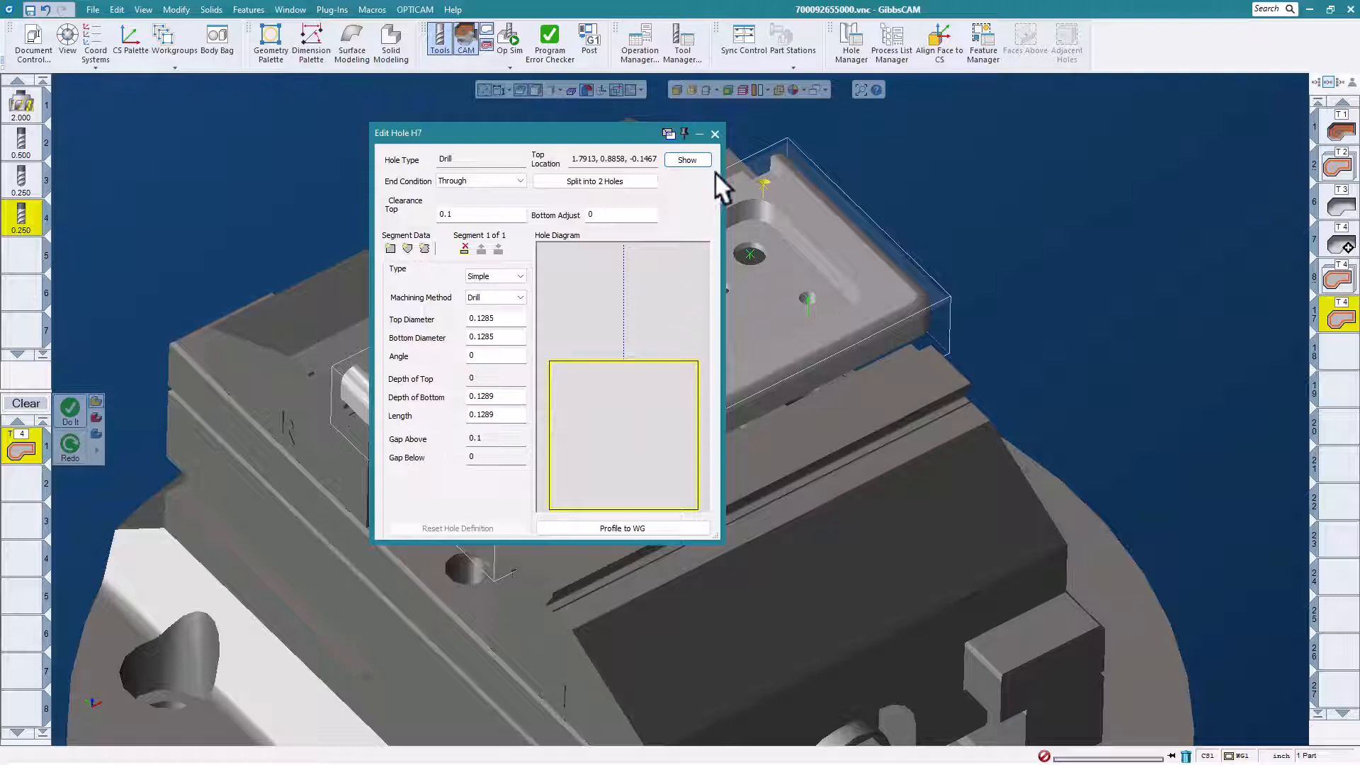
click(714, 134)
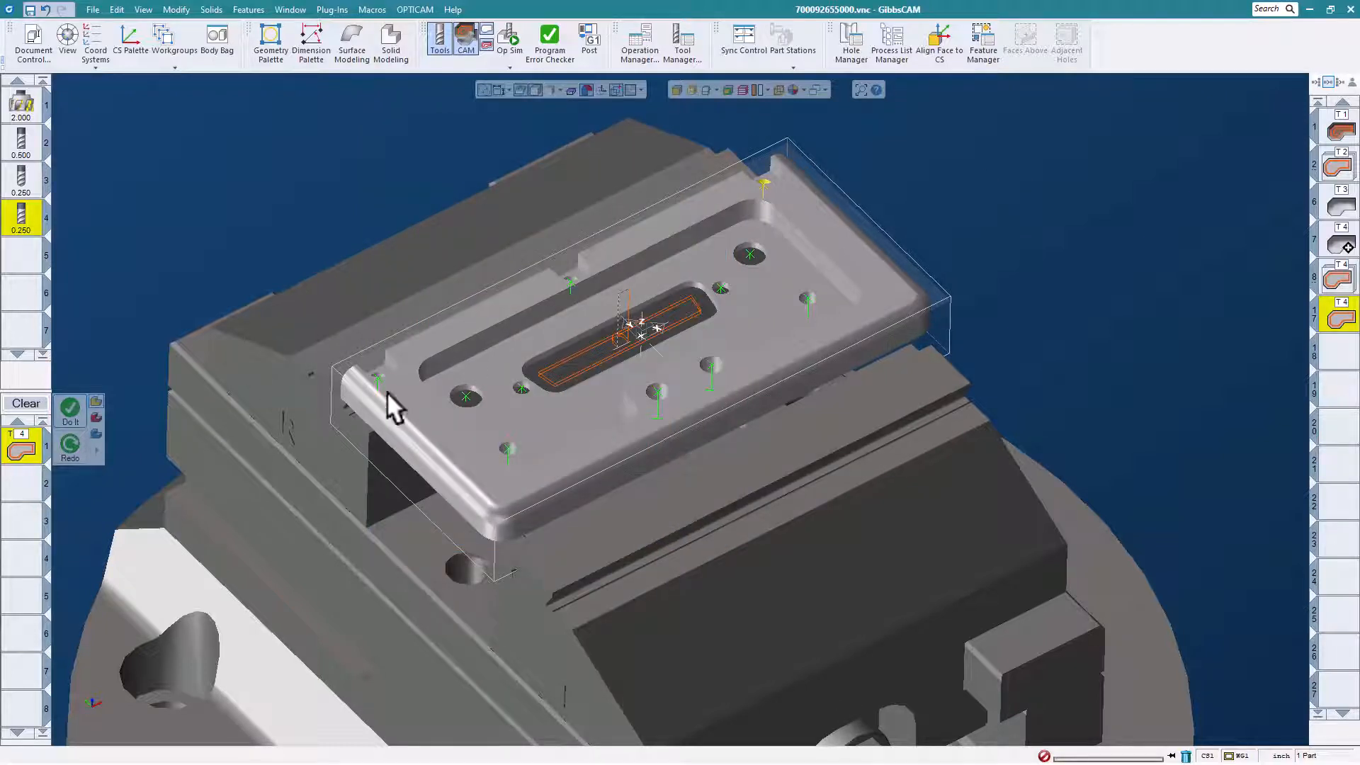
Select the entire hole group containing the far-end notch hole along the plate's back edge.
right_click(760, 181)
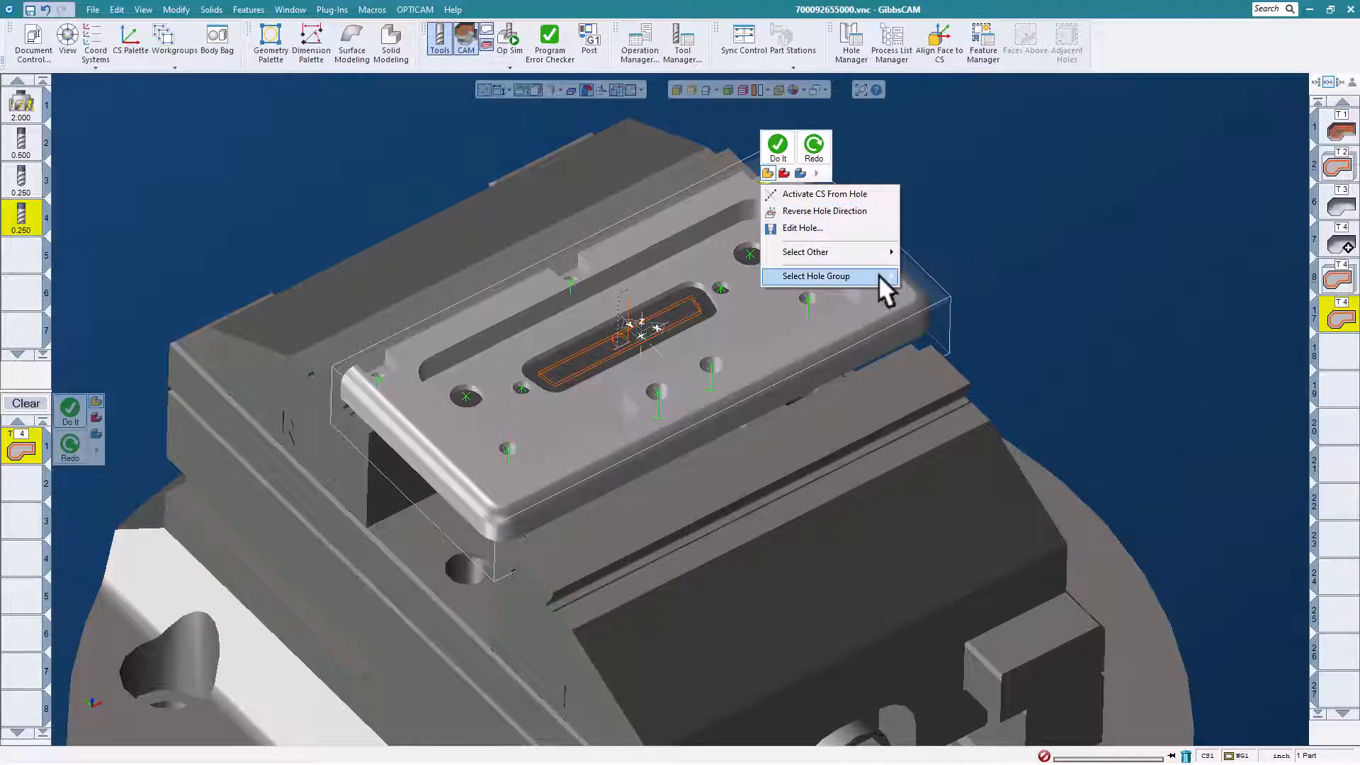
mouse_move(878, 276)
click(929, 275)
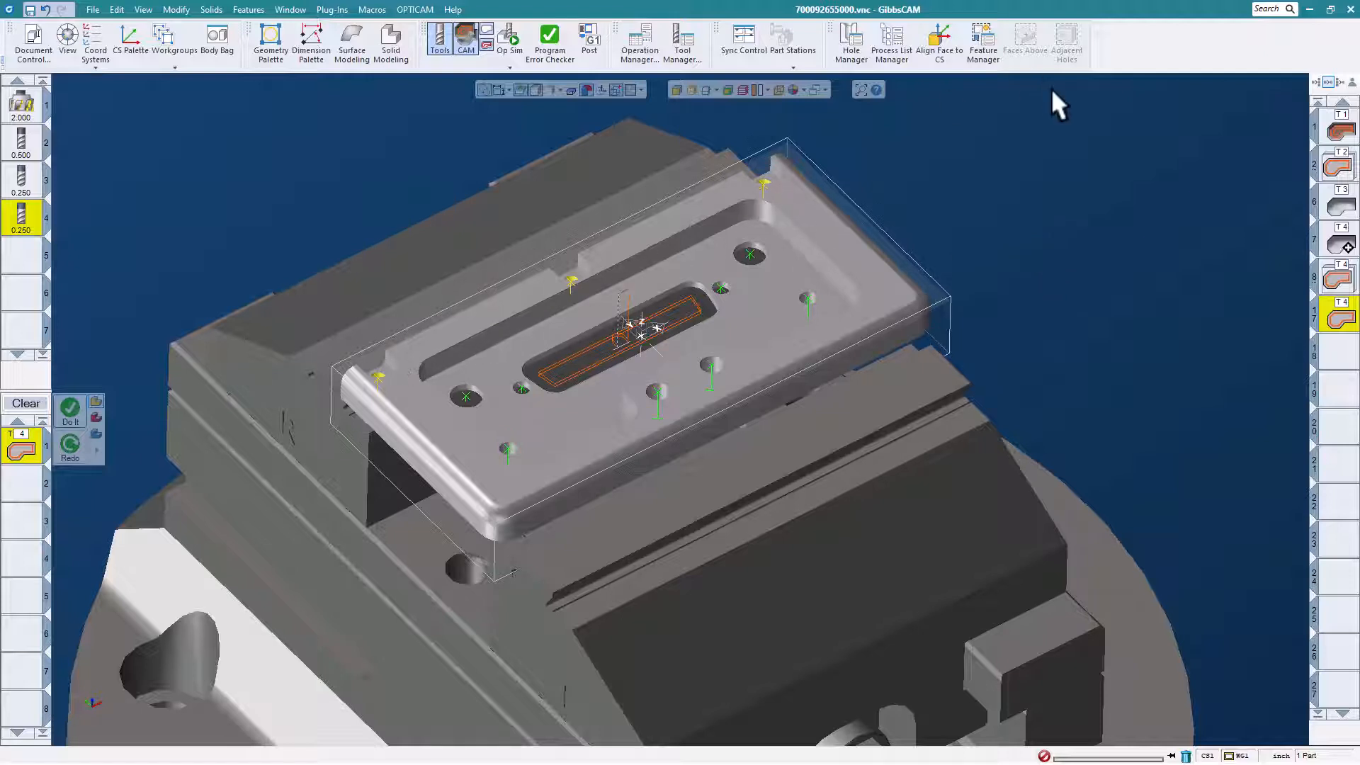
Run the Hole Machining macro on the selected notch holes and dismiss its debug dialog.
click(377, 10)
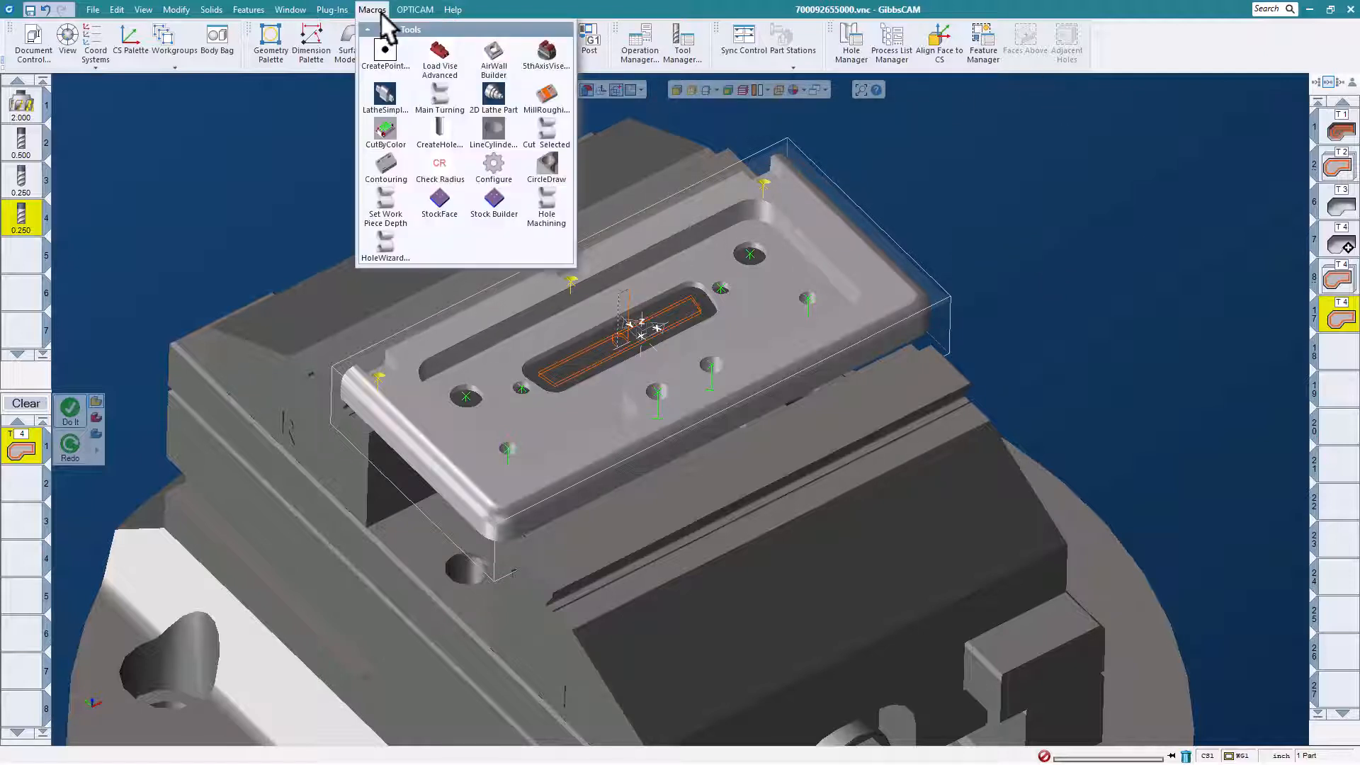
click(548, 209)
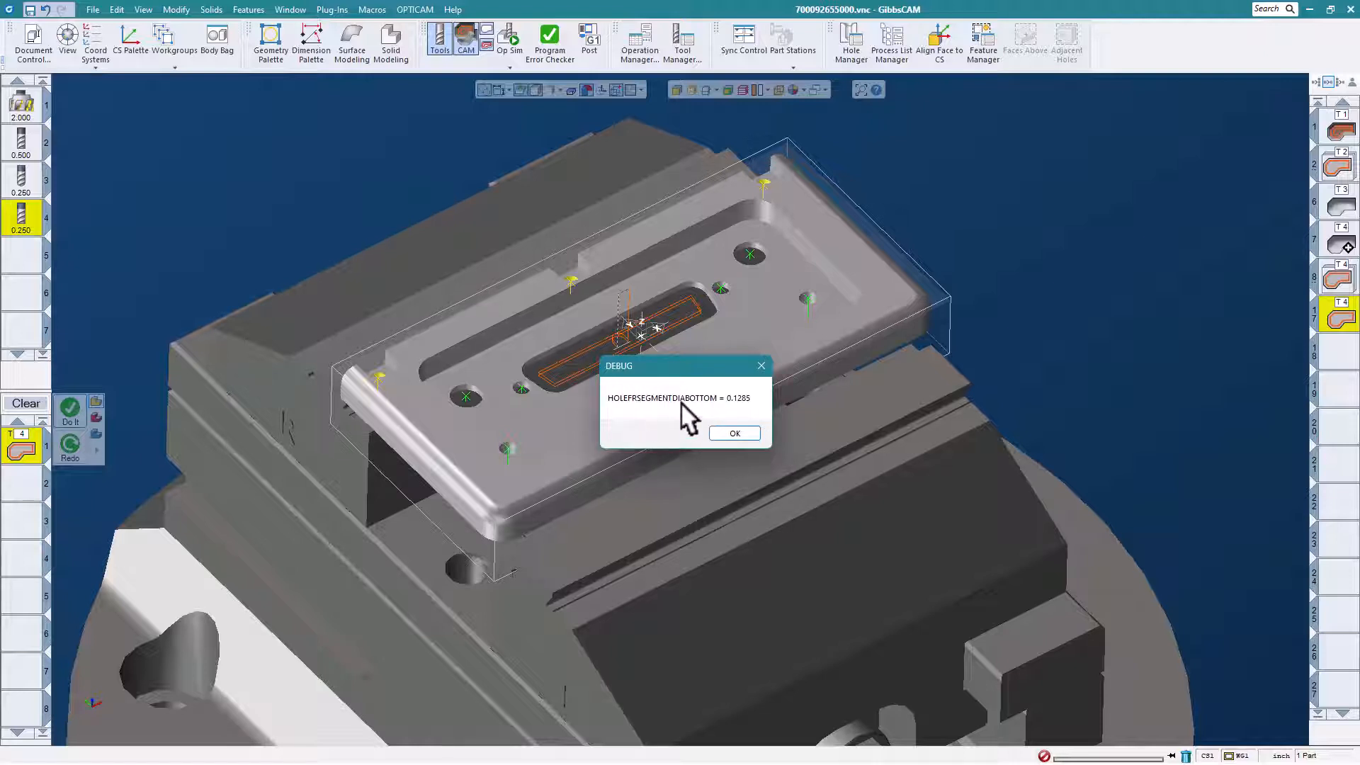
click(735, 433)
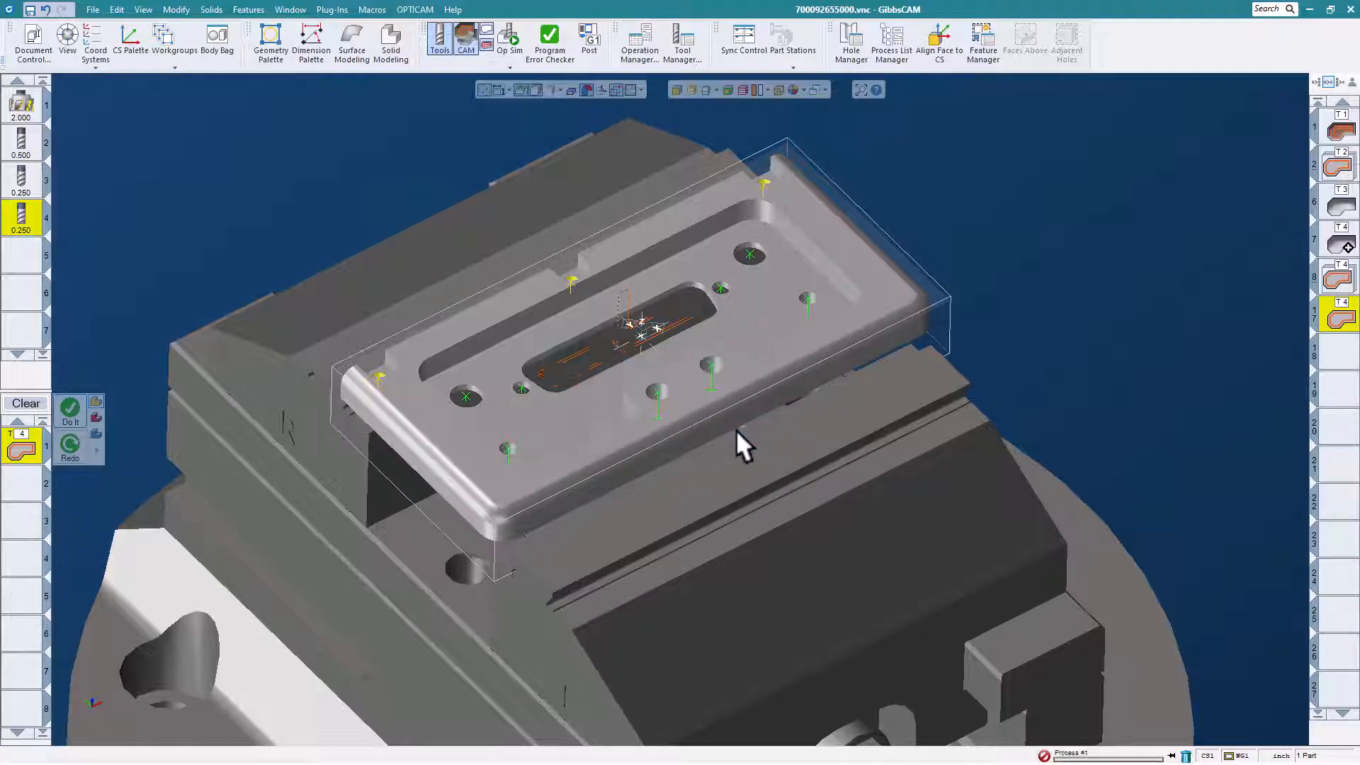
click(687, 433)
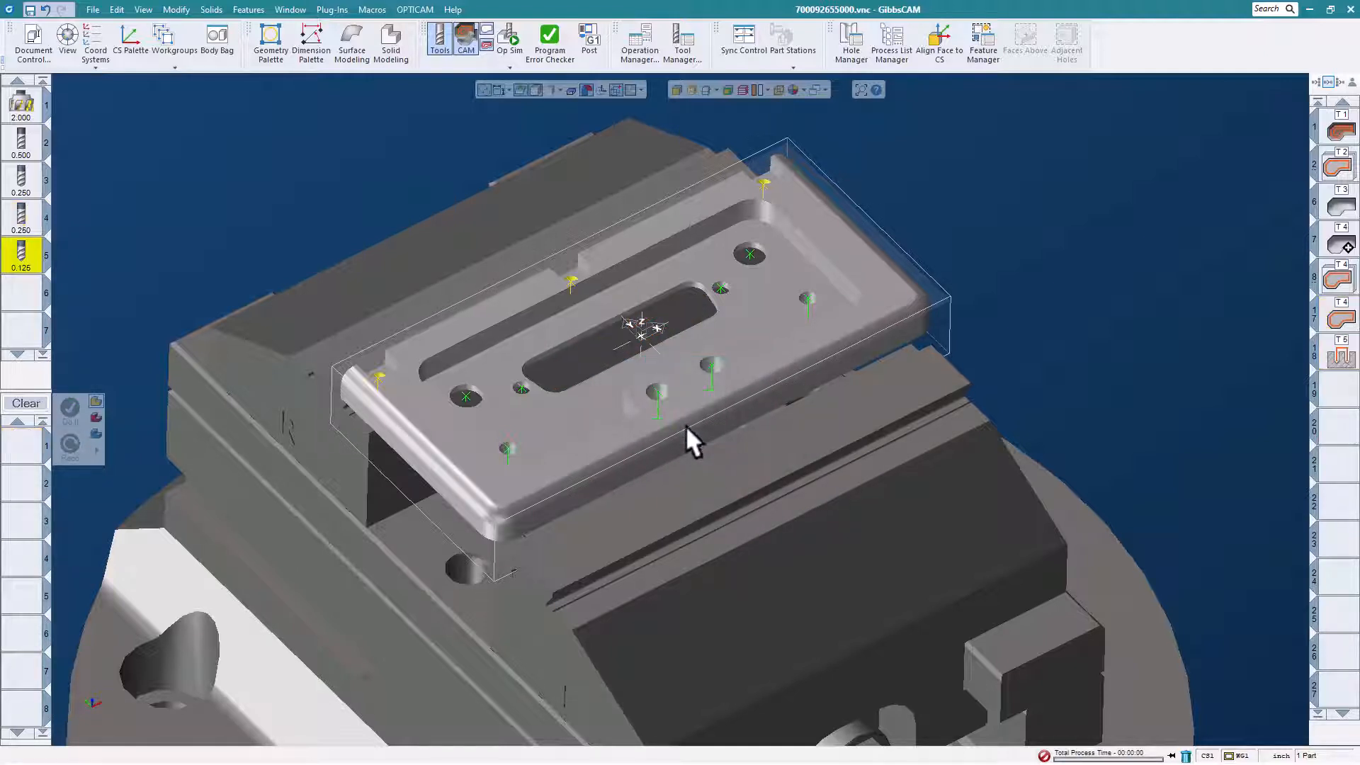
Show the notch-hole drilling toolpath, and select the hole group containing the two largest round holes in the plate.
click(1340, 354)
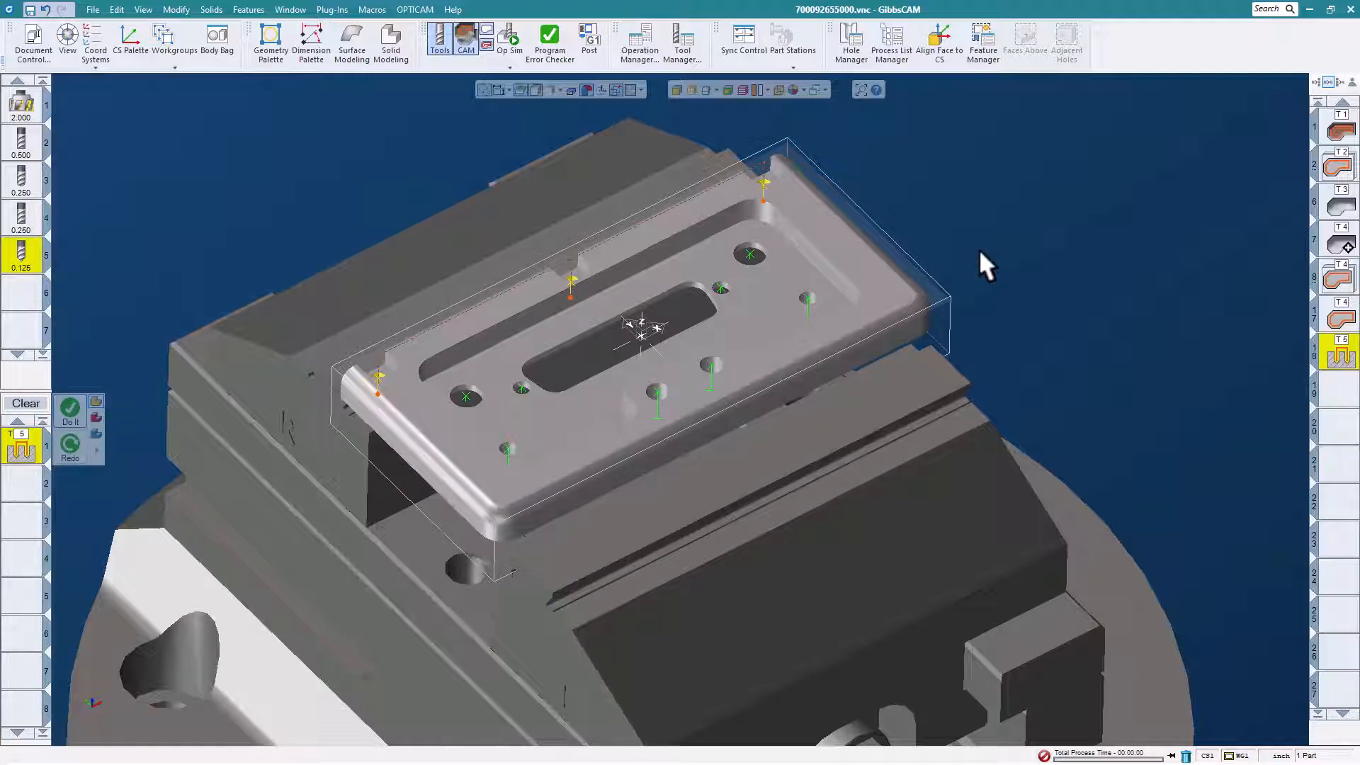
click(750, 249)
right_click(749, 249)
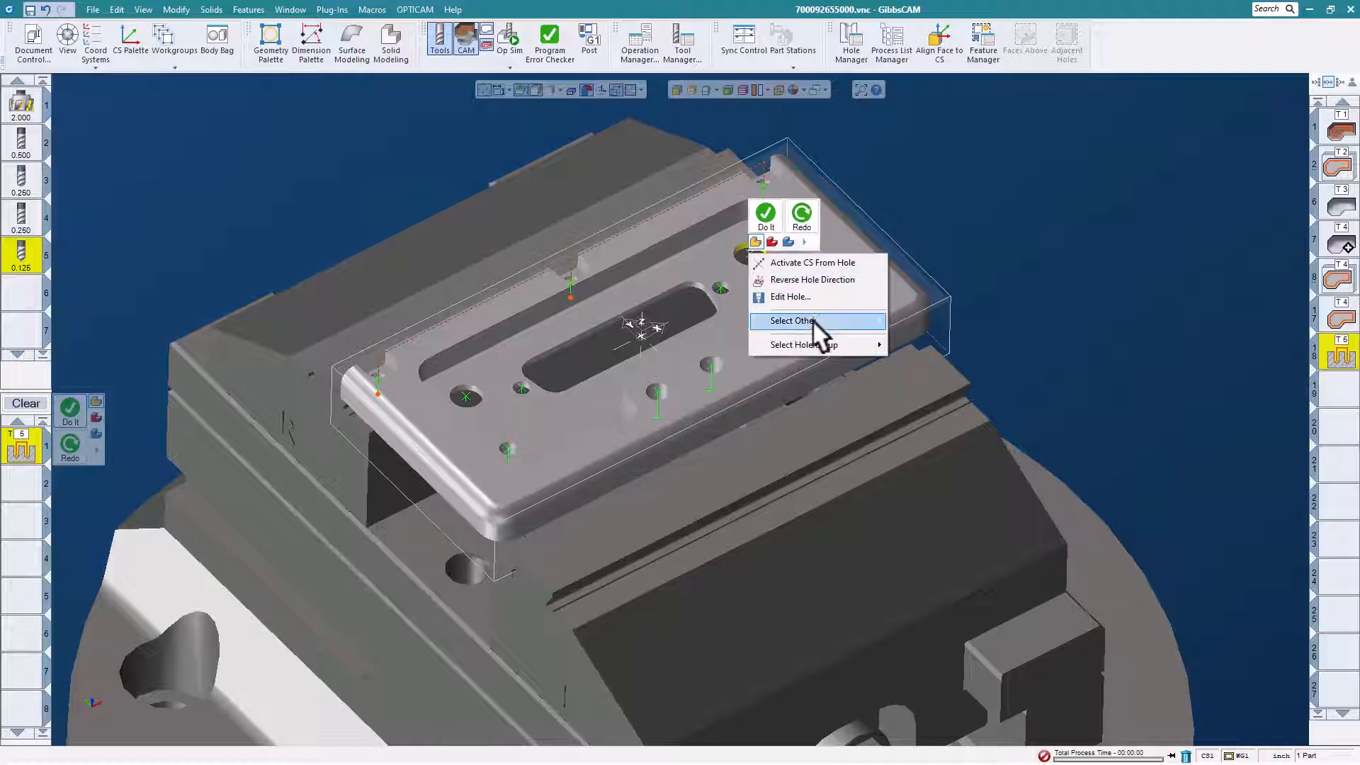
mouse_move(813, 344)
click(926, 345)
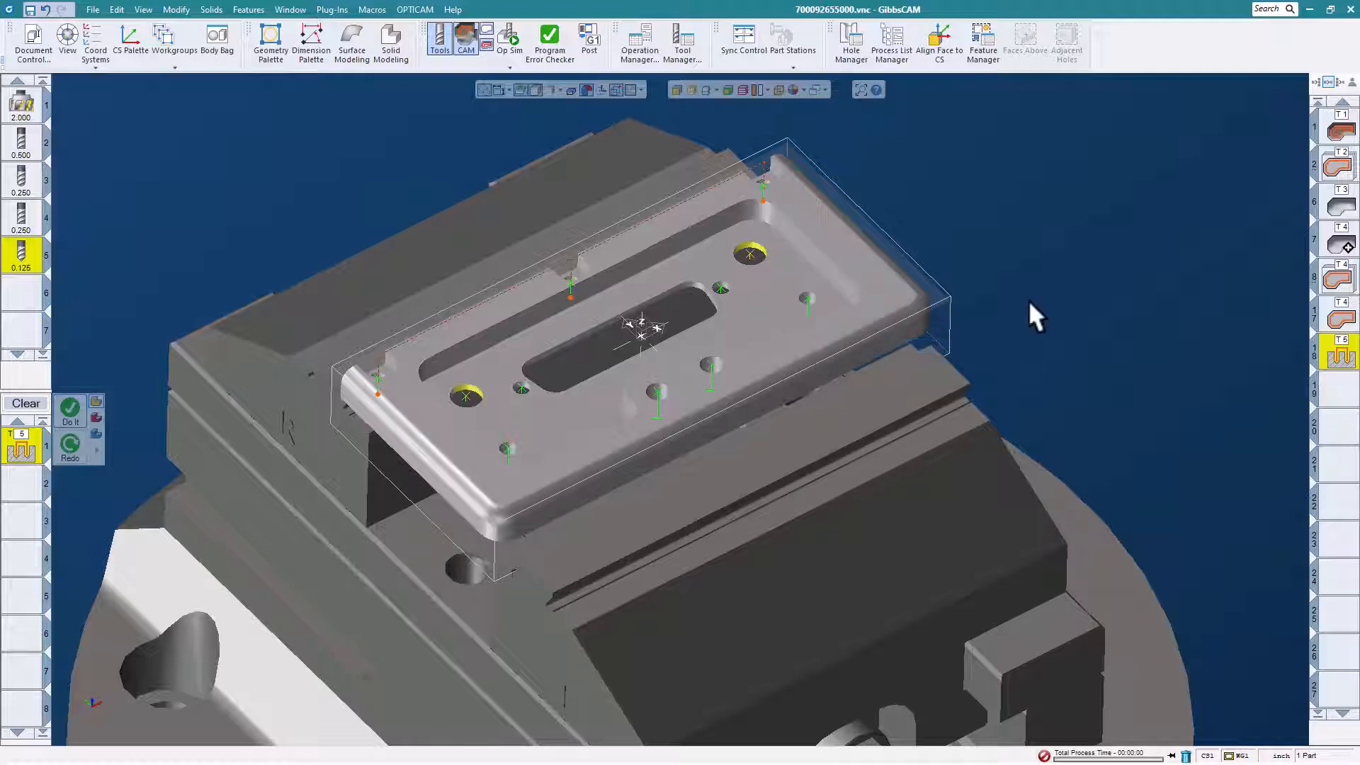
Run the Hole Machining macro on the two selected large holes, dismiss its dialogs and clear the process list.
click(372, 9)
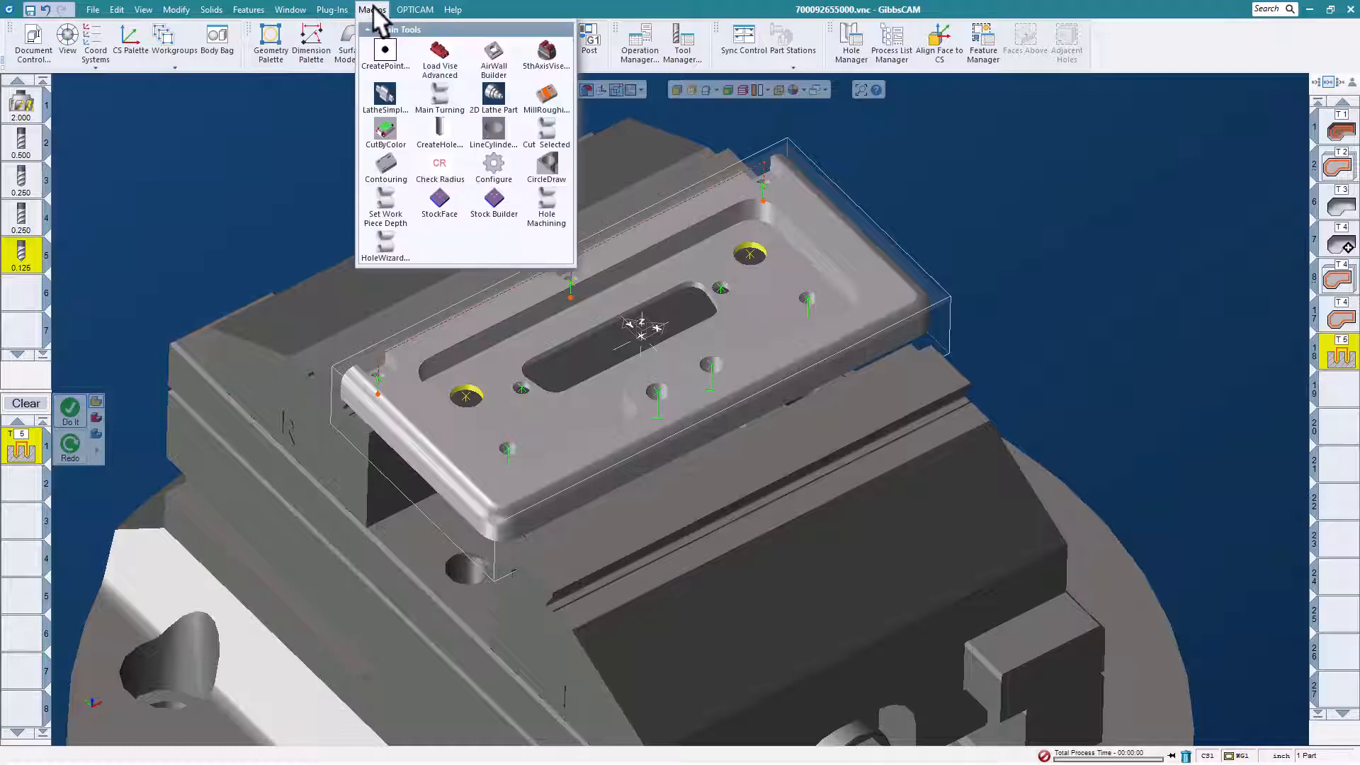
click(553, 199)
click(735, 432)
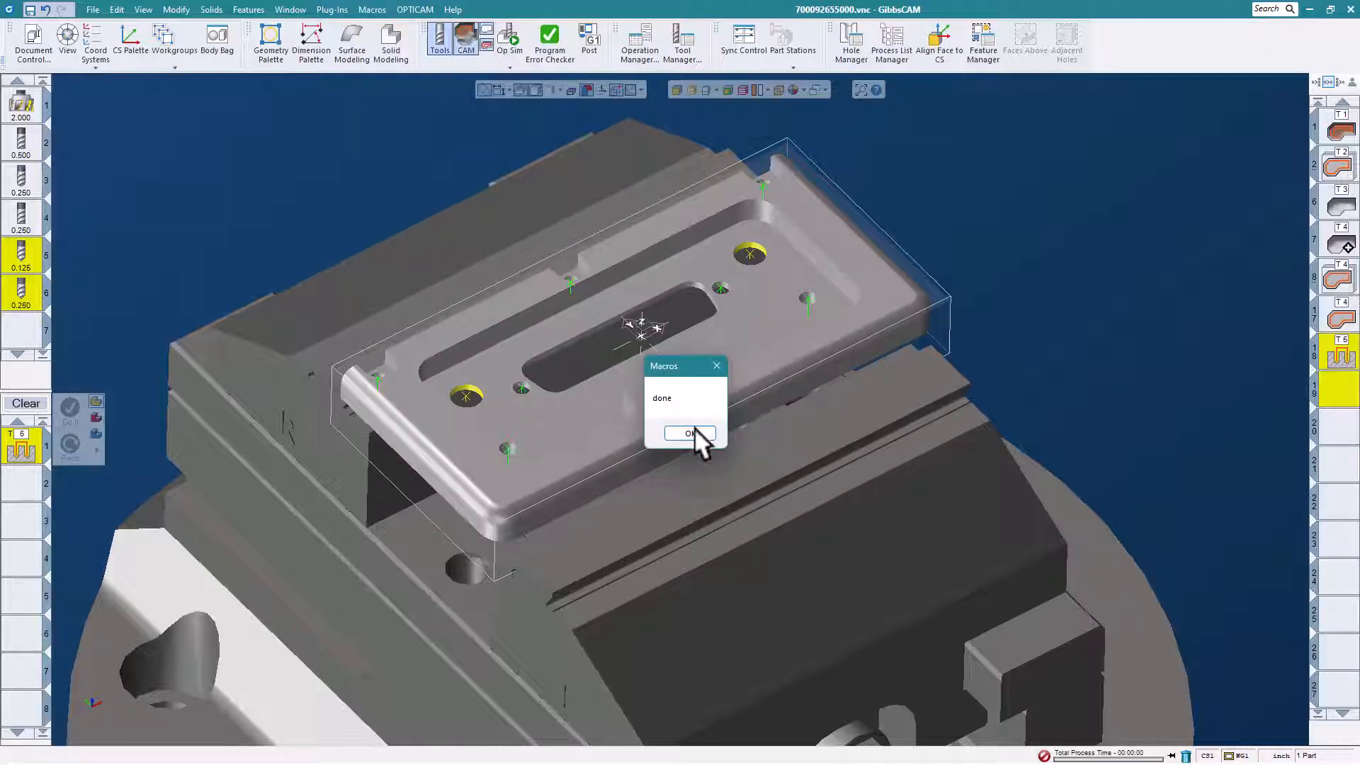
click(690, 432)
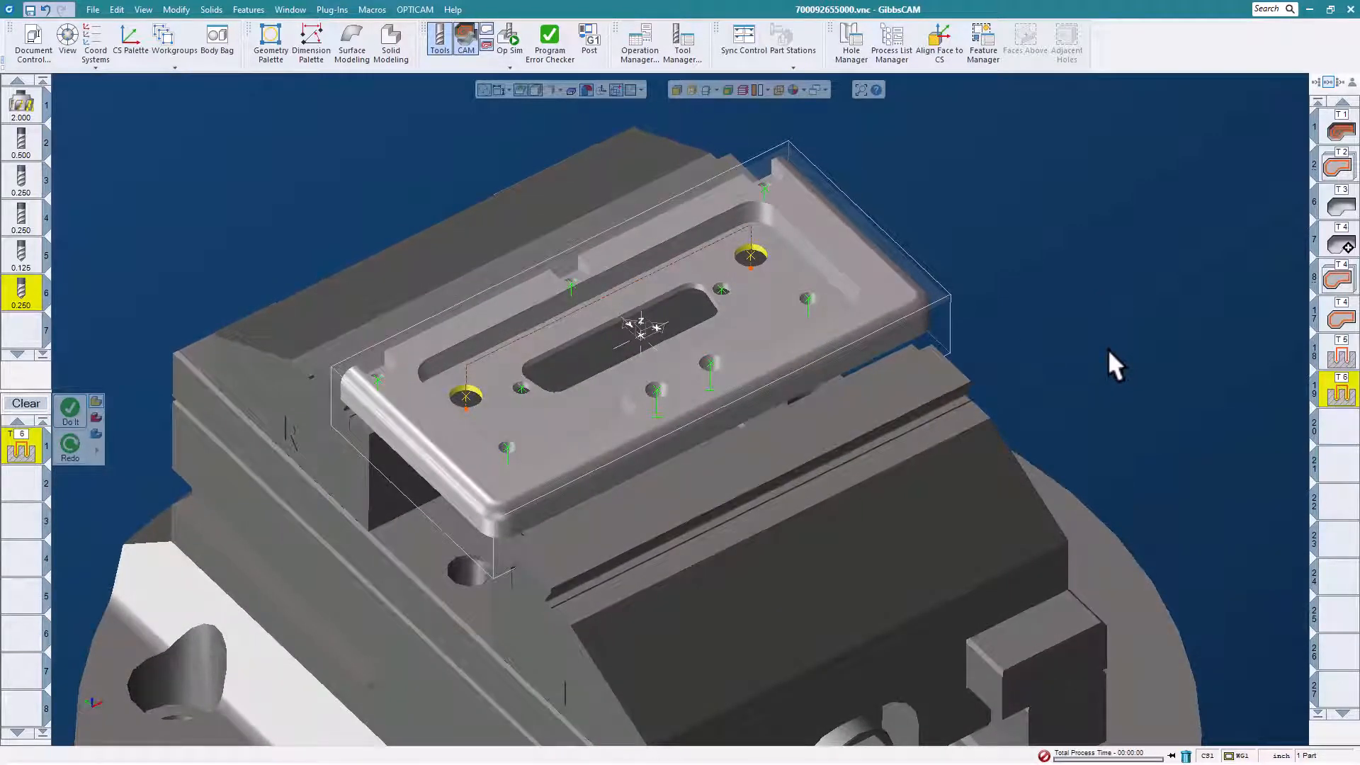
click(25, 403)
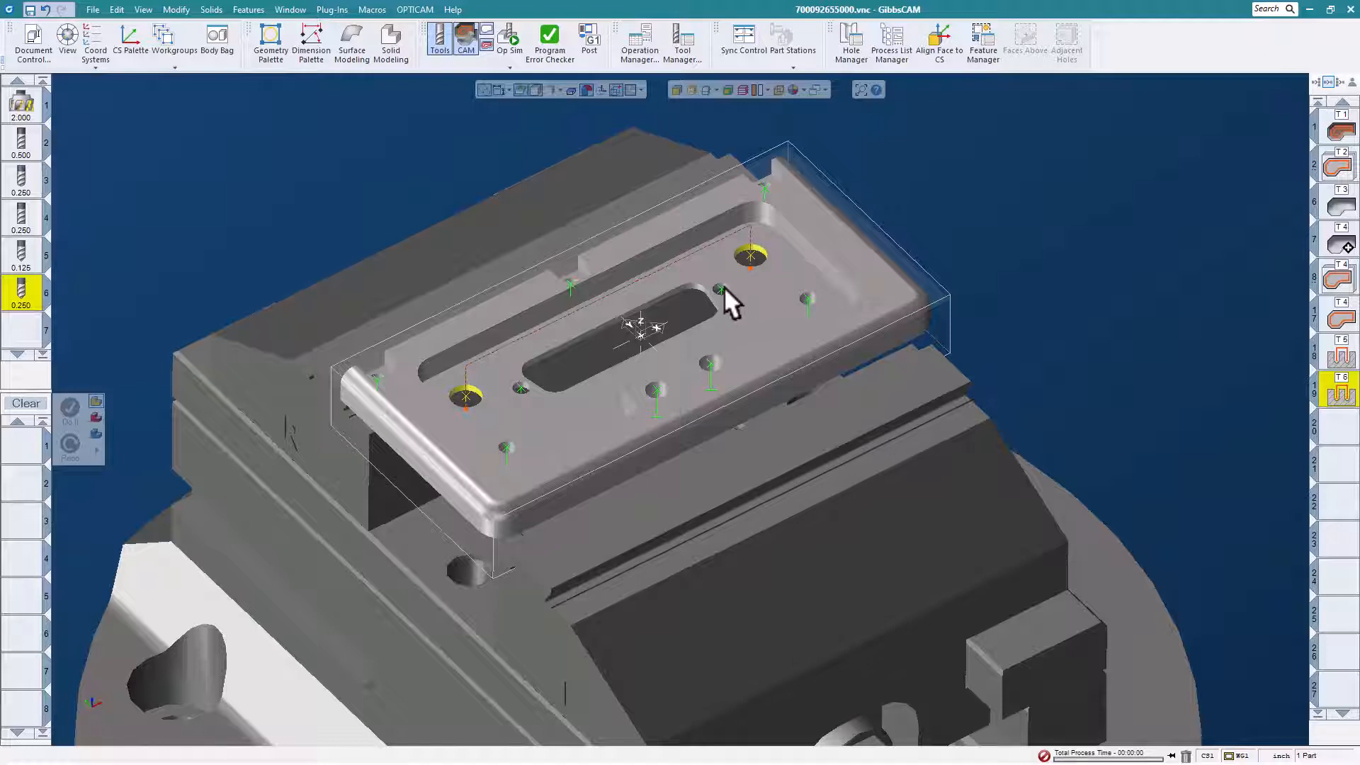
Select the entire hole group containing the small hole at the far end of the central slot.
click(719, 286)
right_click(720, 286)
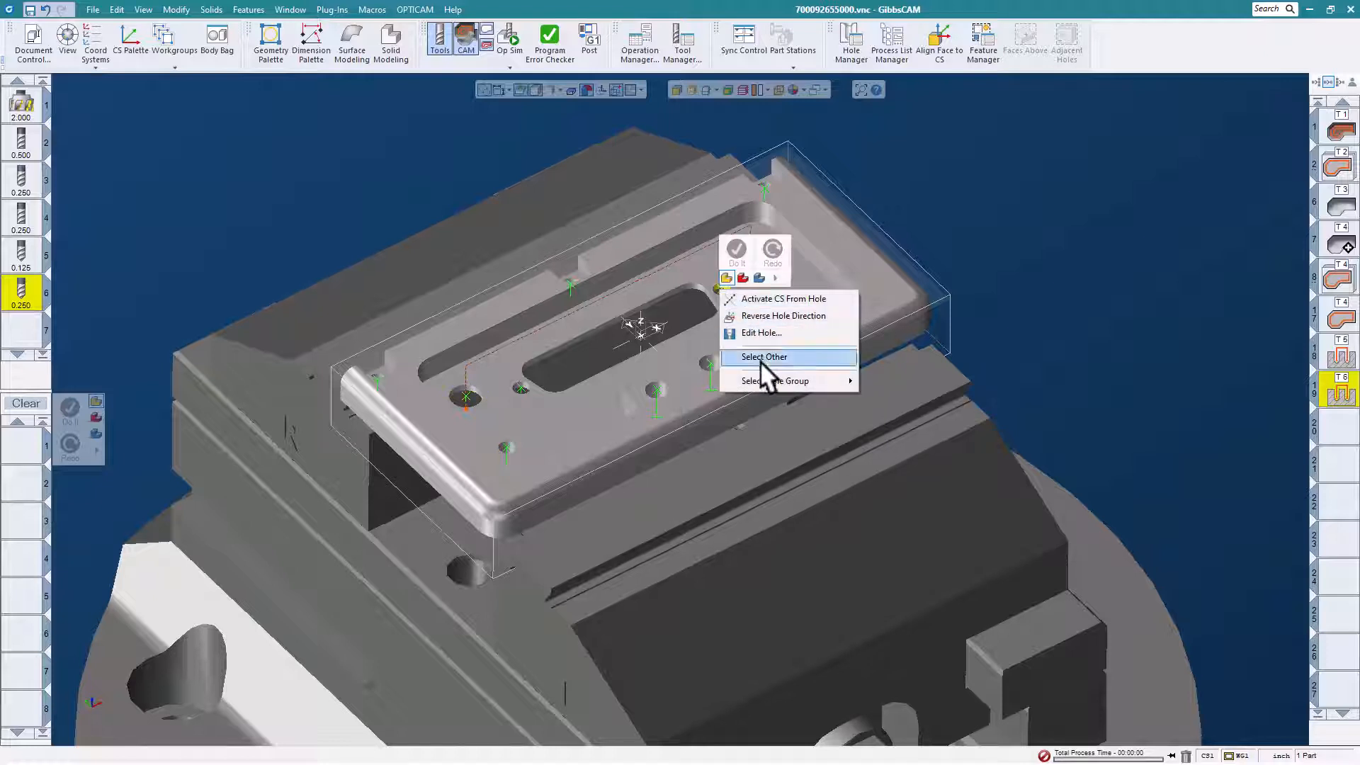
mouse_move(783, 380)
click(878, 380)
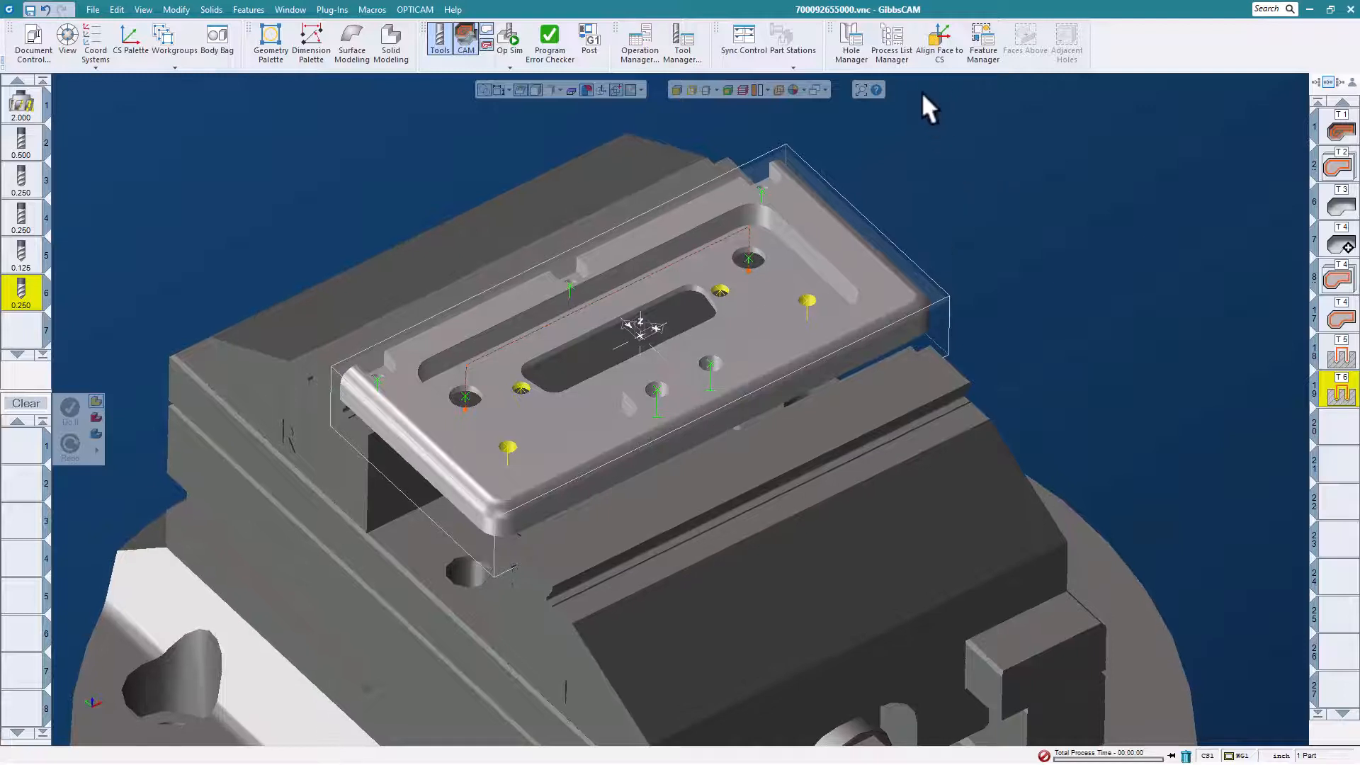
Load the saved 10-32 tap process from the Inch Taps drilling processes and generate its operations on the four selected holes.
click(892, 55)
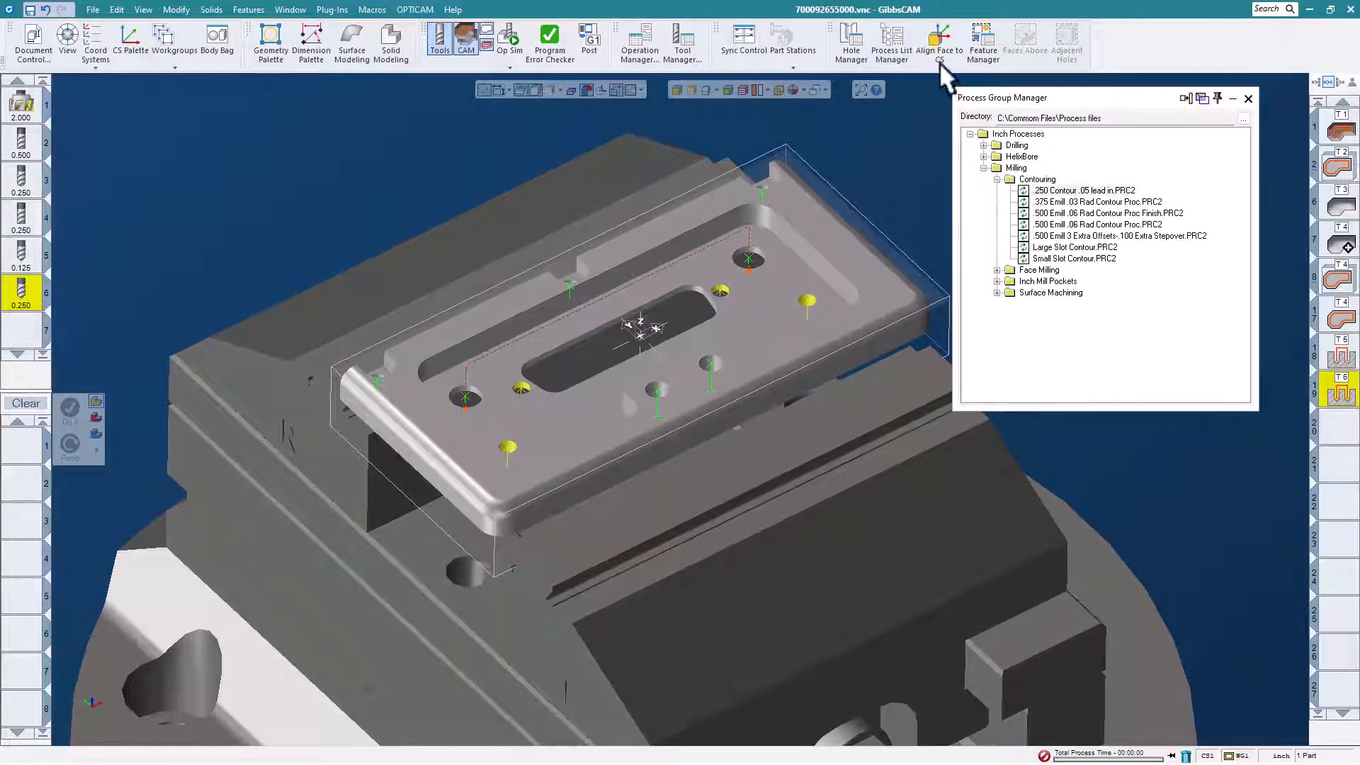
click(997, 179)
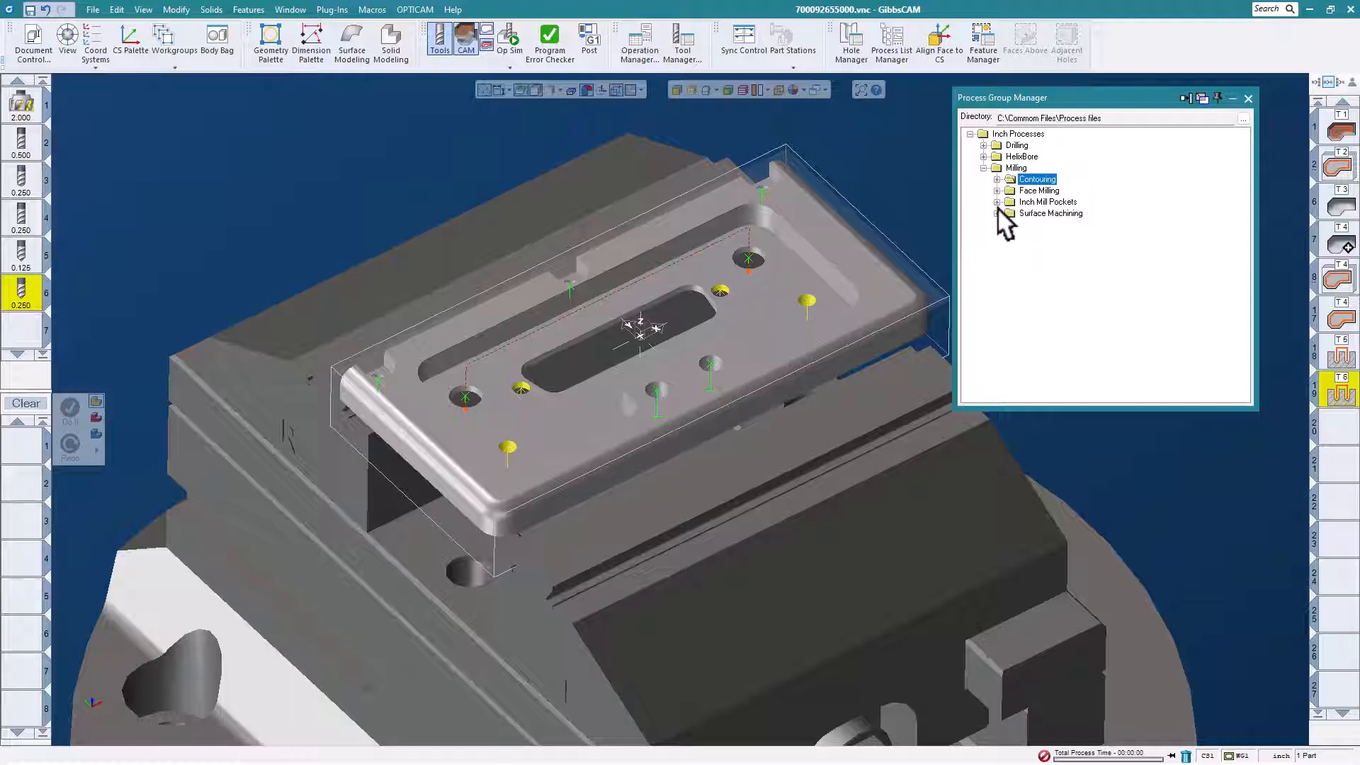
click(983, 167)
click(983, 146)
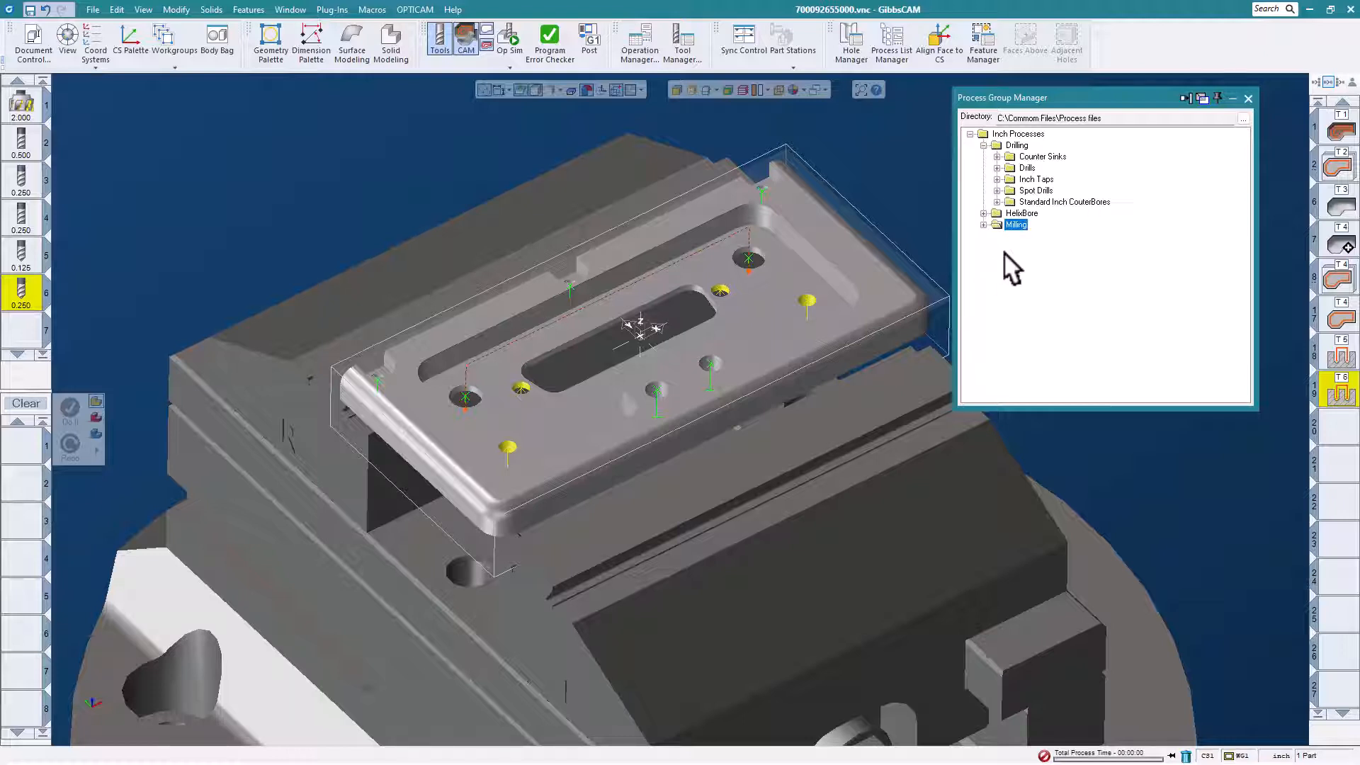
click(997, 180)
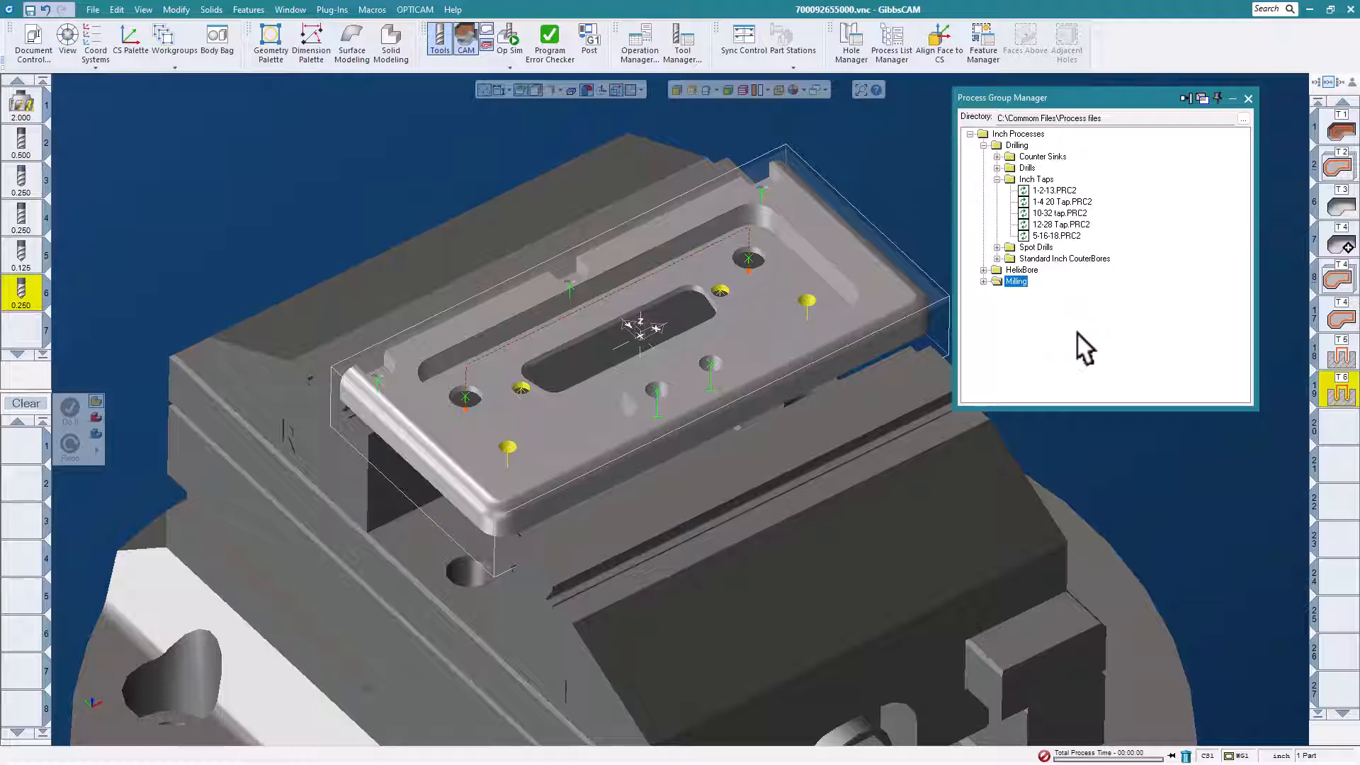
click(1063, 213)
double_click(1063, 213)
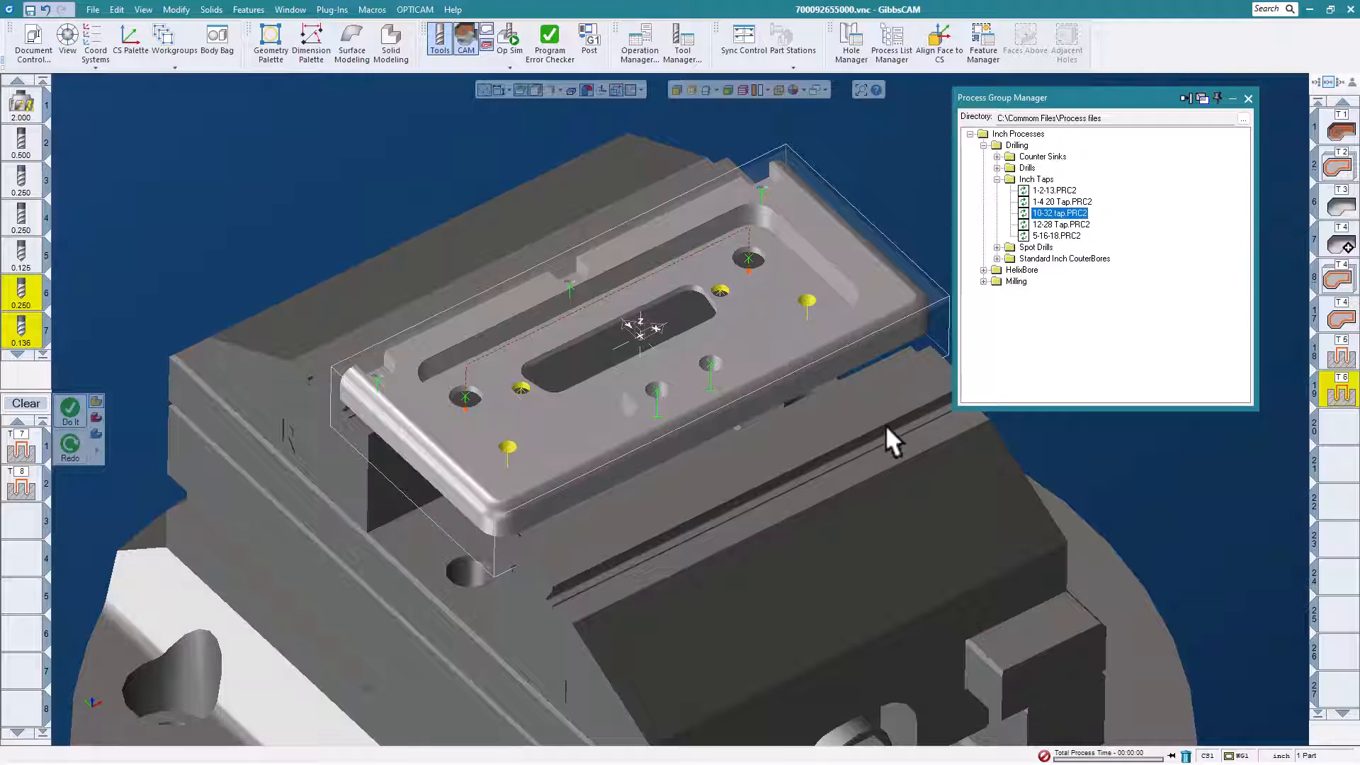
click(69, 405)
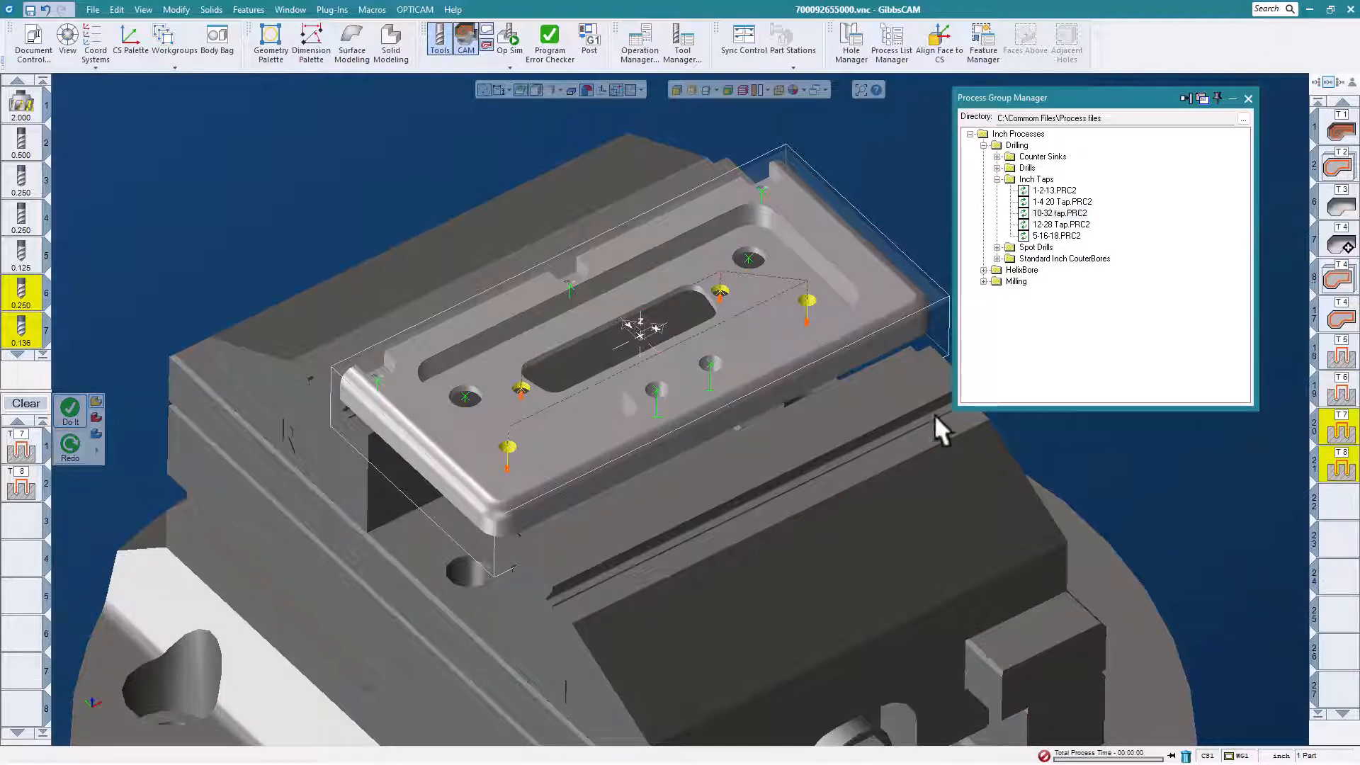
Select hole group Group 4 near the plate's front edge, generate operations with the saved 12-28 Tap process, and close the process manager.
click(709, 361)
right_click(708, 361)
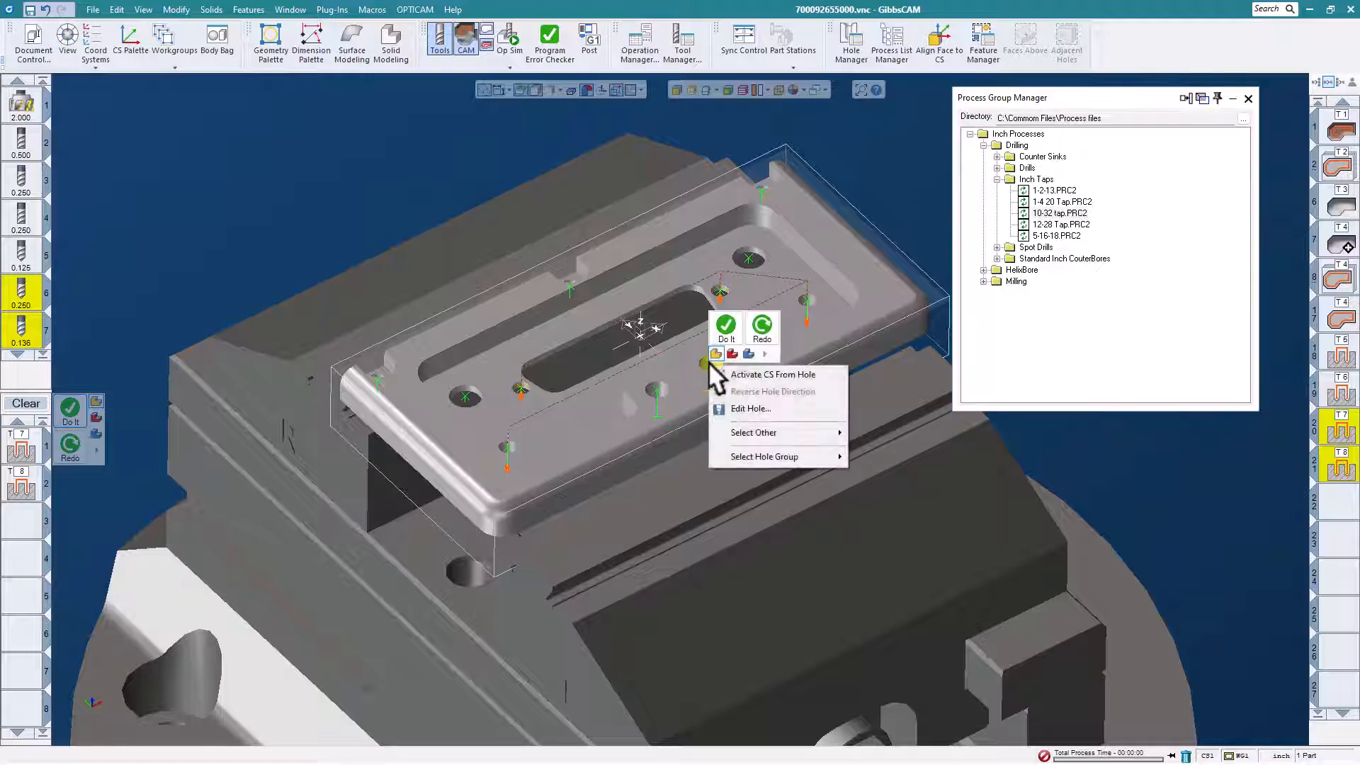
mouse_move(755, 453)
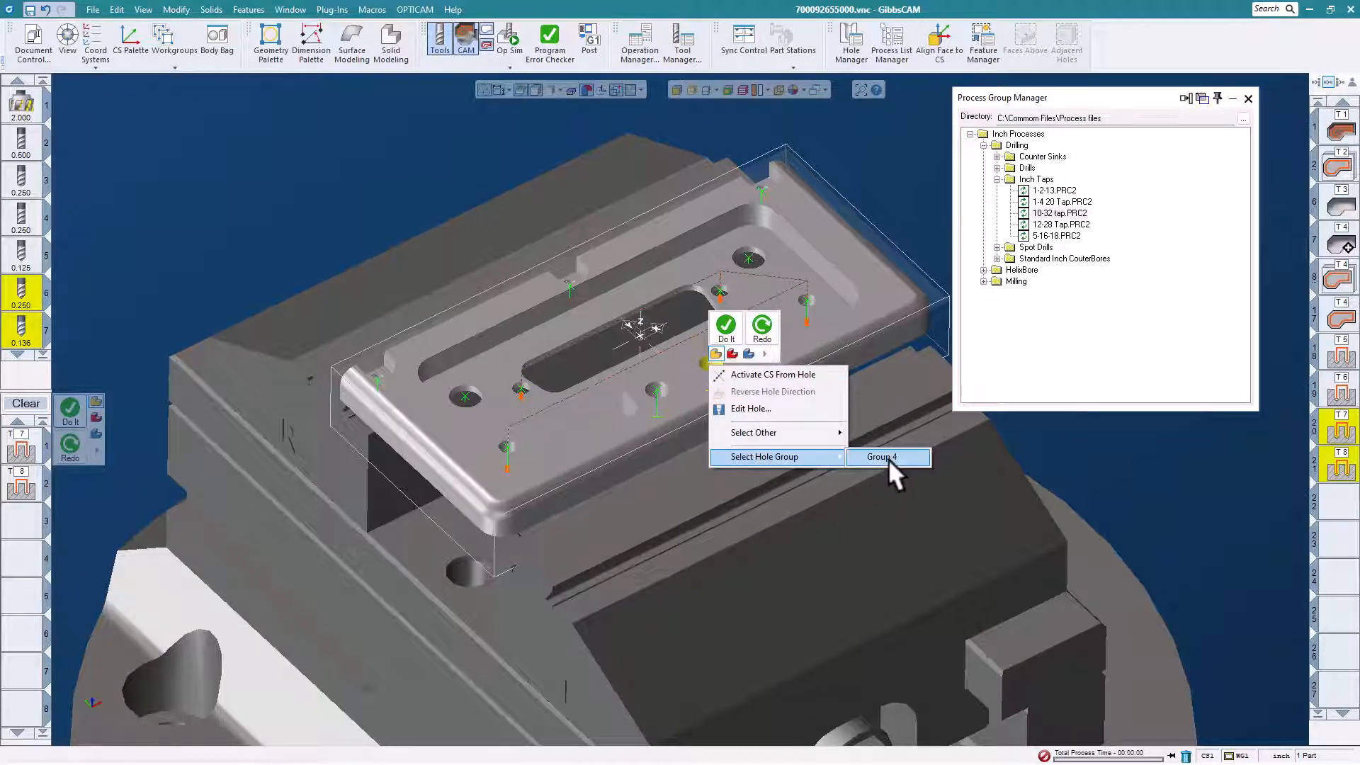
click(888, 458)
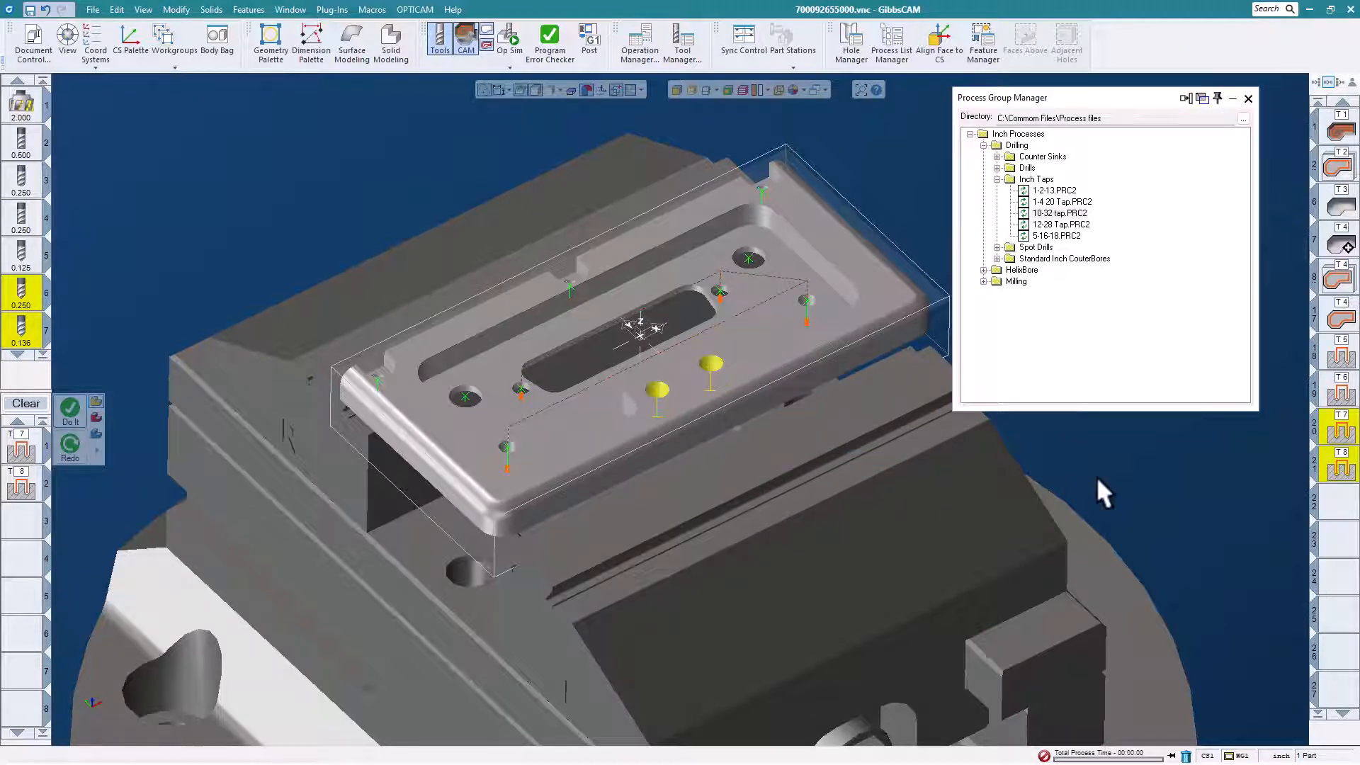
click(1078, 223)
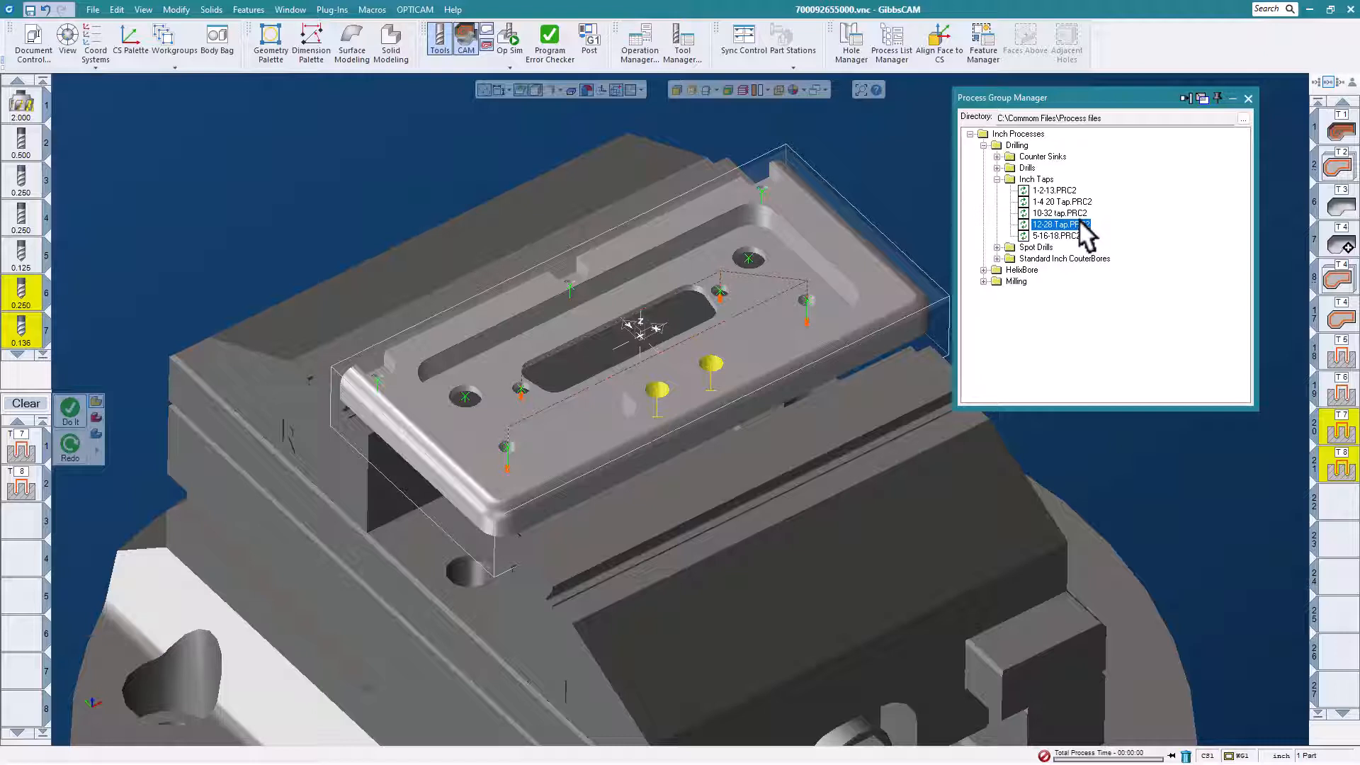
click(71, 409)
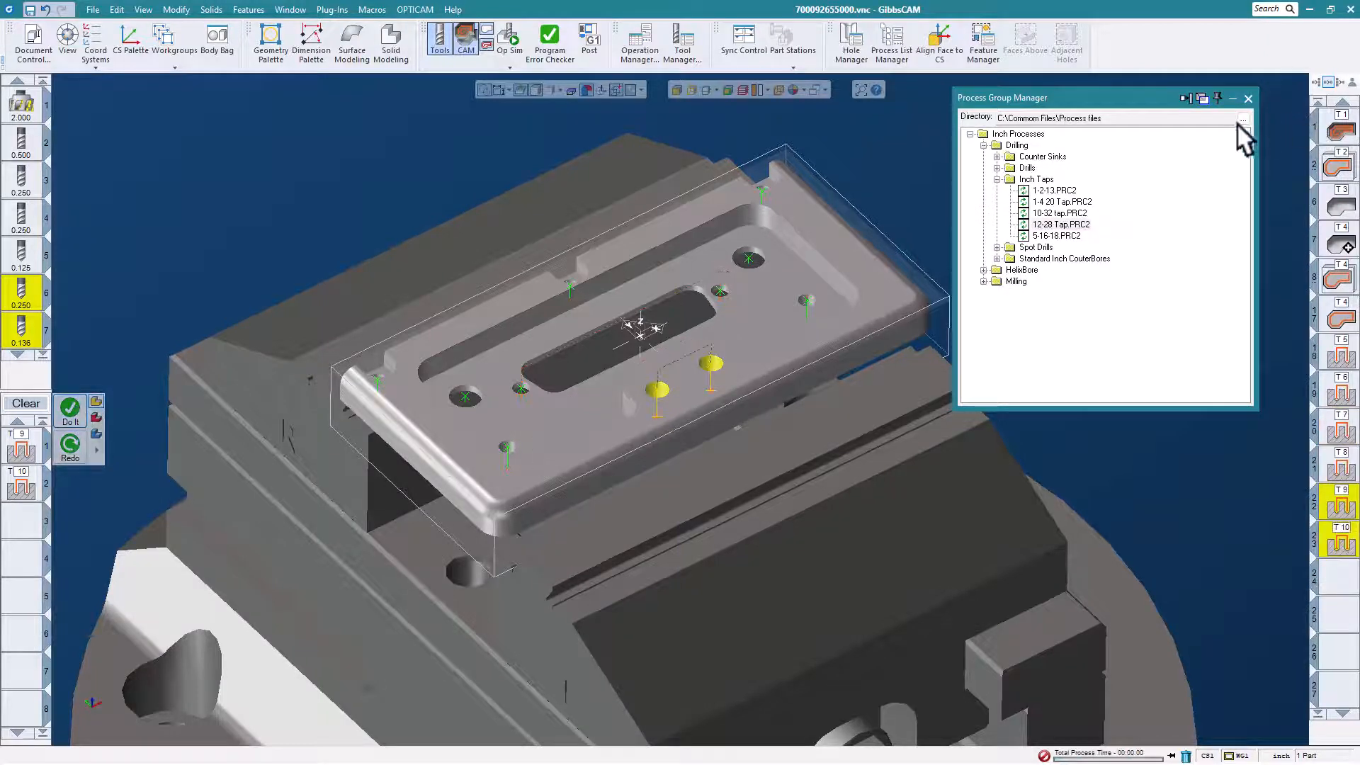
click(1247, 97)
Play the Op Sim rendering of all operations from the start to the end of the program, and close it.
scroll(864, 257, down, 2)
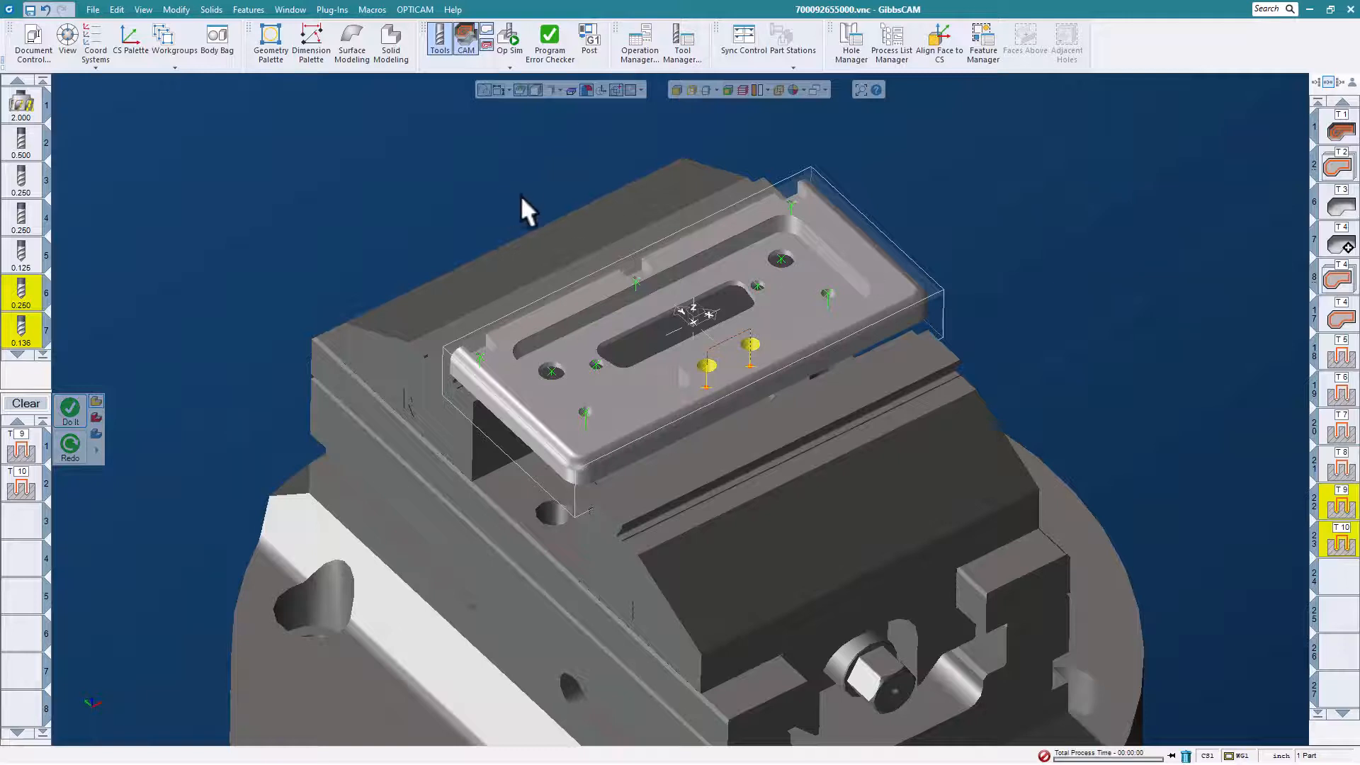
click(514, 36)
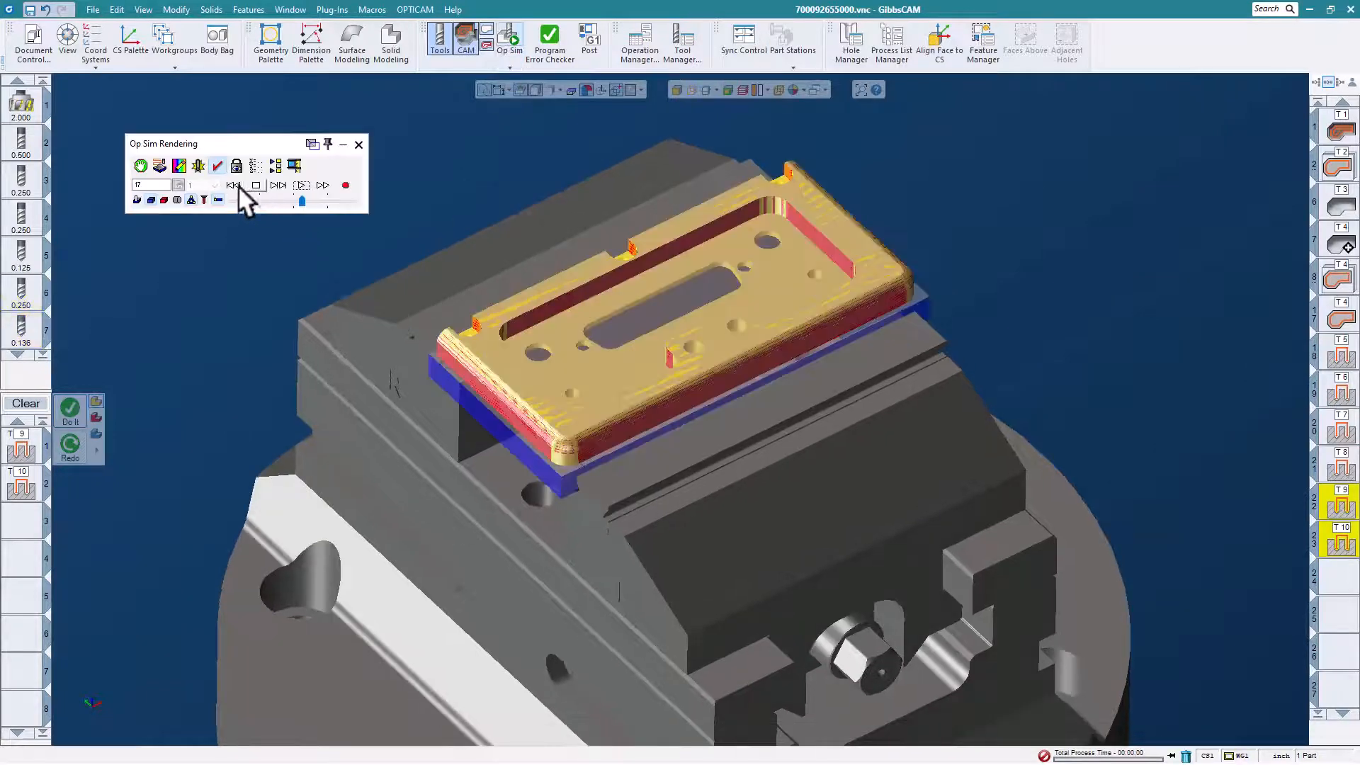
click(234, 185)
click(303, 184)
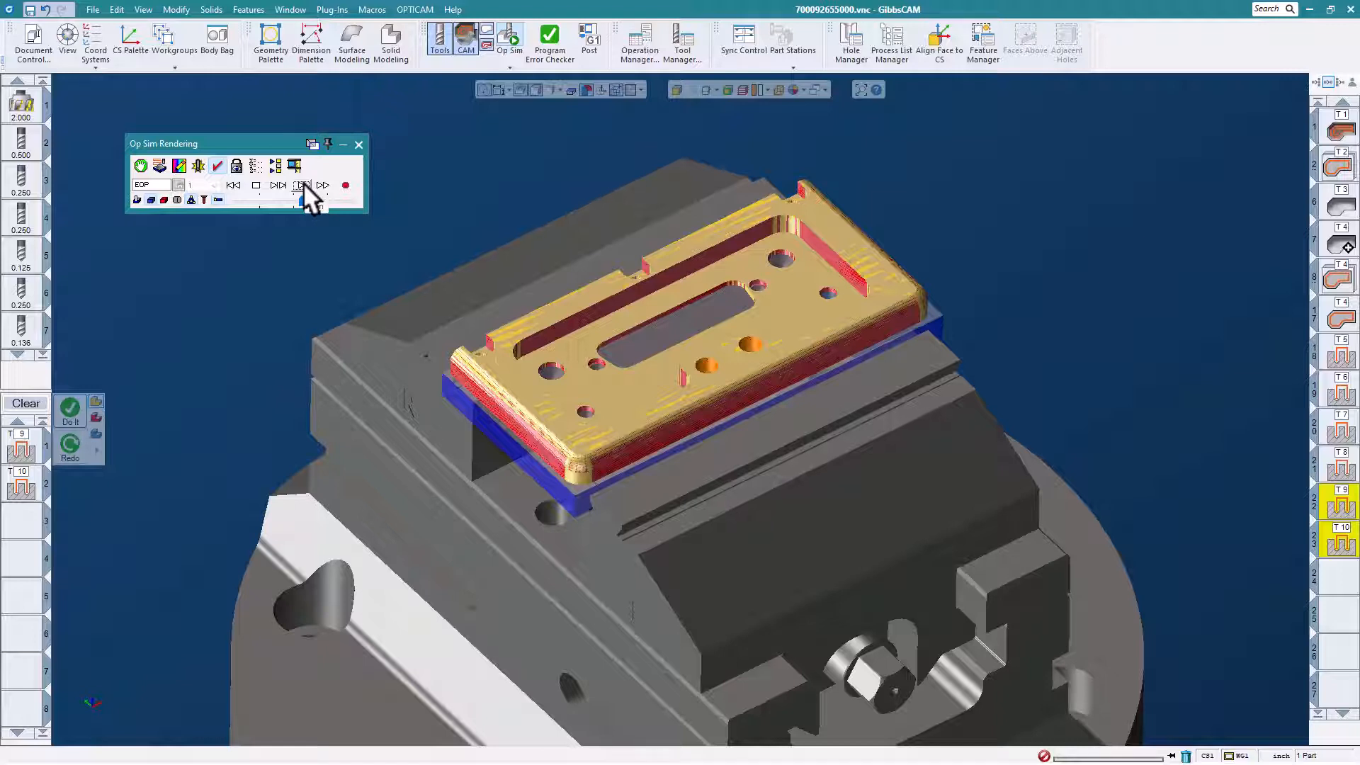
click(359, 143)
Start Machine Sim and load the Doosan DNM350 machine model.
scroll(538, 240, down, 4)
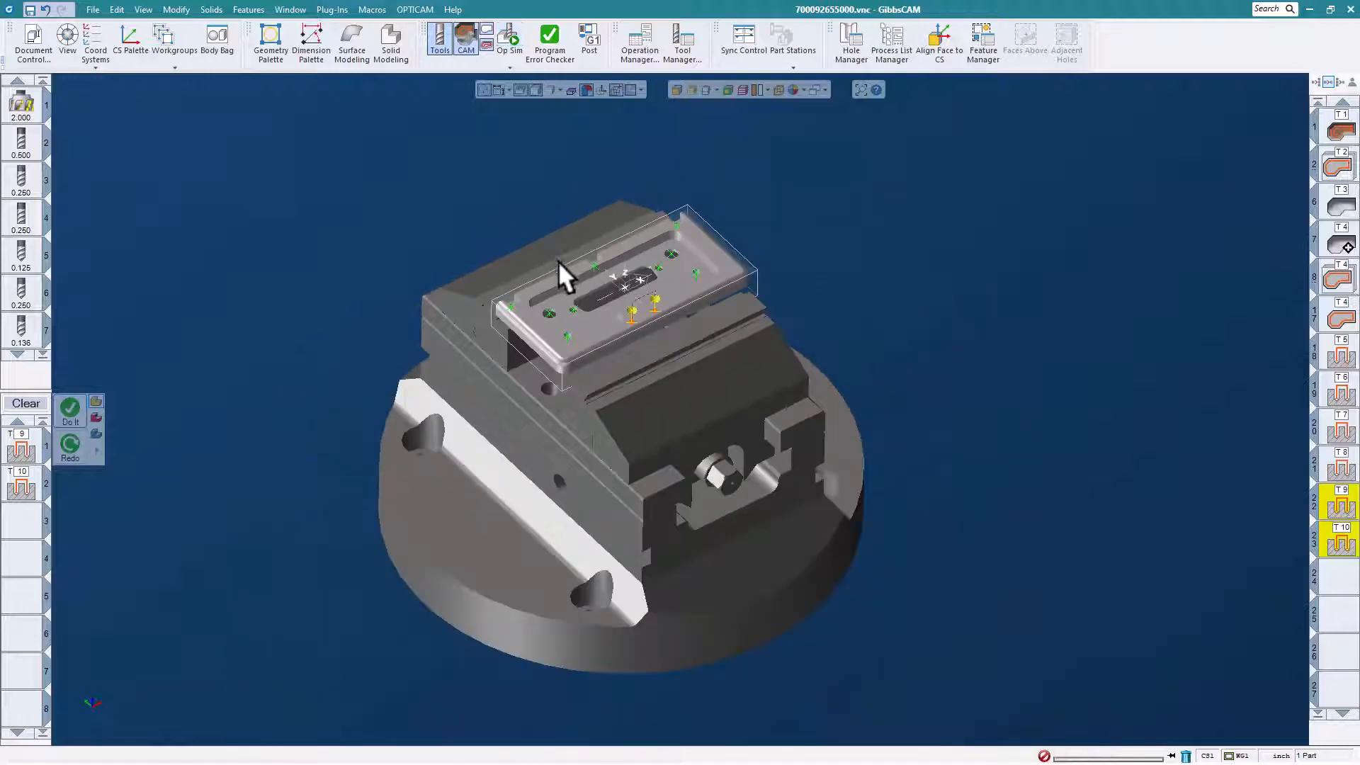
click(511, 66)
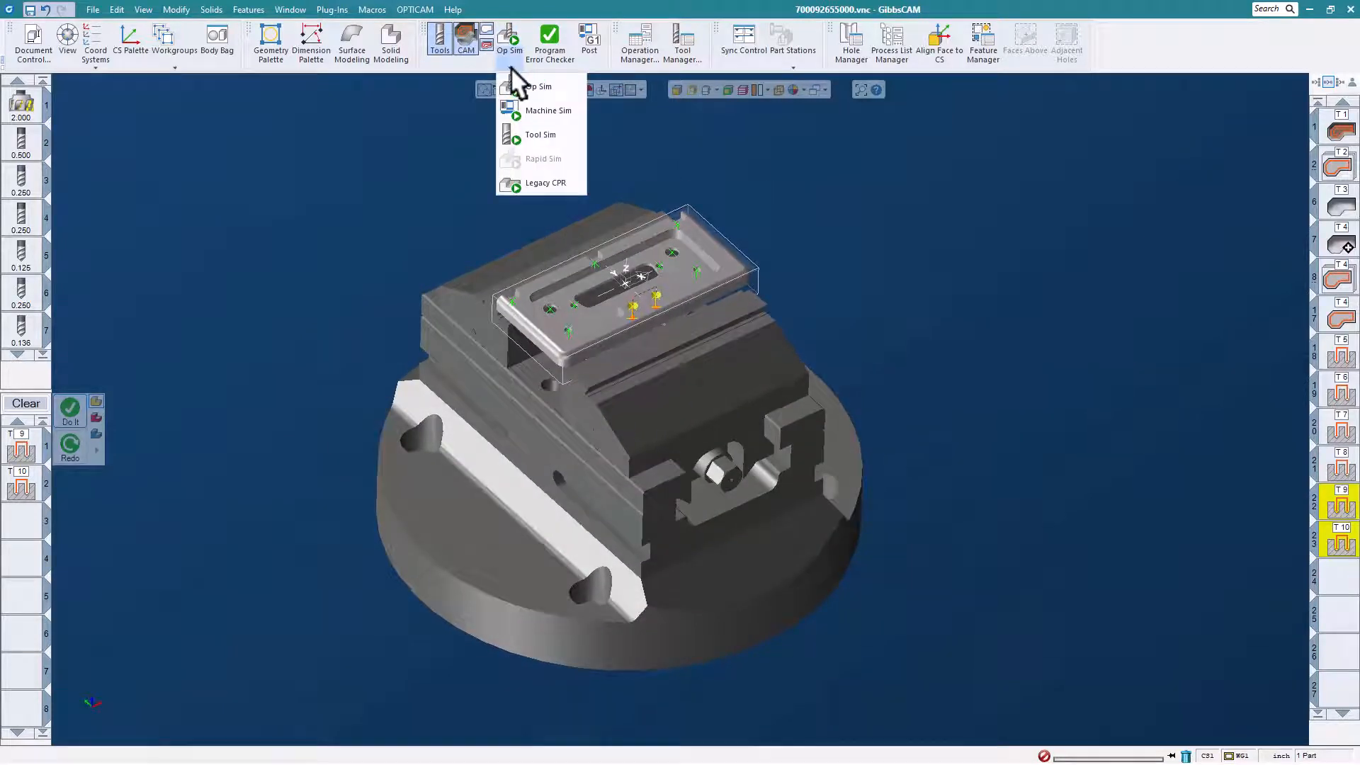
click(538, 109)
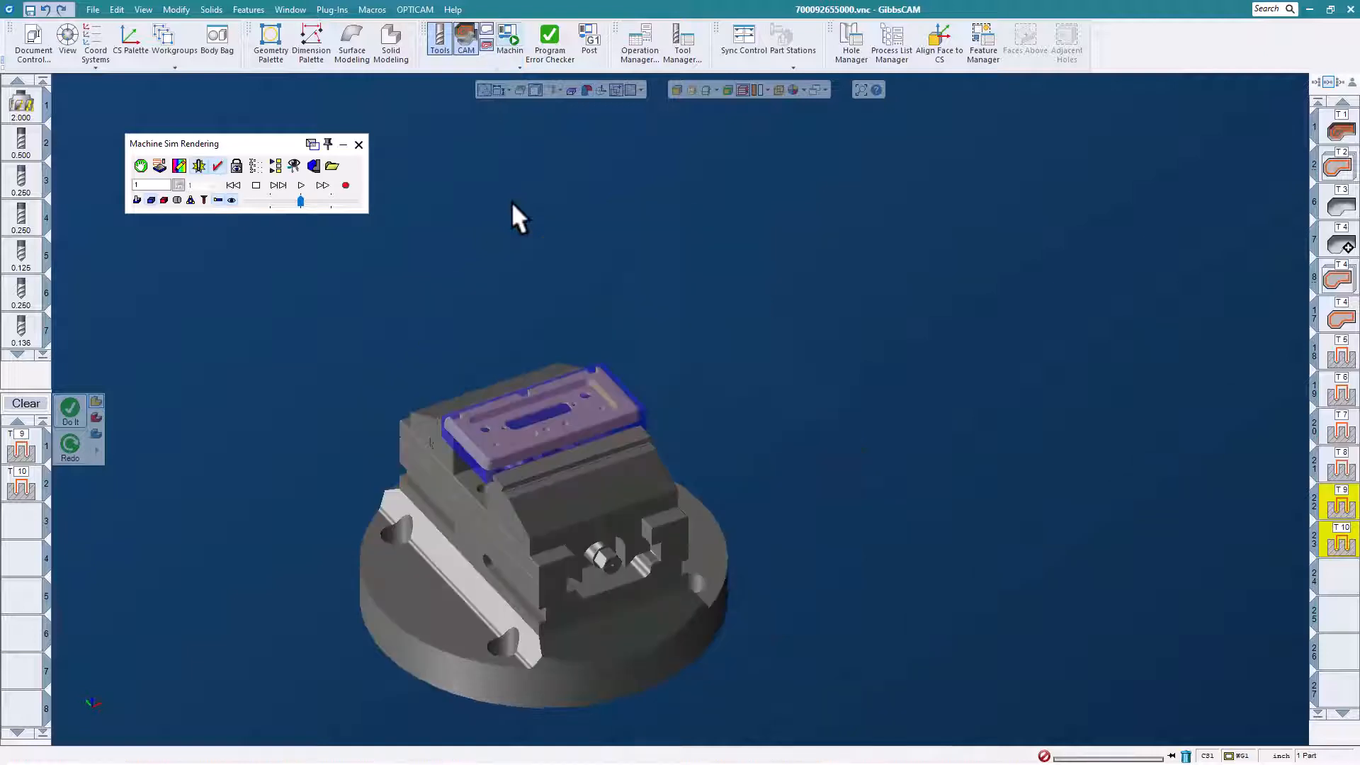
click(332, 165)
scroll(645, 355, up, 2)
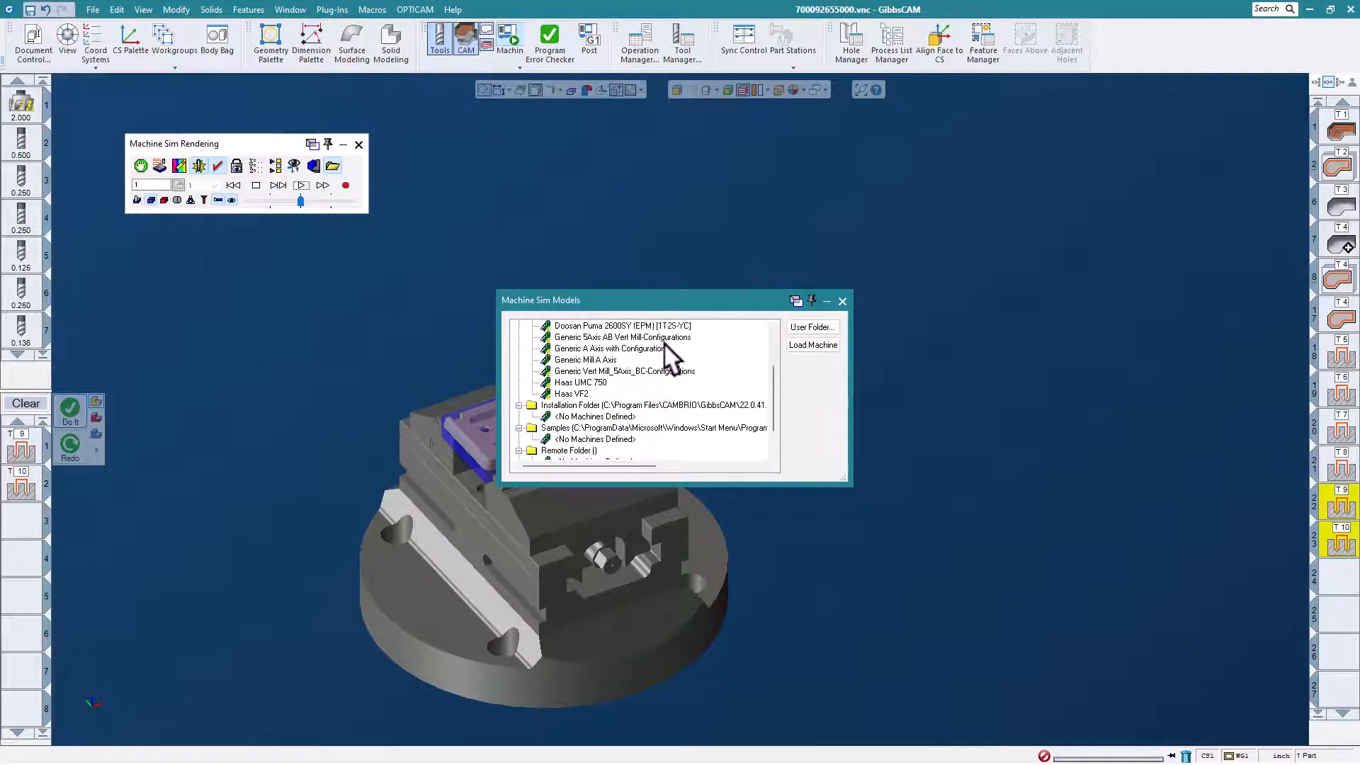
click(611, 337)
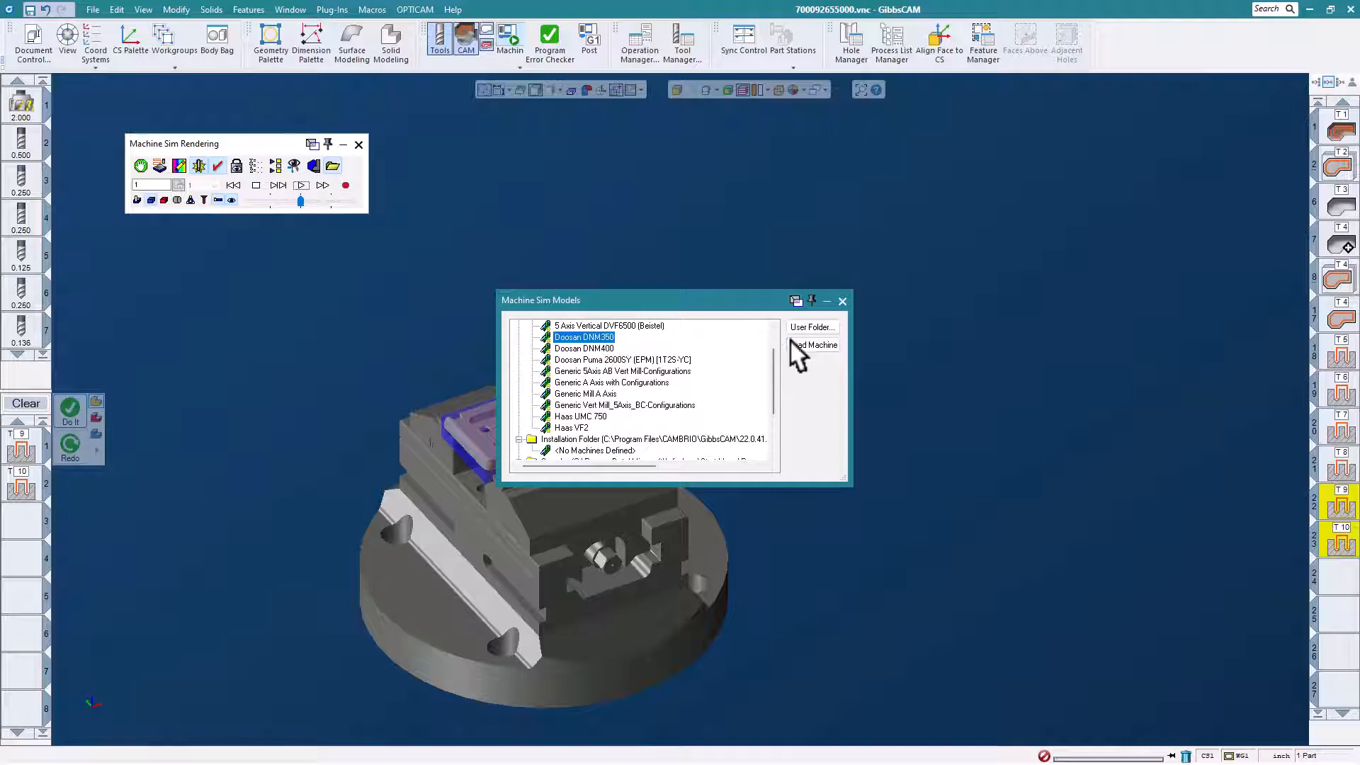
click(813, 345)
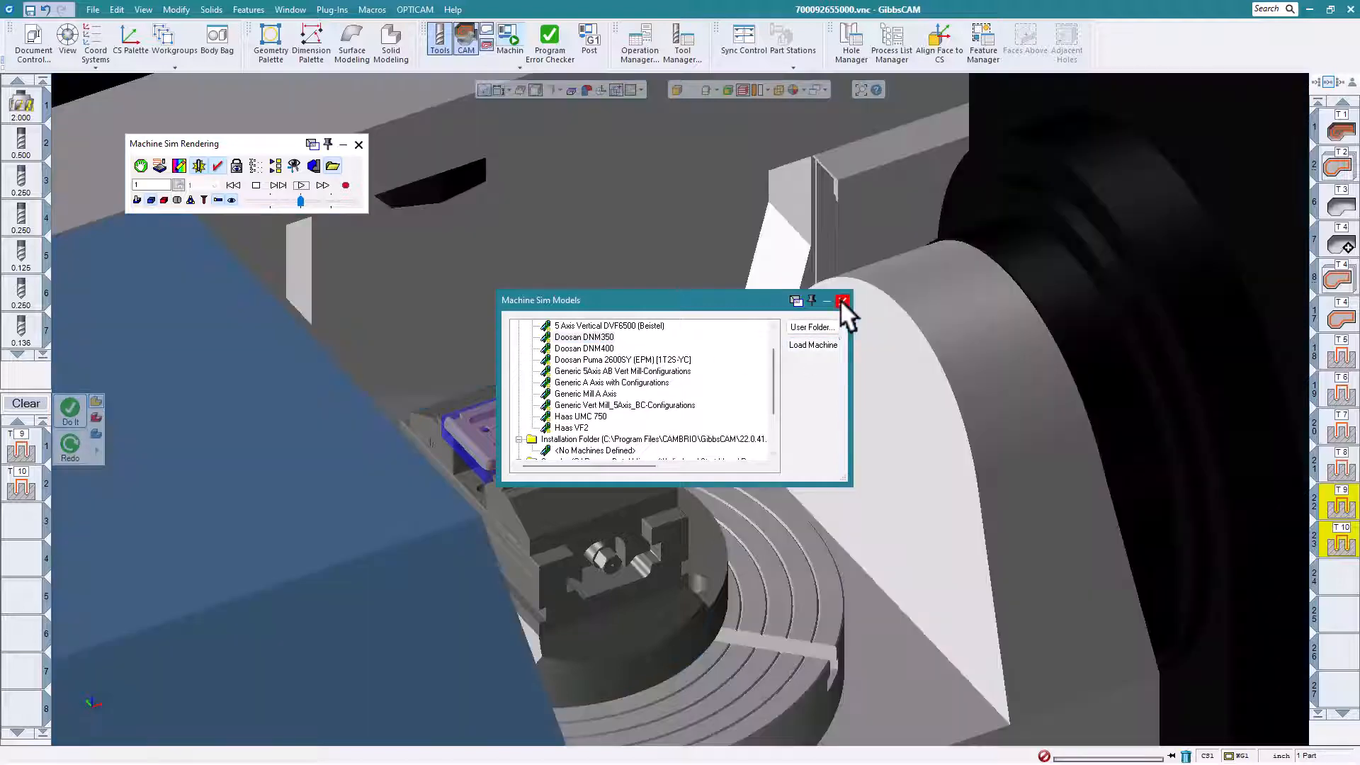
click(842, 301)
Play the machine simulation of the whole program, examine the part on the rotary table, and close the simulation.
middle_drag(724, 659, 605, 571)
scroll(640, 599, down, 3)
scroll(605, 572, down, 4)
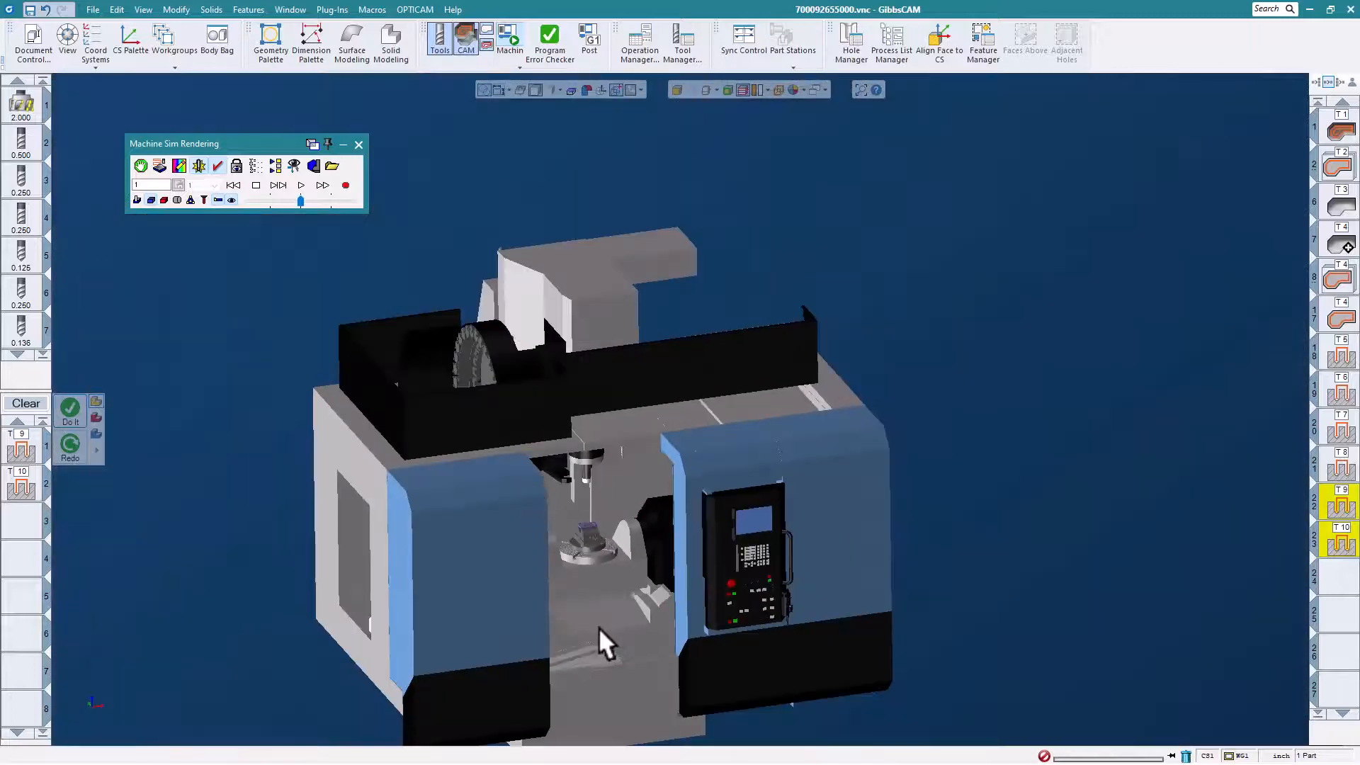
scroll(596, 622, up, 5)
middle_drag(623, 457, 630, 436)
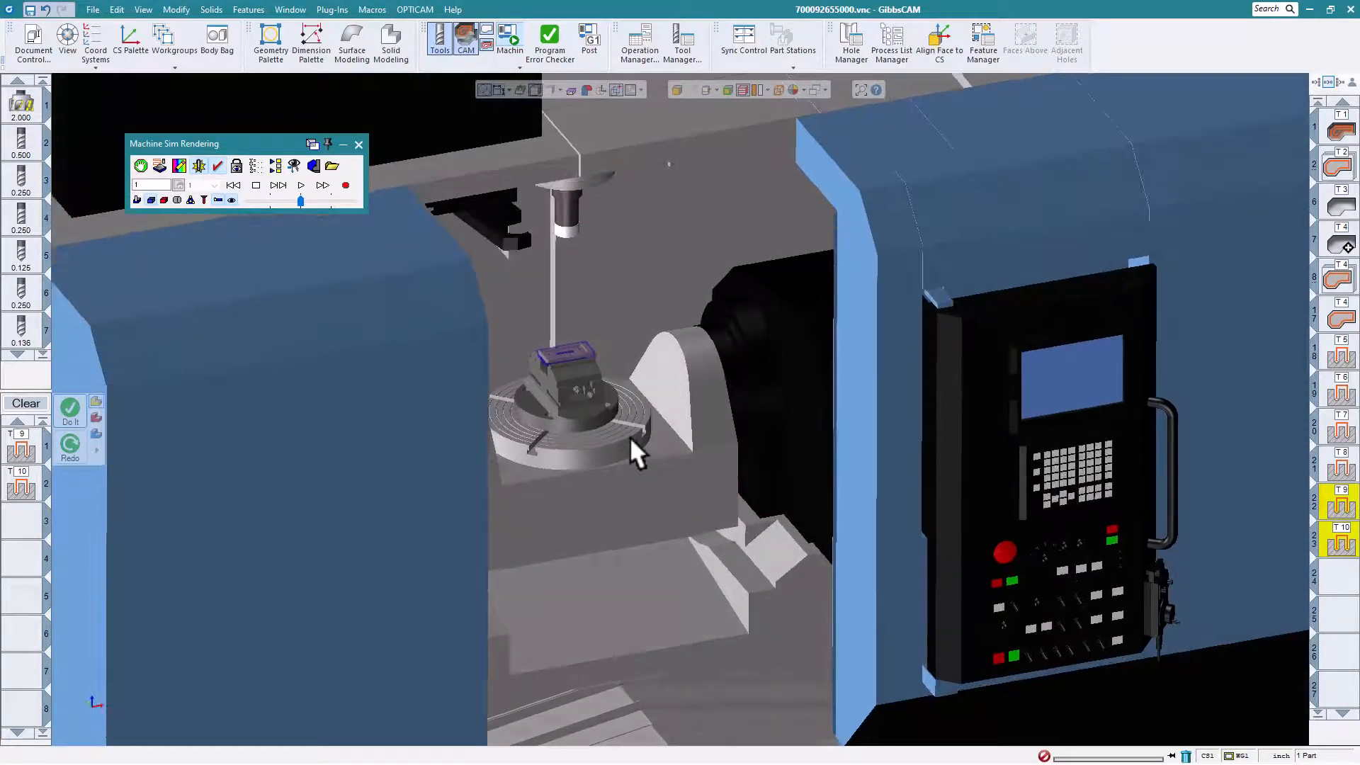
drag(301, 201, 286, 202)
click(300, 185)
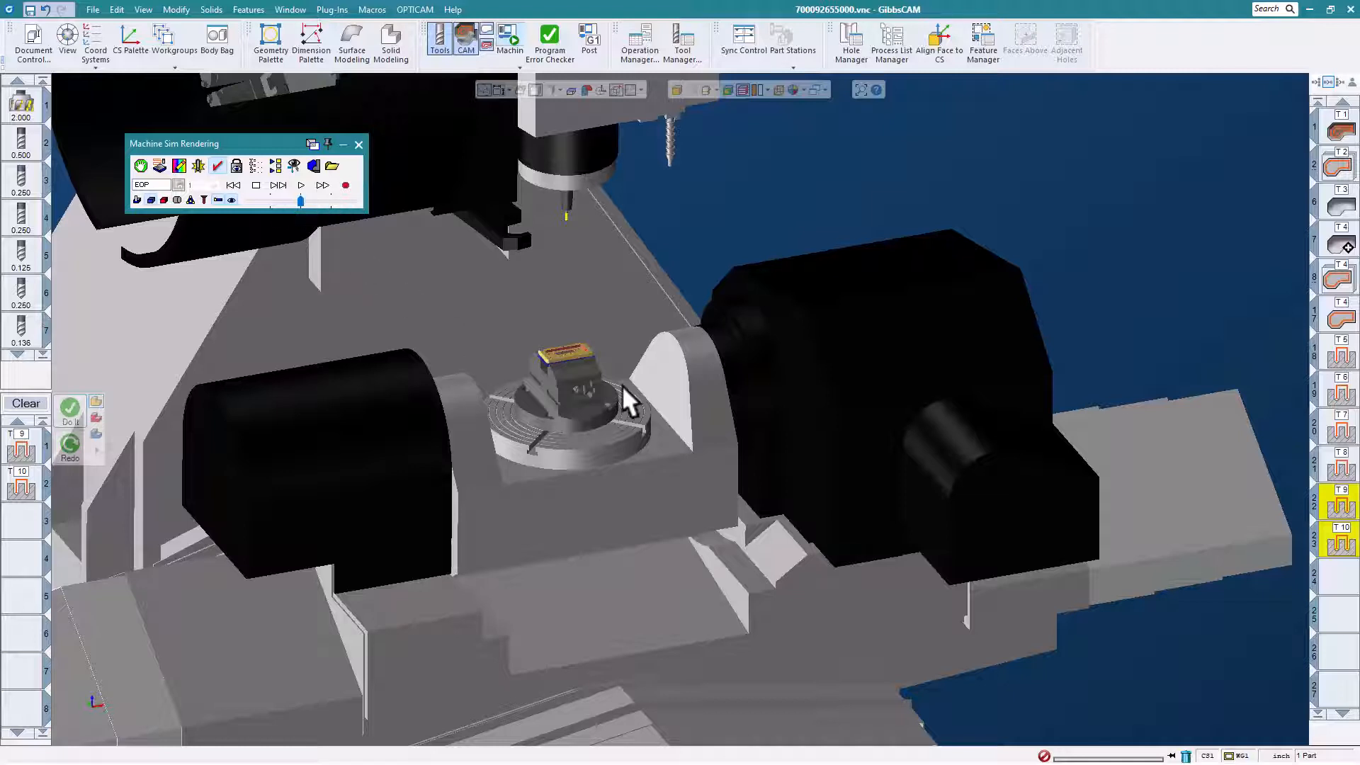
scroll(620, 385, down, 2)
middle_drag(575, 398, 585, 431)
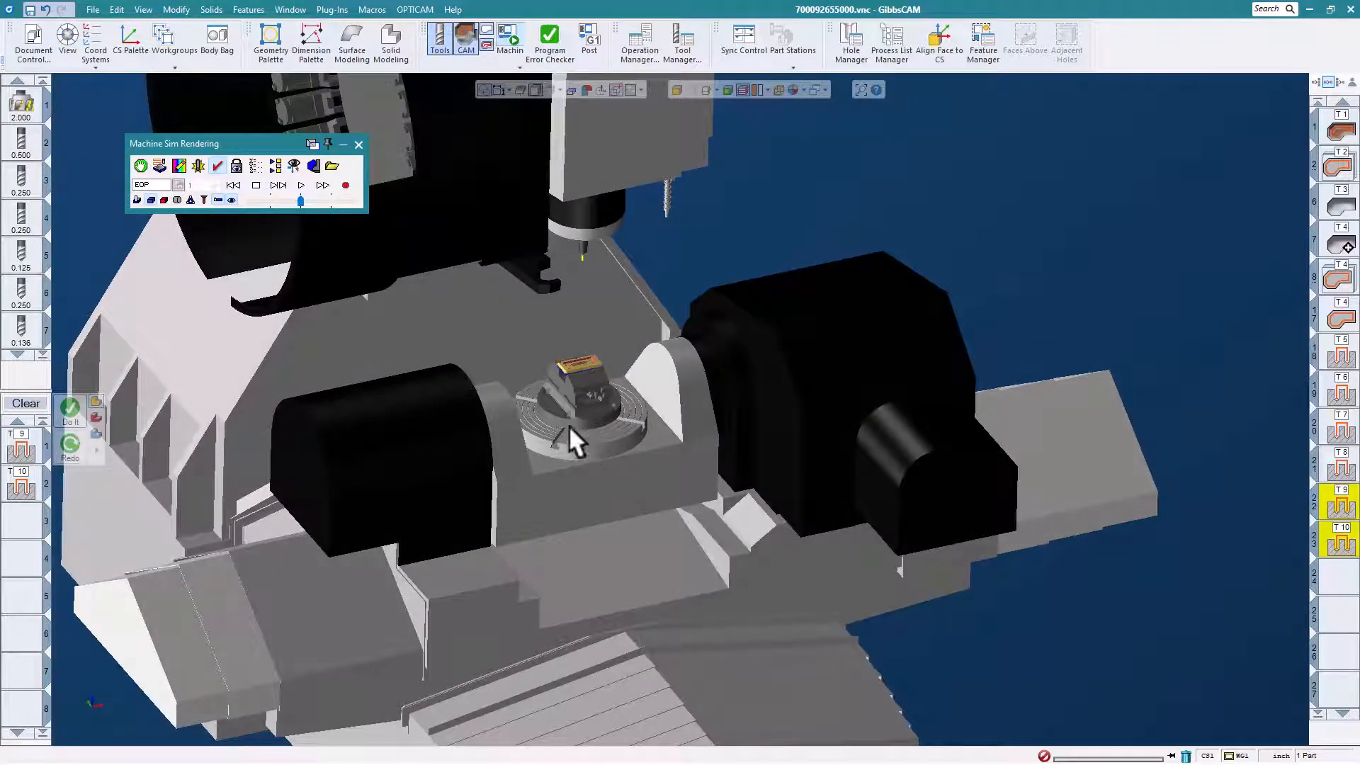
click(359, 144)
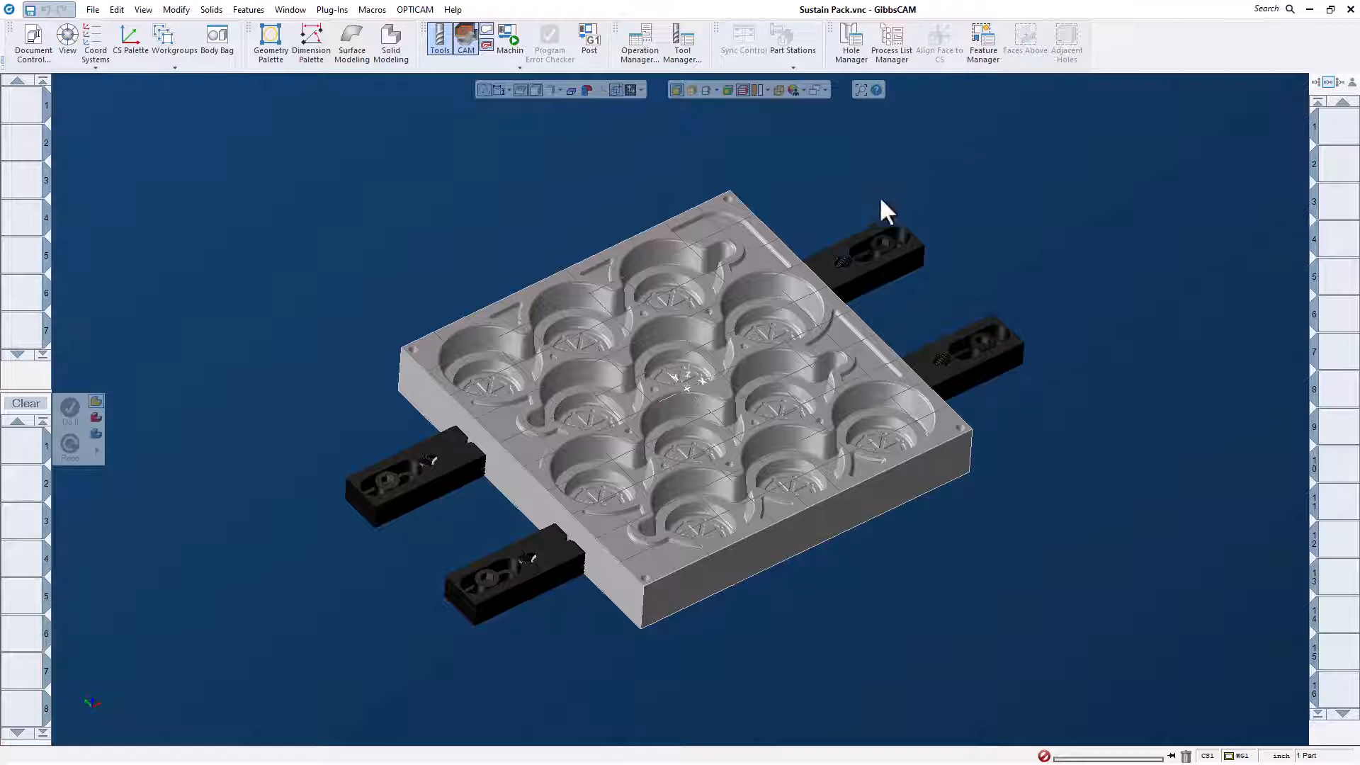
Generate a face milling operation over the mold's top with the saved 2 inch face mill process.
click(894, 49)
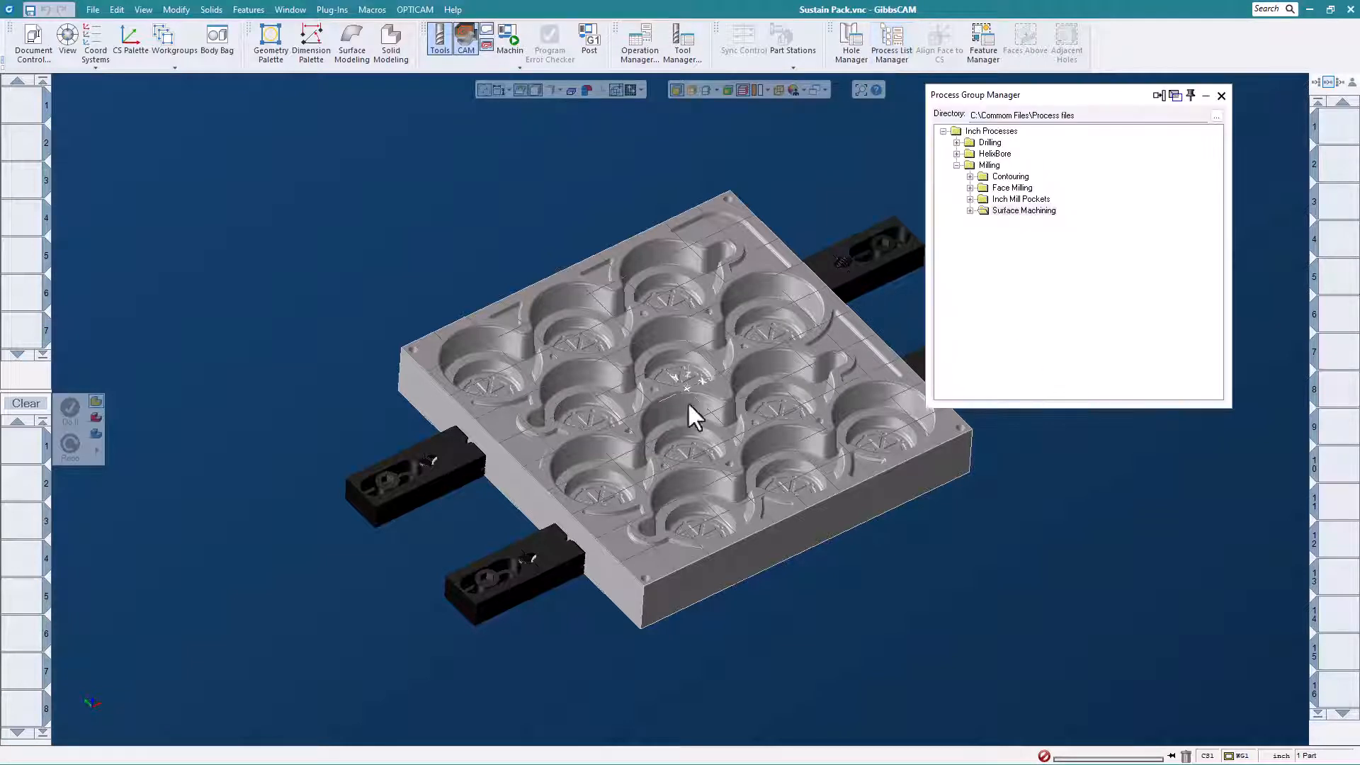
click(969, 188)
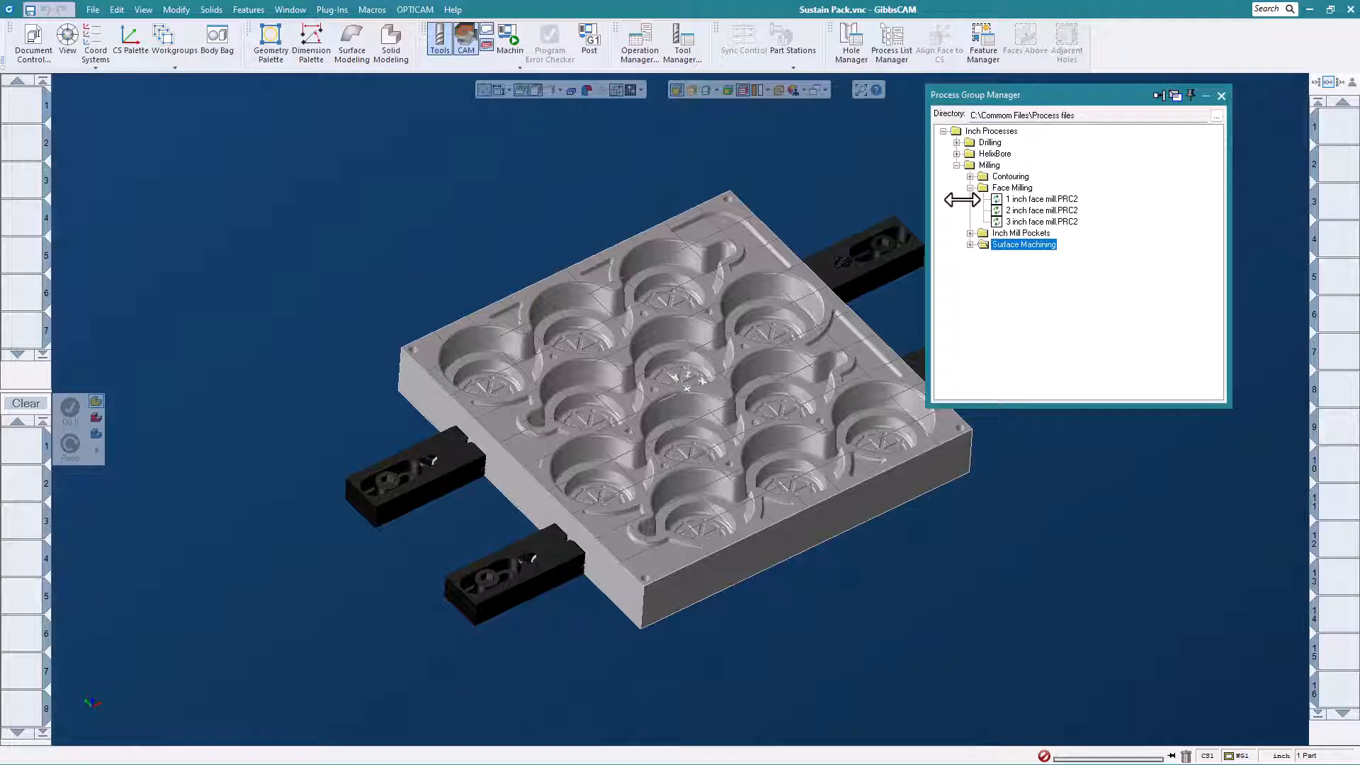
click(996, 211)
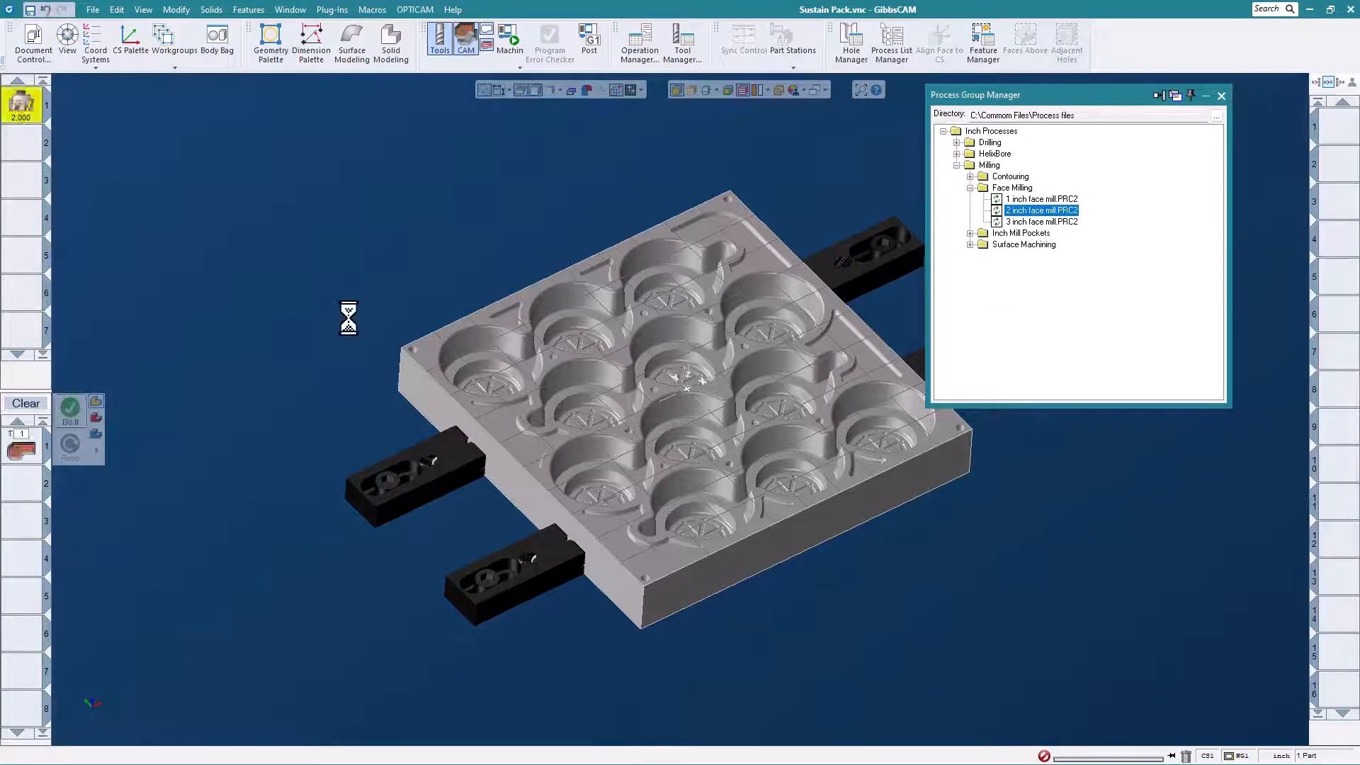
click(70, 408)
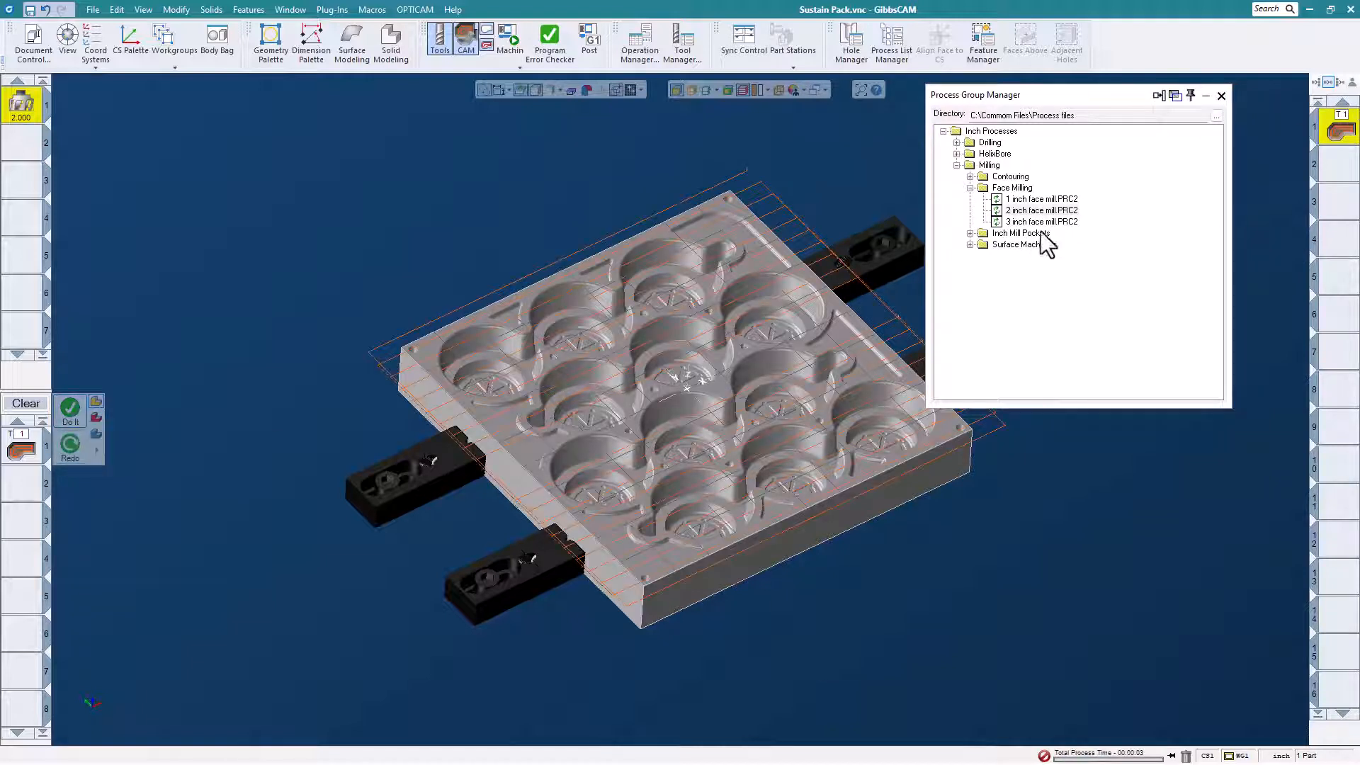
click(969, 188)
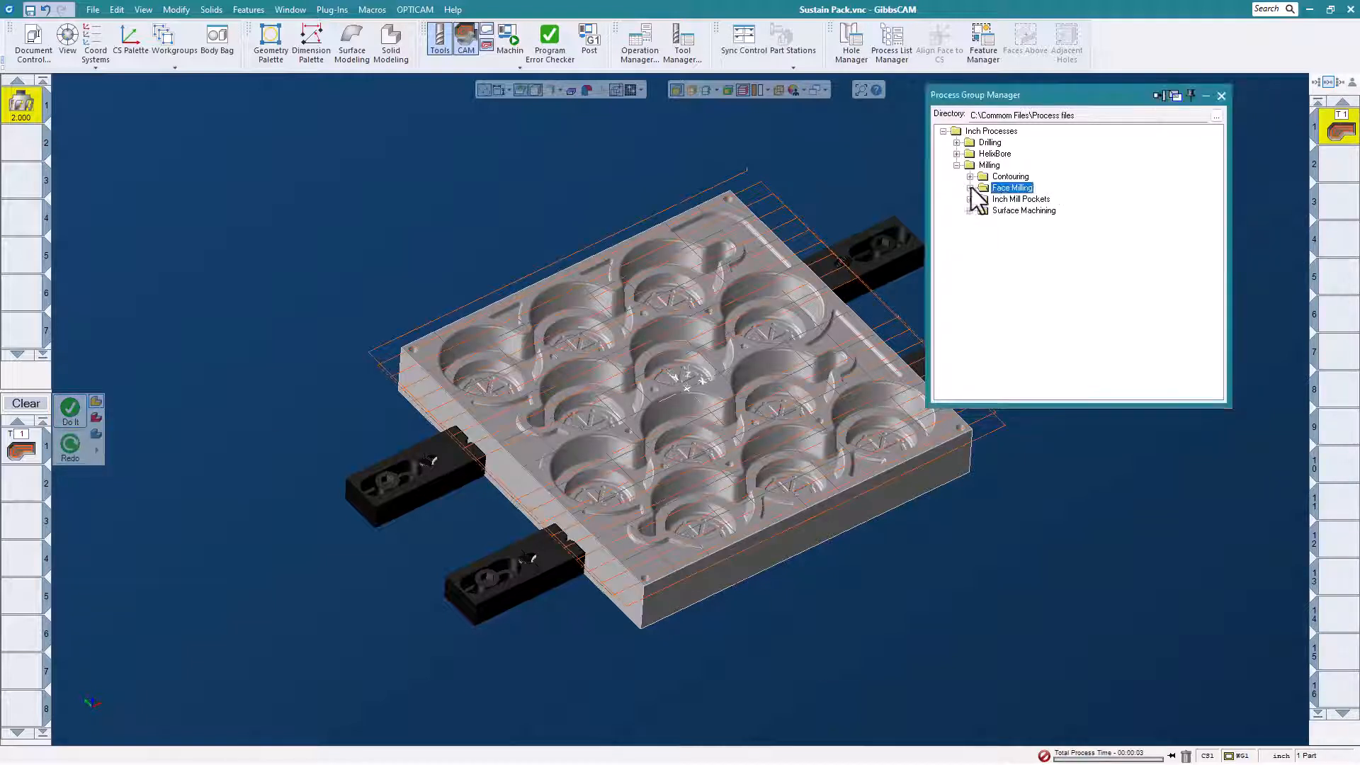
Rough the Top Pocket and Second Pocket features with the saved .500 3 Flute End Mill .100 Step Downs-.020 XY Stock process.
click(983, 44)
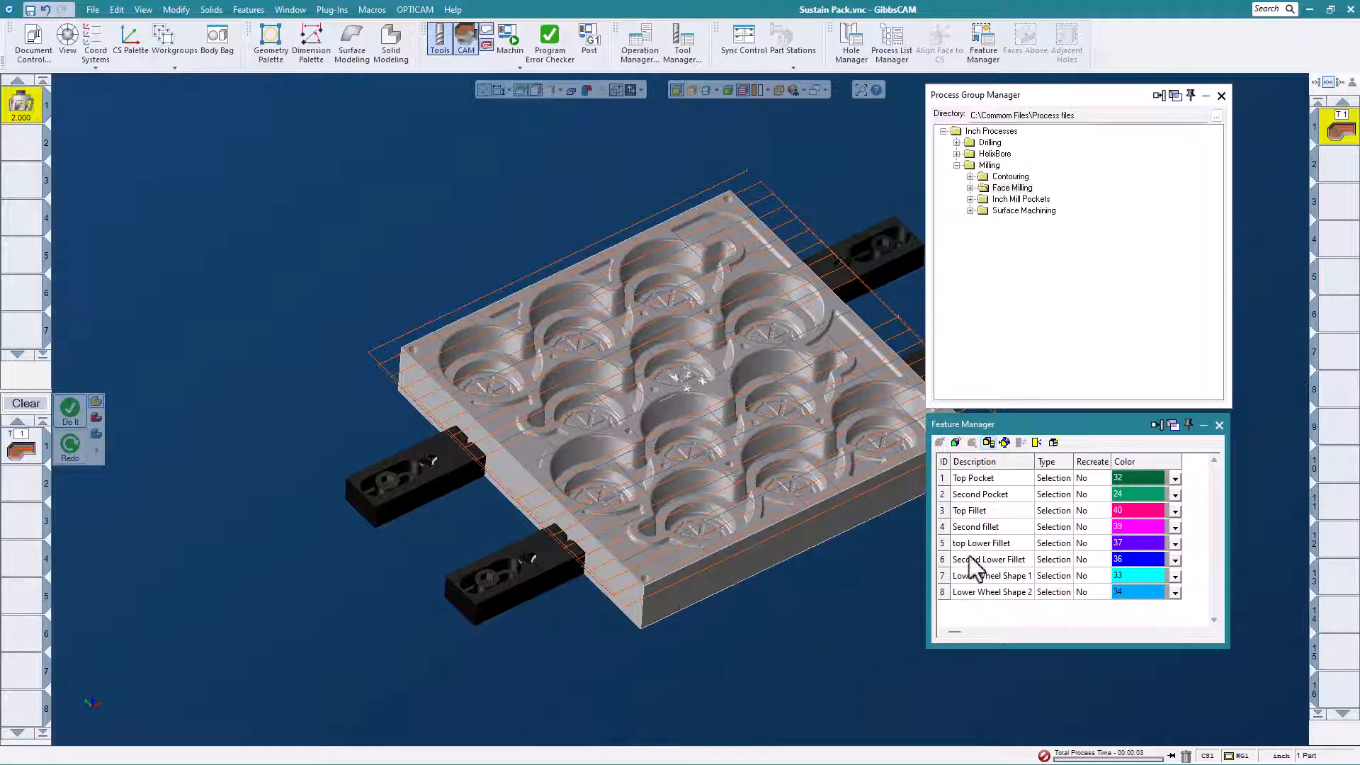
click(984, 479)
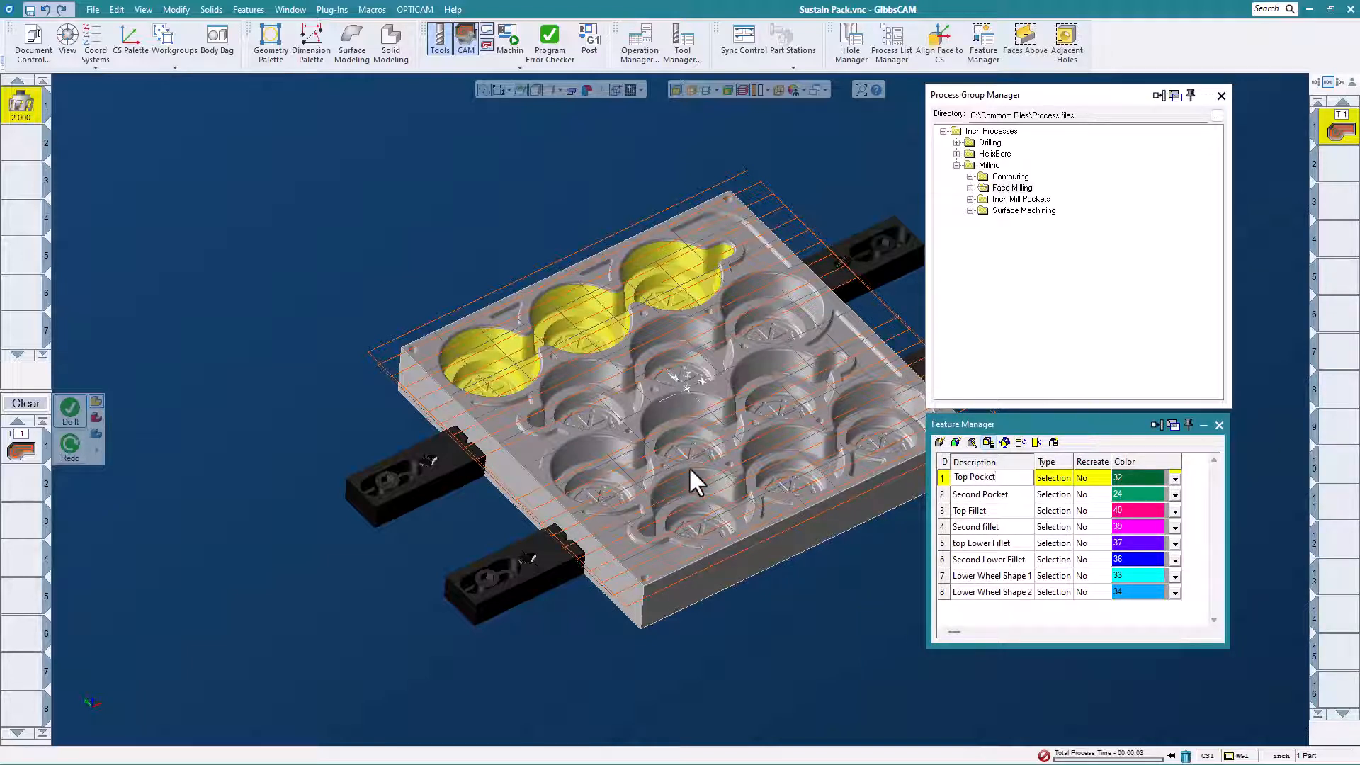
click(969, 199)
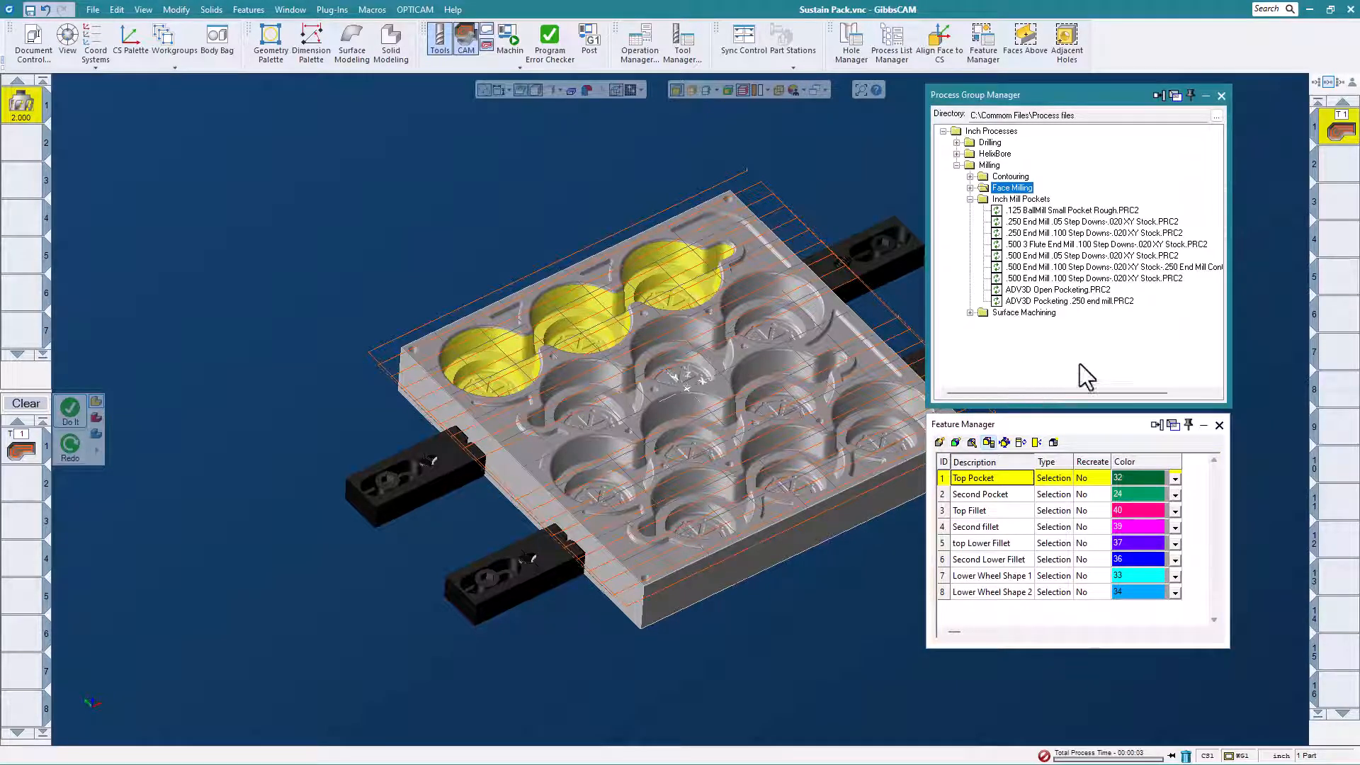
double_click(1095, 245)
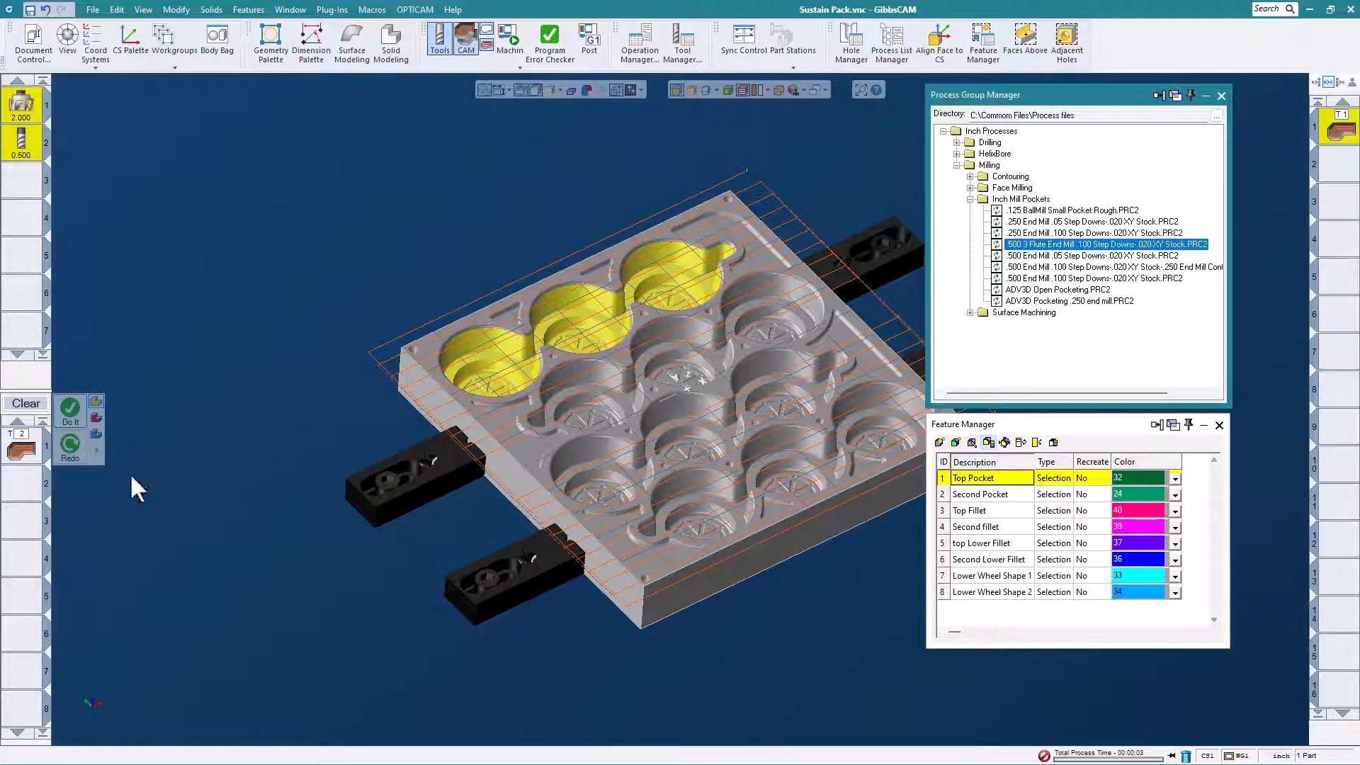
click(70, 410)
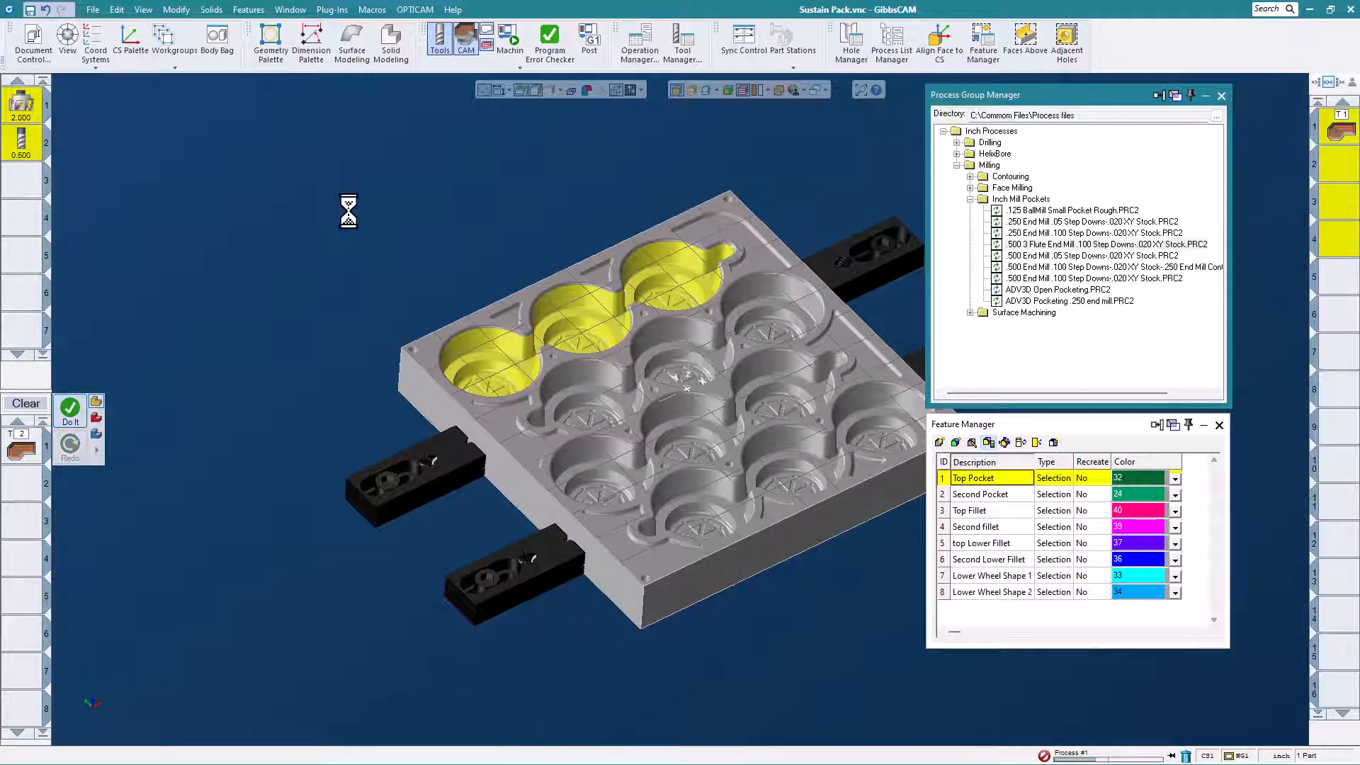
click(992, 494)
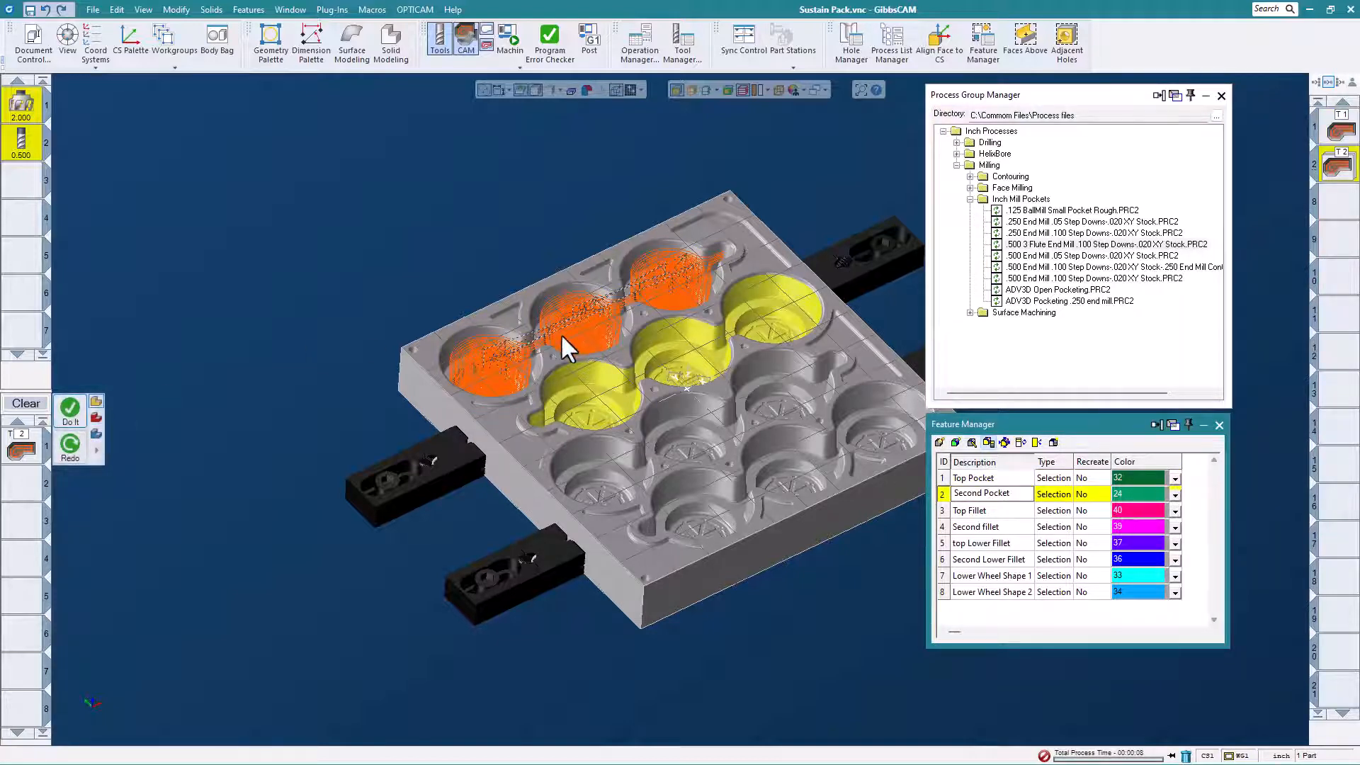
click(66, 405)
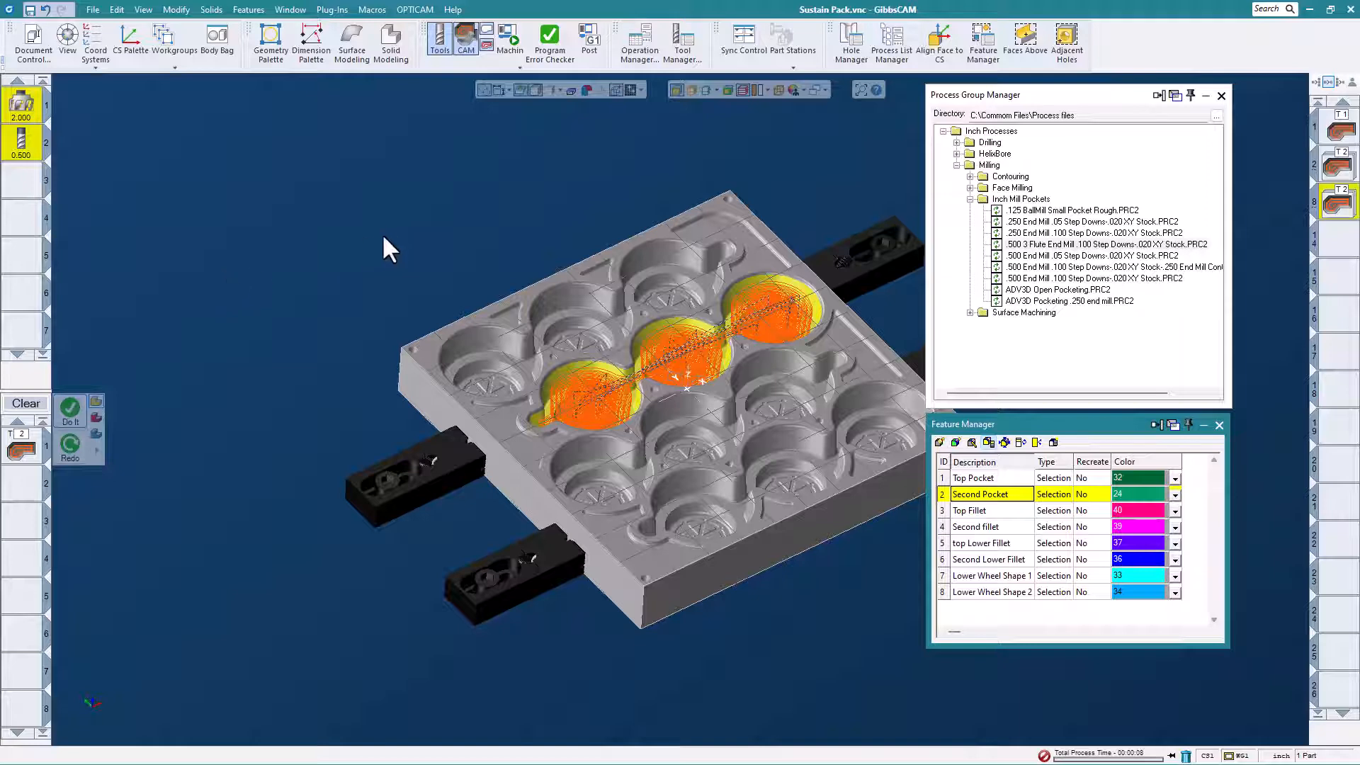
Generate surface machining operations on the Top Fillet and Second fillet features with the saved .250 Surface flow process.
click(983, 510)
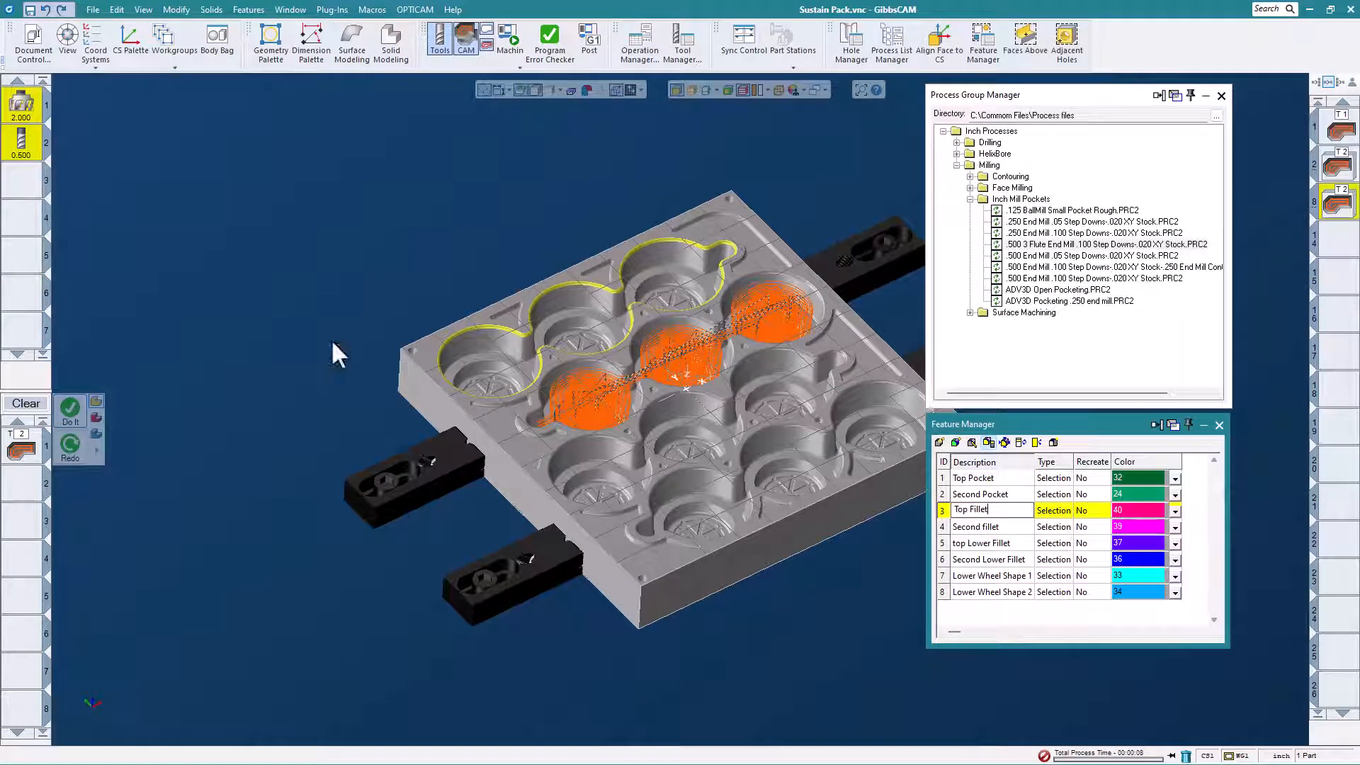
click(971, 199)
click(970, 210)
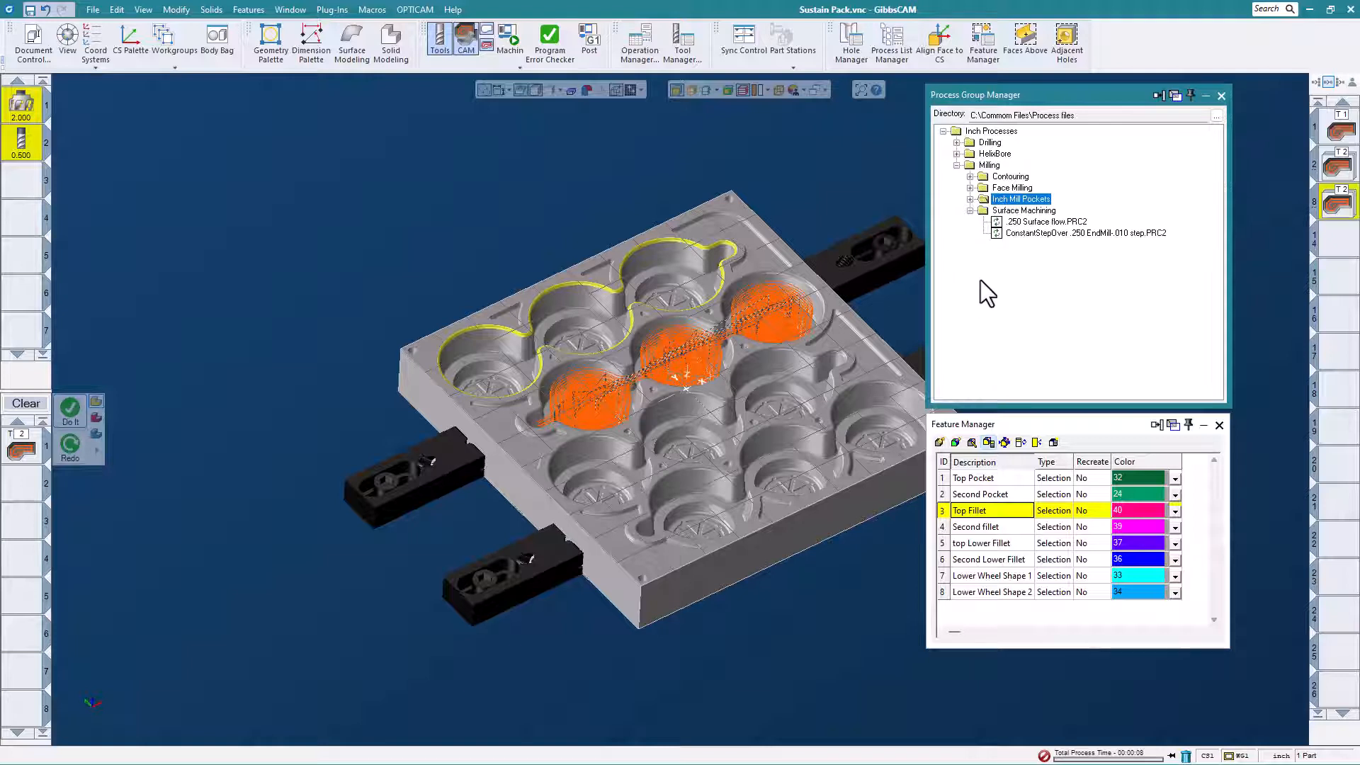
drag(1038, 224, 113, 382)
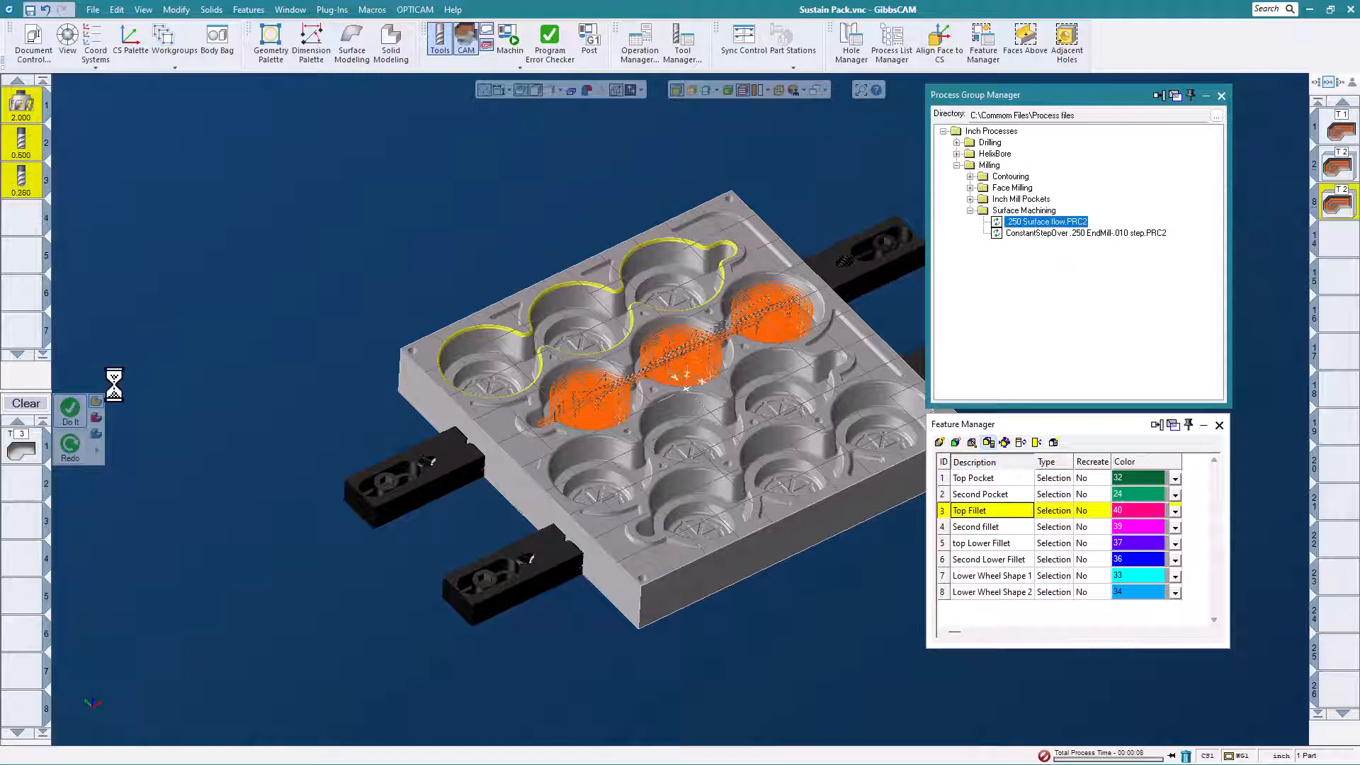
click(77, 418)
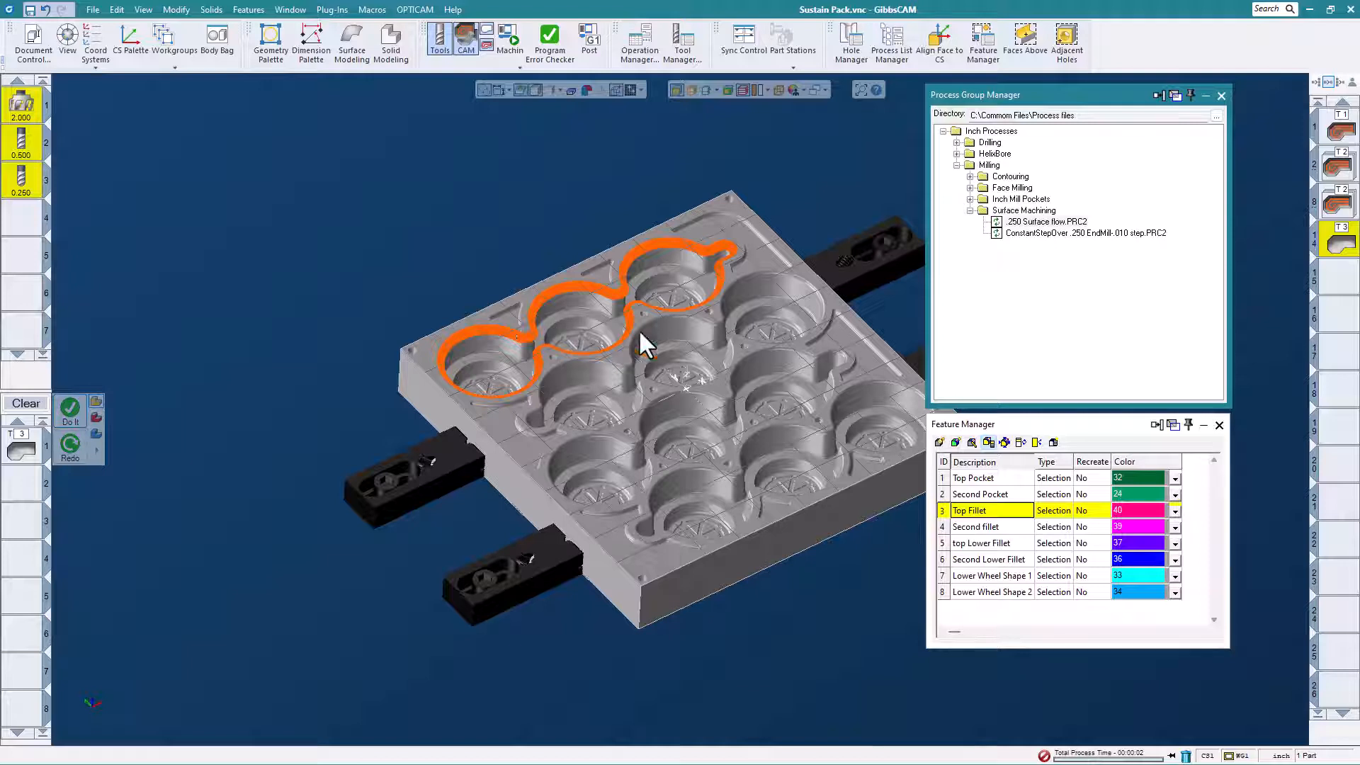
click(969, 526)
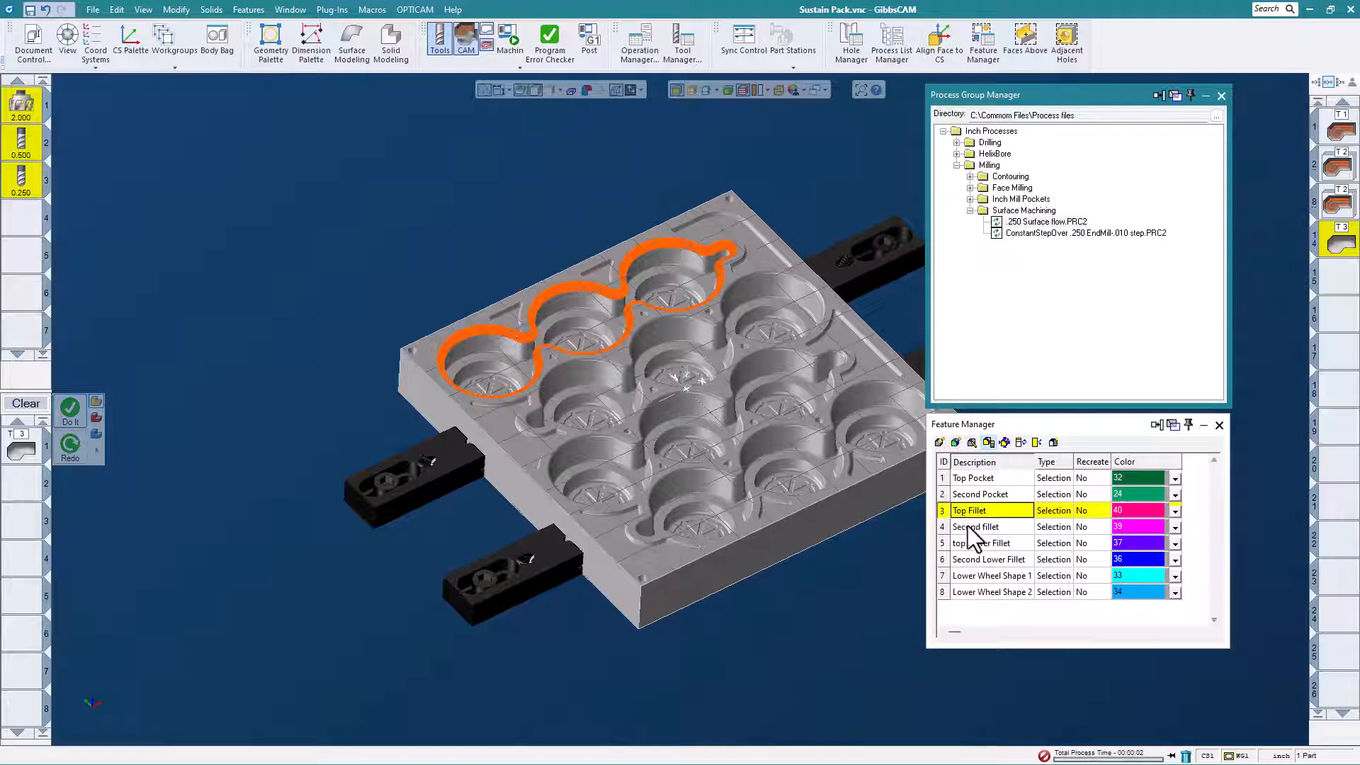
click(74, 415)
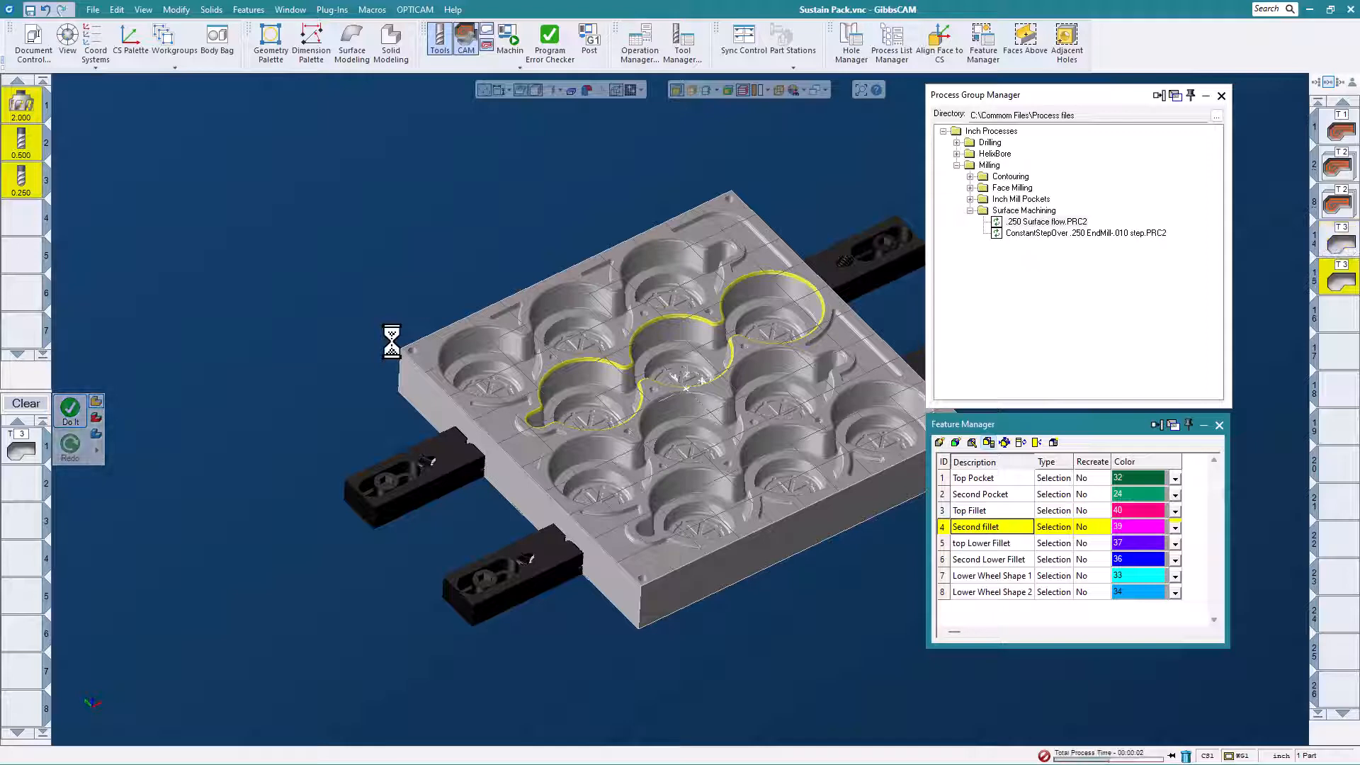
Play the machine simulation of the mold's operations at maximum speed, examine the cut pockets from several views, and close it.
click(507, 43)
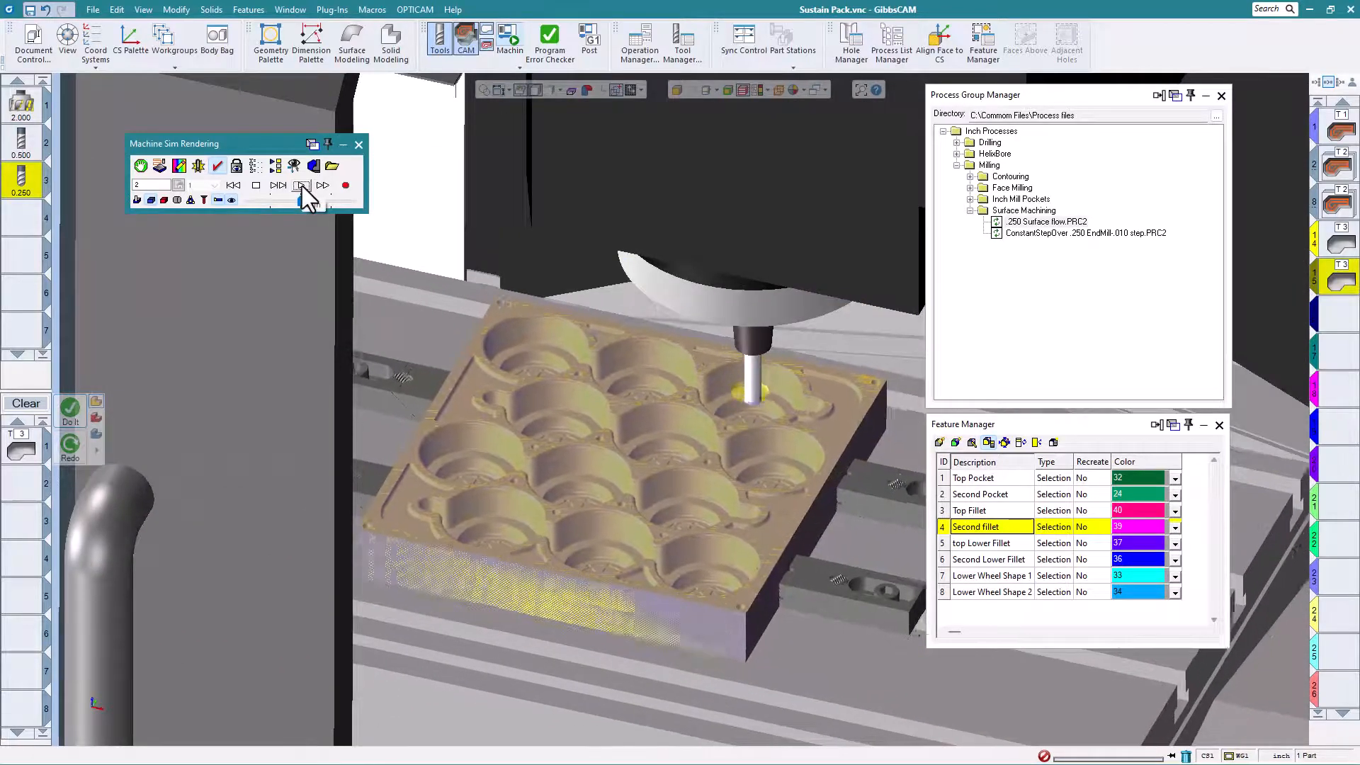
scroll(530, 339, down, 5)
drag(300, 202, 371, 206)
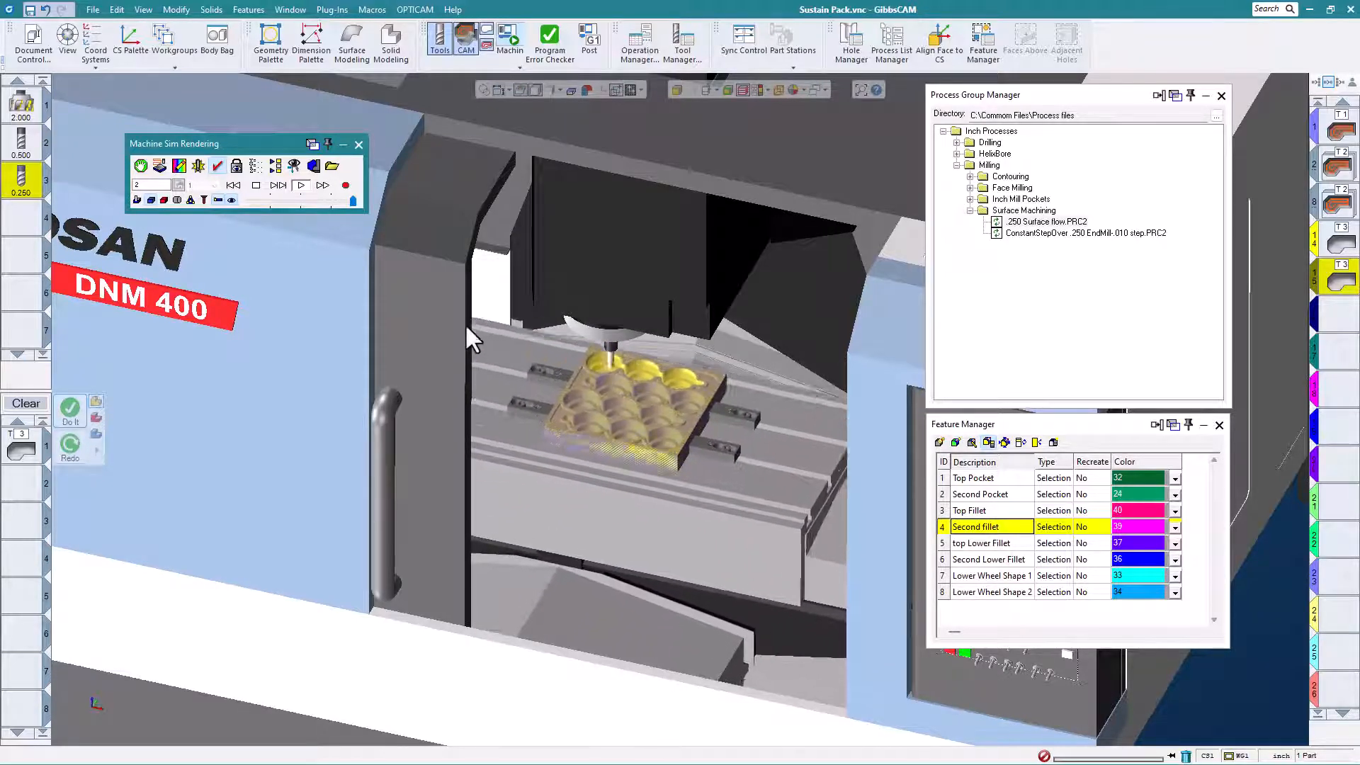
scroll(465, 385, down, 3)
middle_drag(443, 429, 369, 396)
scroll(623, 447, up, 5)
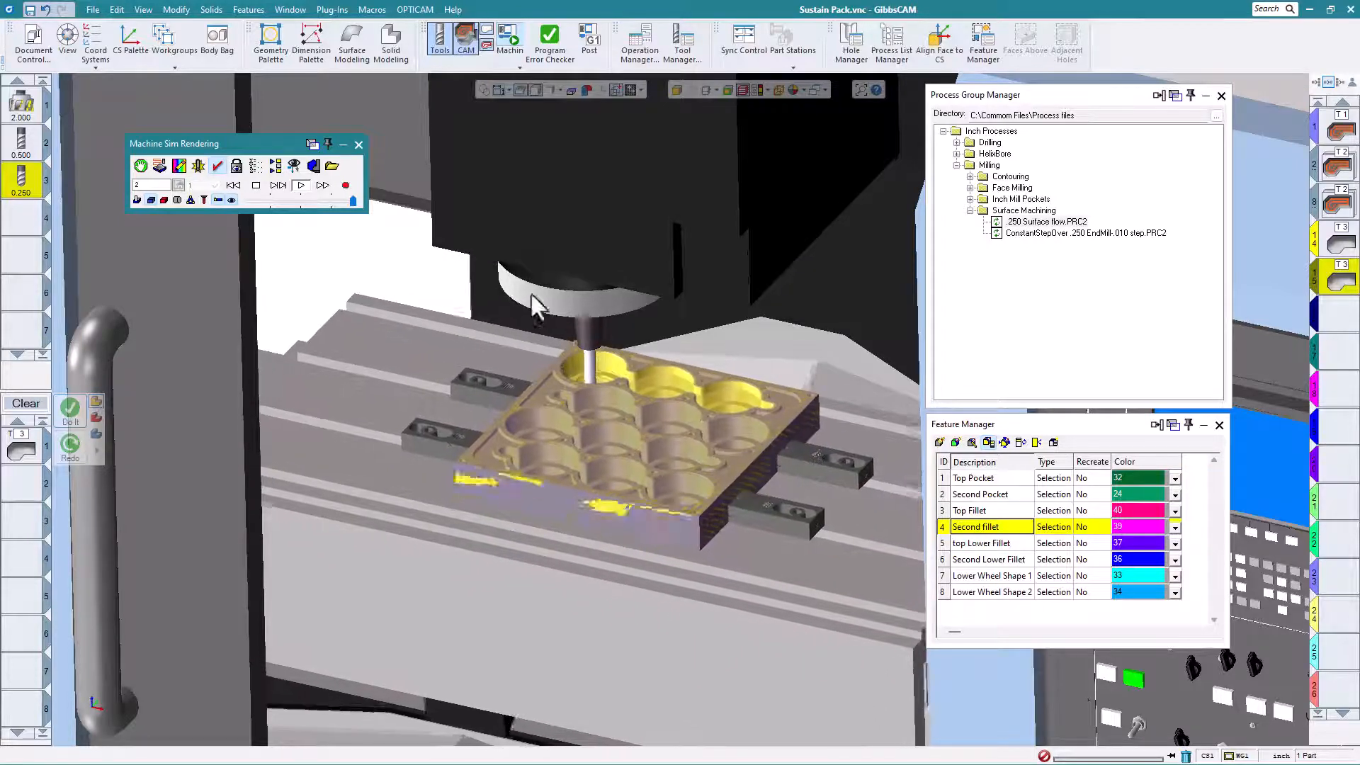
click(359, 144)
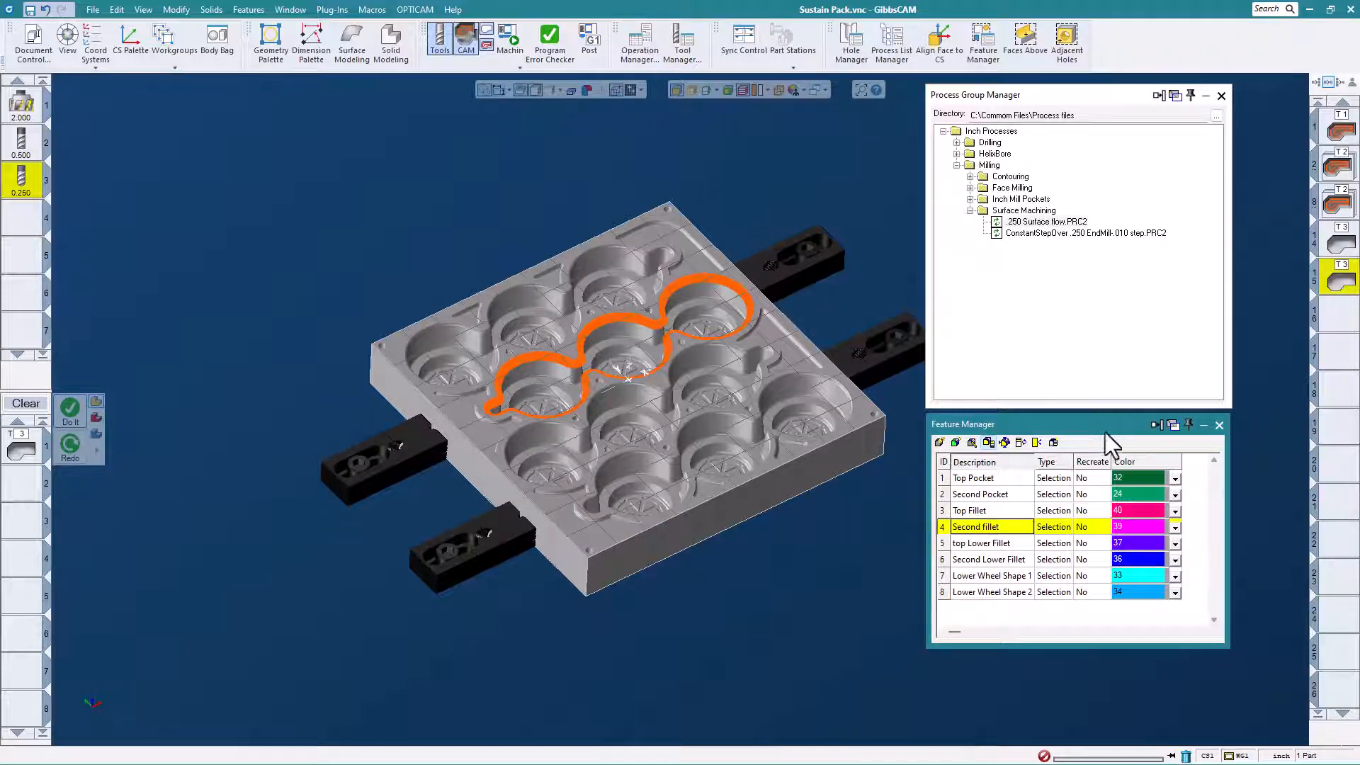
Select the Top Pocket roughing operations and use Transform Ops to translate a copy by V -5.5 in the XY plane, repeated once.
click(1341, 169)
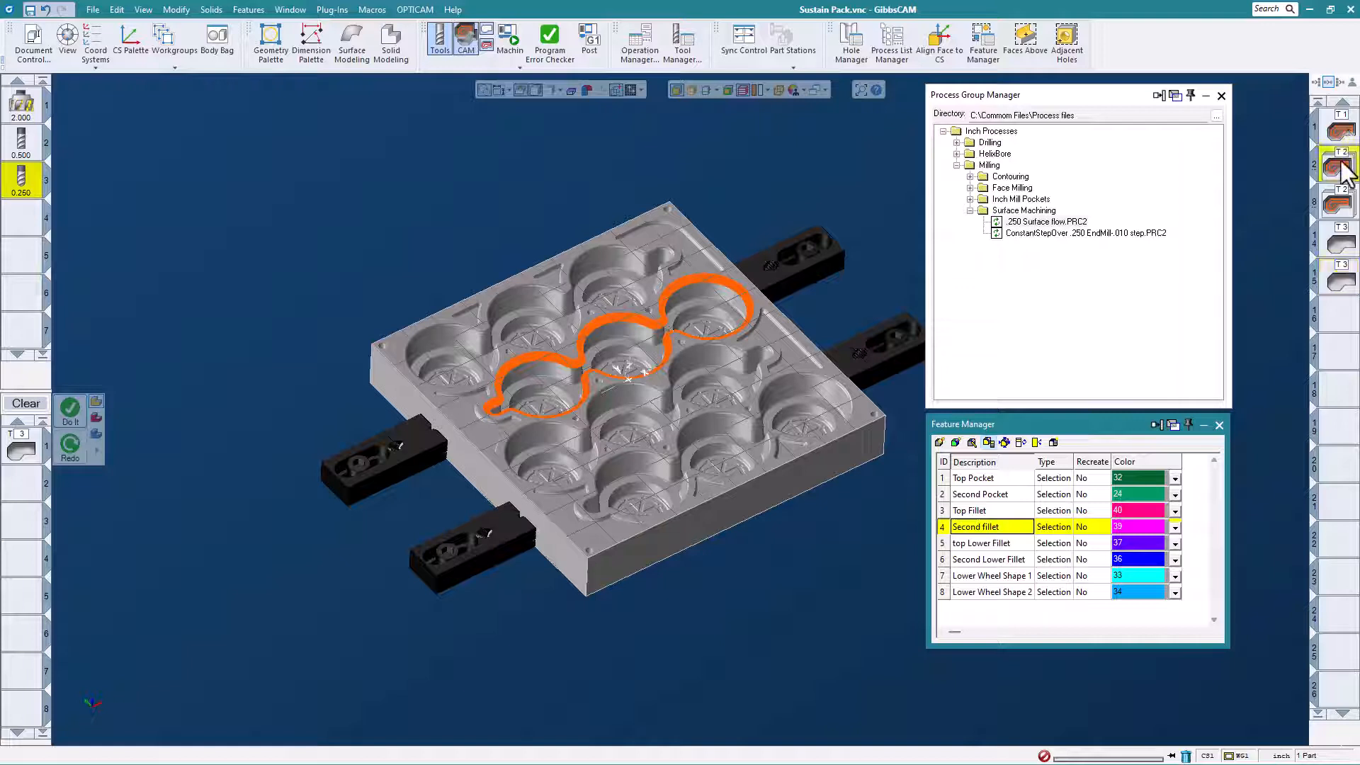
double_click(1341, 163)
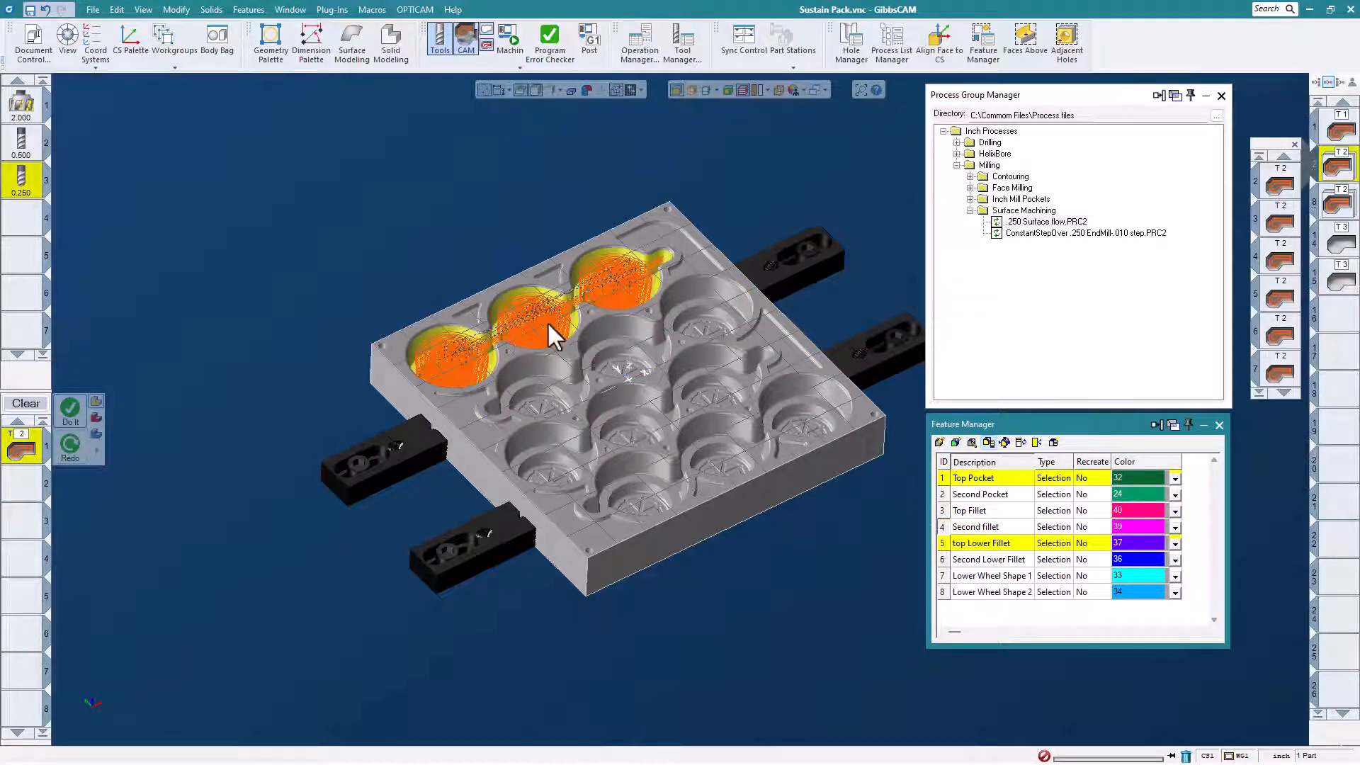
click(332, 9)
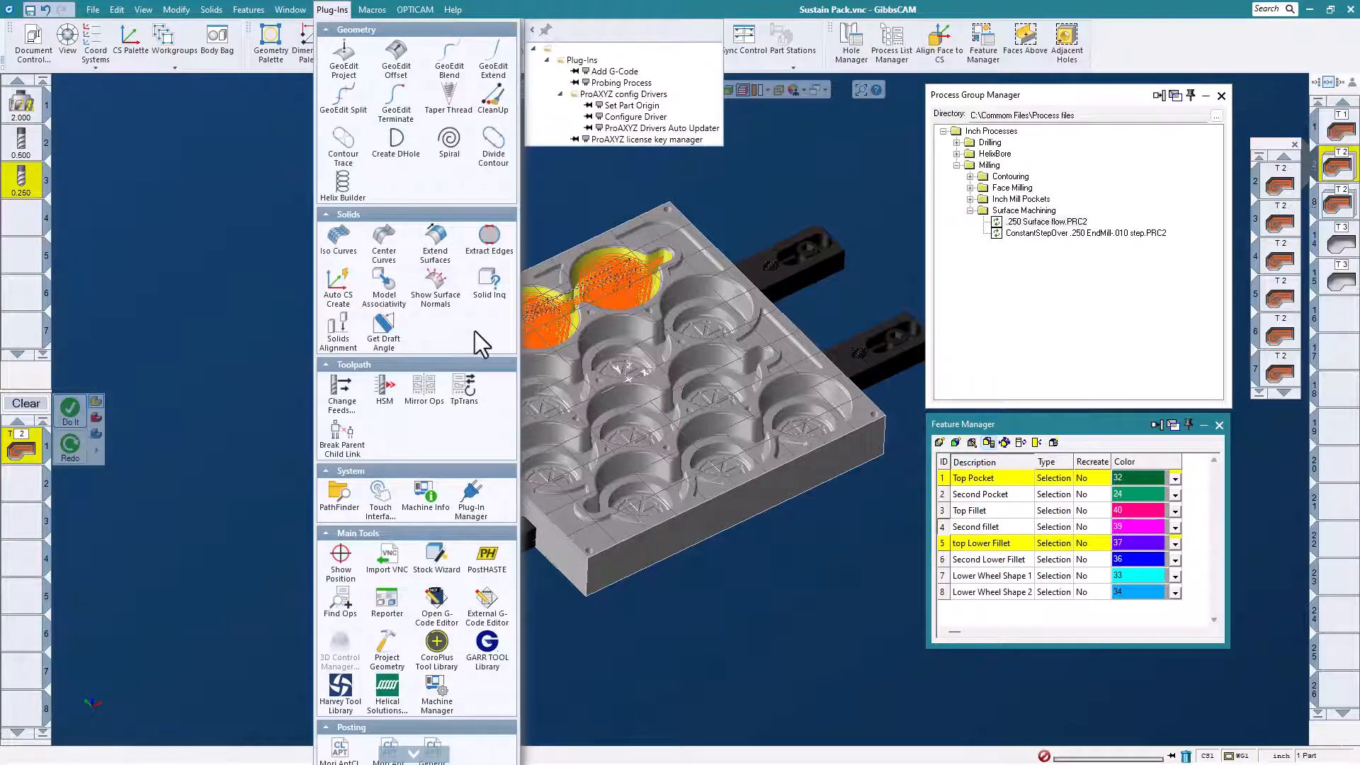
click(466, 386)
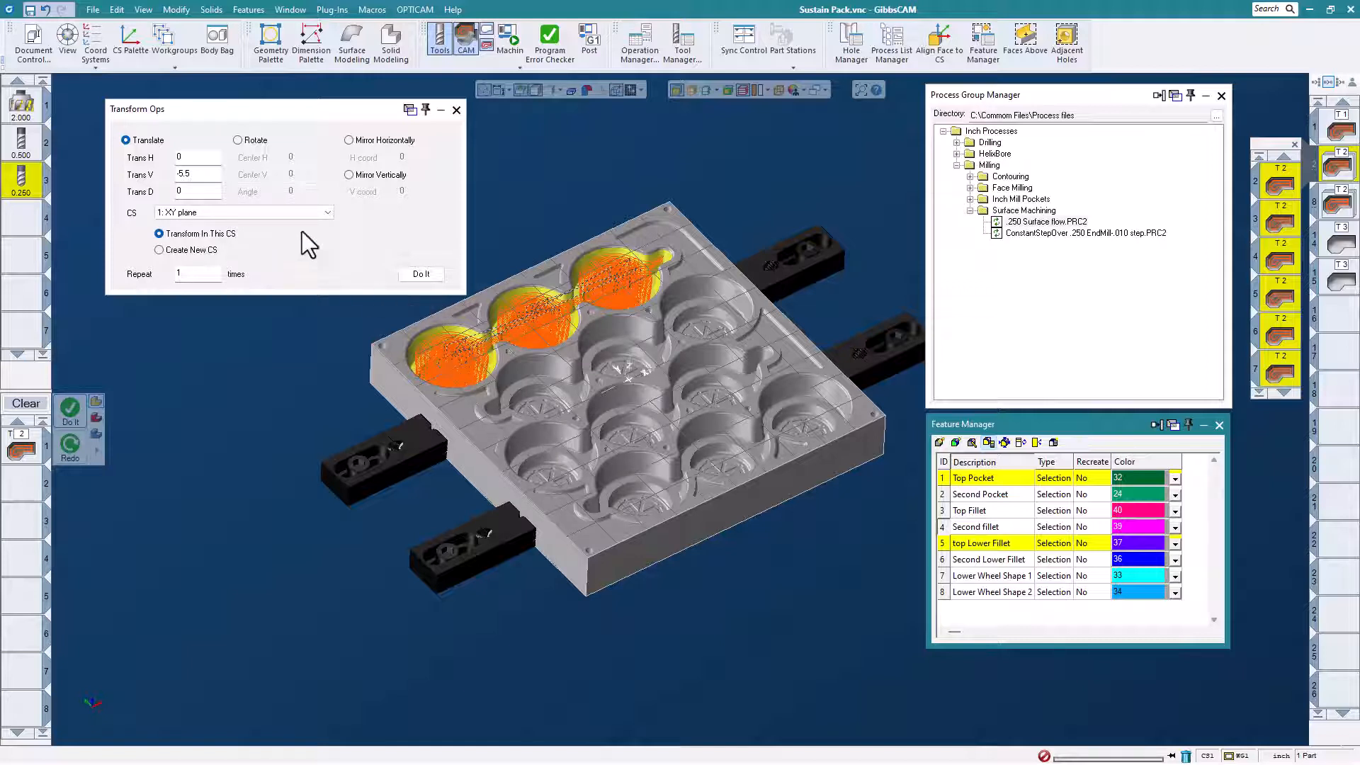
click(425, 275)
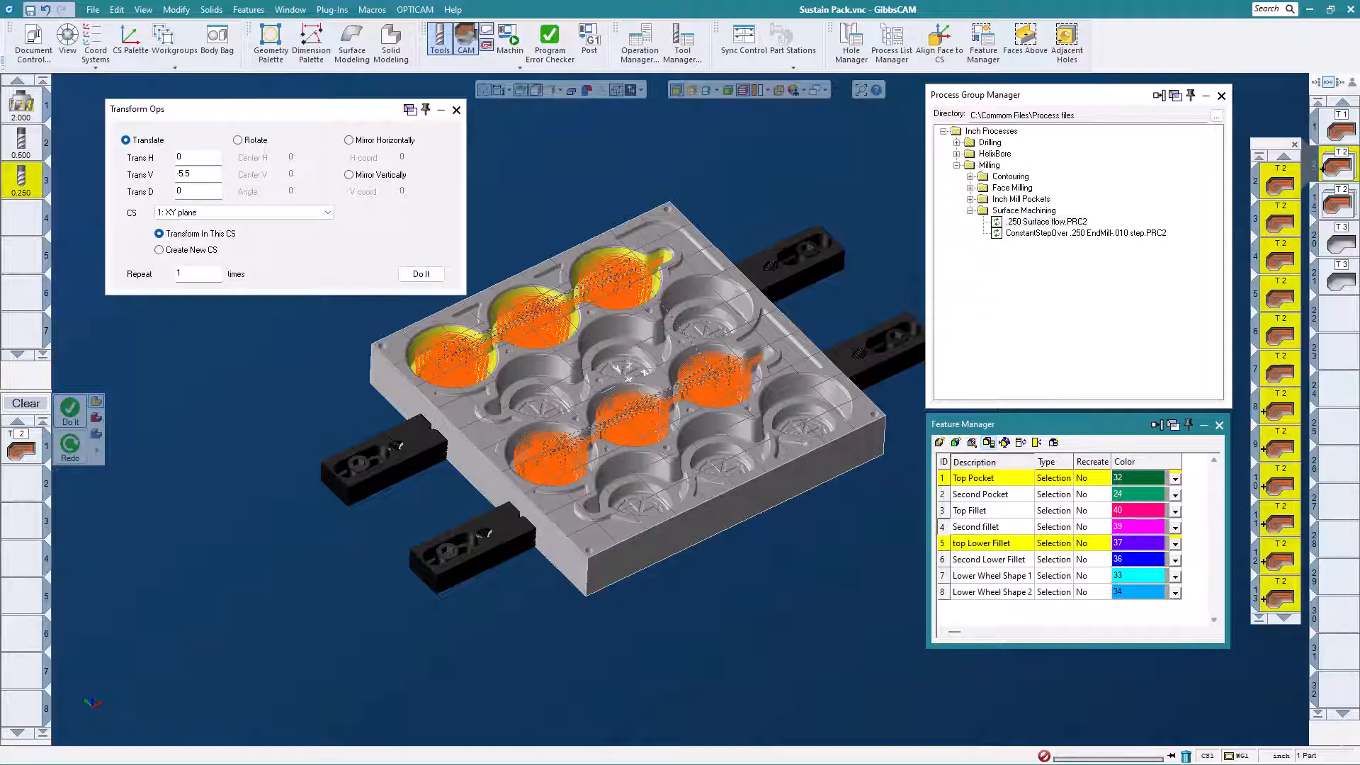
Translate a copy of the Second Pocket roughing operations by V -5.5 and close the expanded operation group.
click(1339, 206)
double_click(1337, 205)
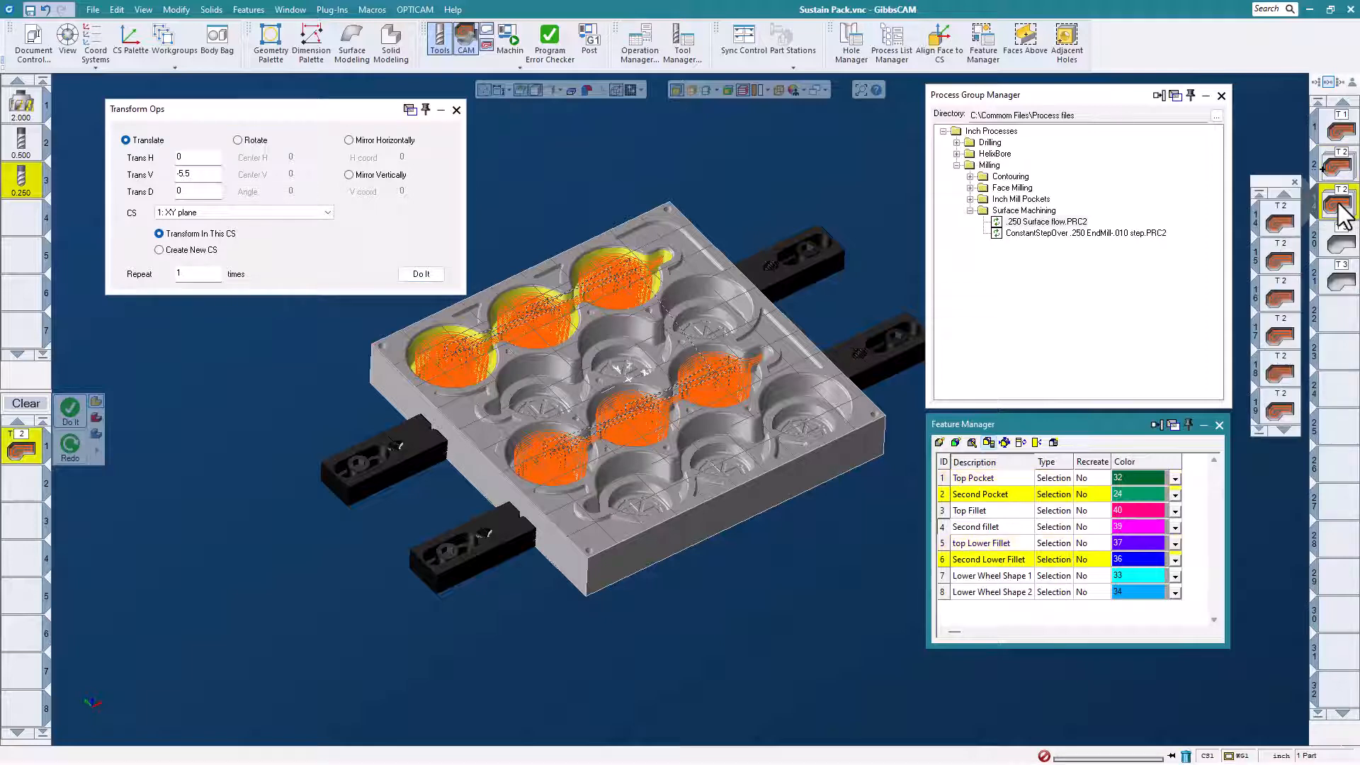
click(431, 276)
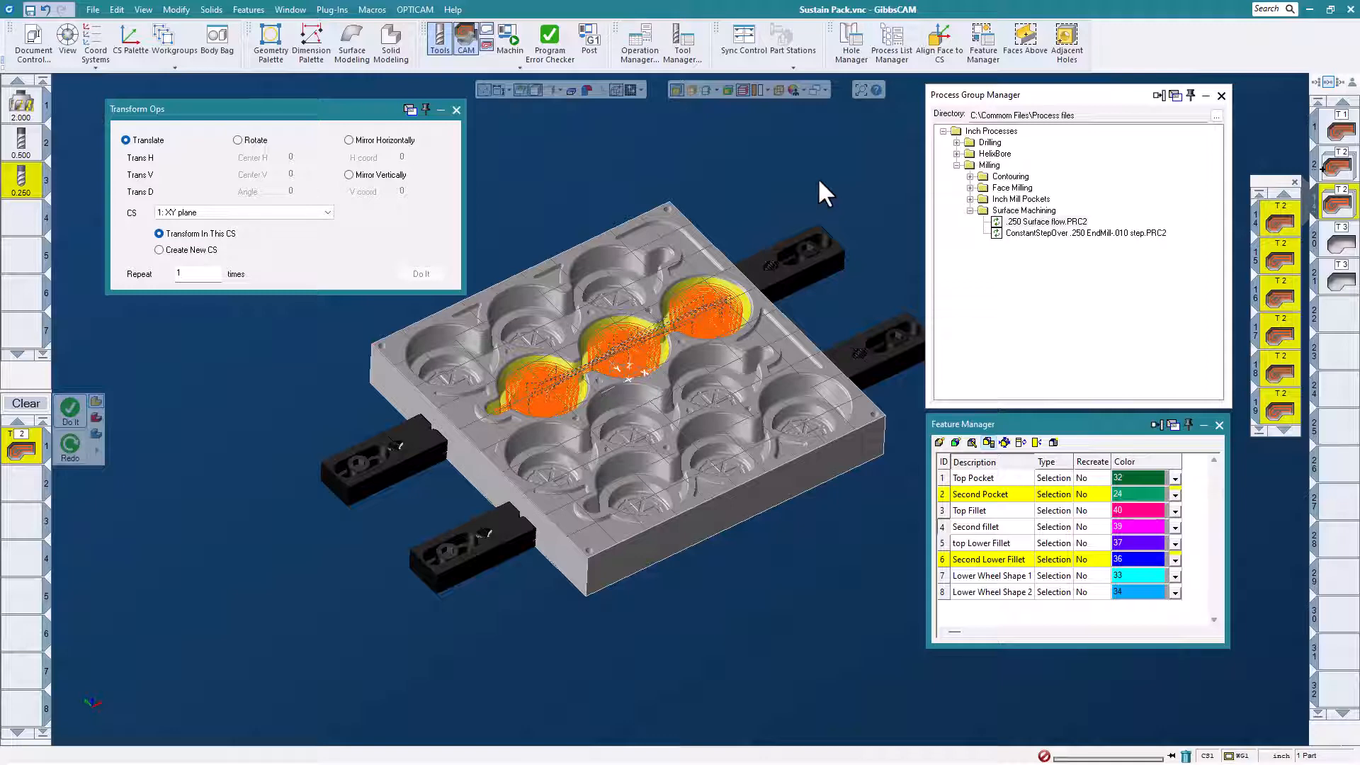
click(1296, 182)
Translate copies of the Top Fillet and Second fillet operations by V -5.5, and close Transform Ops.
click(1338, 242)
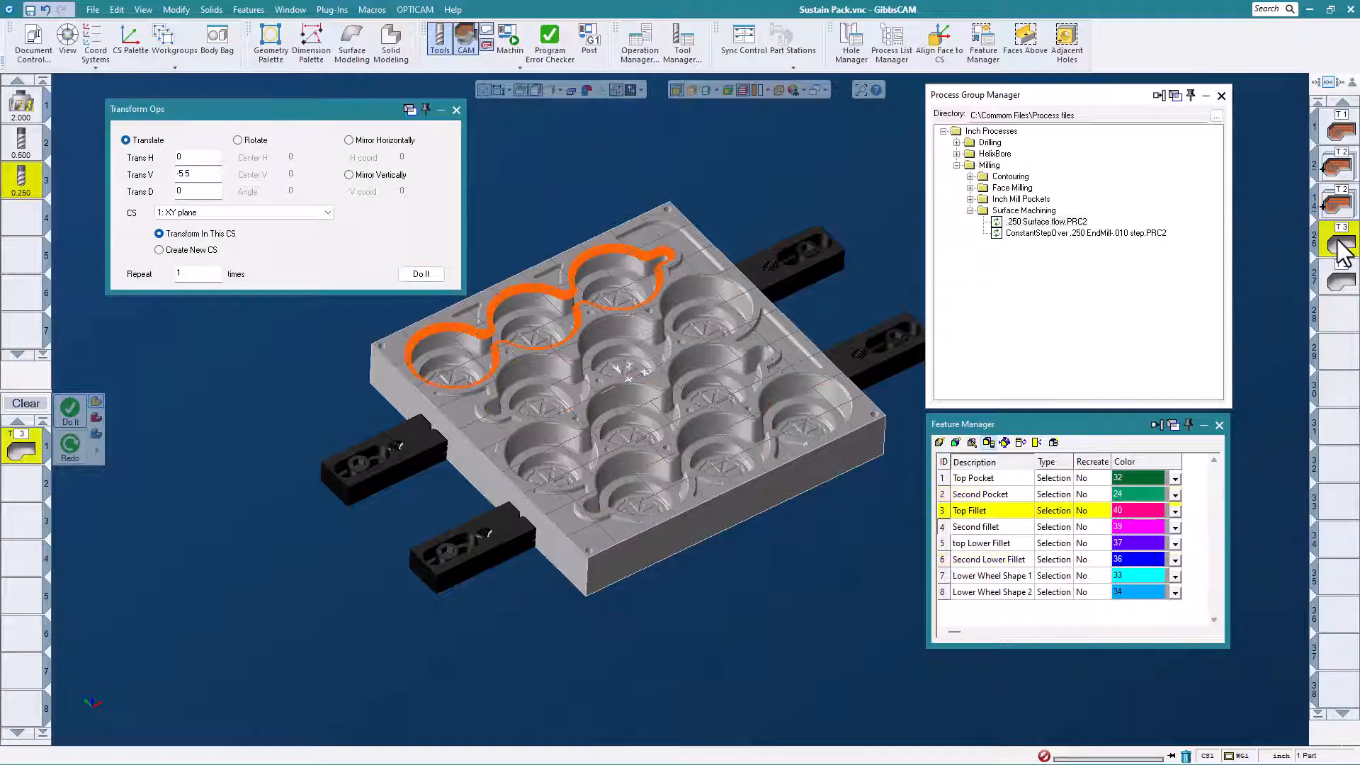
click(421, 273)
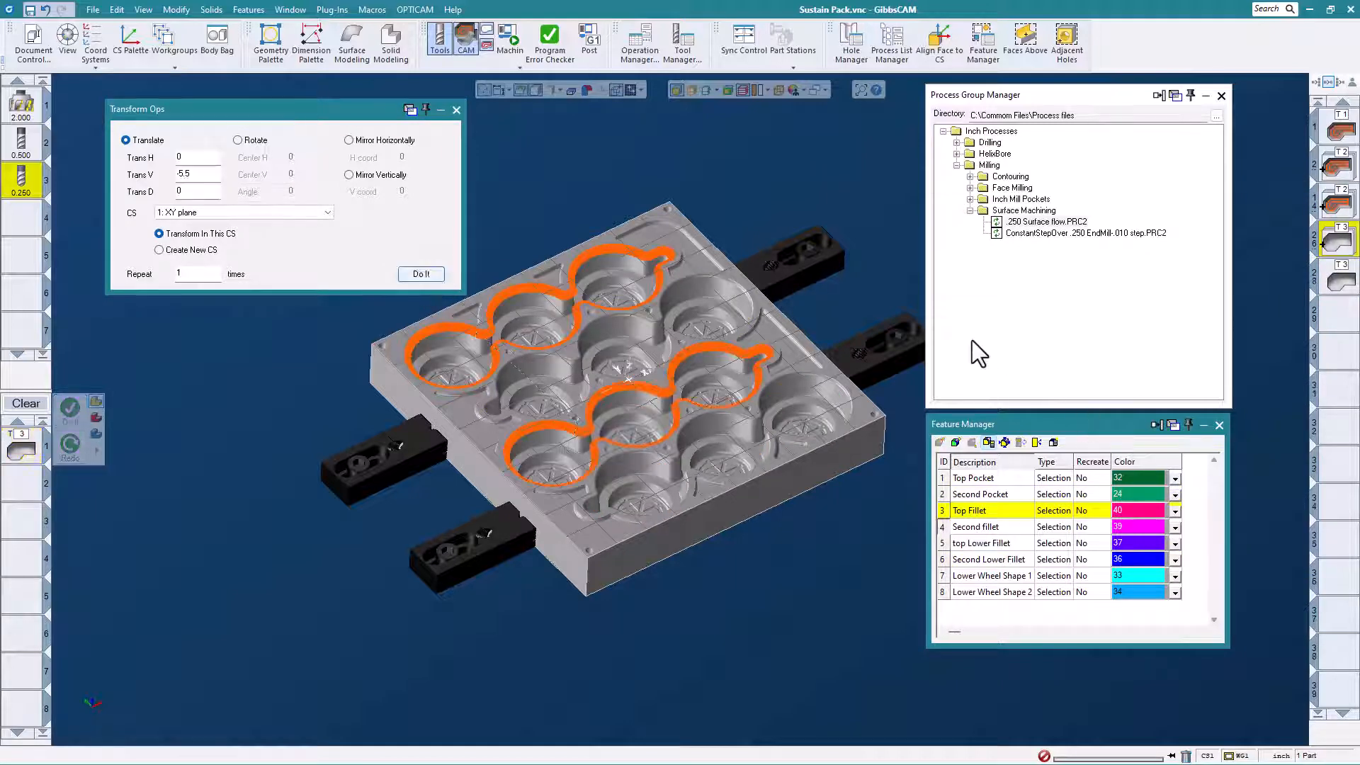
click(1337, 278)
click(424, 273)
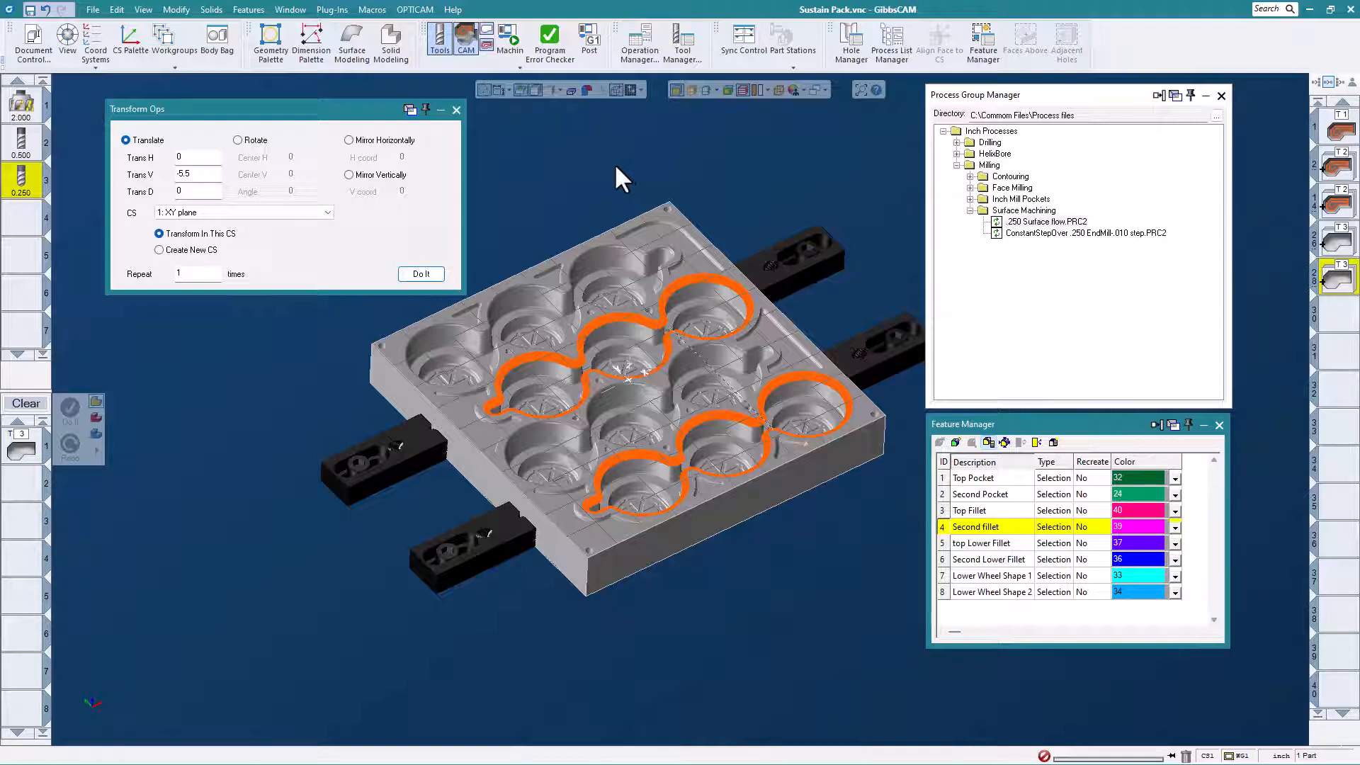
click(456, 110)
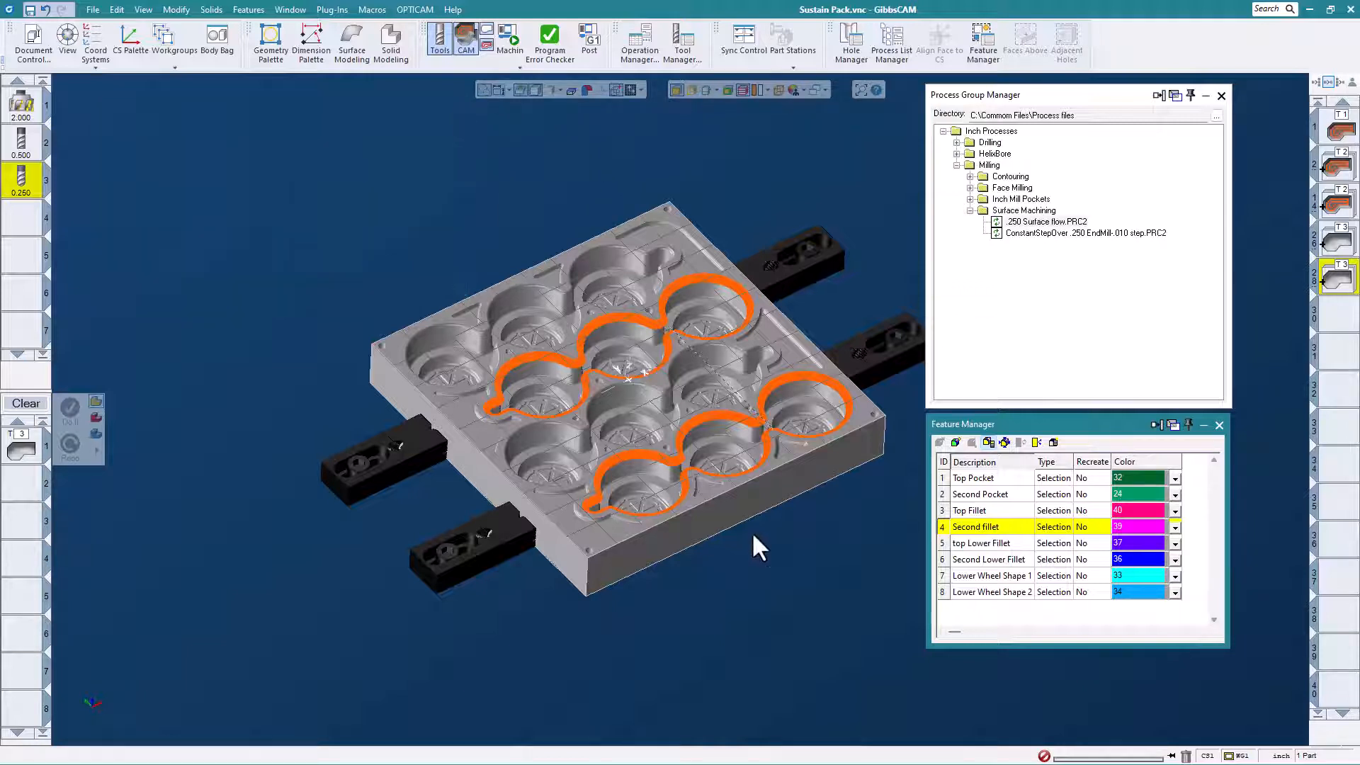
scroll(751, 531, up, 1)
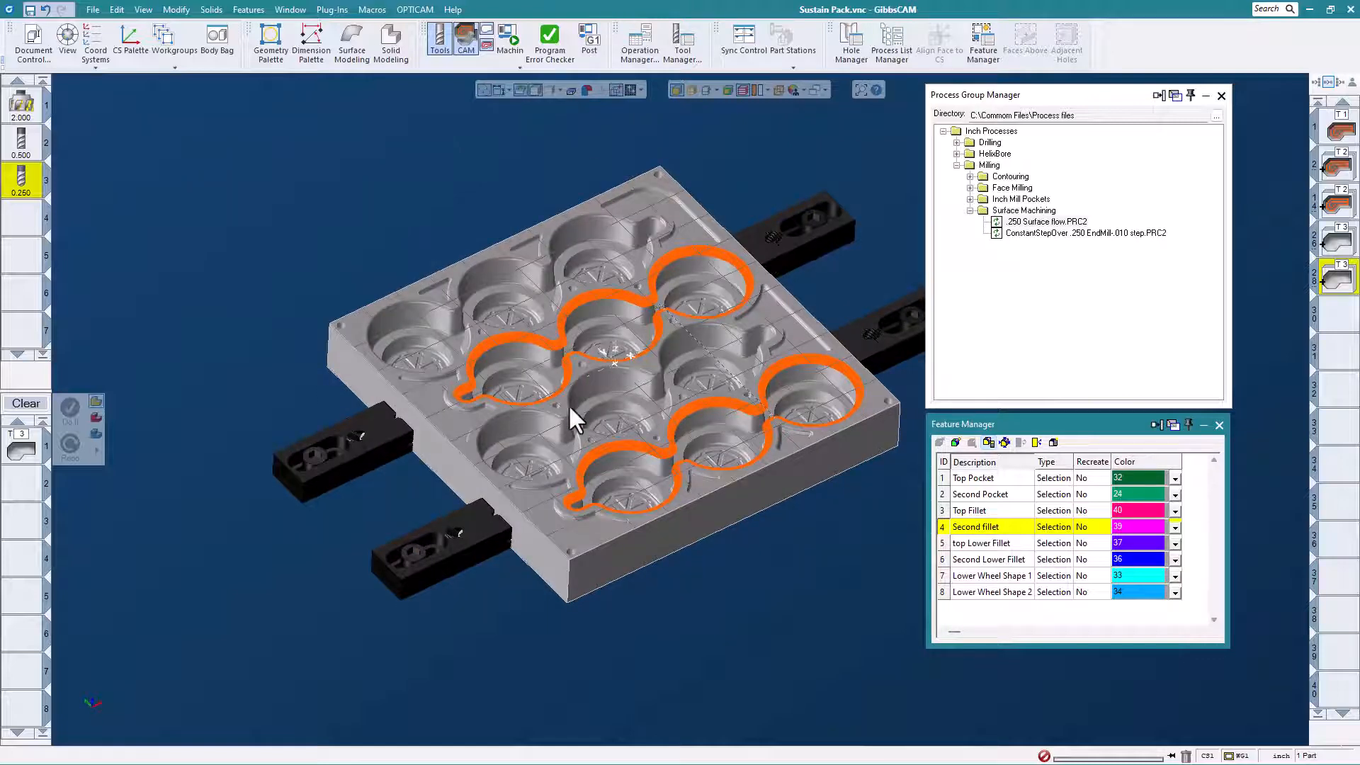
middle_drag(686, 279, 627, 379)
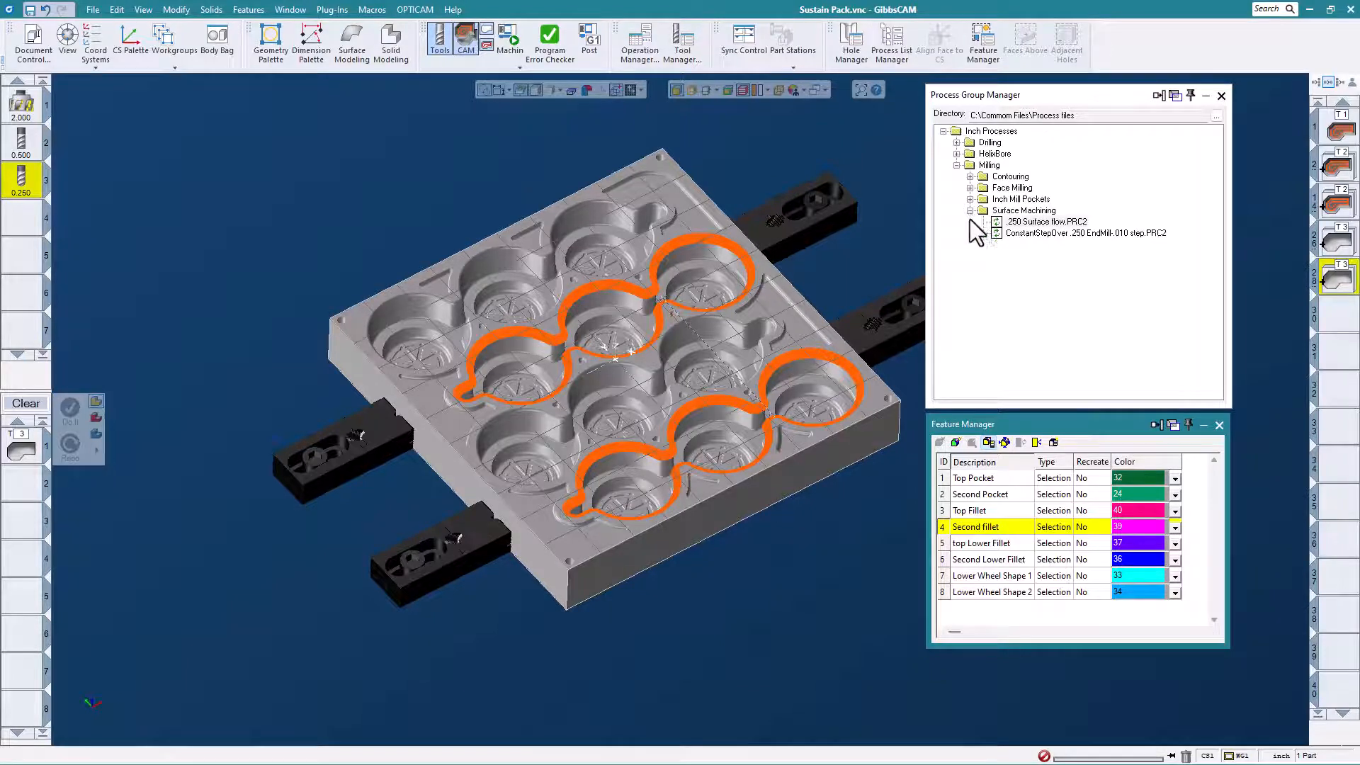
Apply the saved ConstantStepOver .250 EndMill .010 step process to Lower Wheel Shape 1 and Lower Wheel Shape 2, generating an operation for each.
click(980, 573)
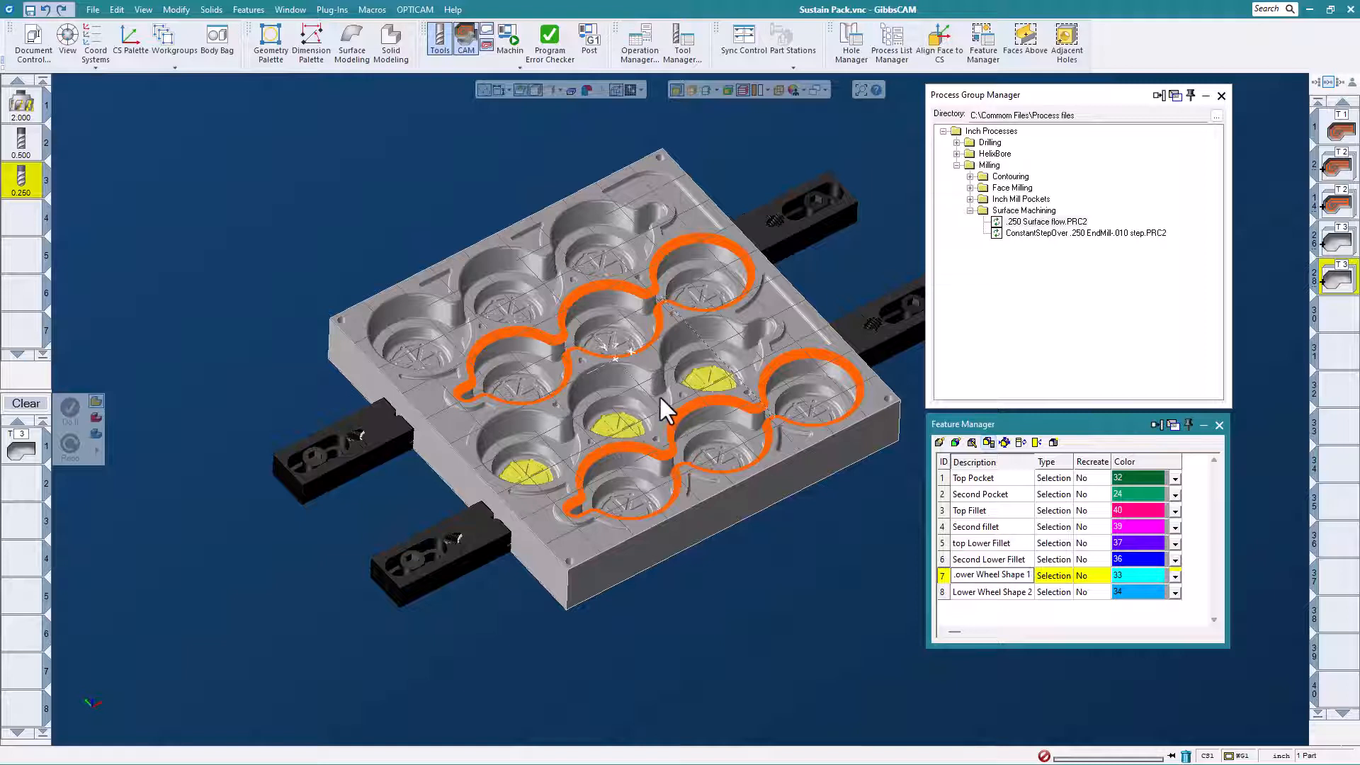
click(1072, 234)
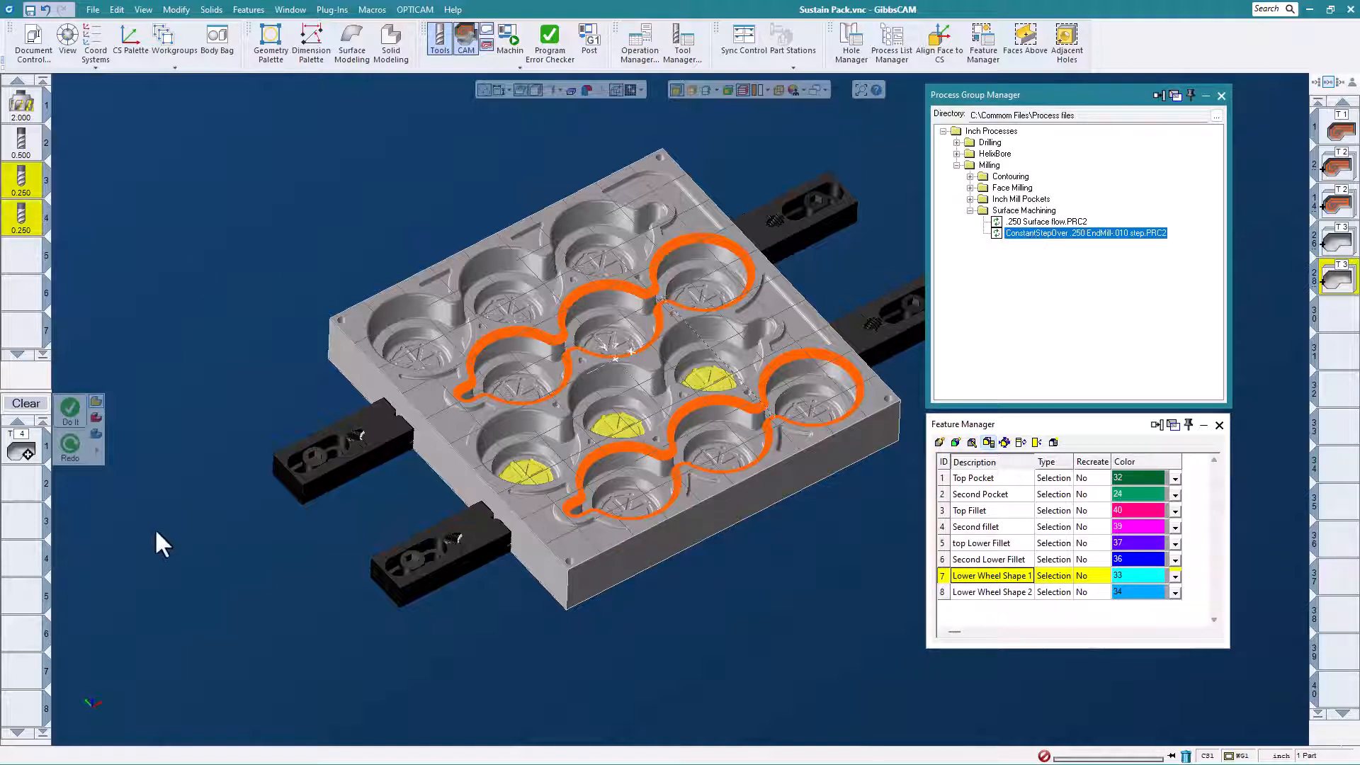
click(72, 410)
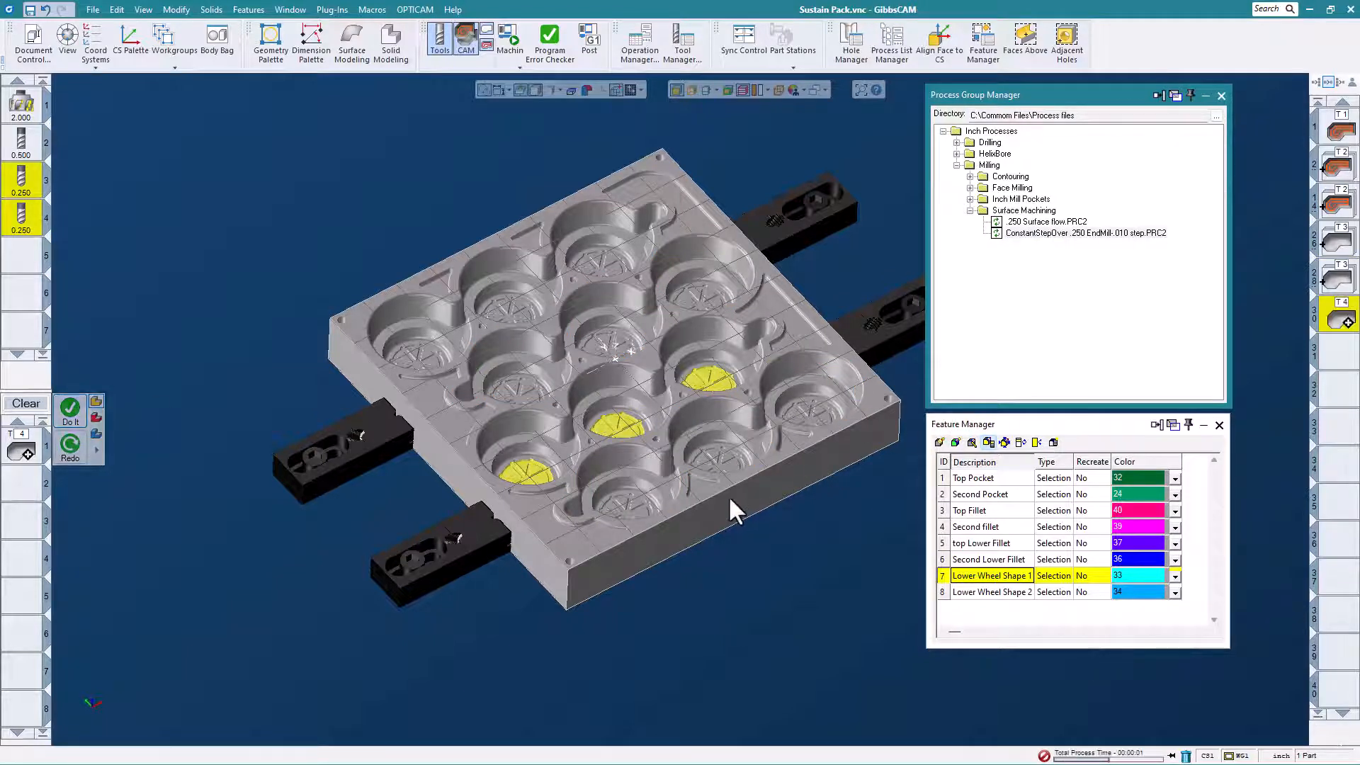
click(984, 594)
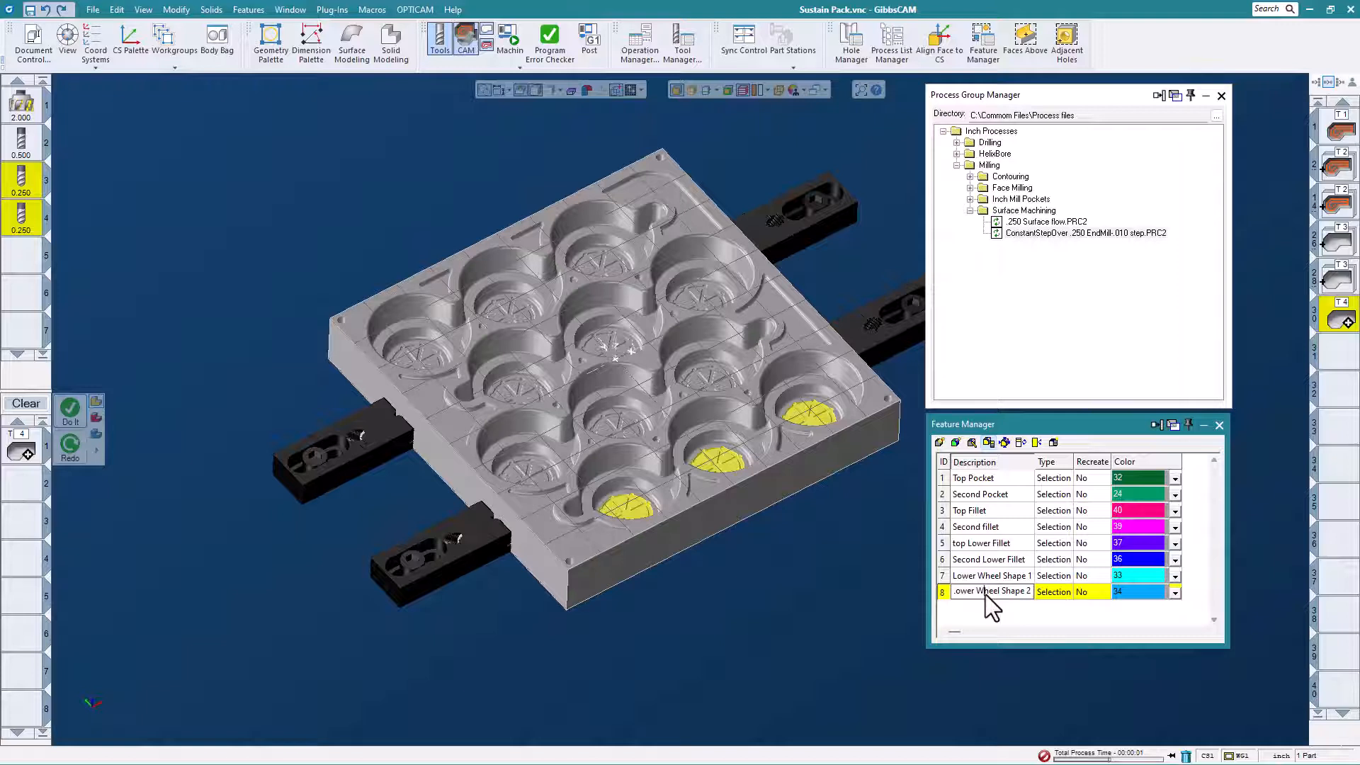
click(75, 407)
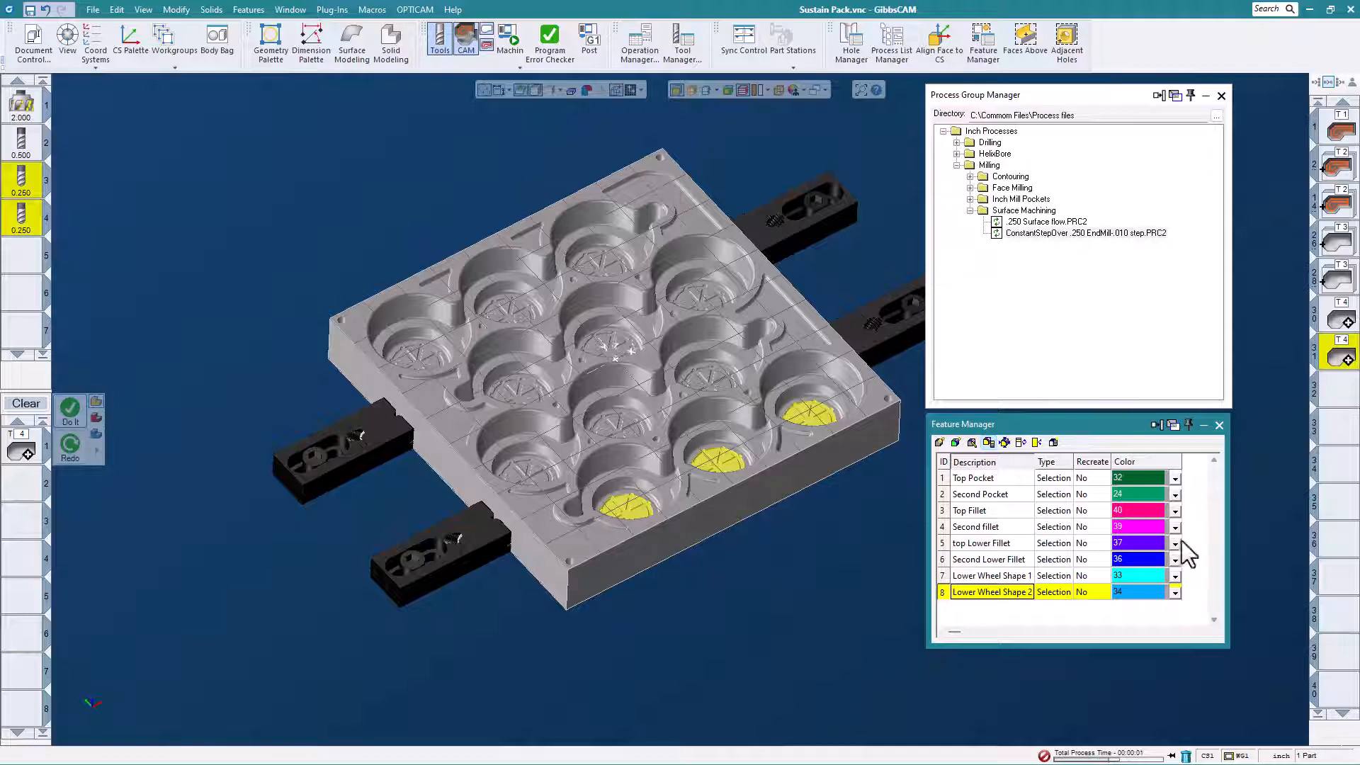
Use Transform Ops to translate a copy of the Lower Wheel Shape 1 operation by V 5.5 in the XY plane, repeated once.
click(1341, 320)
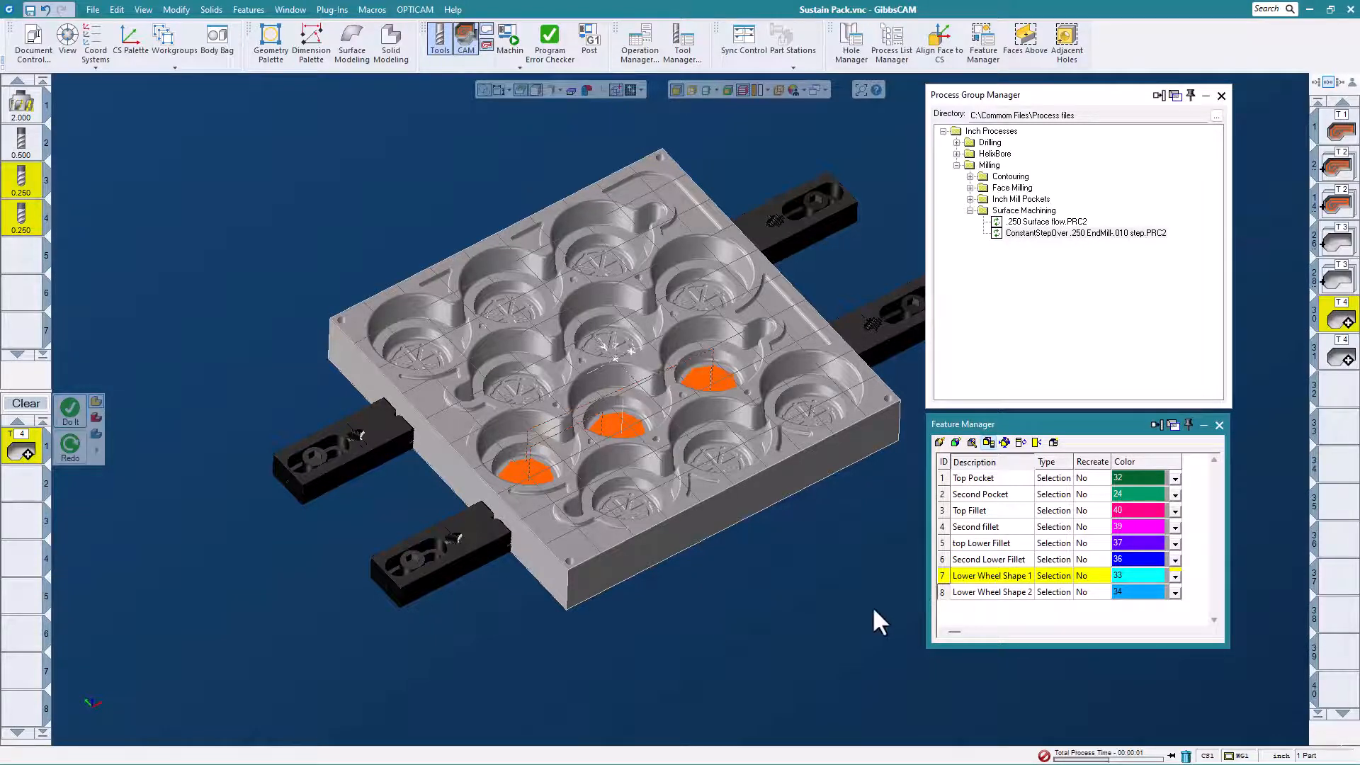
click(332, 9)
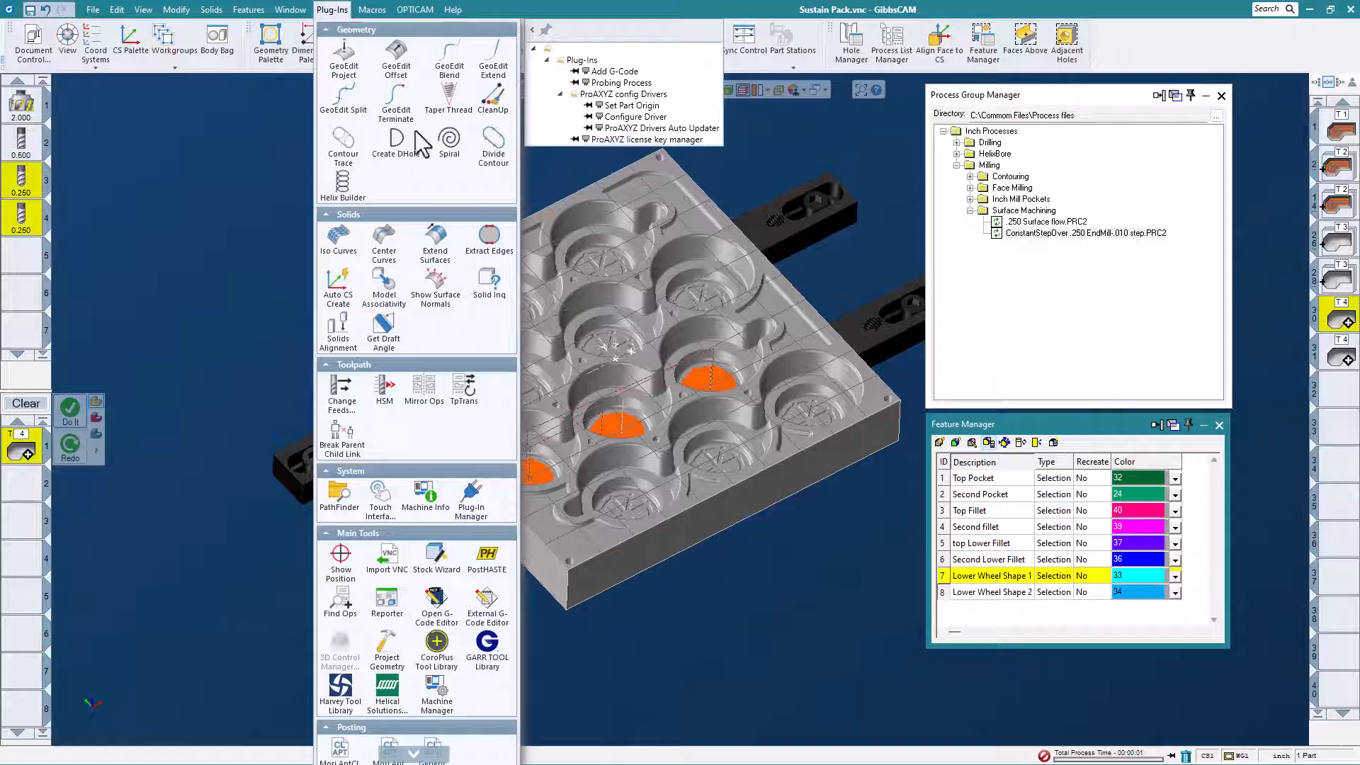
click(464, 388)
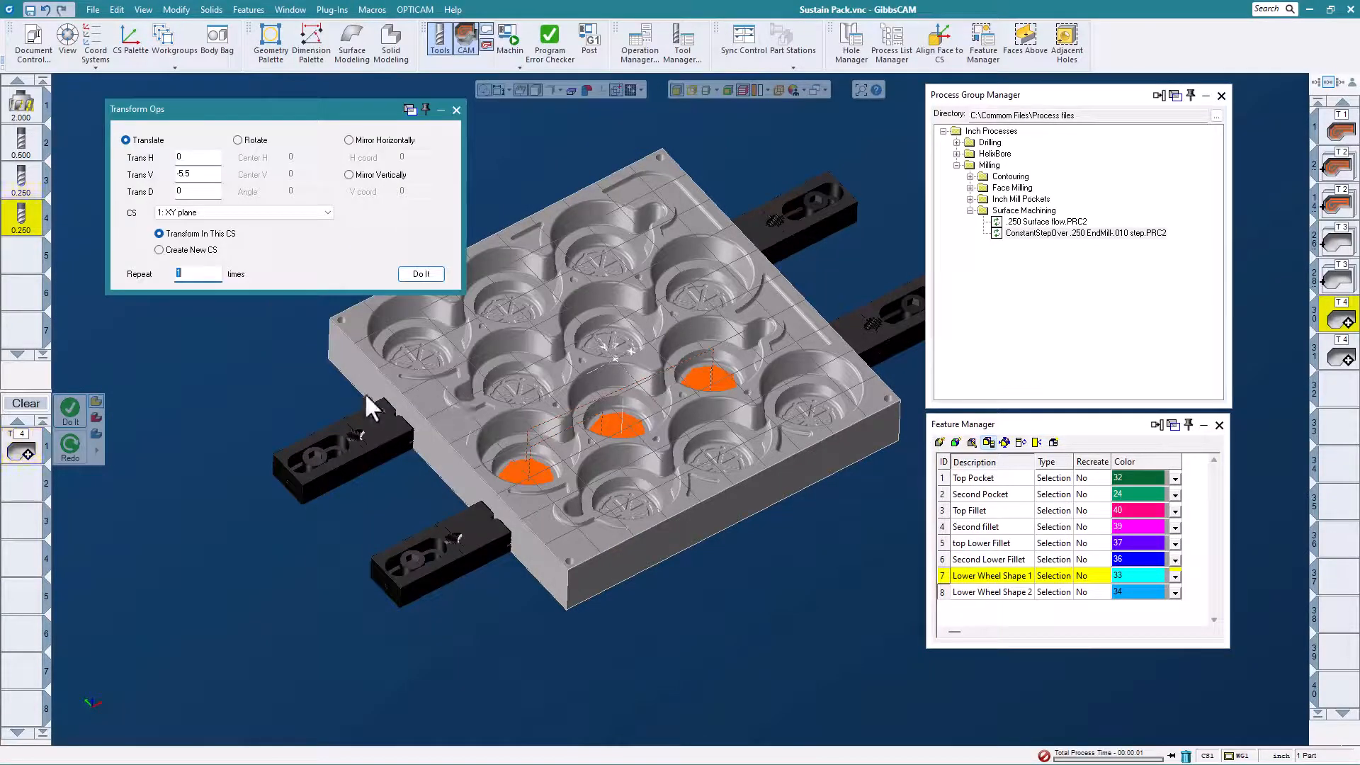
click(179, 175)
click(422, 273)
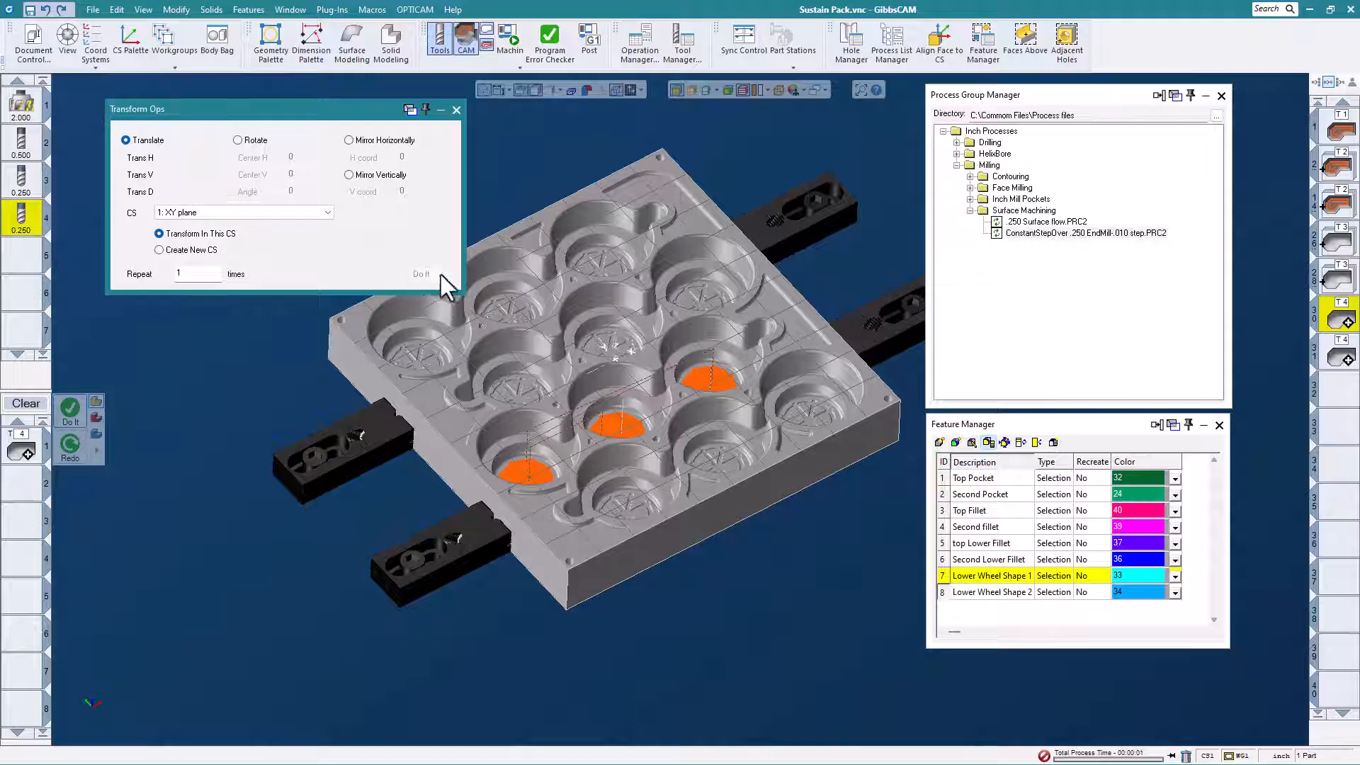
Translate a copy of the Lower Wheel Shape 2 operation by V 5.5 and close Transform Ops.
click(1340, 359)
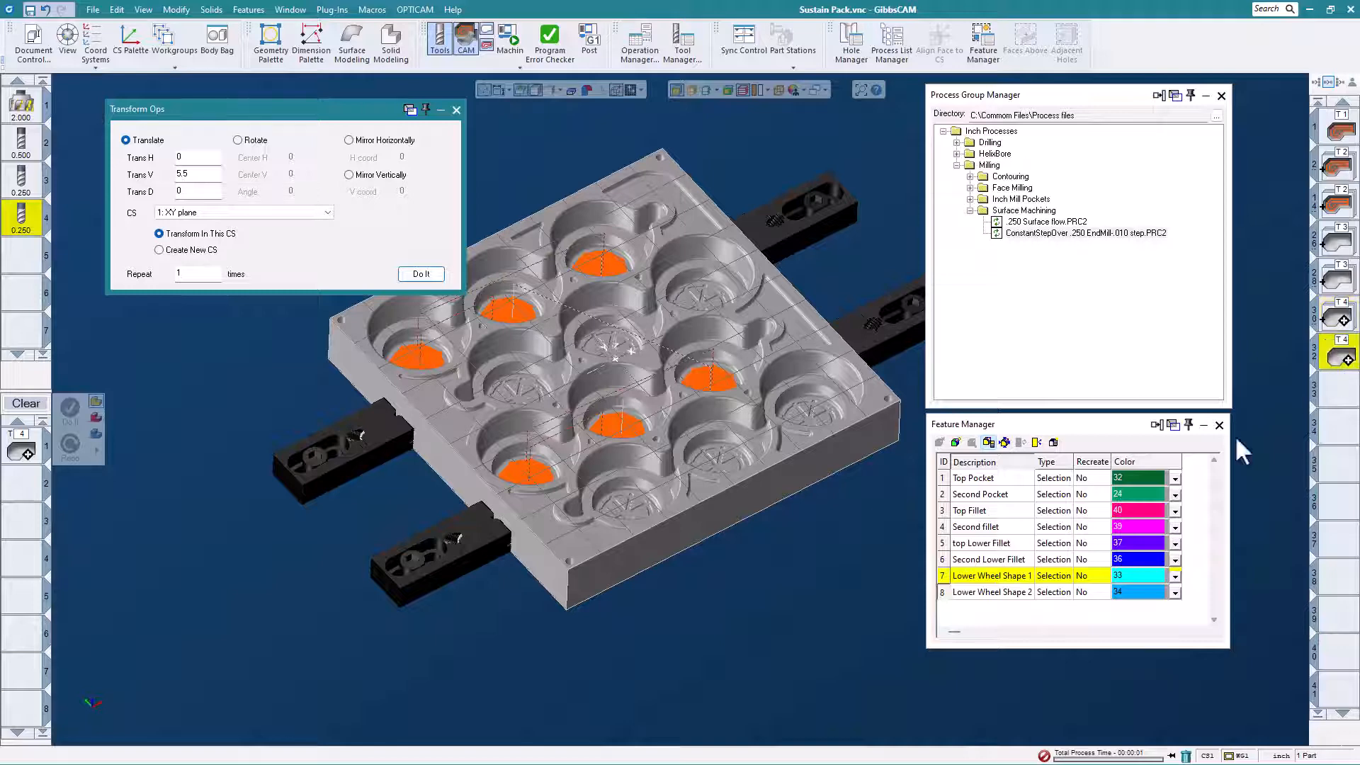
click(422, 274)
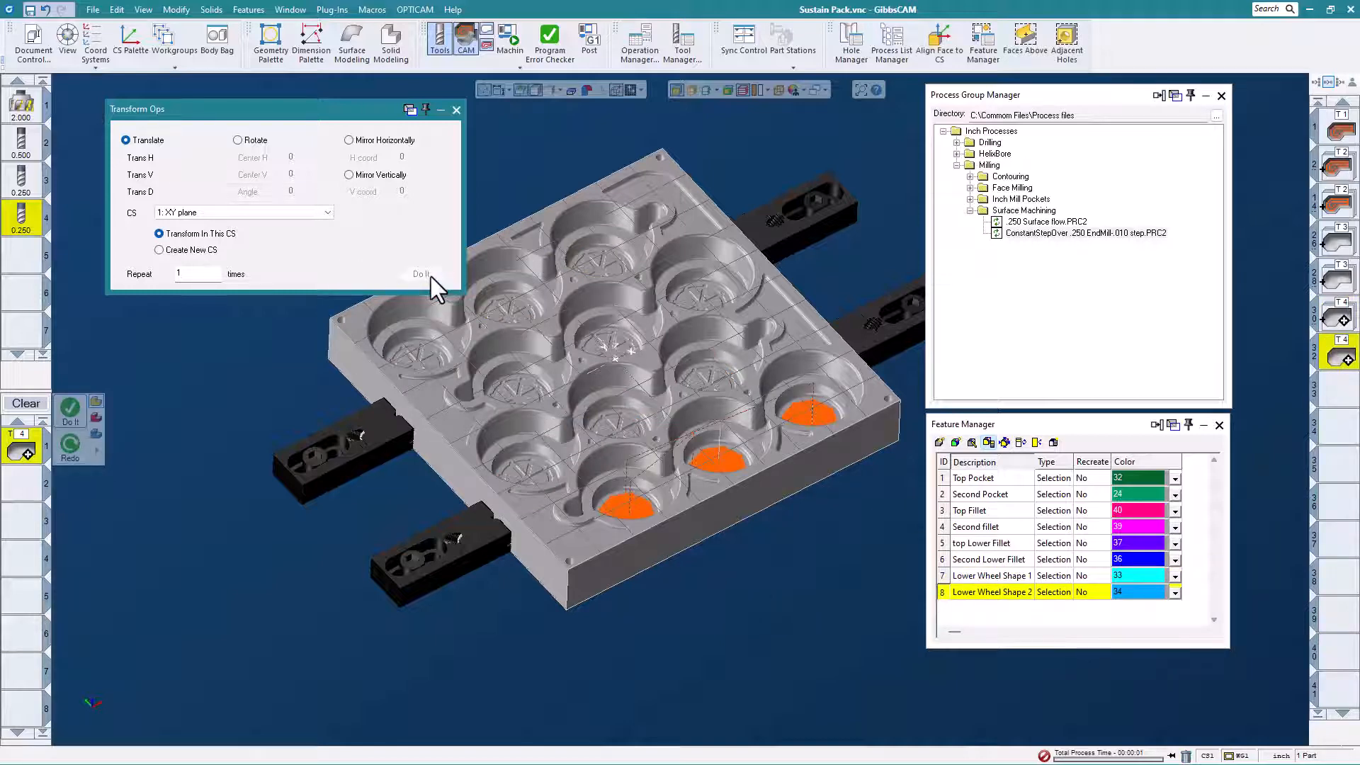
click(455, 109)
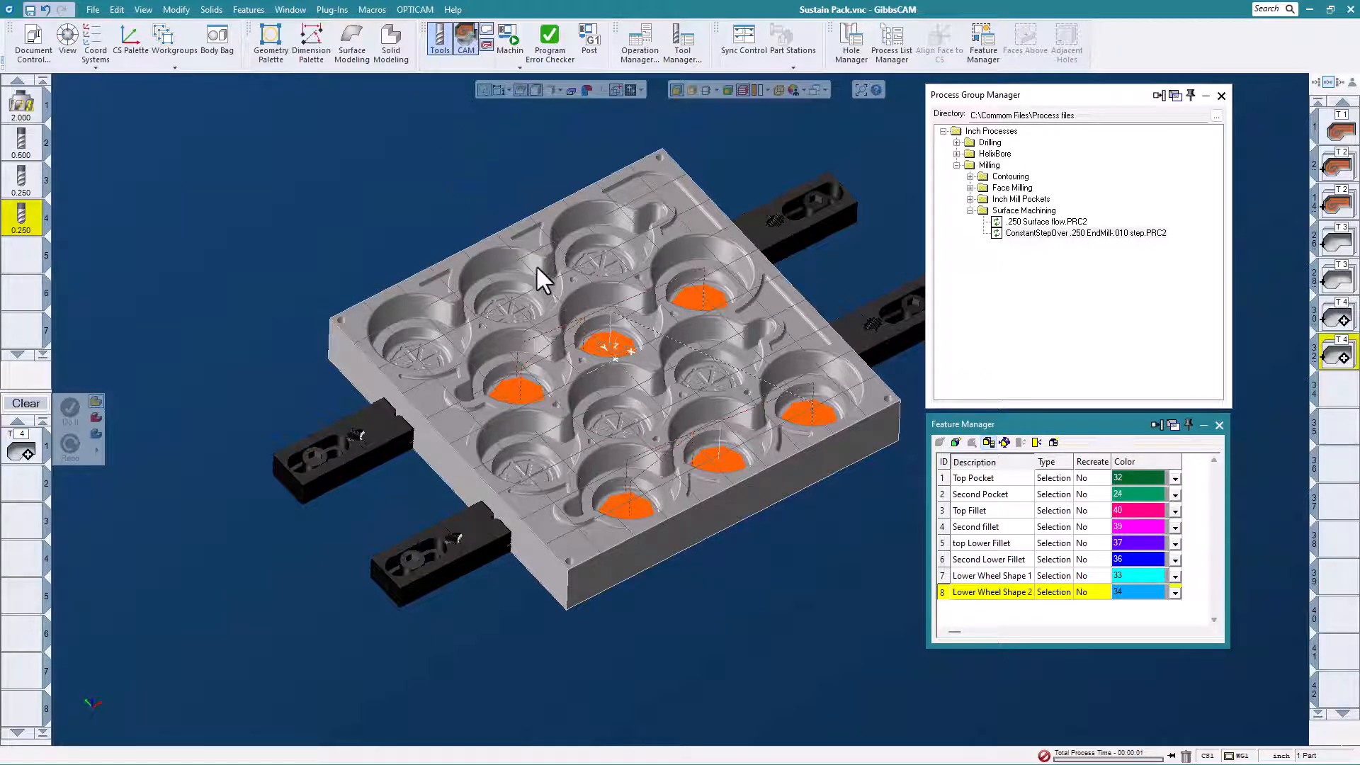
Collapse the Surface Machining processes and select the floors and Faces Above of the two small triangular pockets along the mold's back edge.
scroll(465, 307, down, 1)
middle_drag(524, 412, 470, 295)
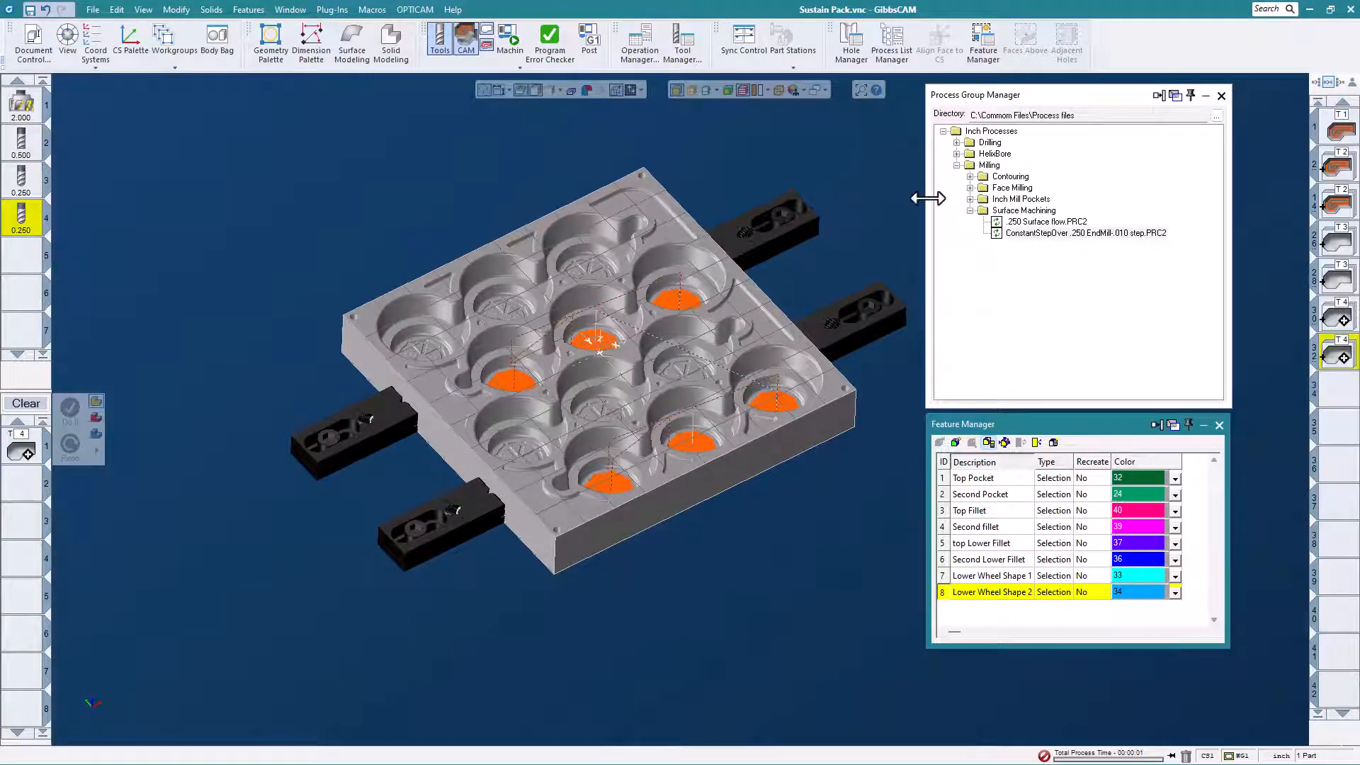
click(970, 211)
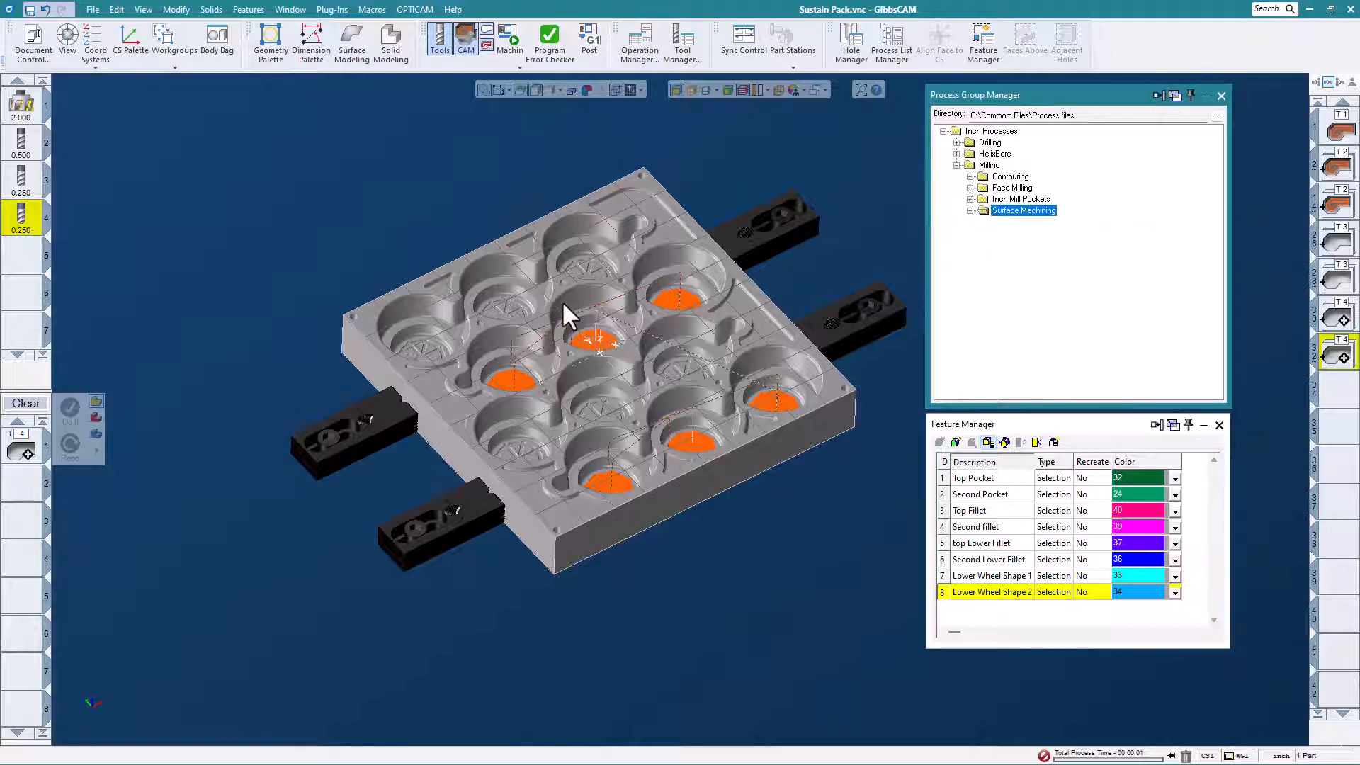
scroll(504, 279, up, 1)
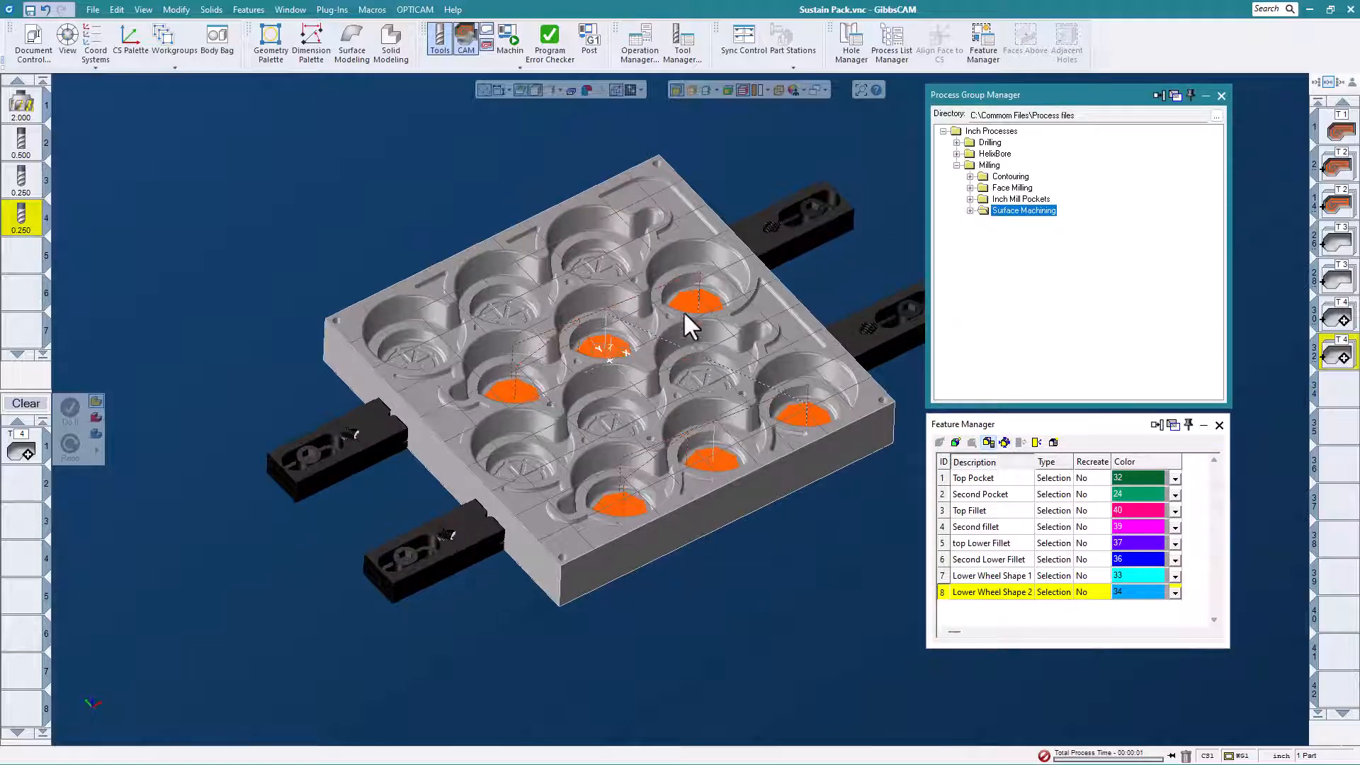
scroll(507, 267, up, 1)
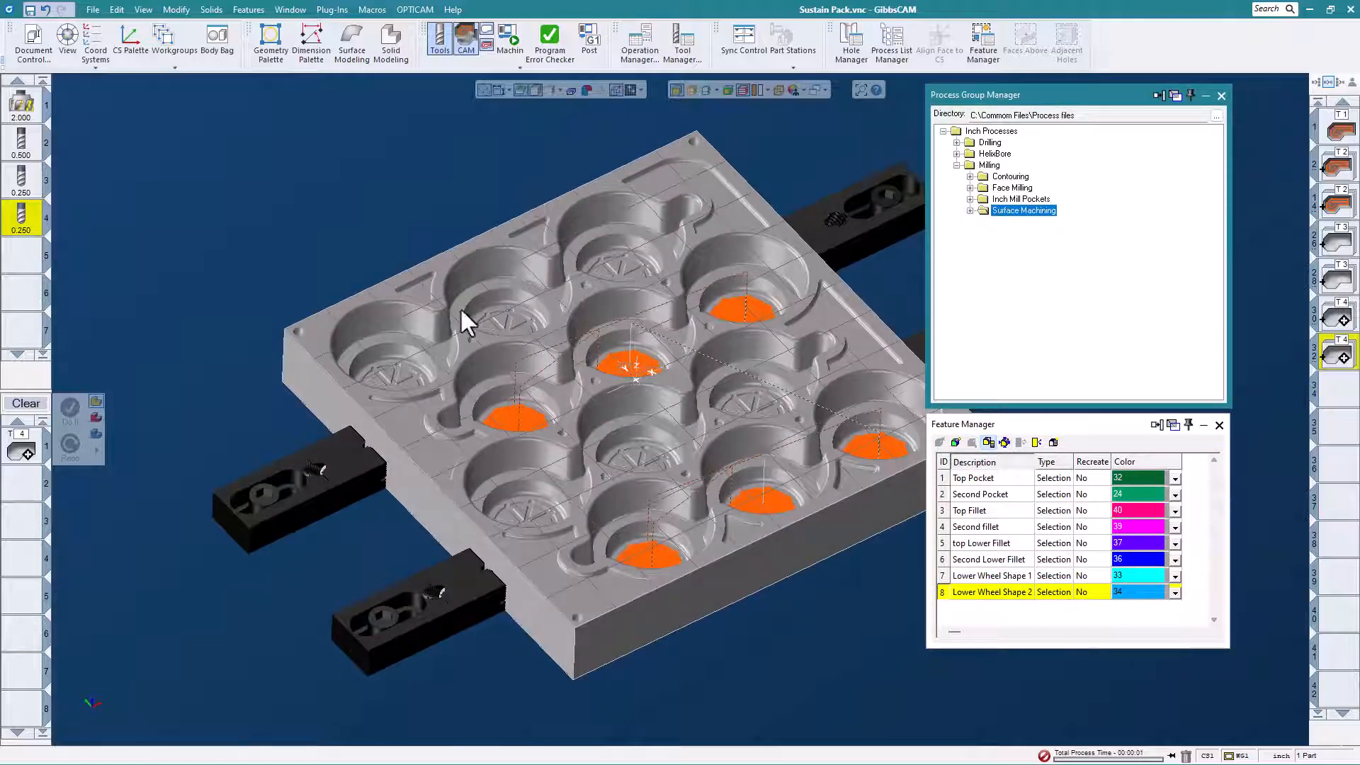
click(411, 291)
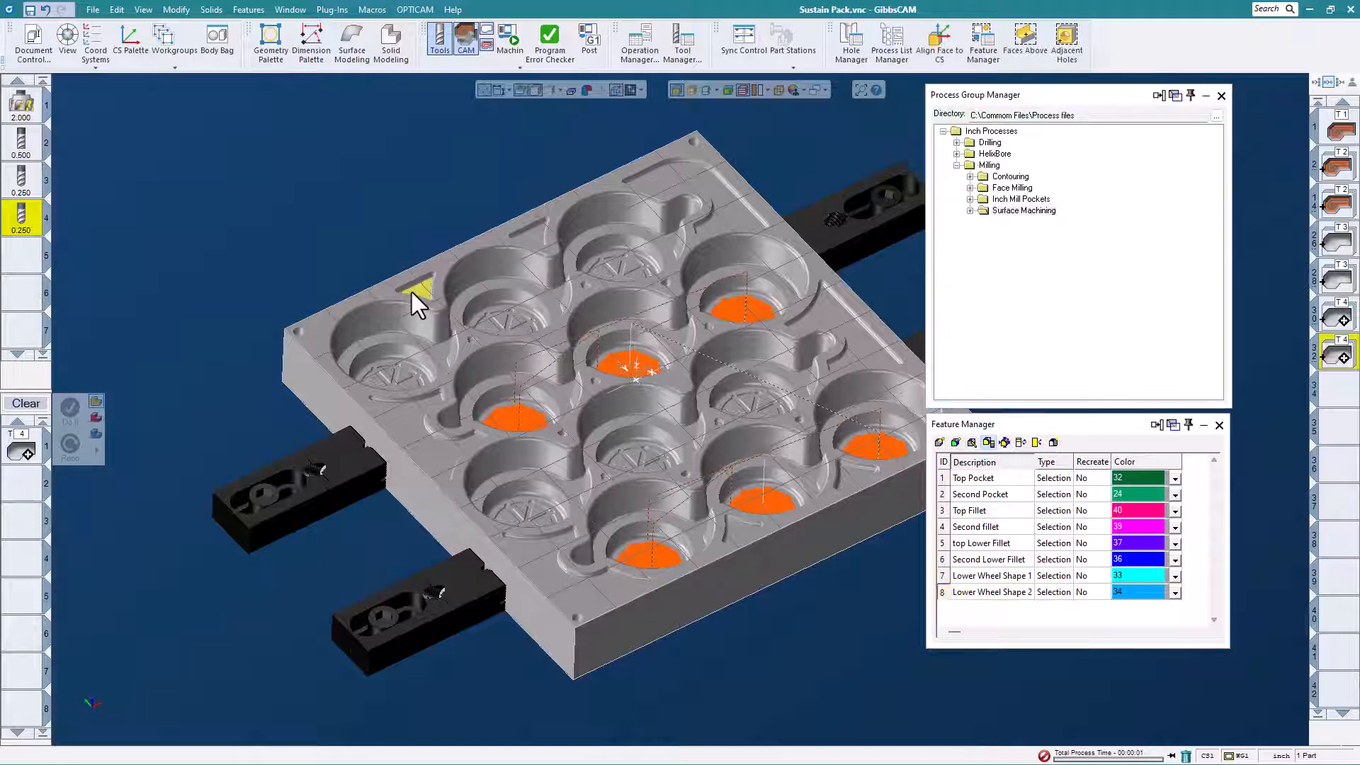
right_click(410, 292)
click(410, 161)
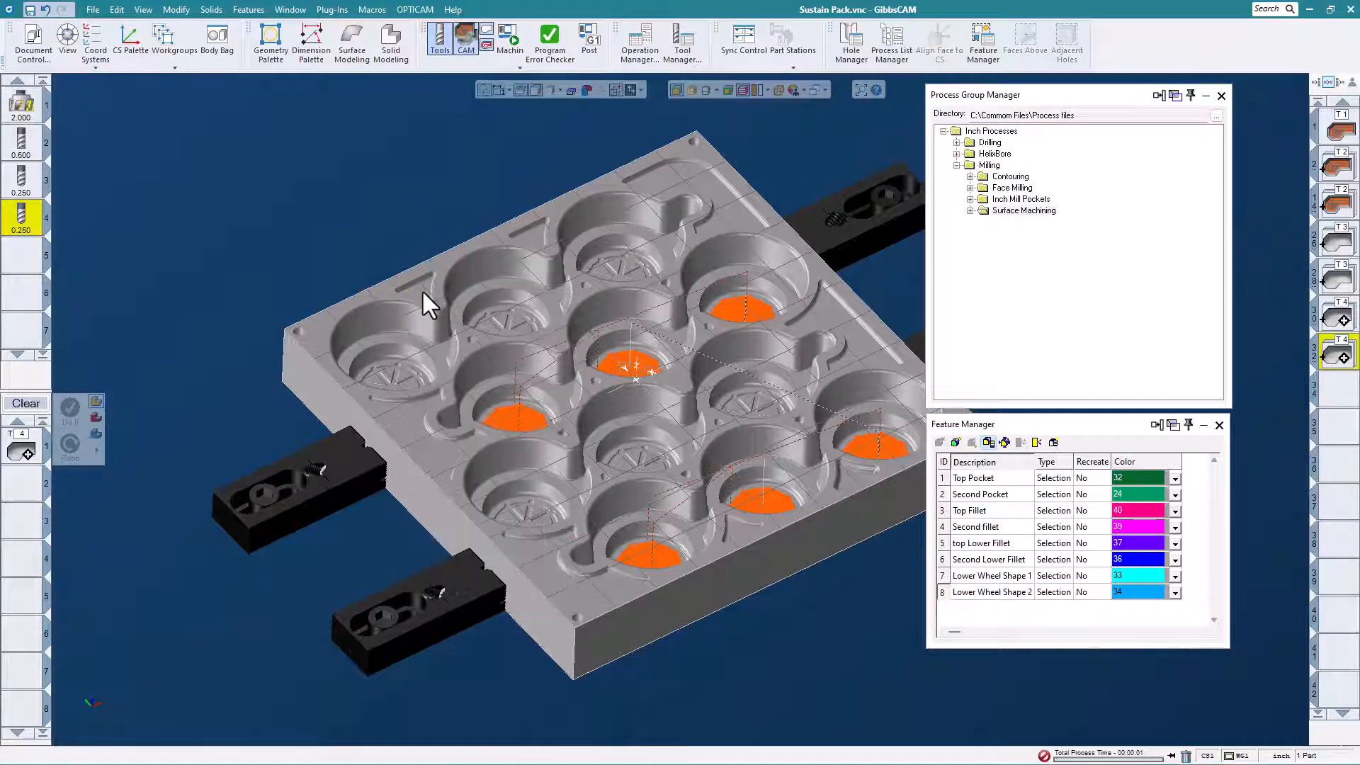
click(423, 291)
click(1026, 56)
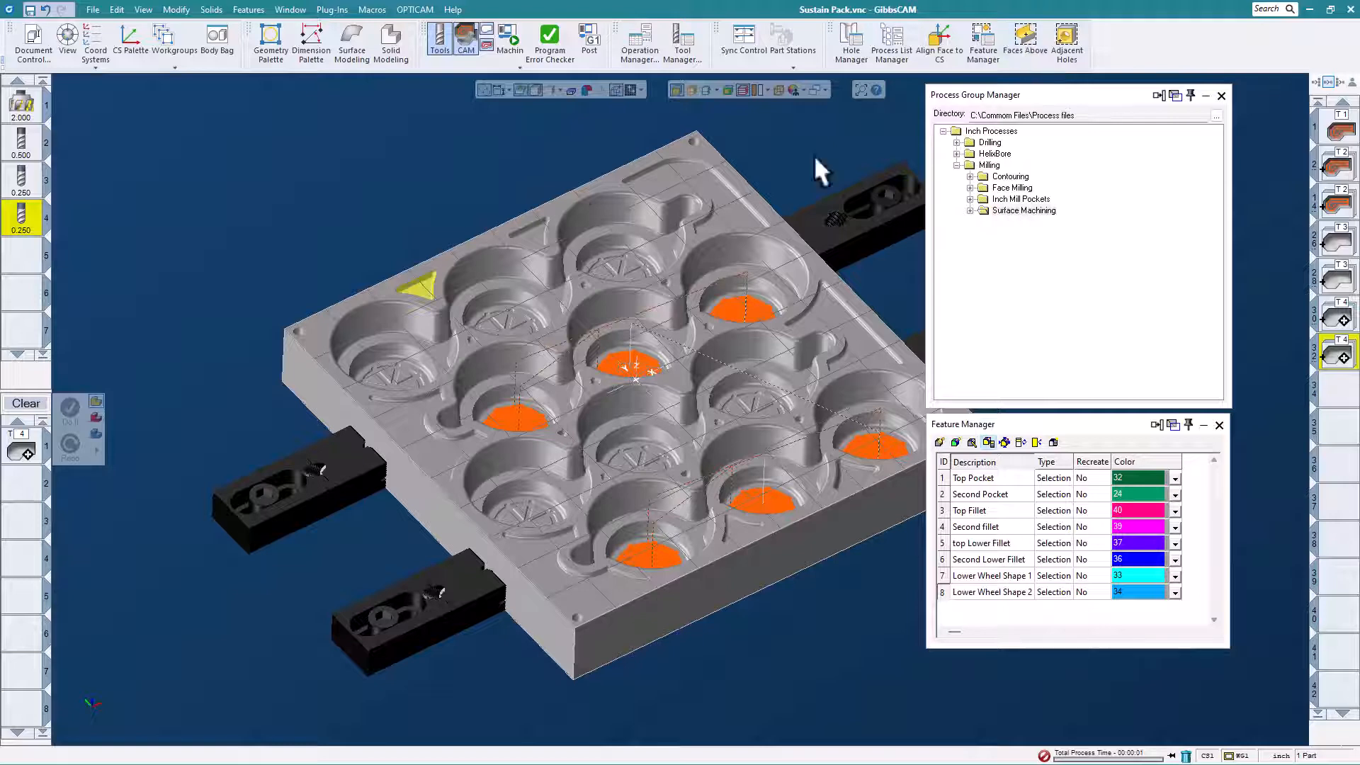
right_click(530, 232)
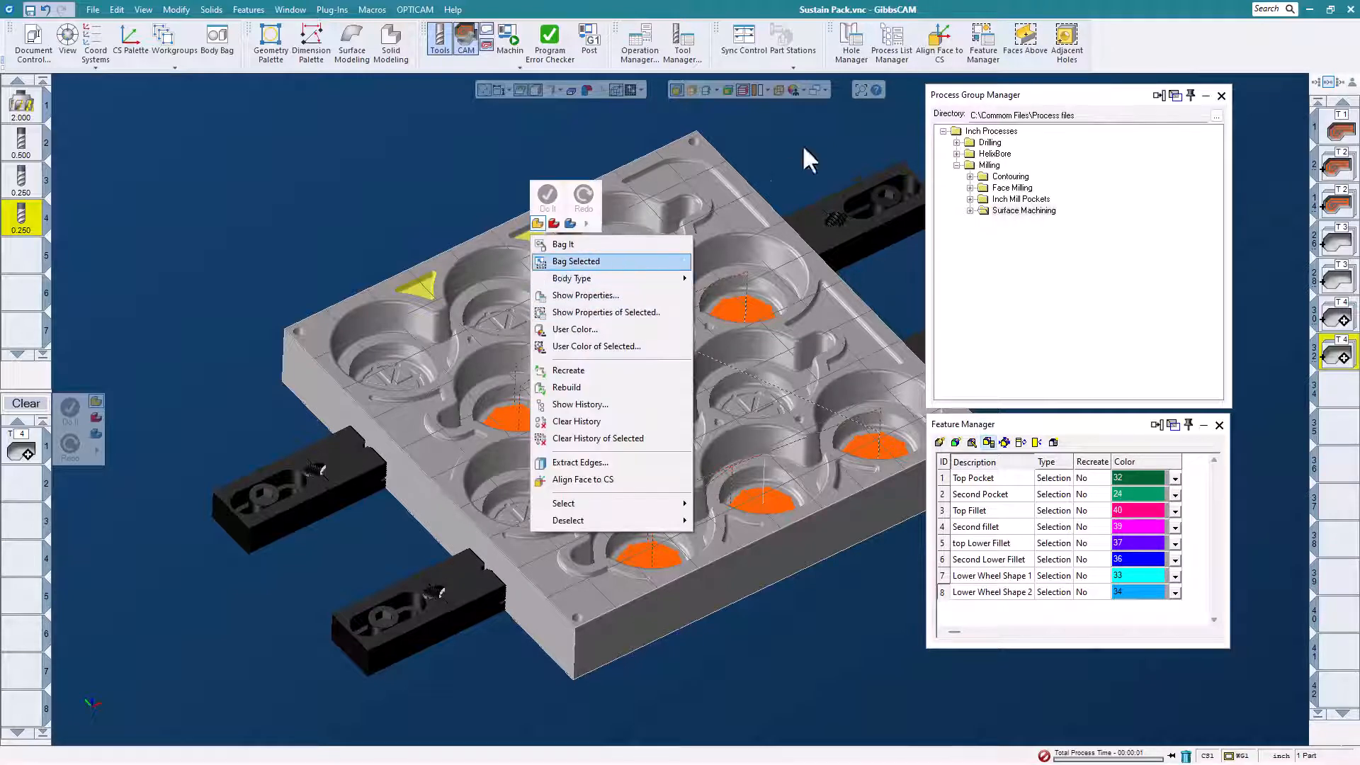
click(1034, 44)
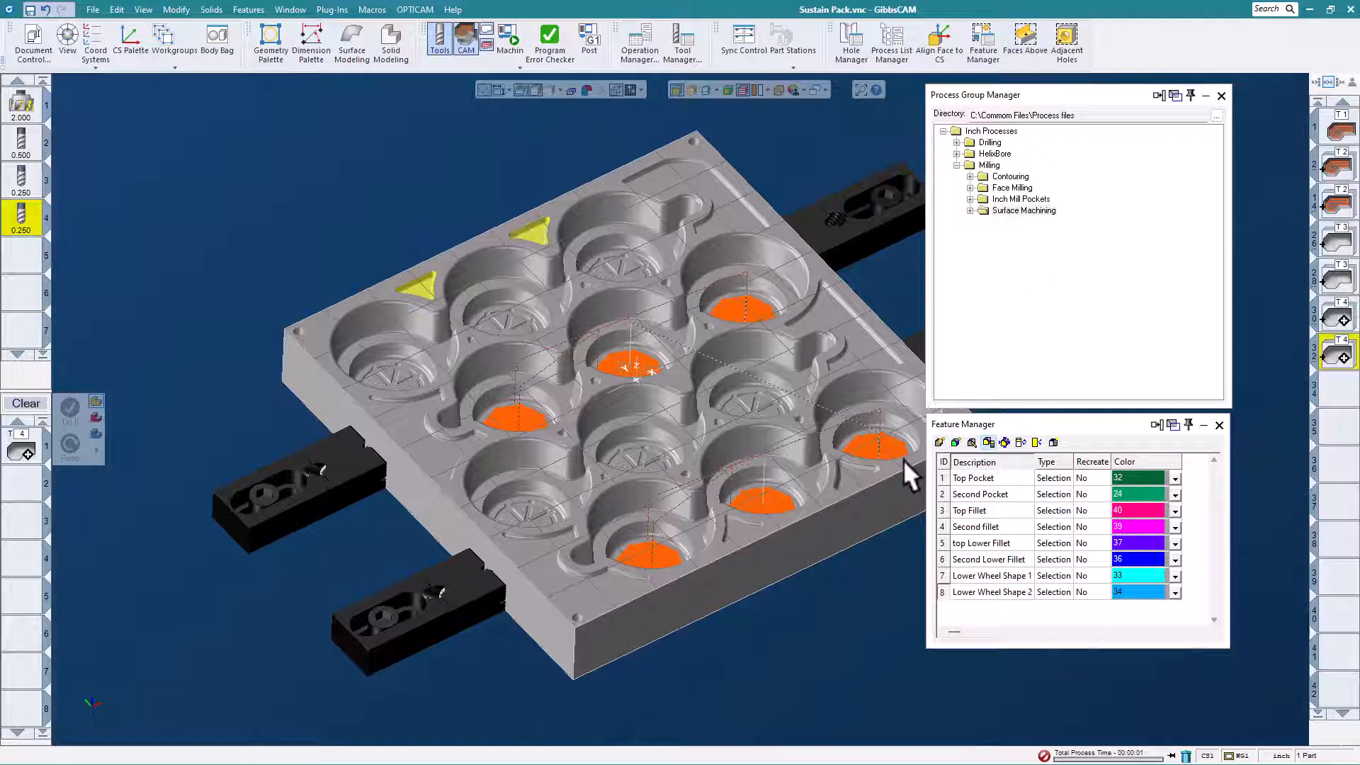
Add the floors and Faces Above of the two small triangular pockets along the mold's front edge to the selection.
click(852, 473)
click(1025, 53)
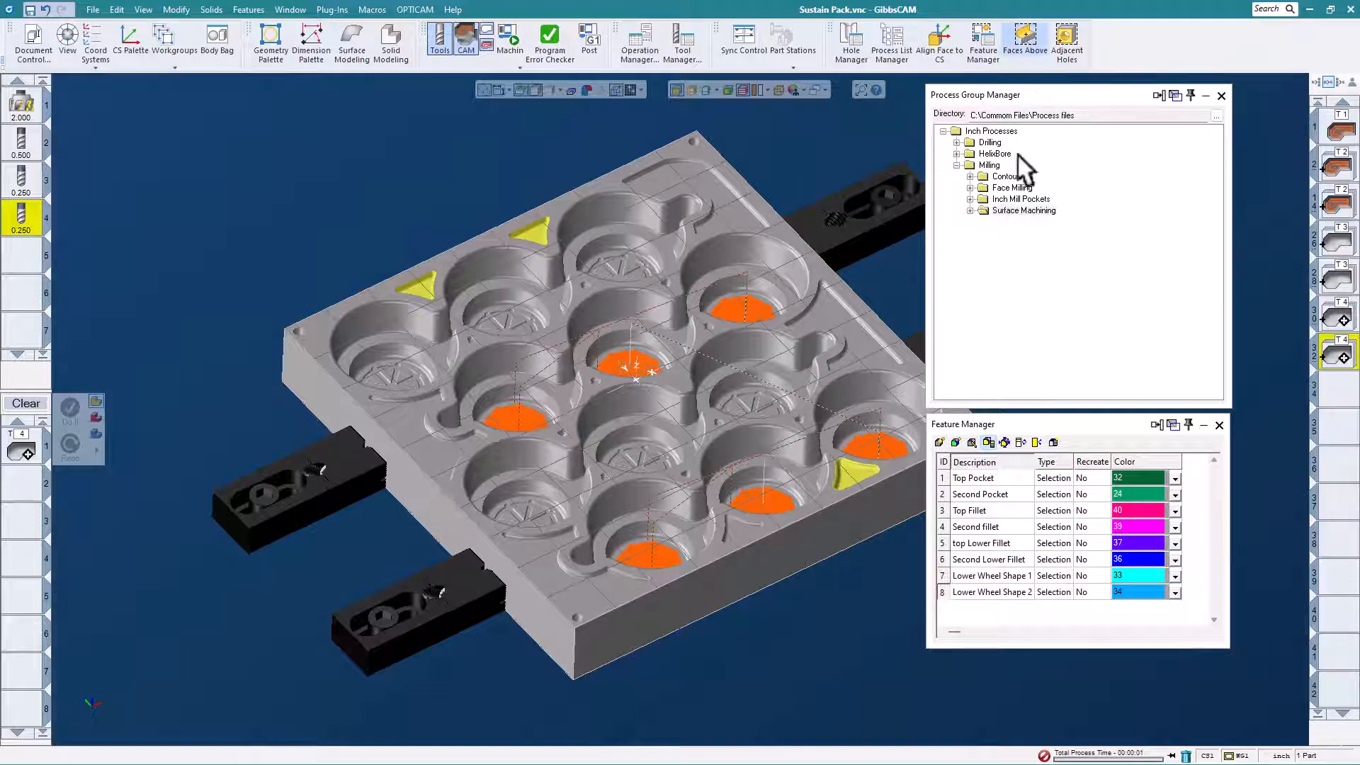
click(745, 528)
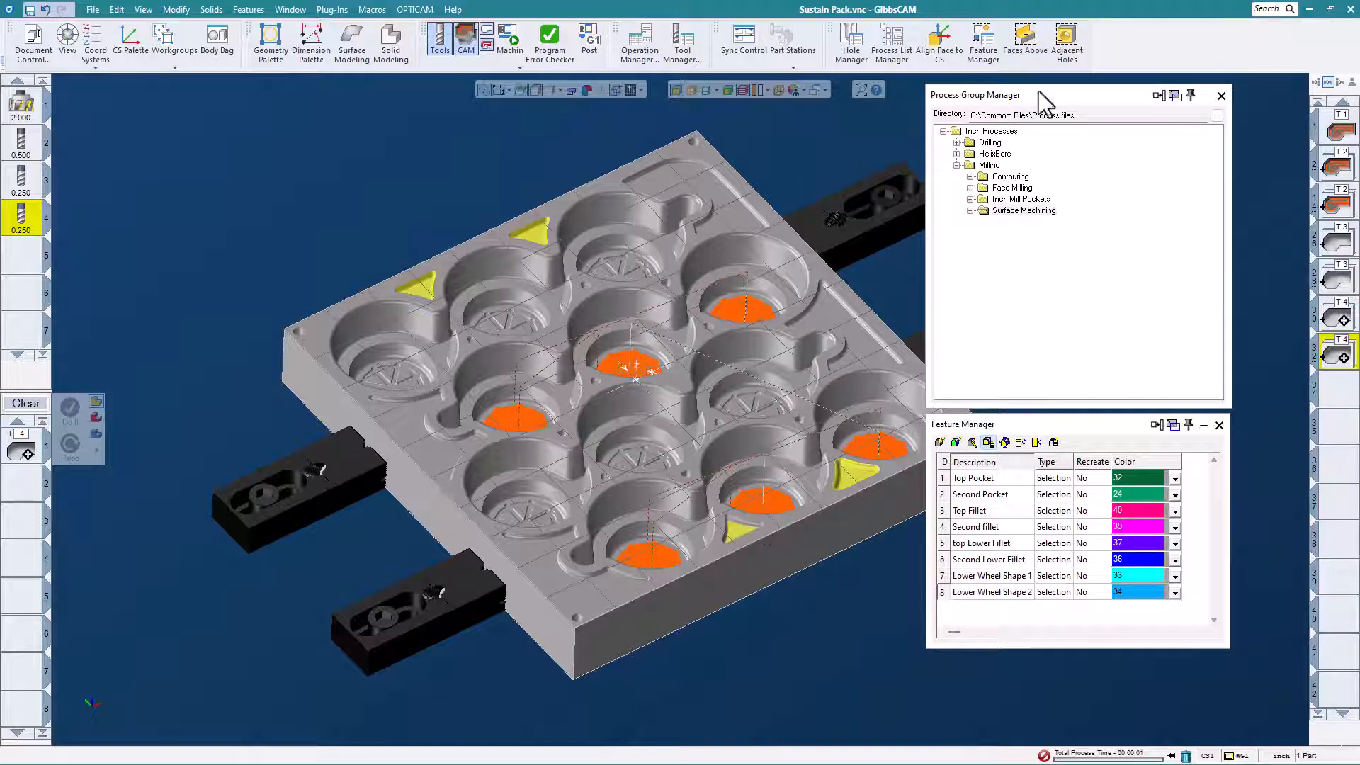
click(1025, 44)
mouse_move(742, 643)
middle_down()
mouse_move(549, 692)
mouse_move(717, 594)
mouse_move(717, 636)
middle_up()
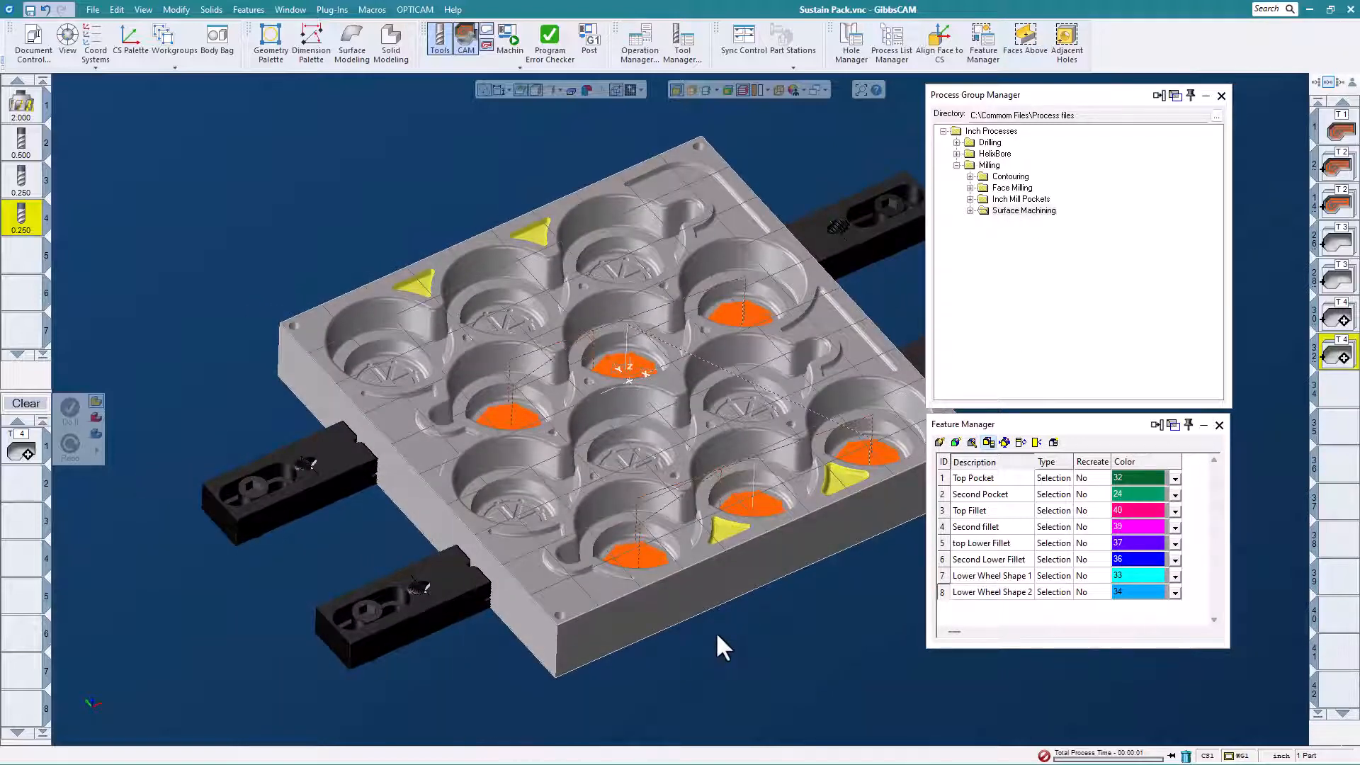
Add the floors and Faces Above of the two larger shallow pockets on the mold's left side to the selection.
click(587, 583)
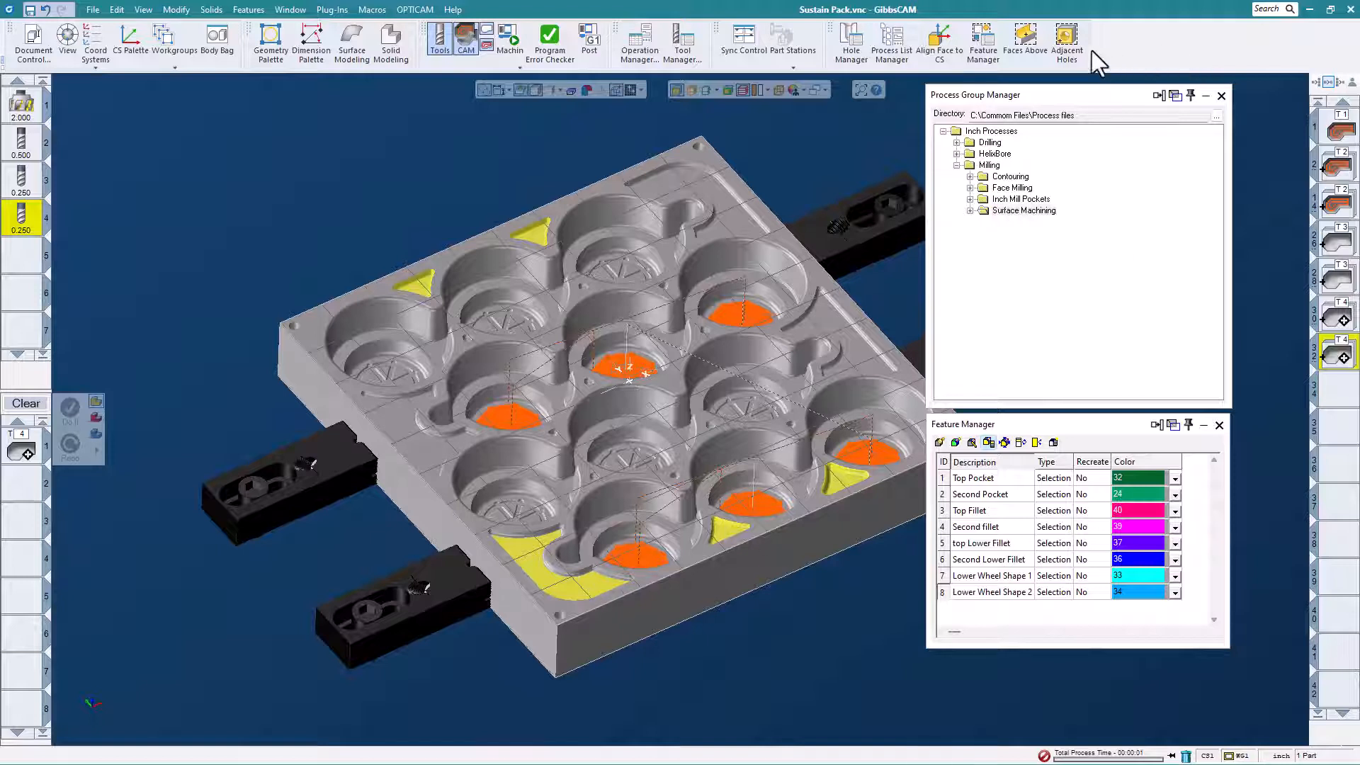
click(1026, 36)
click(398, 427)
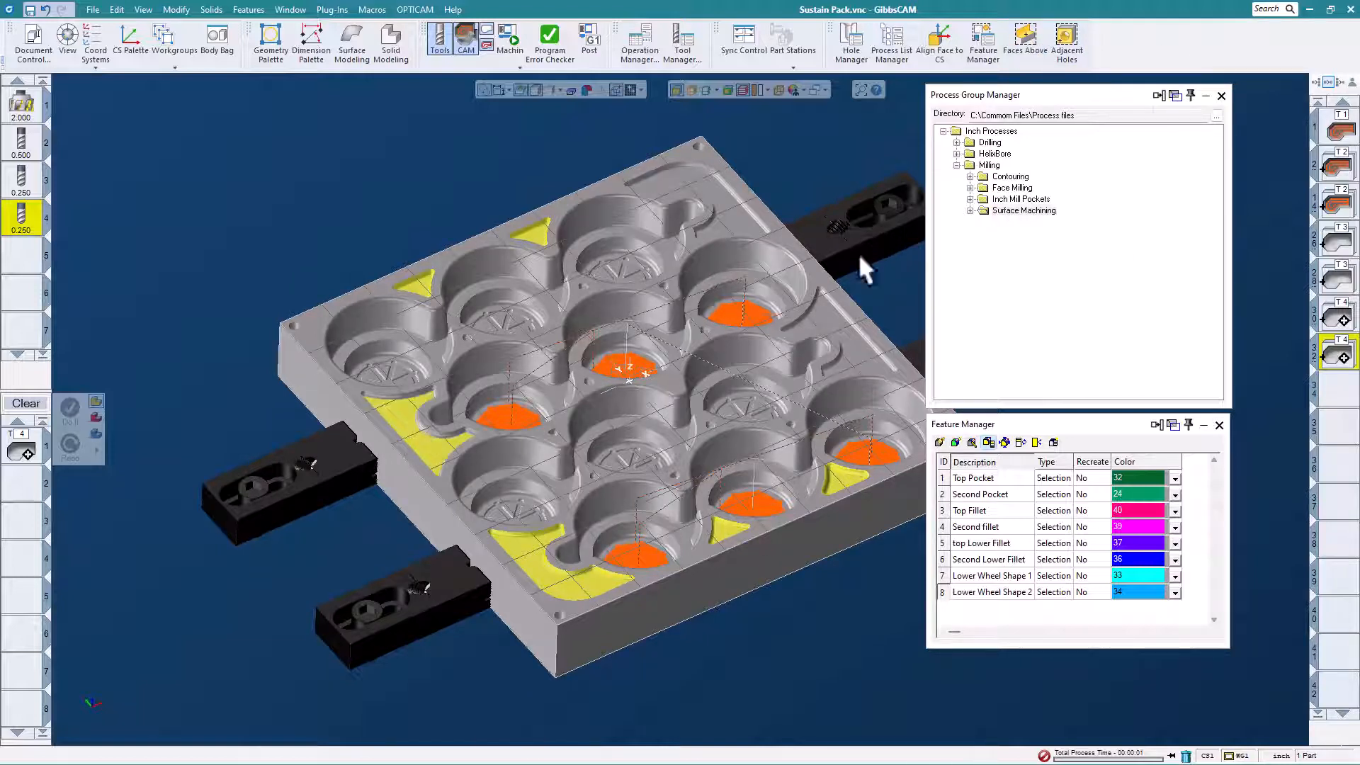
click(1025, 35)
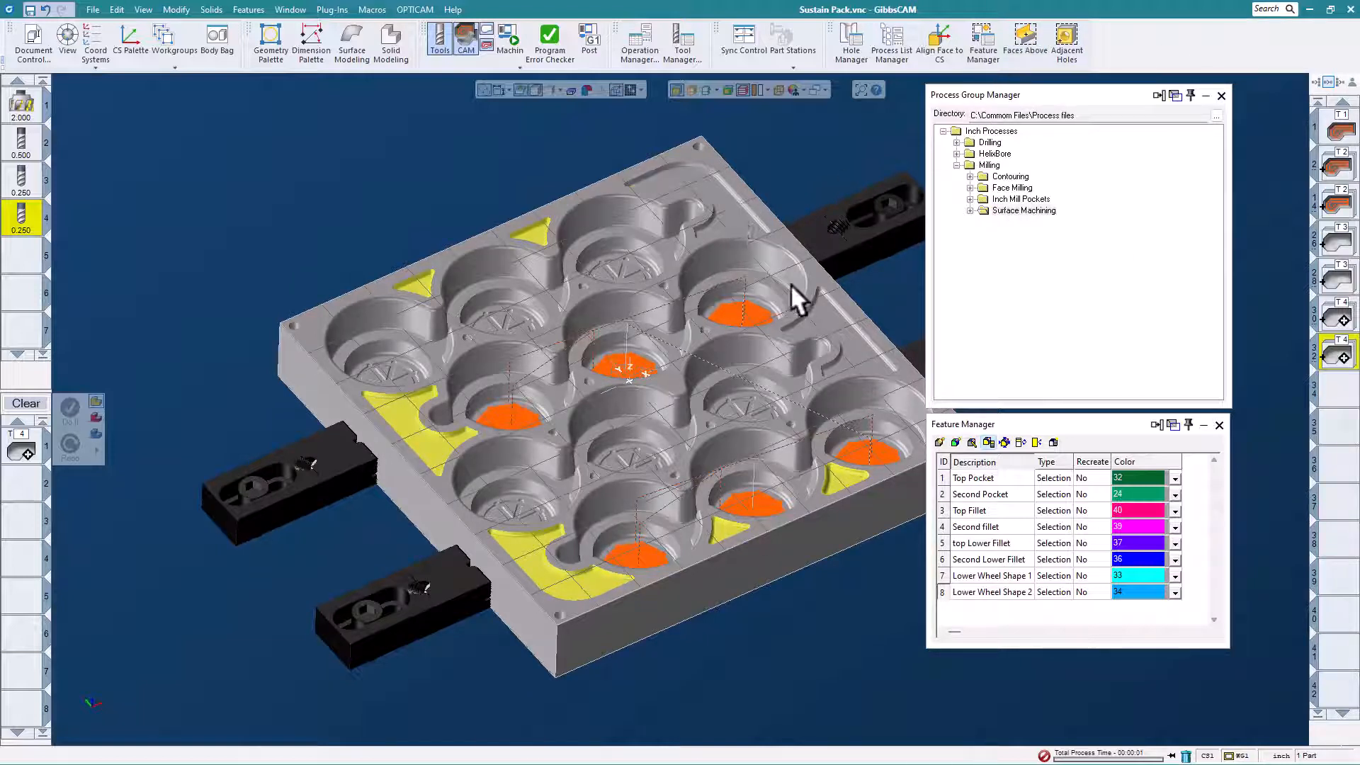
Add the floors and Faces Above of the two larger shallow pockets on the mold's right side to the selection.
click(737, 212)
click(831, 318)
click(1022, 38)
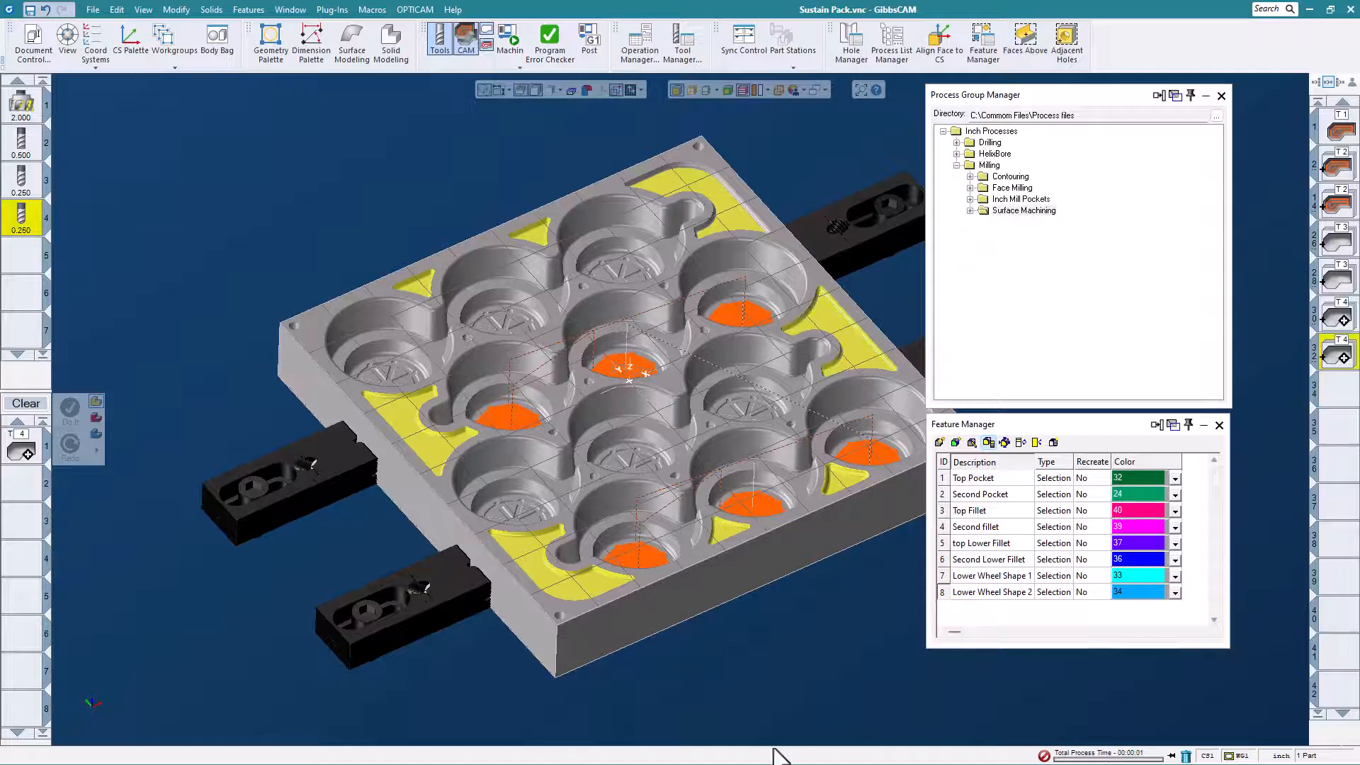
click(738, 211)
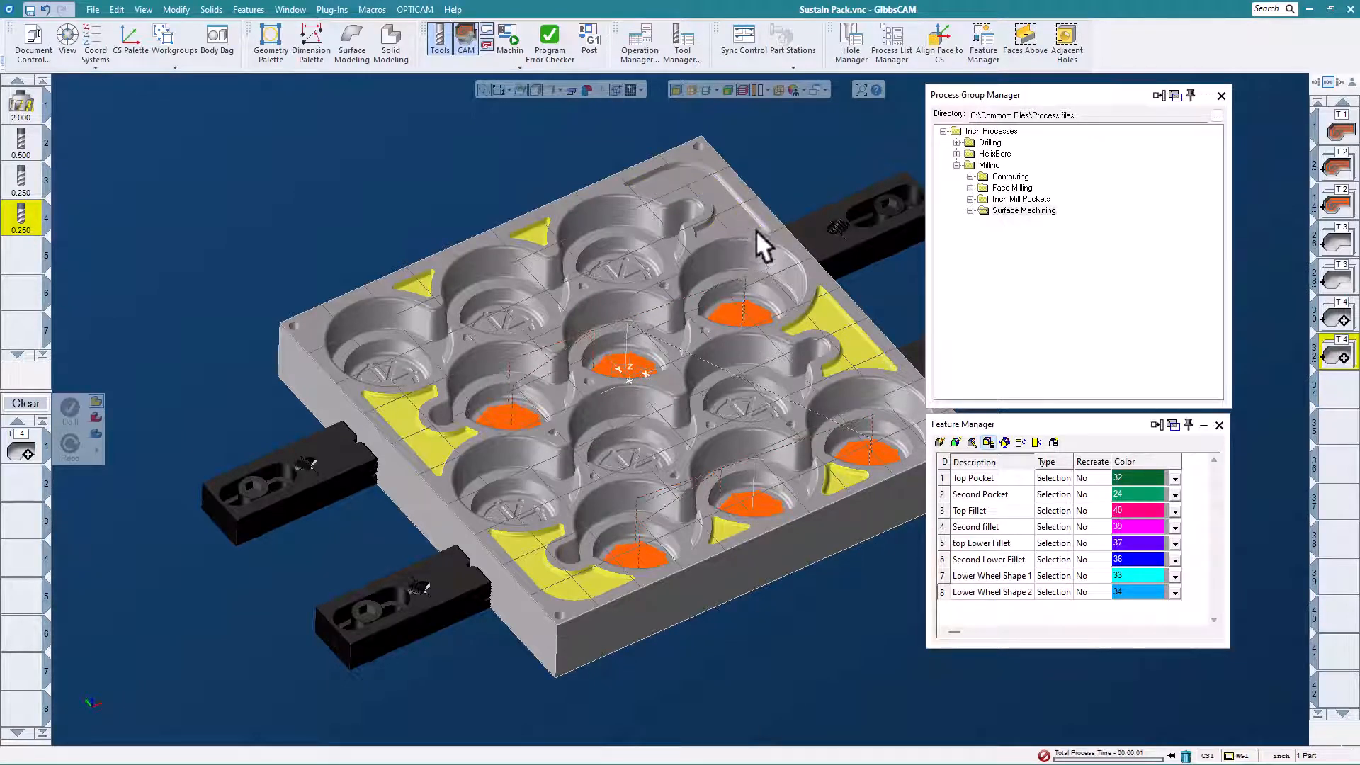
click(736, 211)
click(1025, 38)
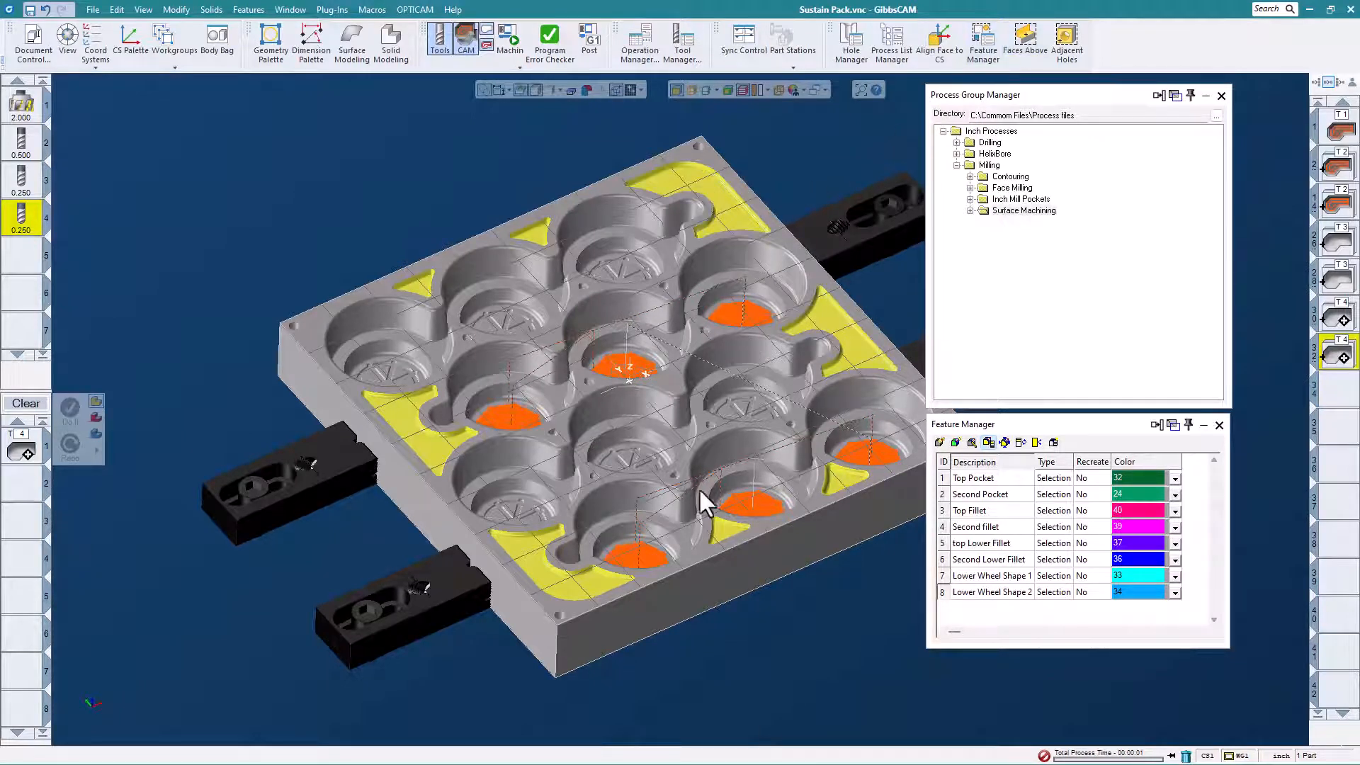
Apply the saved .125 BallMill Small Pocket Rough process from Inch Mill Pockets to the selected shallow pockets and generate its operations.
scroll(527, 535, down, 2)
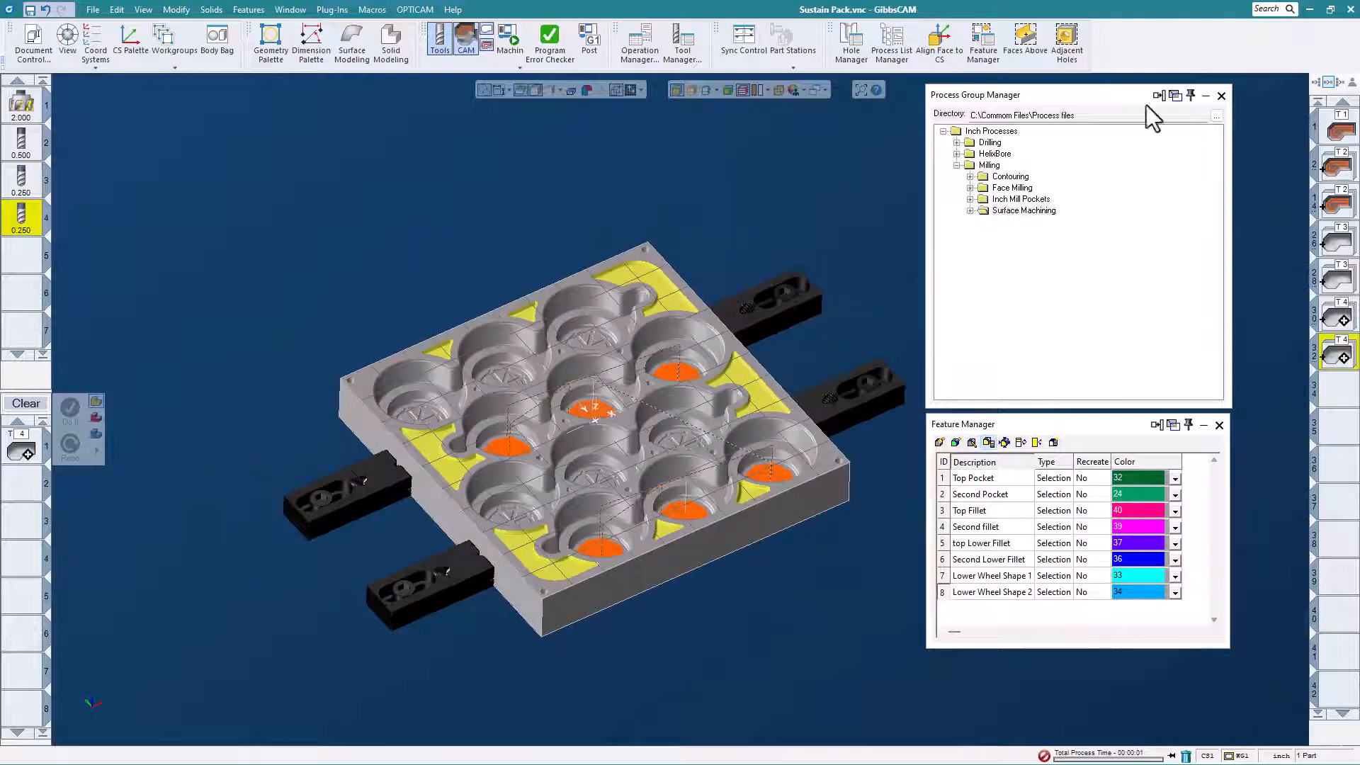
click(970, 200)
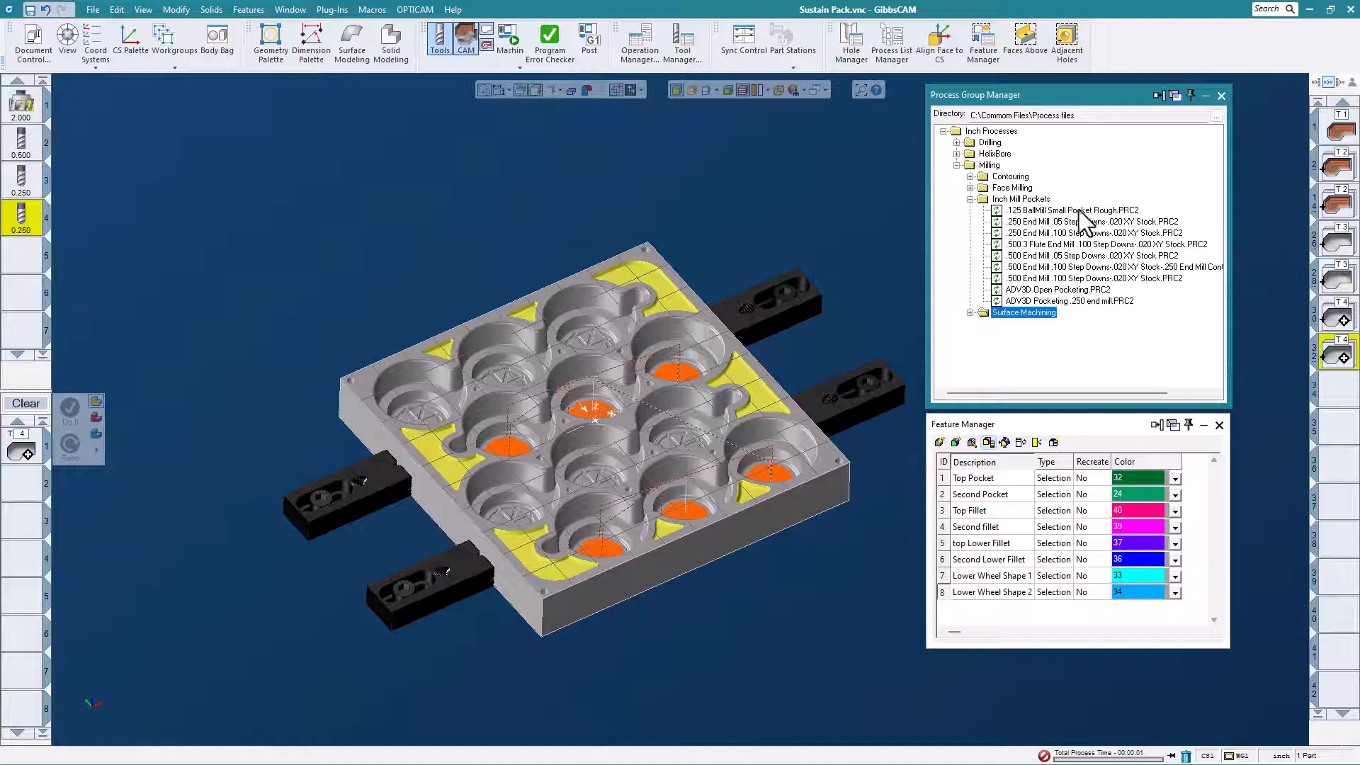
drag(1079, 211, 353, 253)
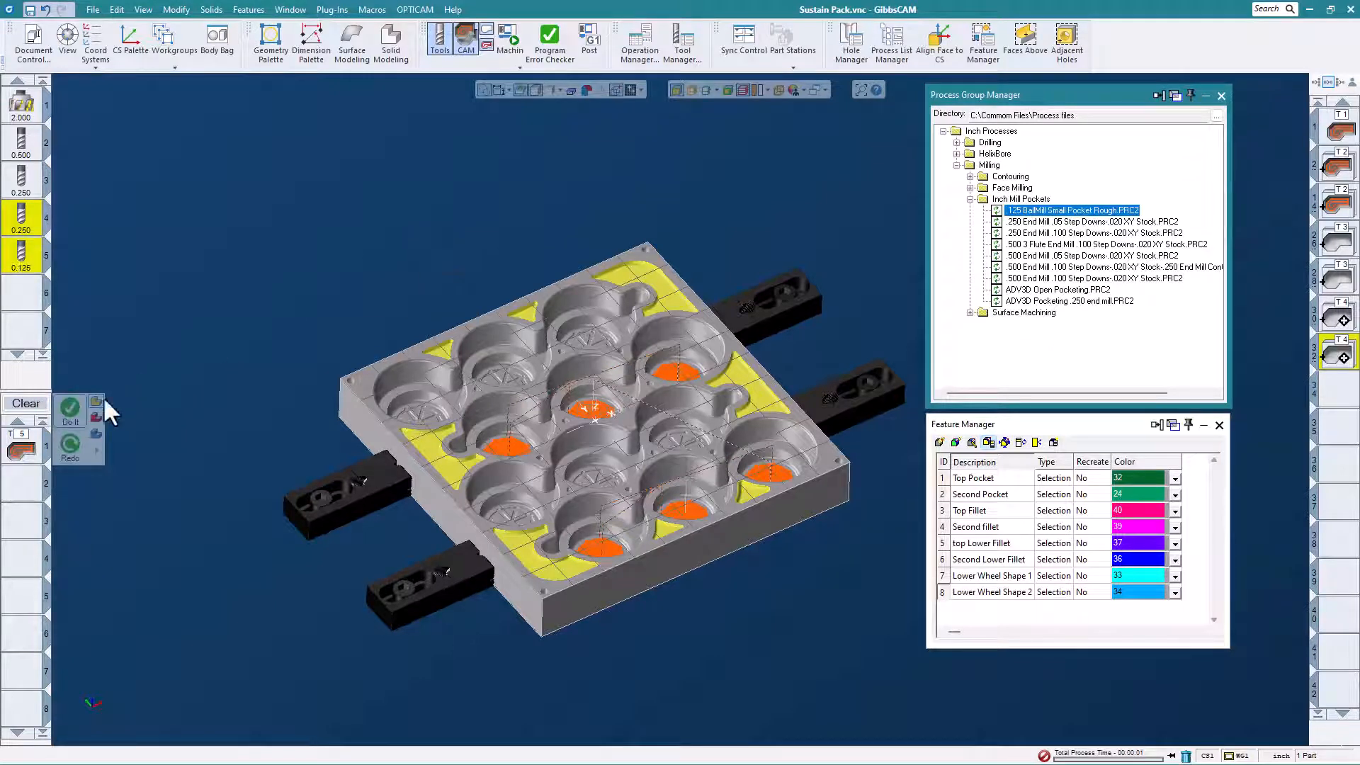
click(71, 417)
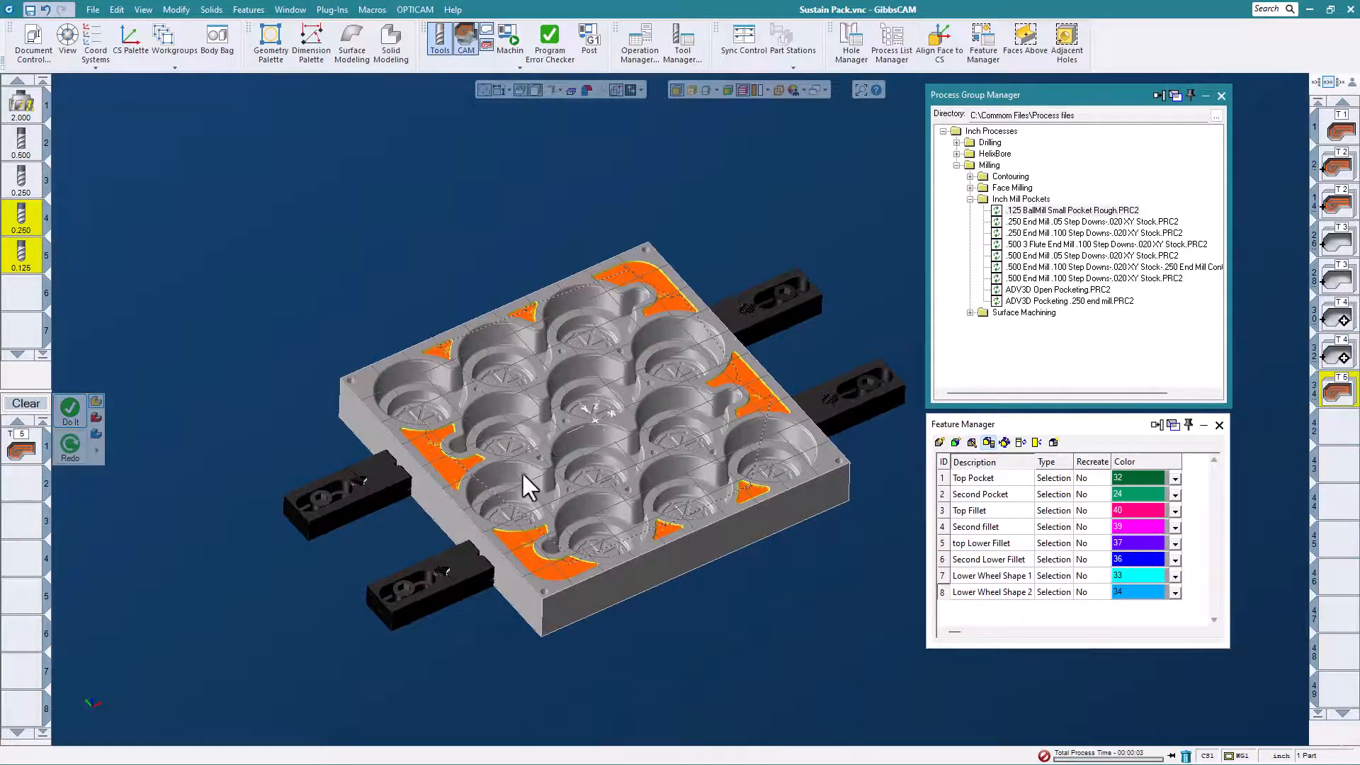
middle_drag(523, 473, 597, 426)
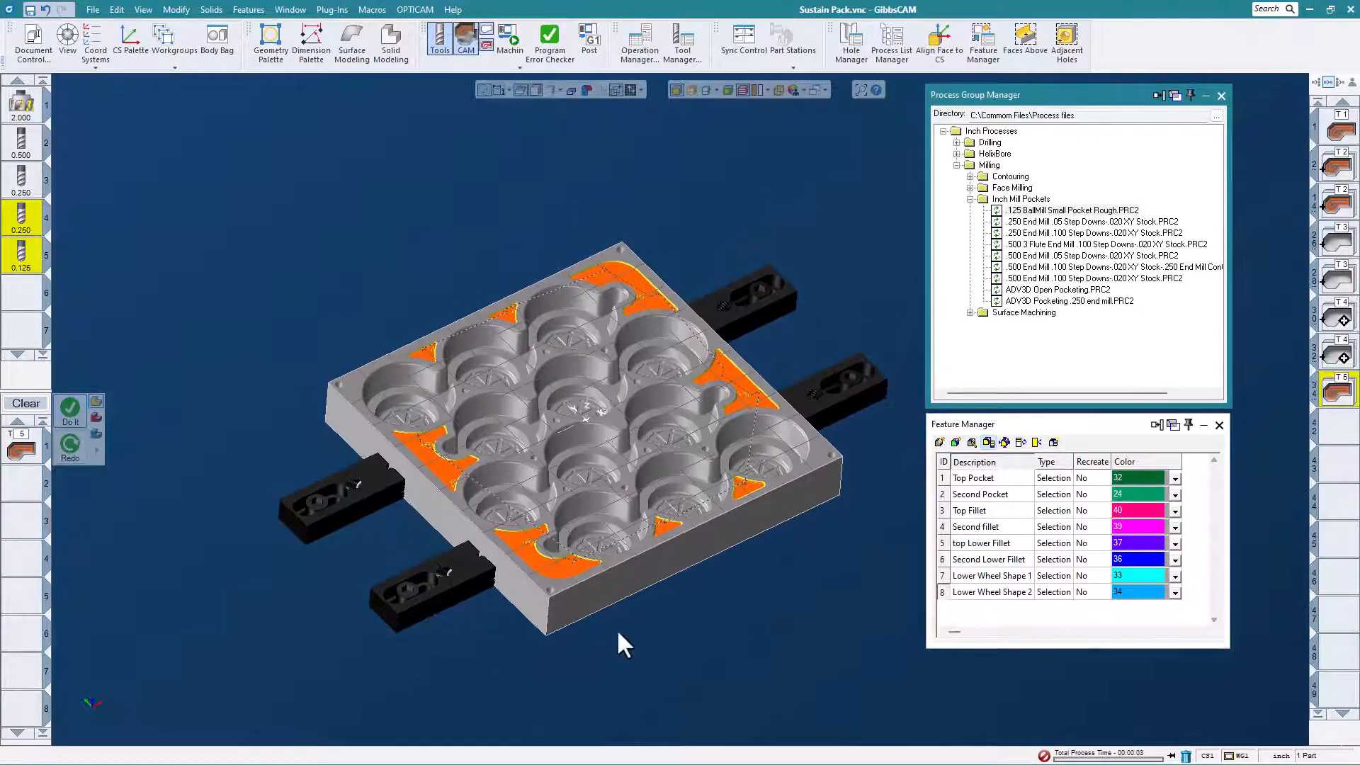
scroll(578, 555, up, 3)
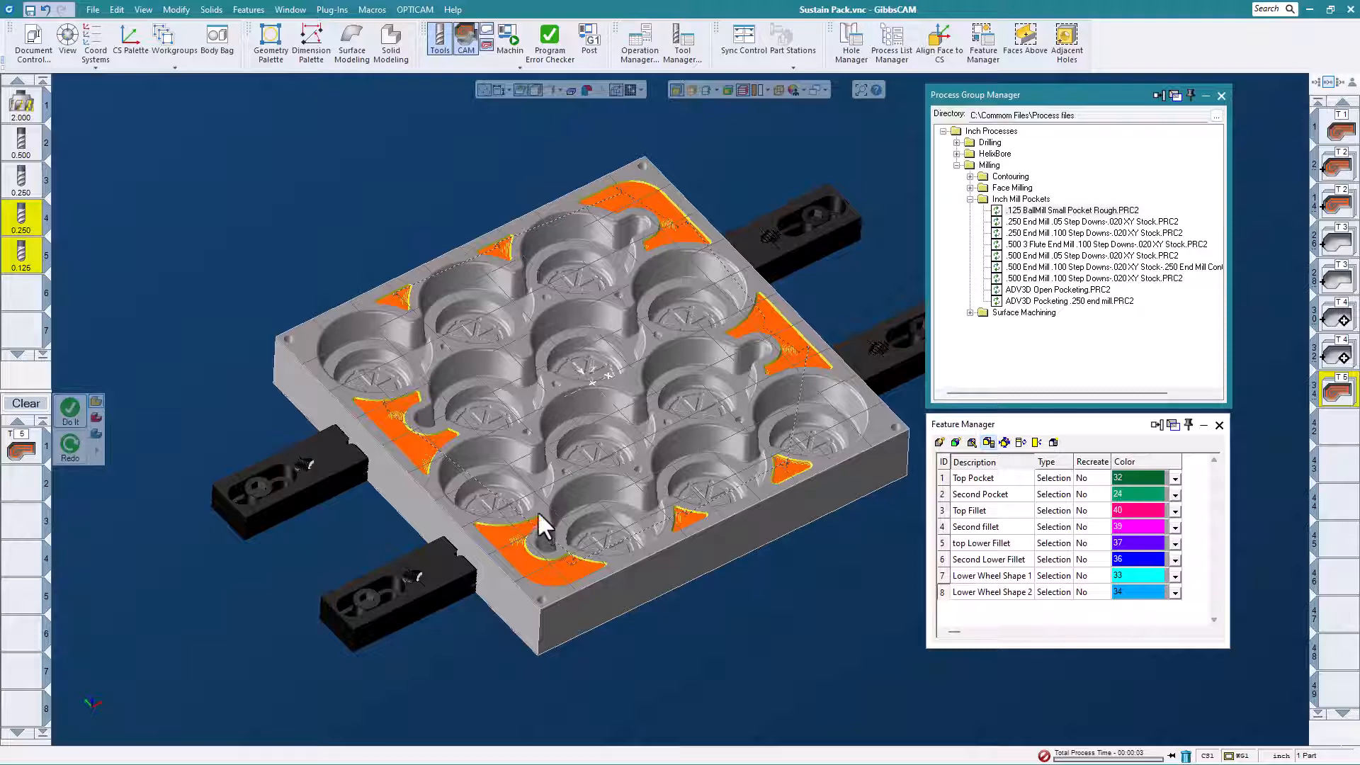
mouse_move(585, 489)
middle_down()
mouse_move(594, 455)
mouse_move(576, 455)
mouse_move(597, 485)
middle_up()
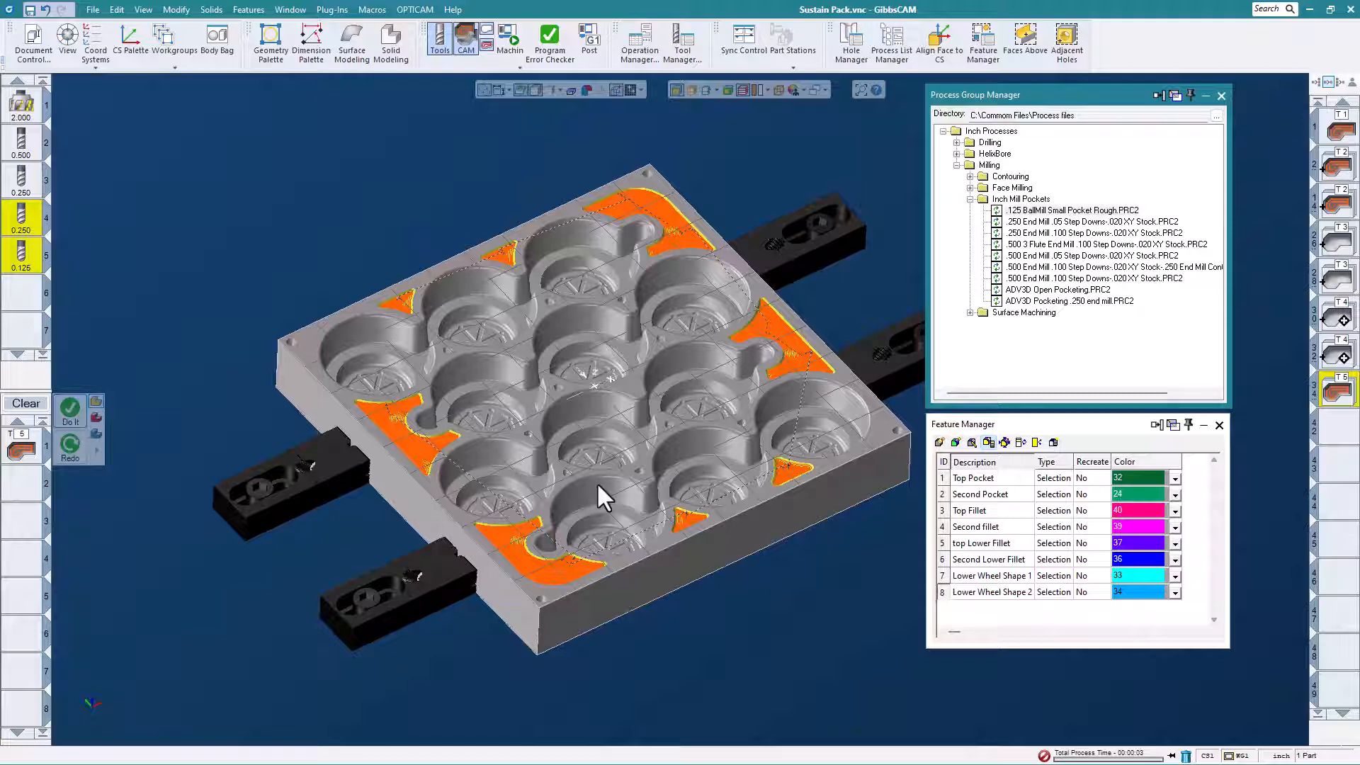
middle_drag(574, 468, 501, 462)
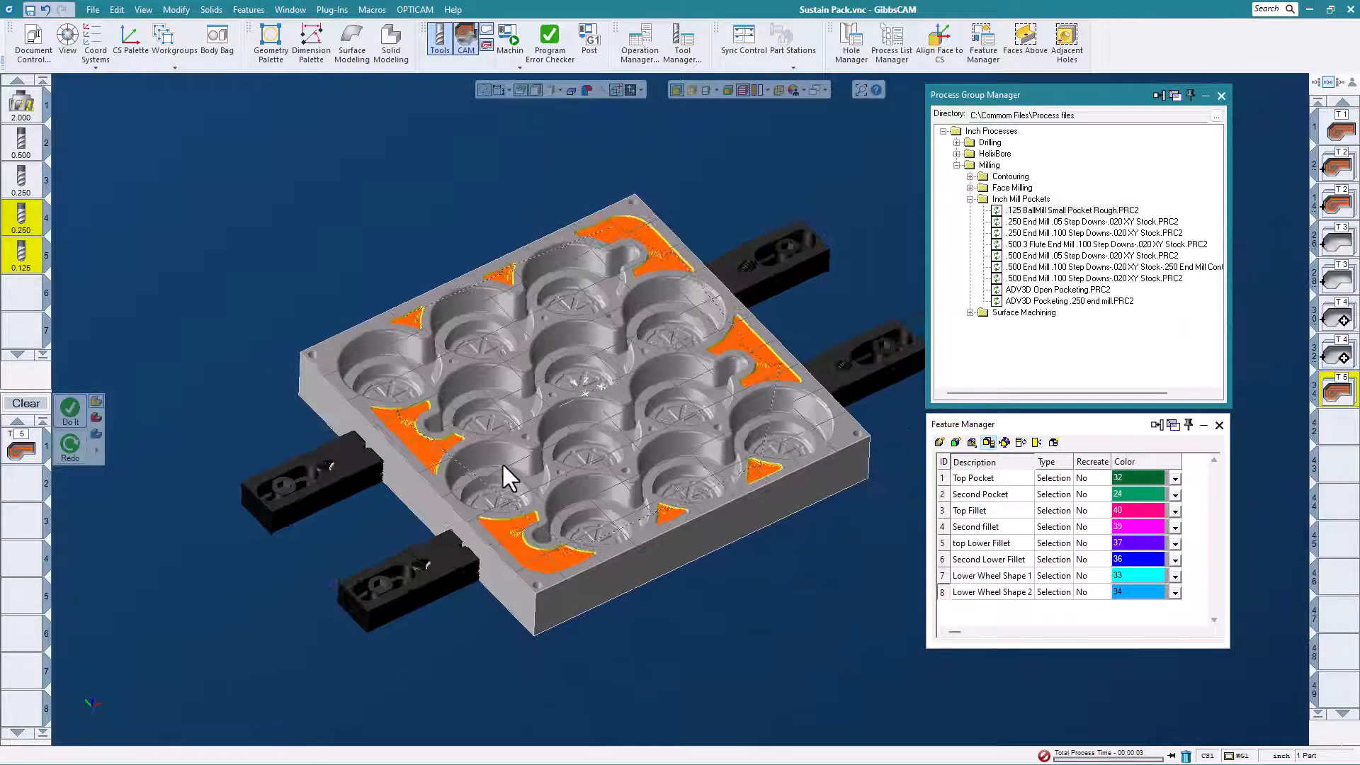
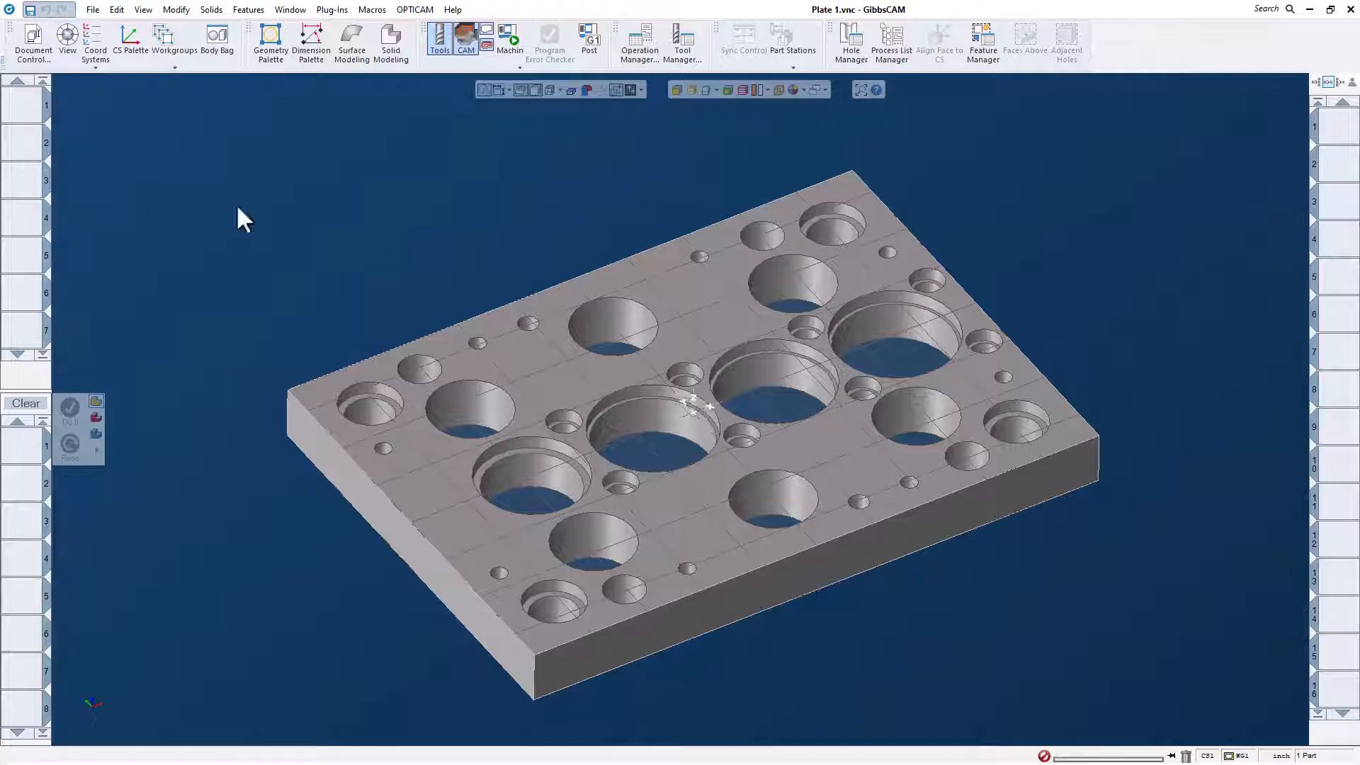
Select the plate body and run automatic feature recognition in the Hole Manager to detect its holes, clearing the body selection when done.
scroll(891, 249, up, 5)
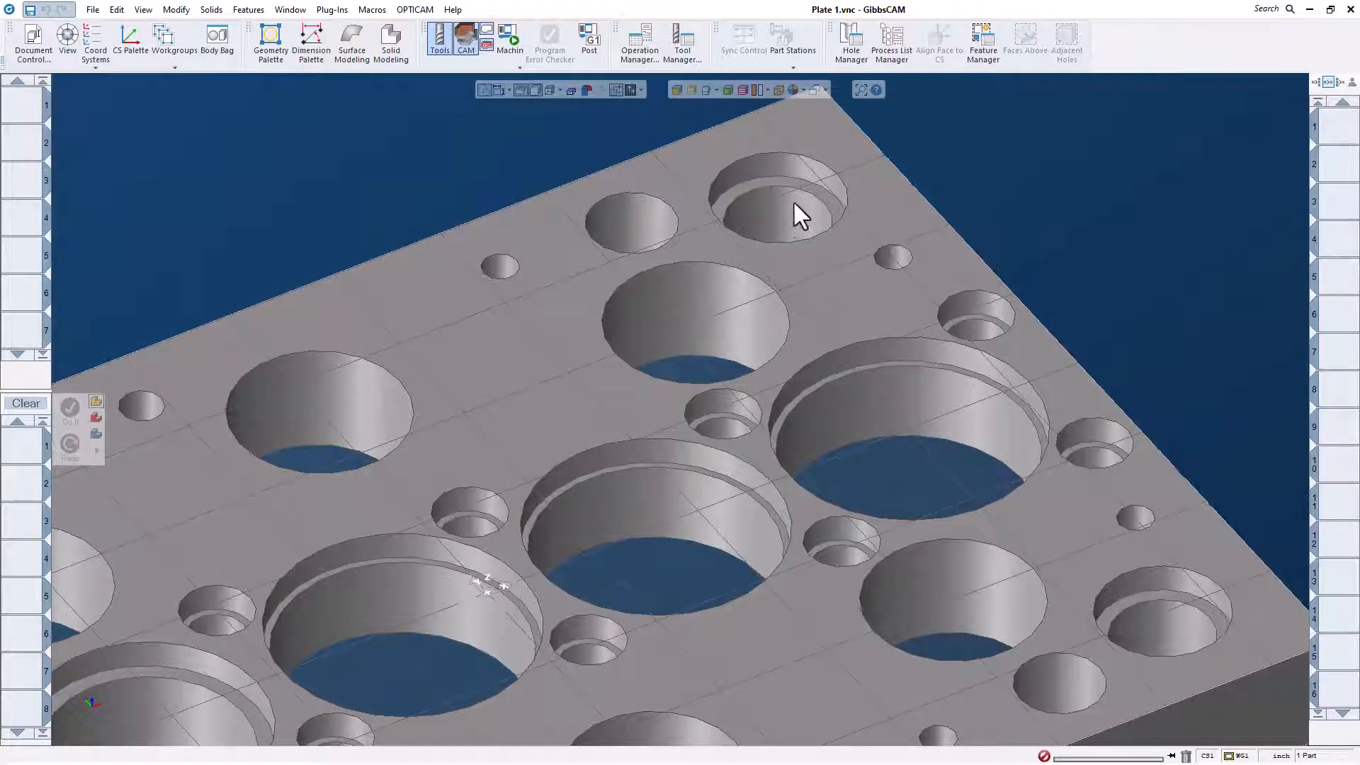
scroll(781, 211, down, 3)
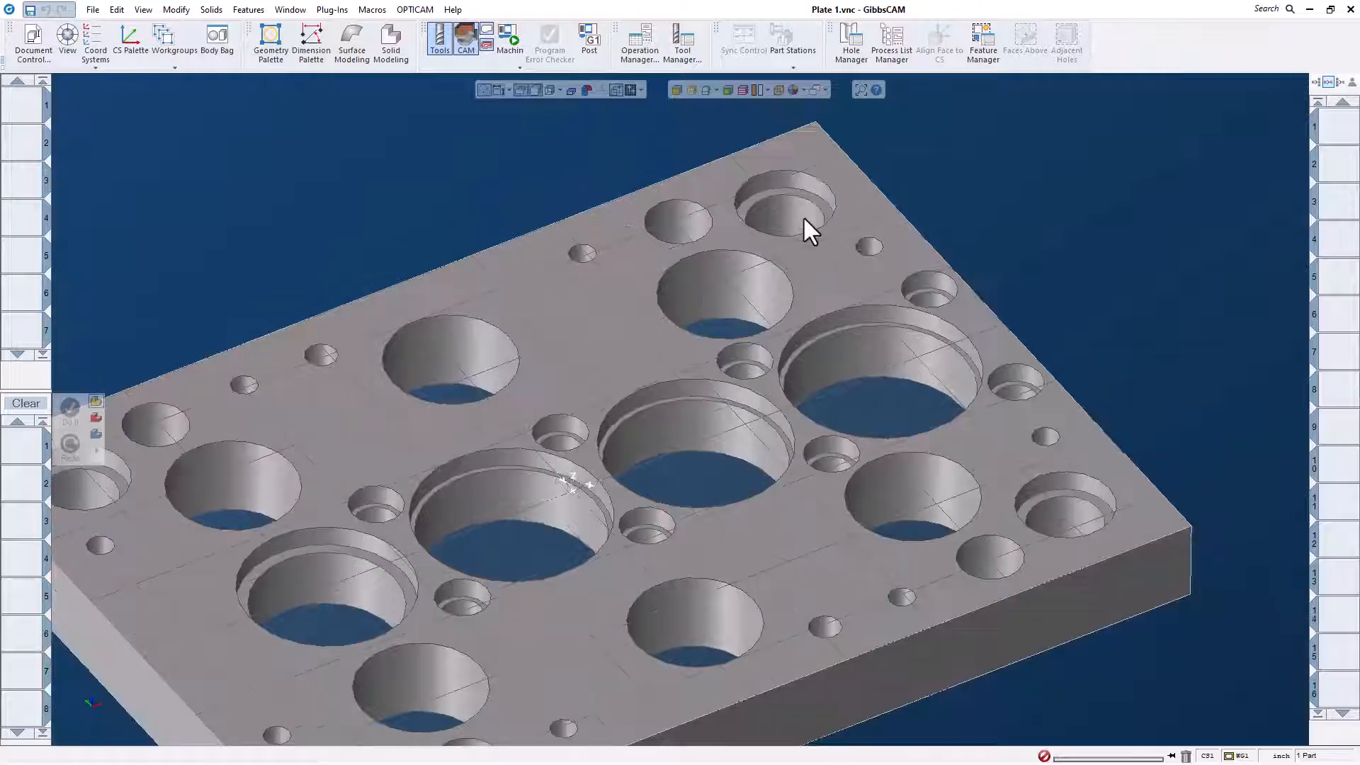
scroll(804, 215, up, 2)
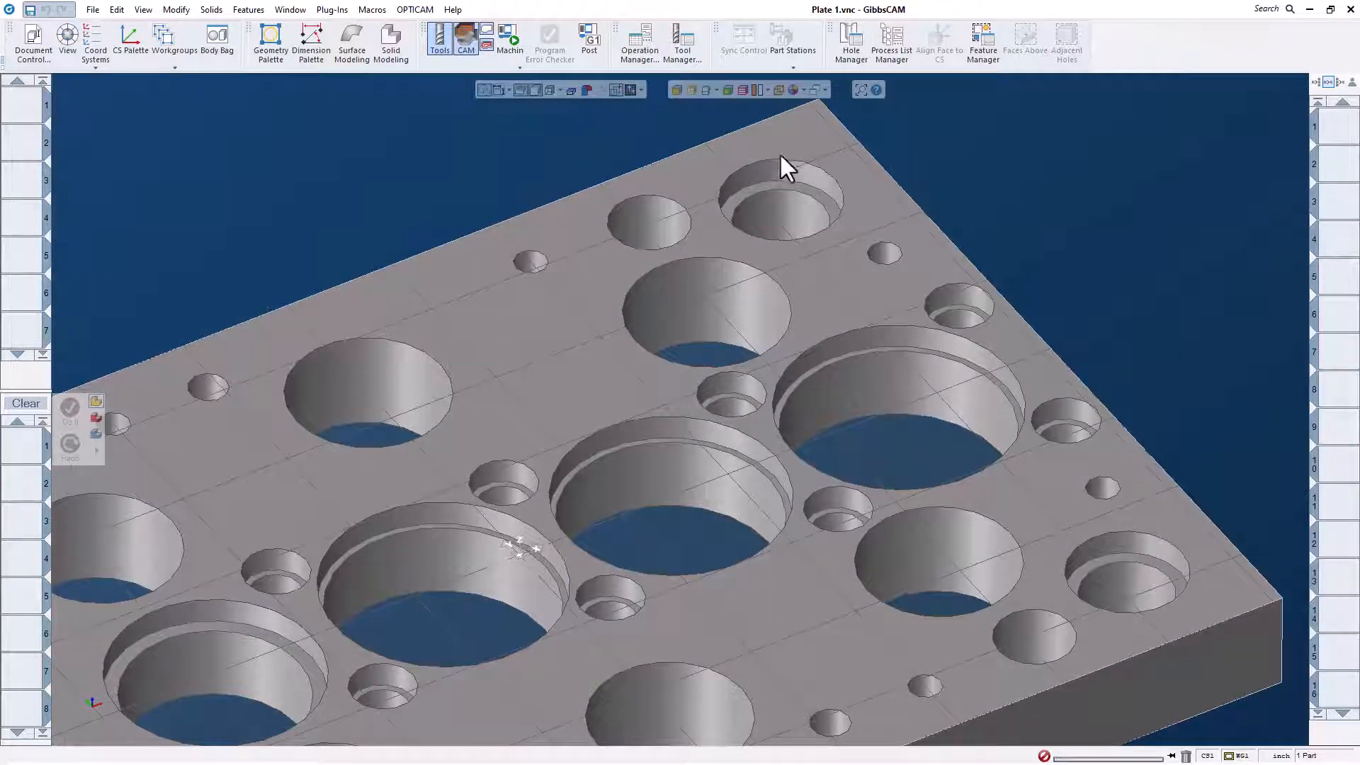
scroll(787, 237, down, 3)
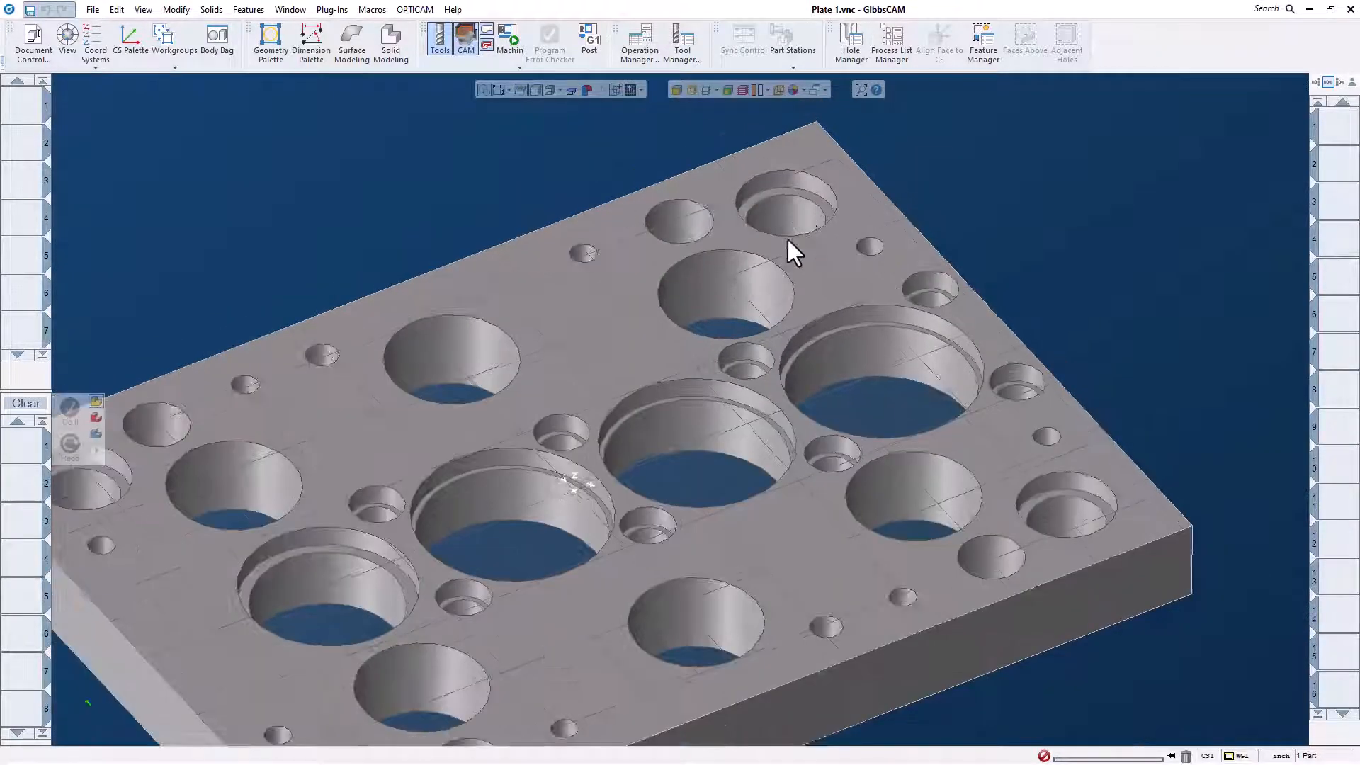
middle_drag(963, 280, 633, 298)
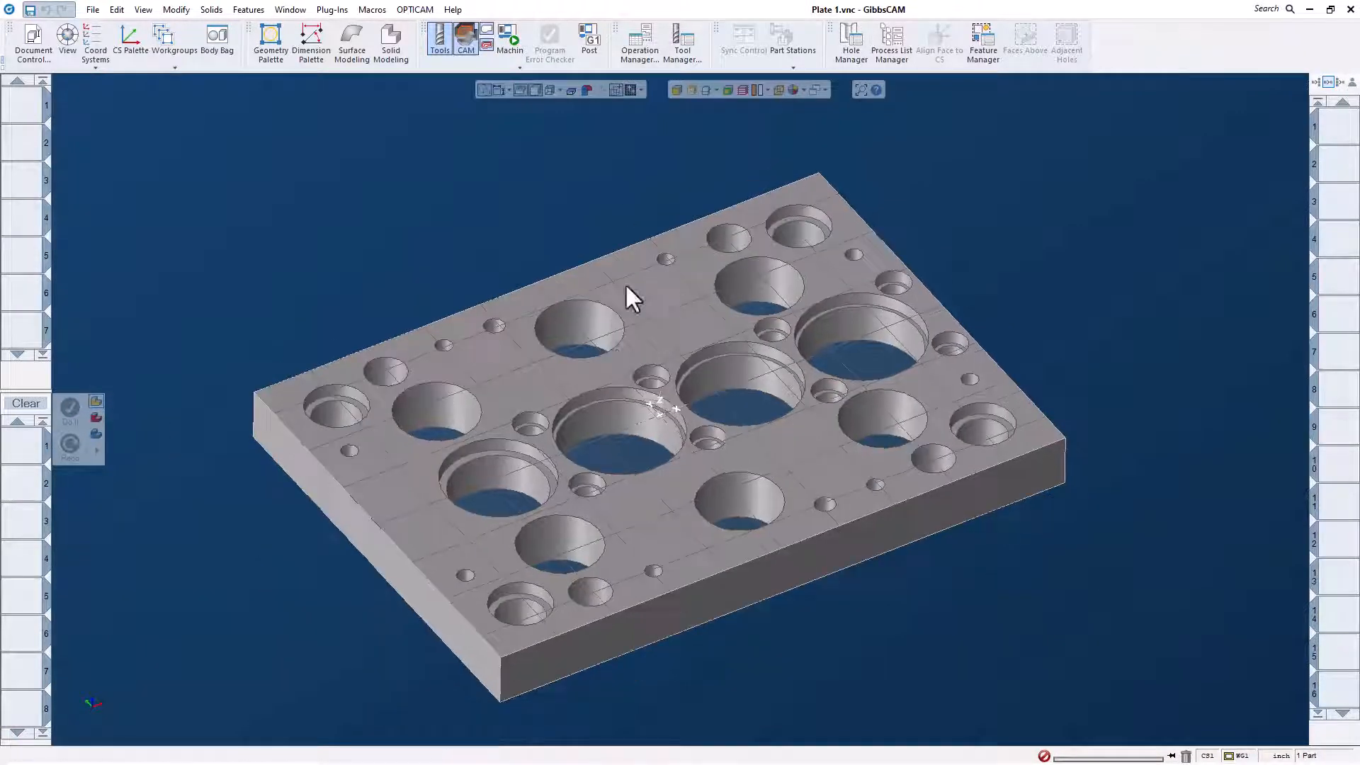
click(661, 274)
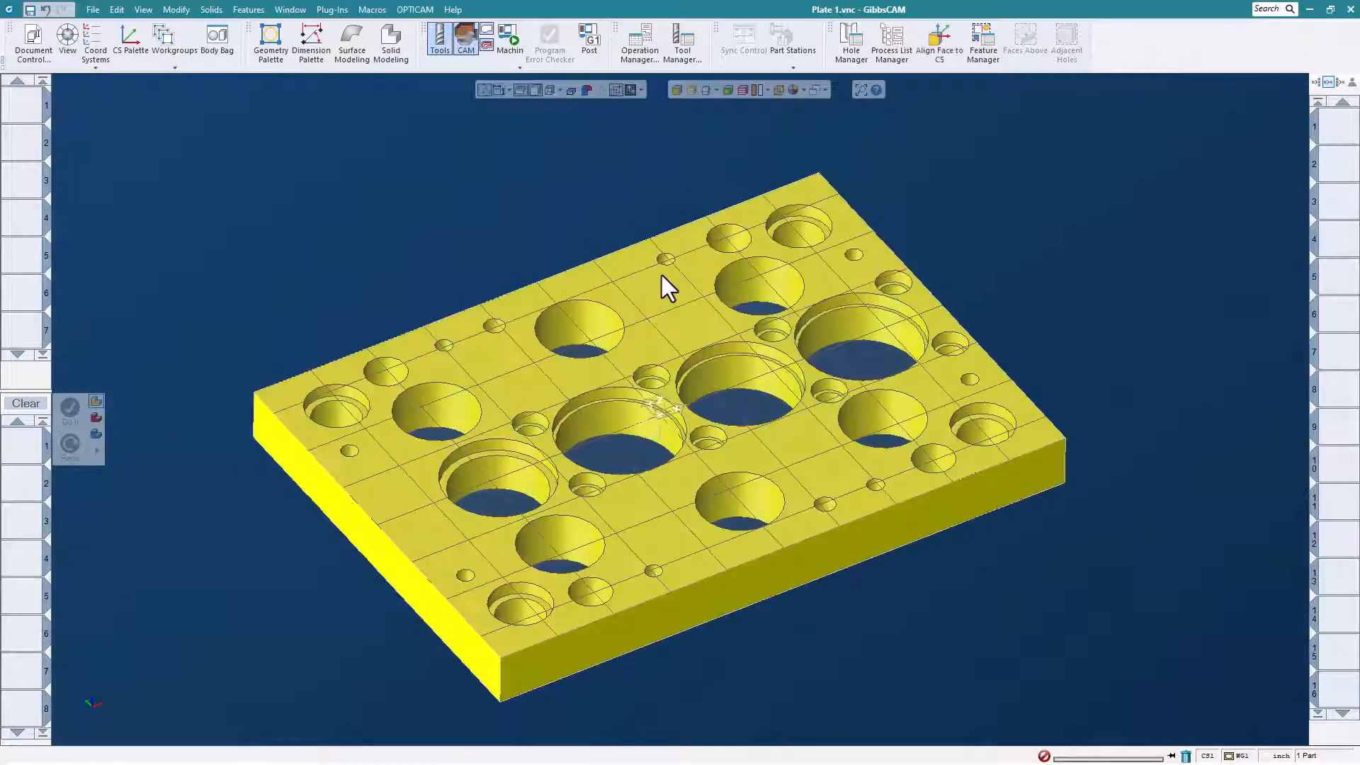
click(847, 59)
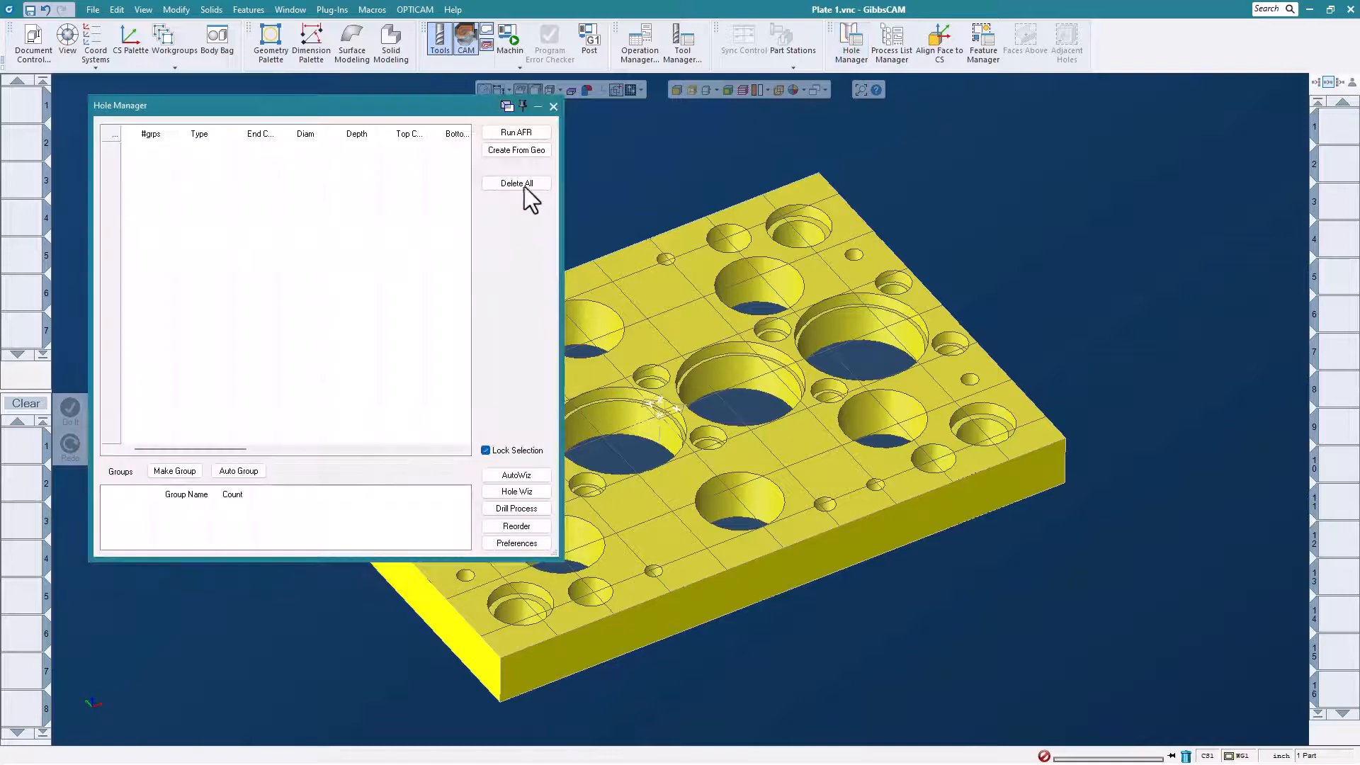
click(523, 132)
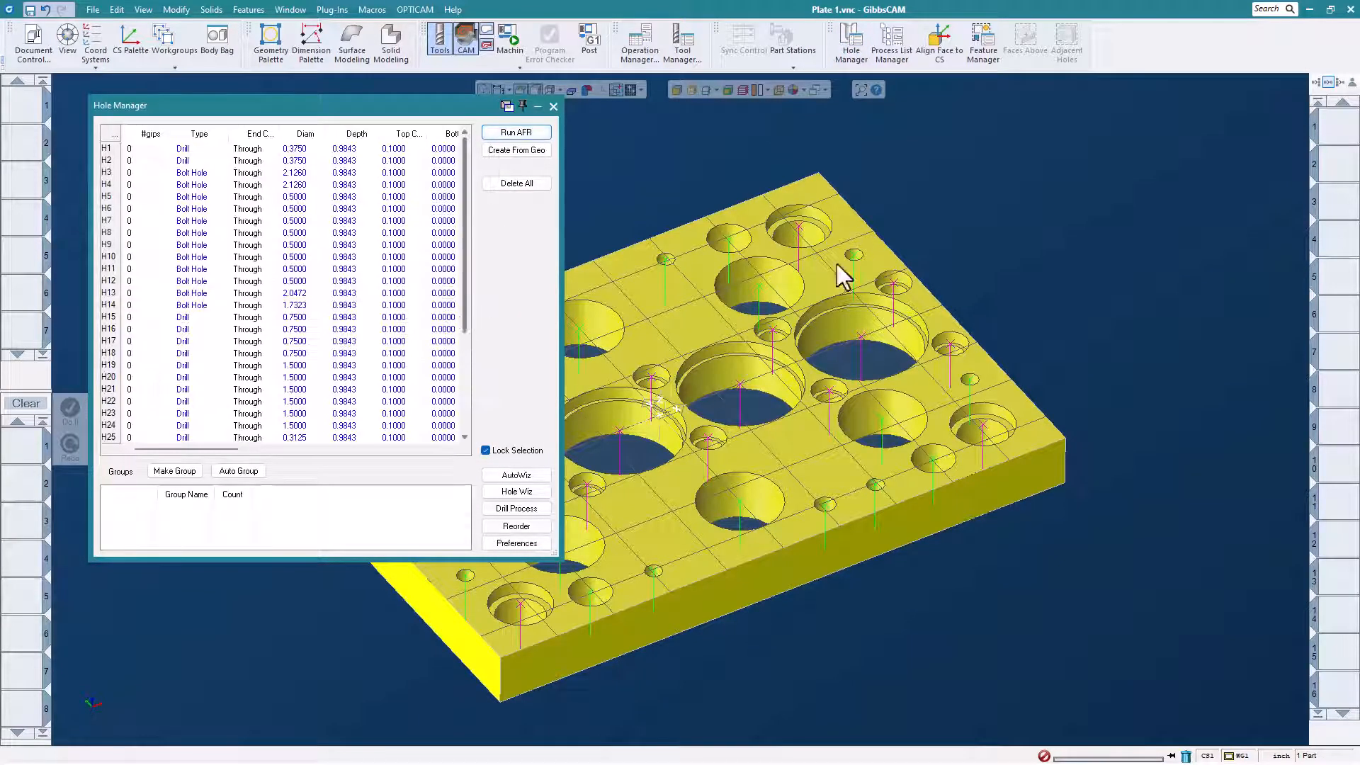
click(1081, 329)
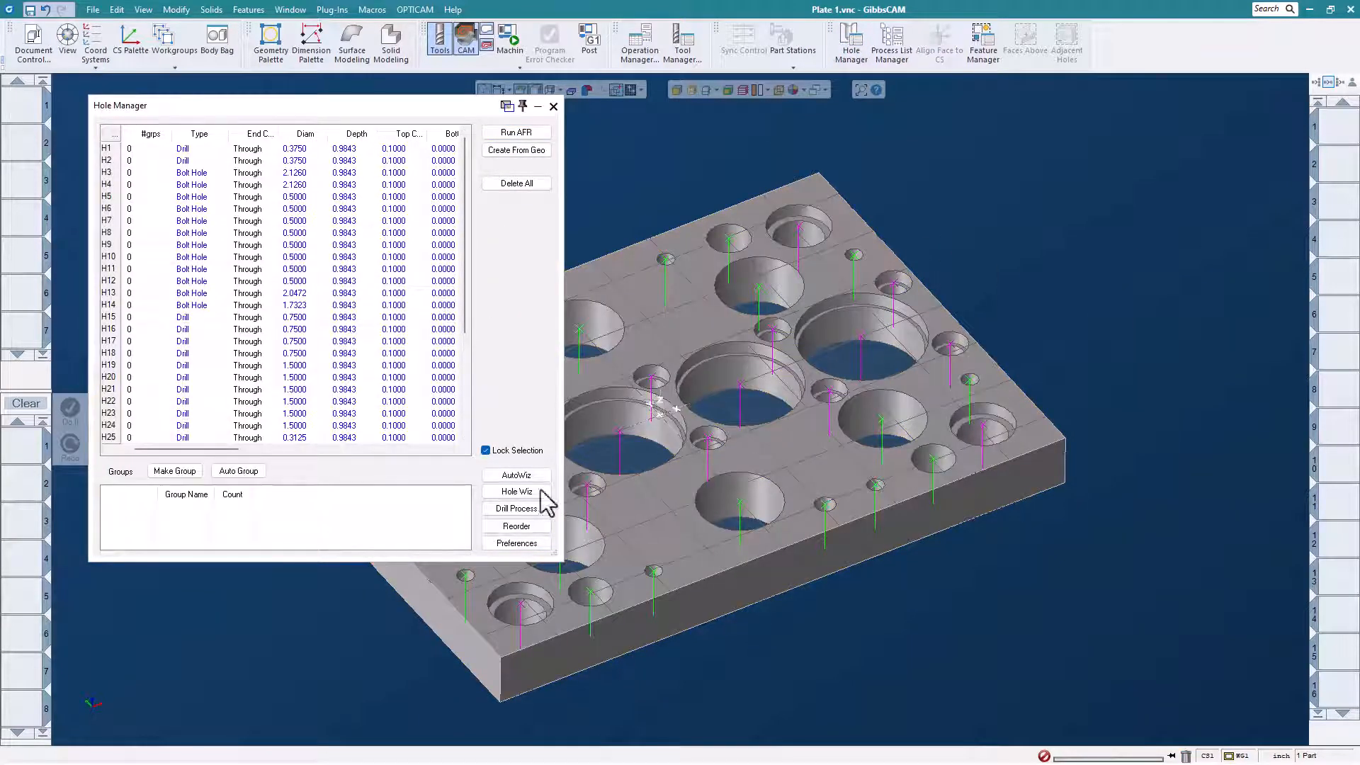
Automatically group the recognized holes and enlarge the Hole Manager to show the full group list.
click(249, 473)
click(241, 471)
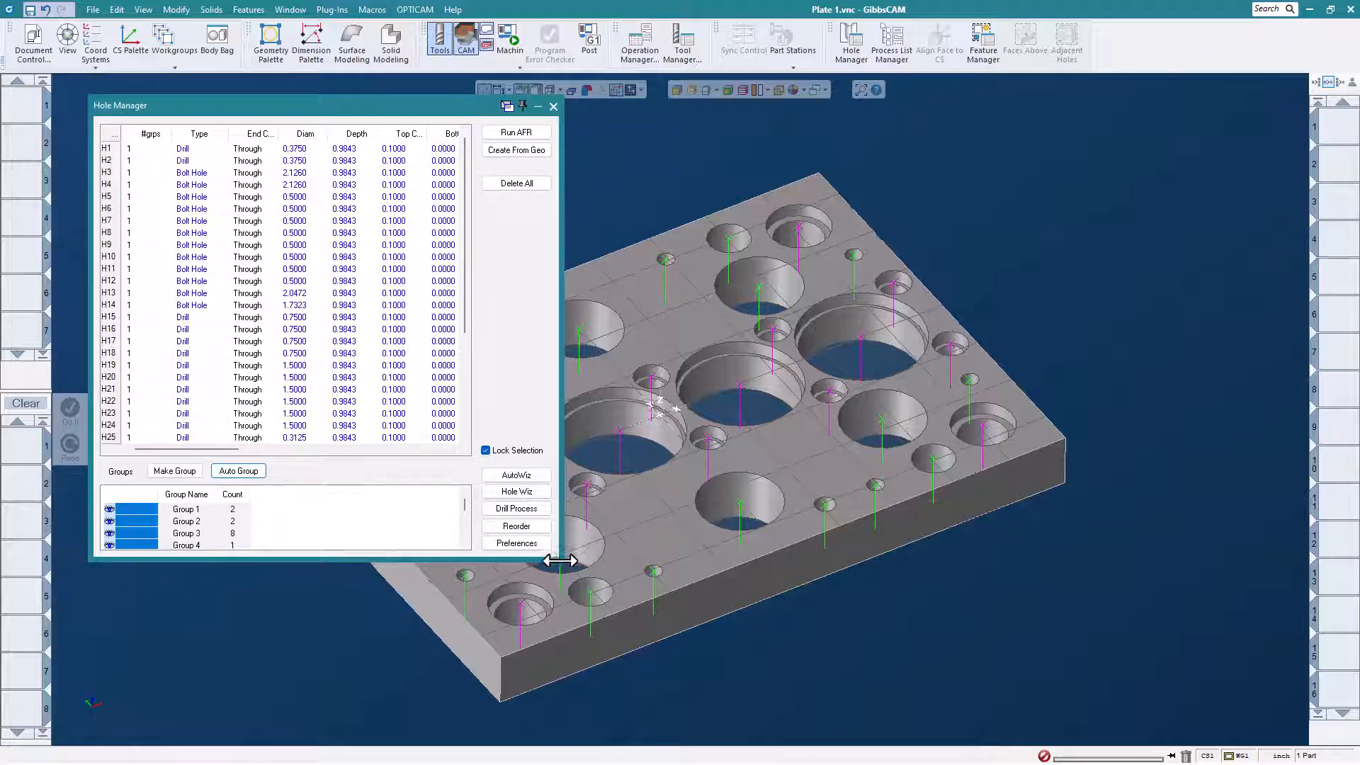
drag(559, 560, 567, 562)
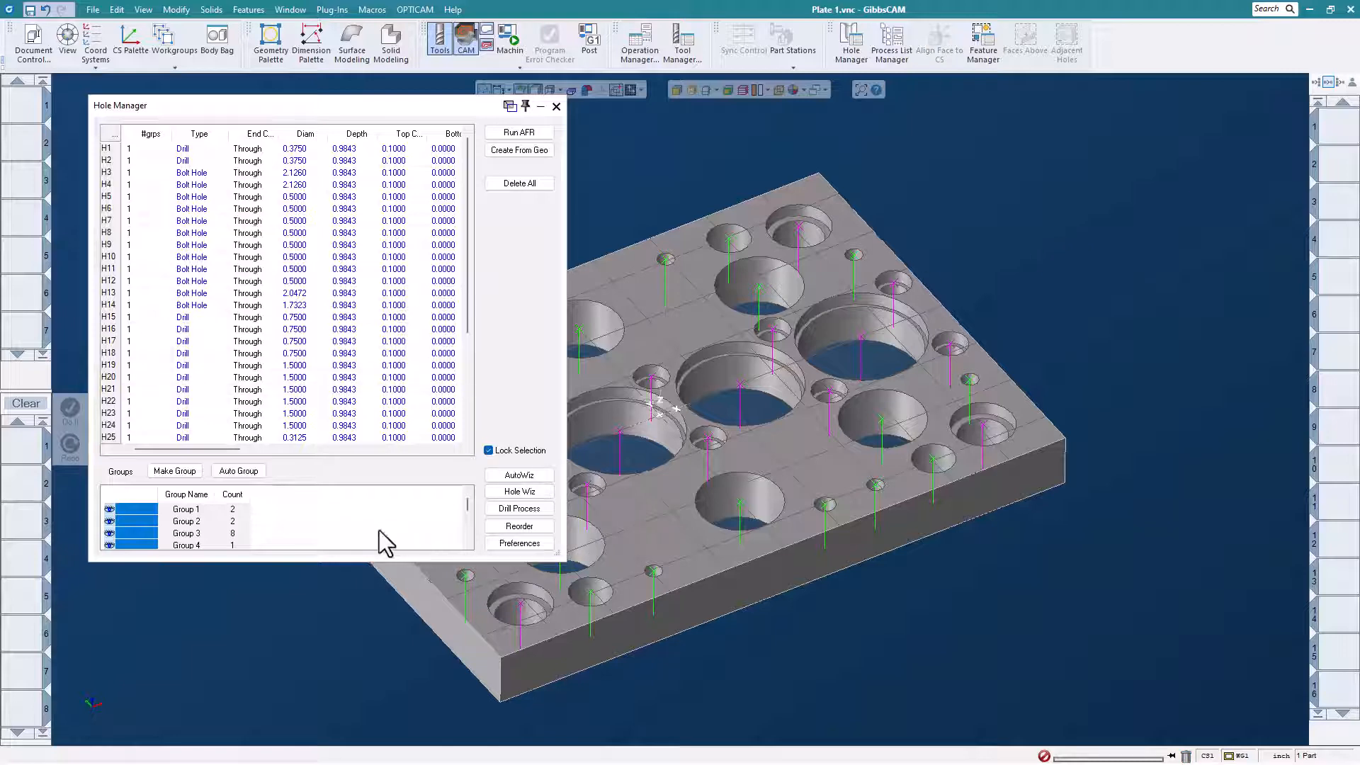
drag(563, 561, 541, 669)
Reorder the 0.5000 bolt holes in Group 3 with a planar sort, with the hole order displayed.
click(186, 534)
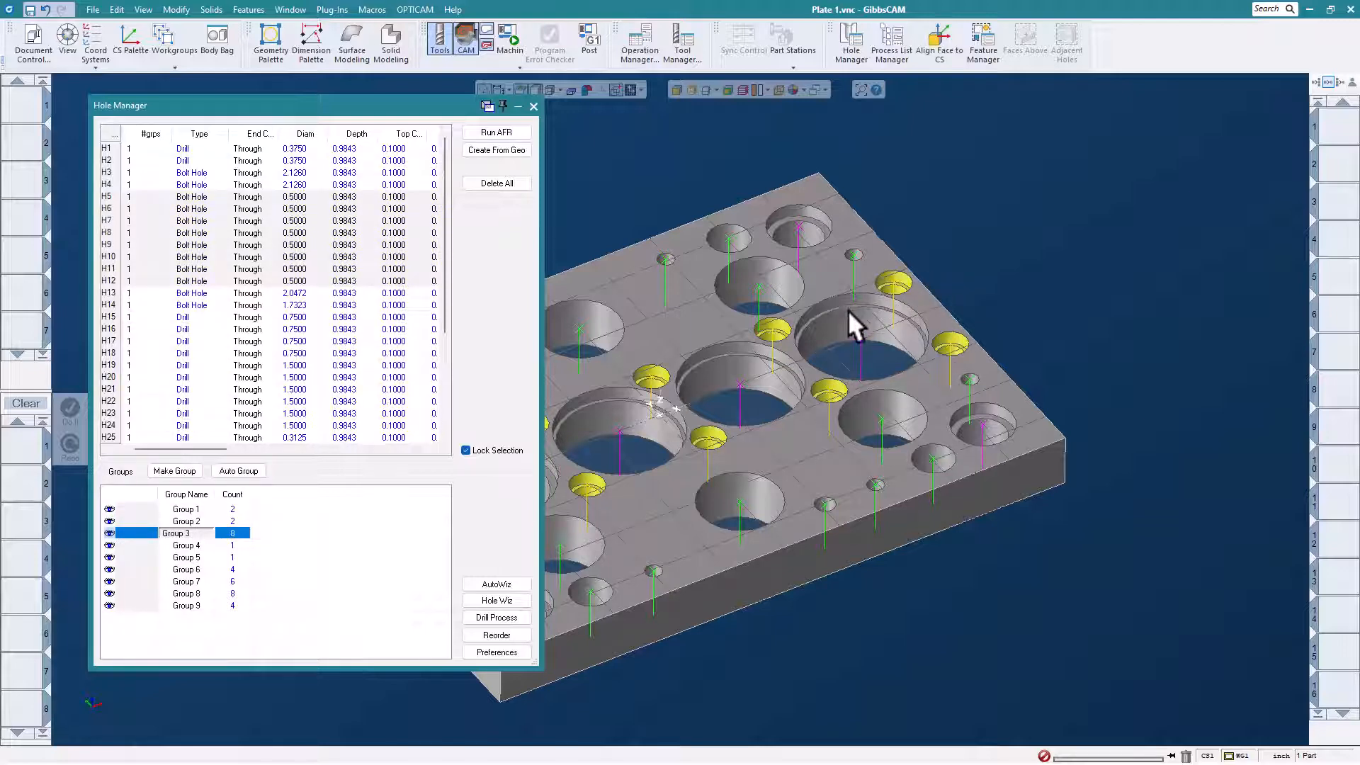
middle_drag(848, 309, 1030, 245)
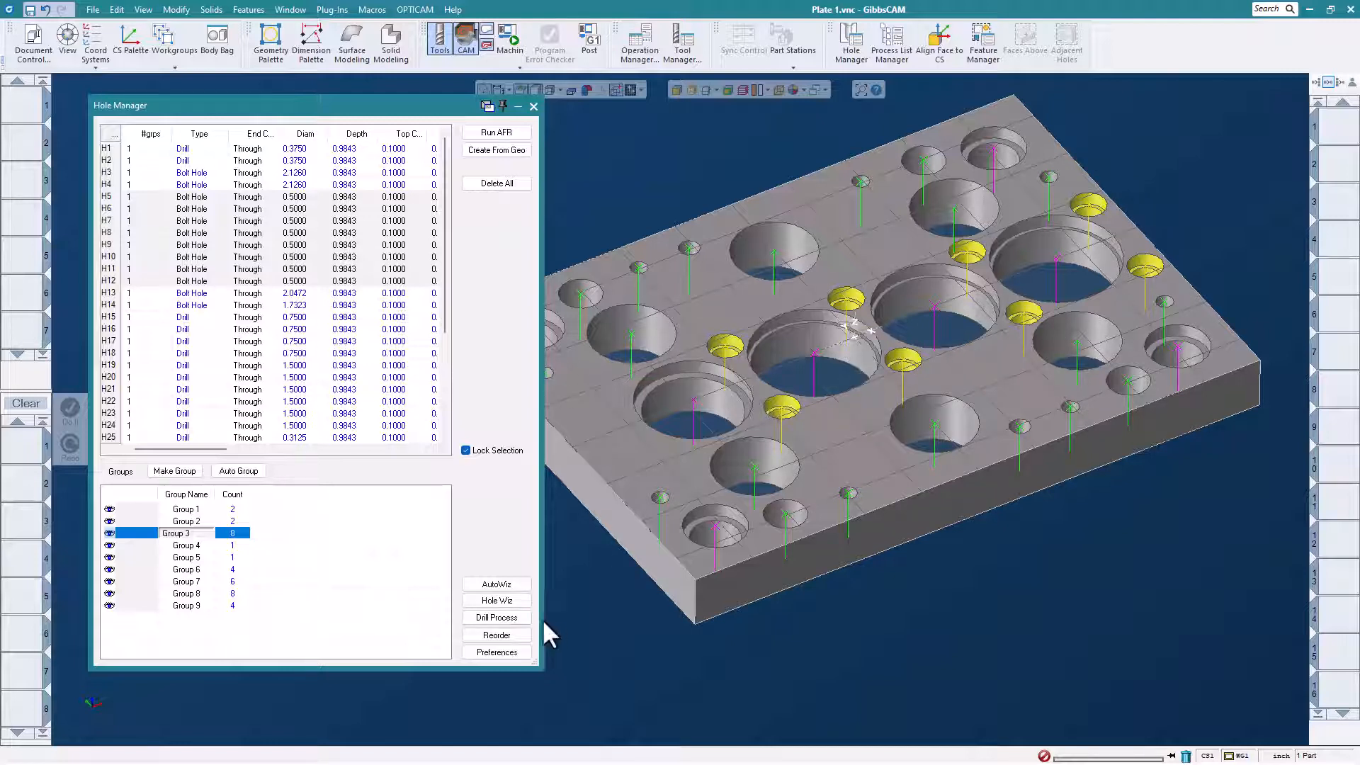
click(510, 635)
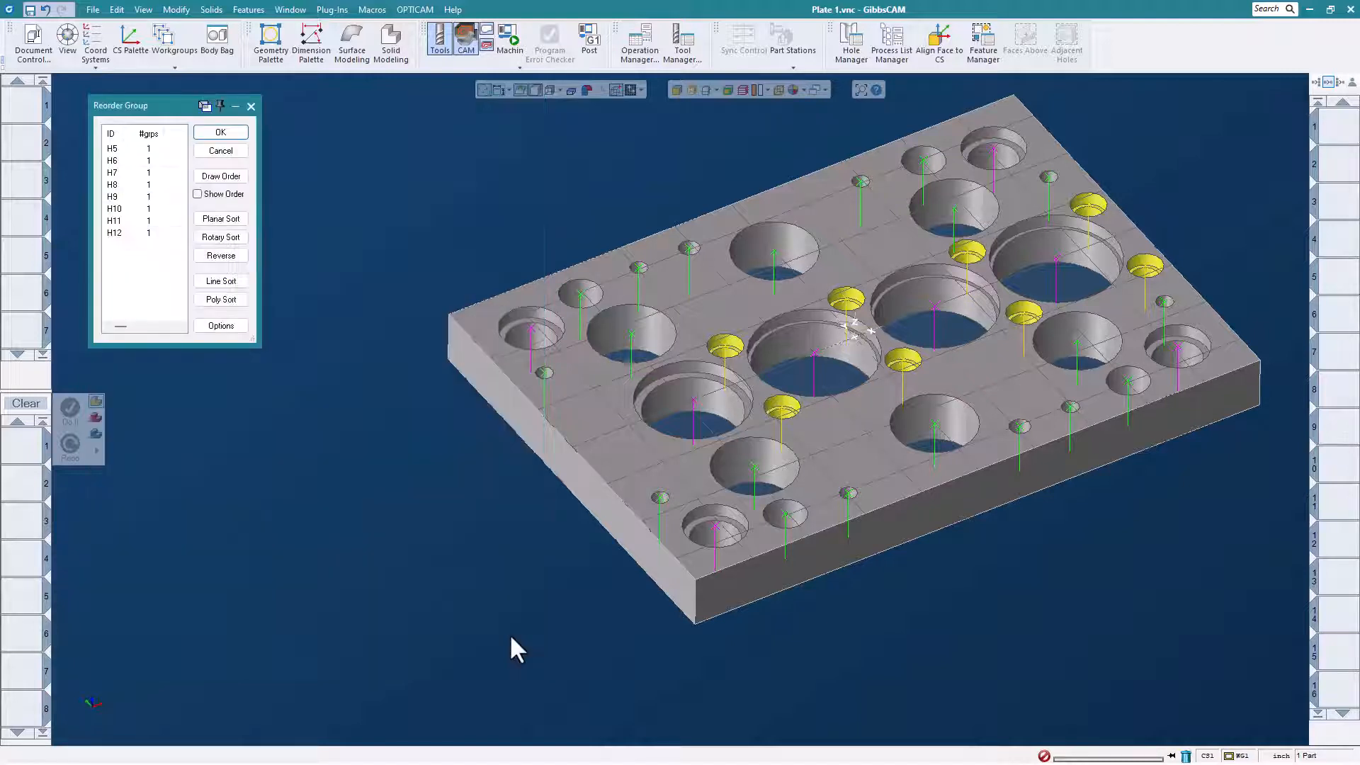
drag(182, 109, 226, 115)
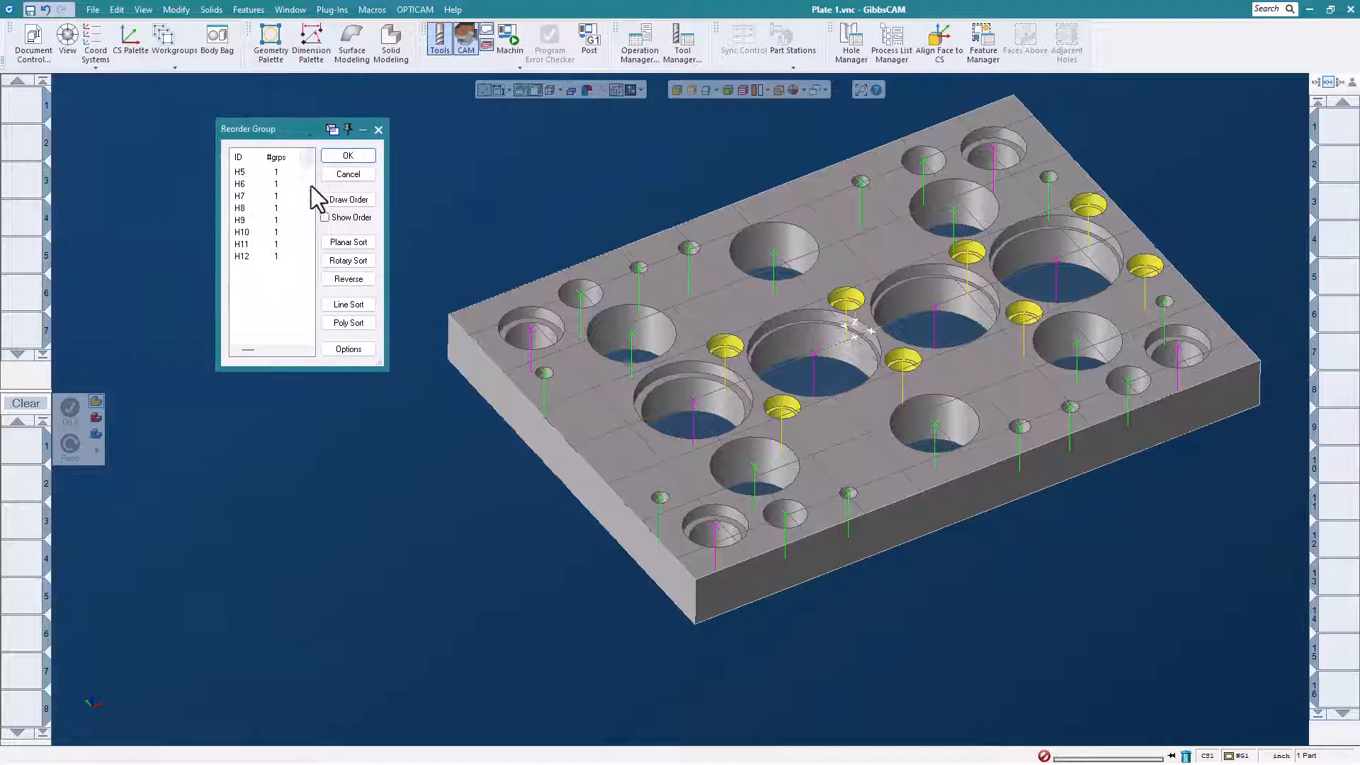
click(325, 216)
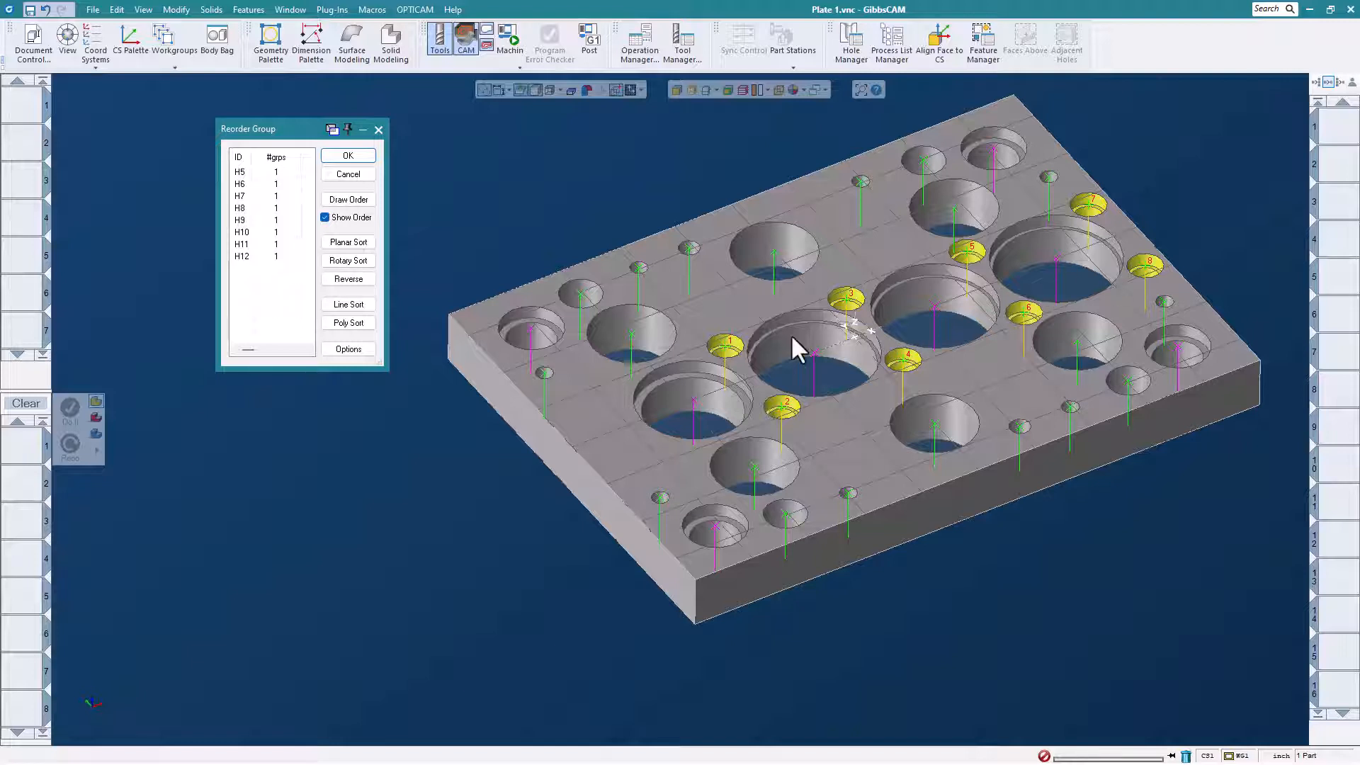
click(348, 241)
click(758, 430)
click(364, 156)
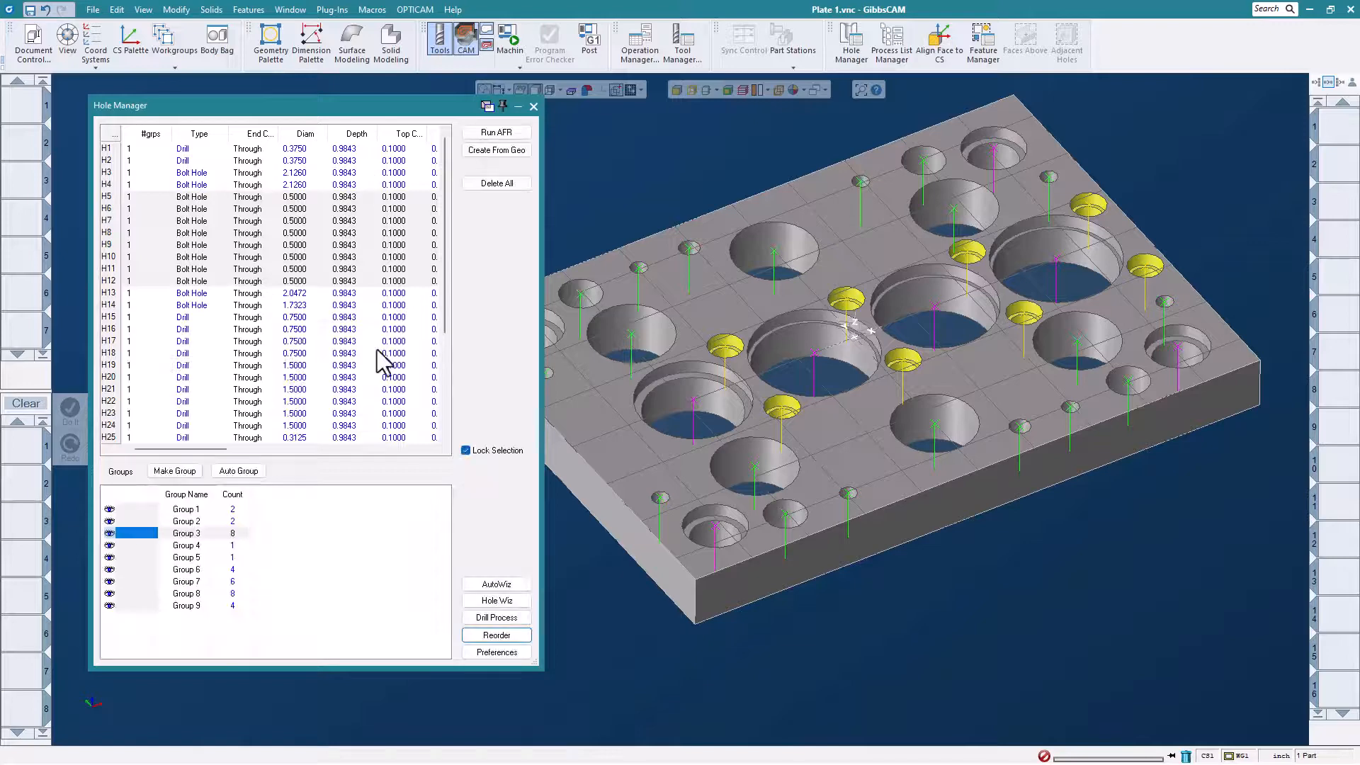
Reorder the 0.3125 drill holes in Group 8 with a planar sort.
click(234, 593)
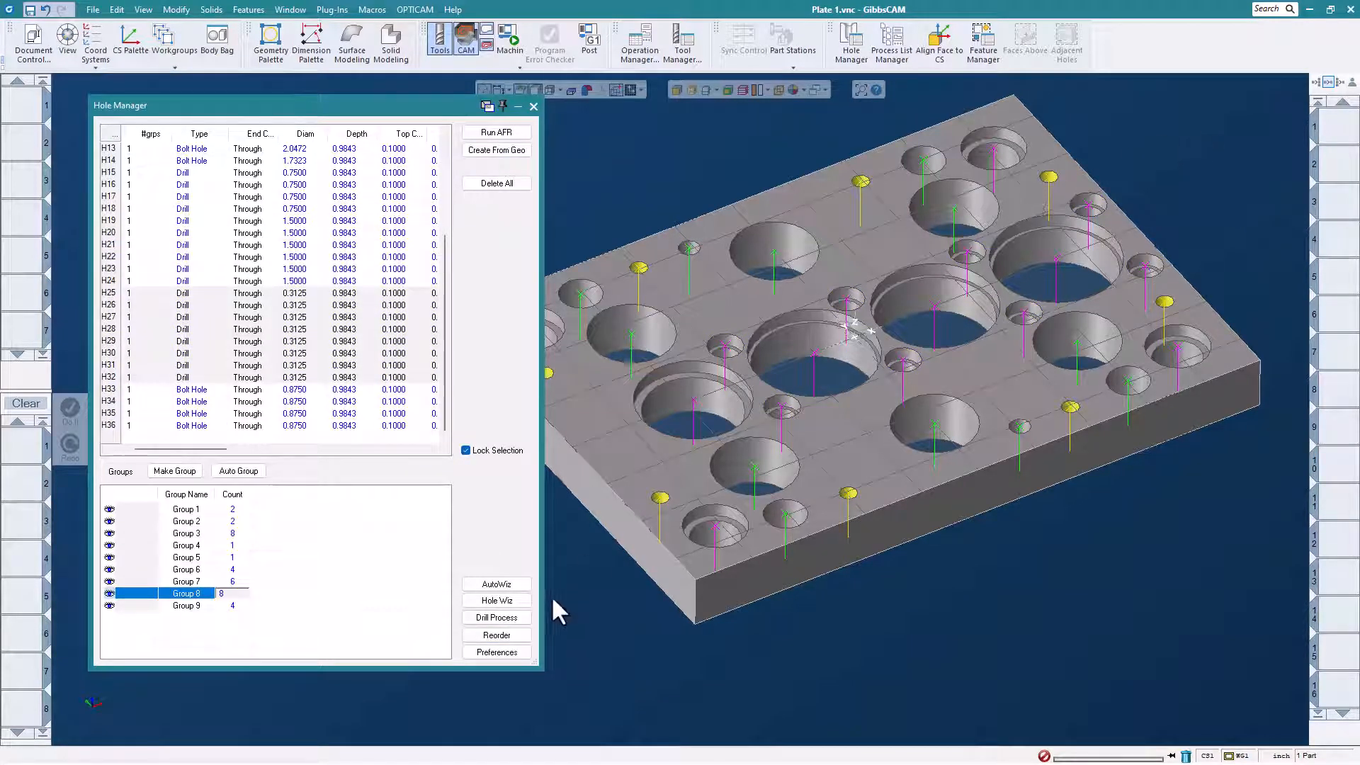
click(510, 636)
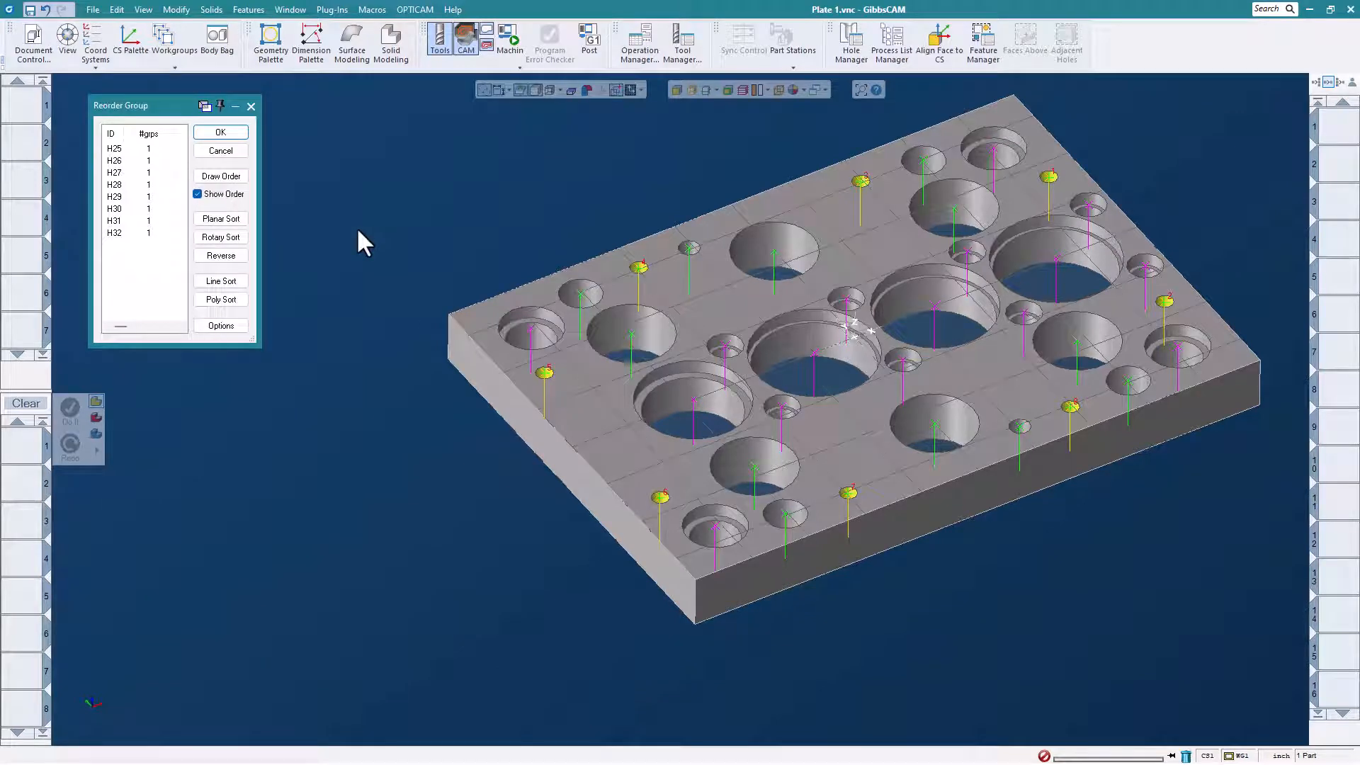
click(221, 219)
click(757, 430)
click(234, 146)
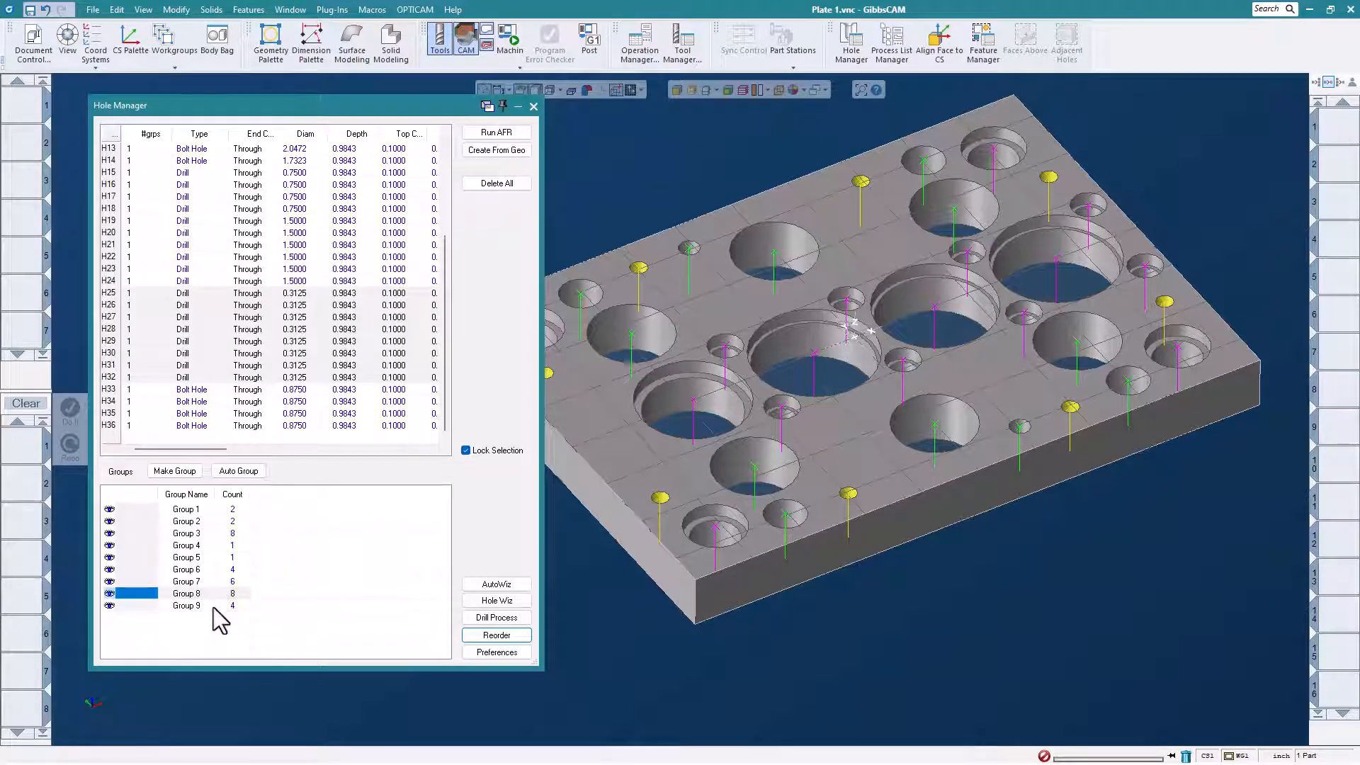
Reorder the 0.8750 corner bolt holes in Group 9 with a planar sort and close the Hole Manager.
click(237, 570)
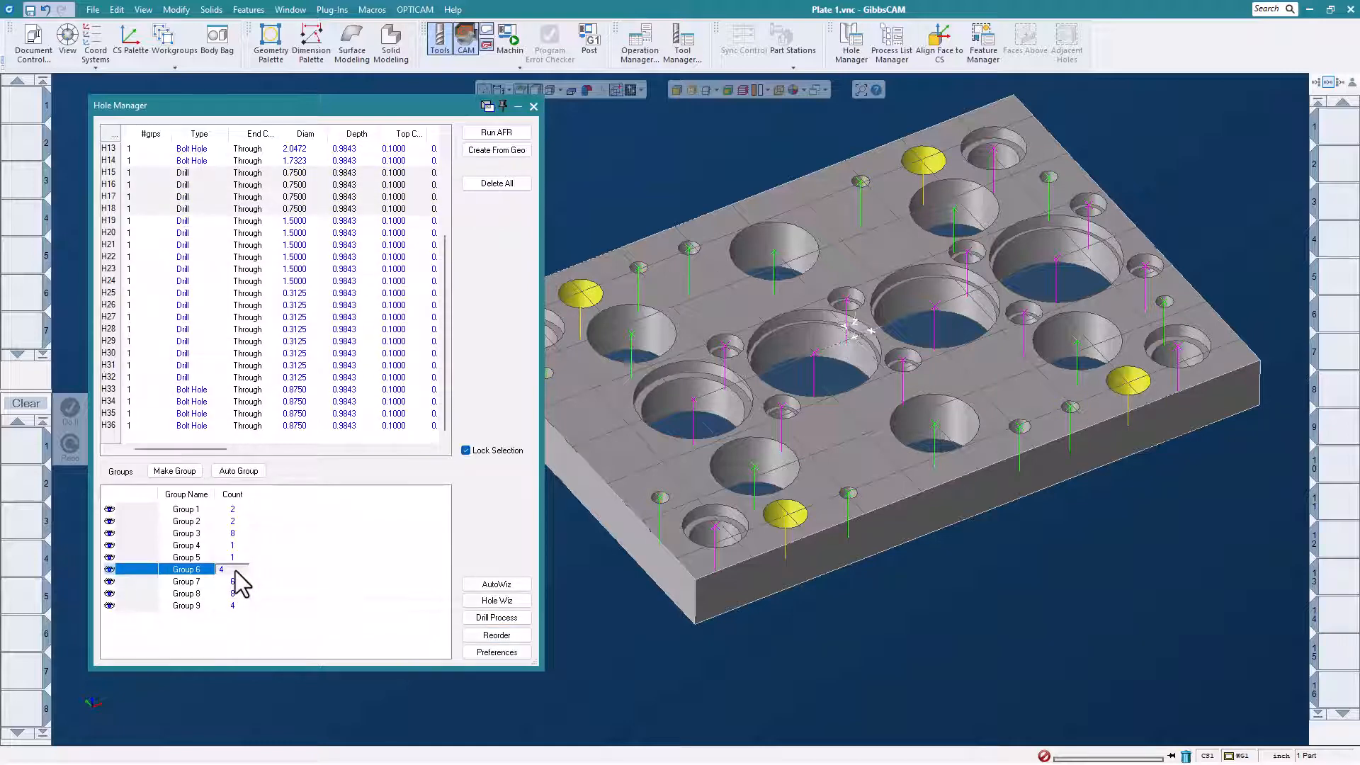
click(241, 558)
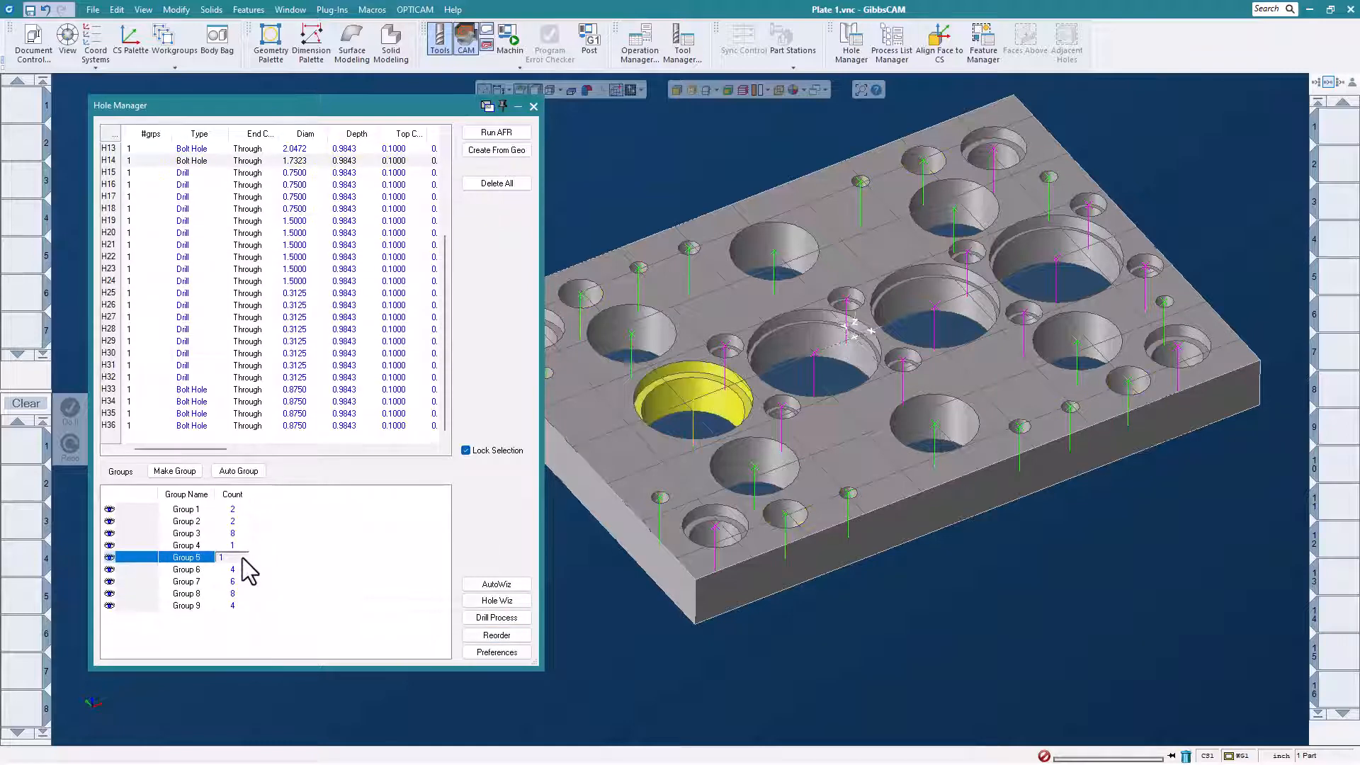
click(239, 606)
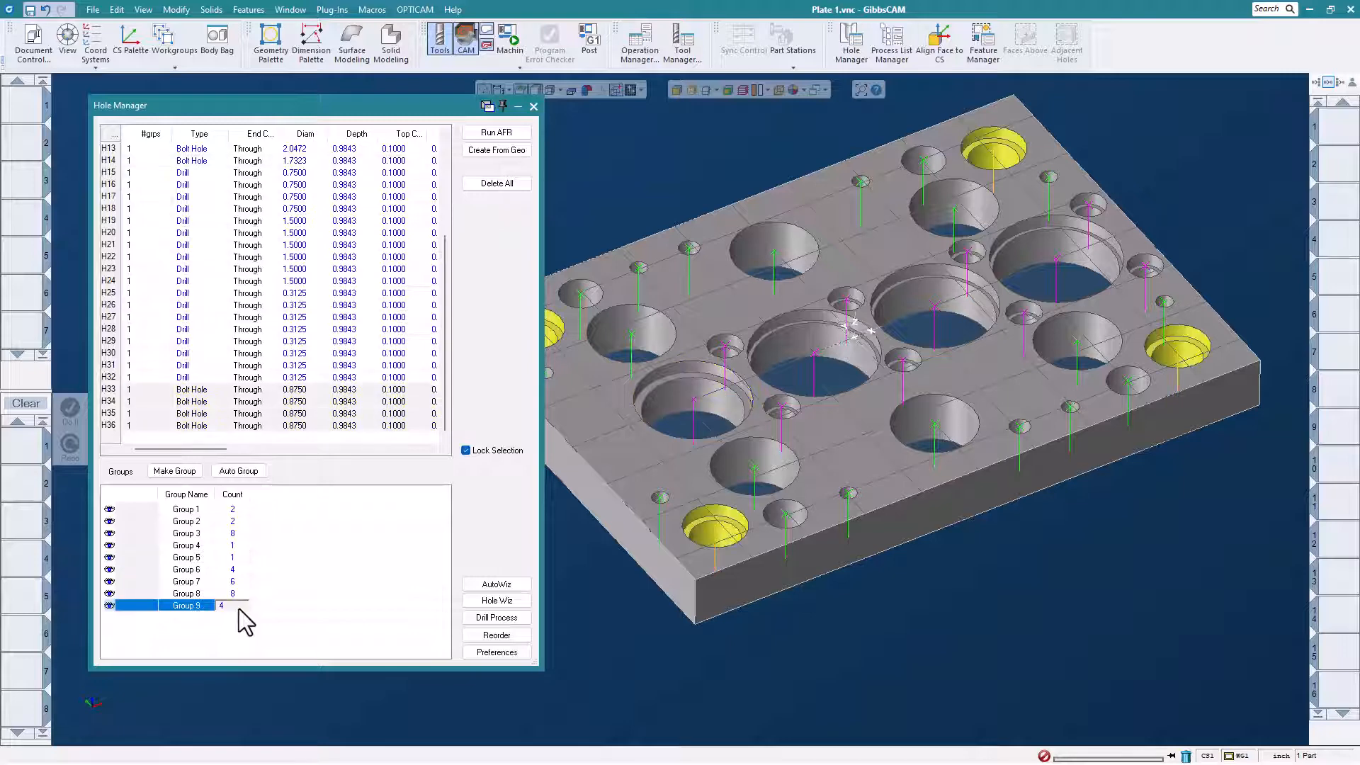
click(493, 635)
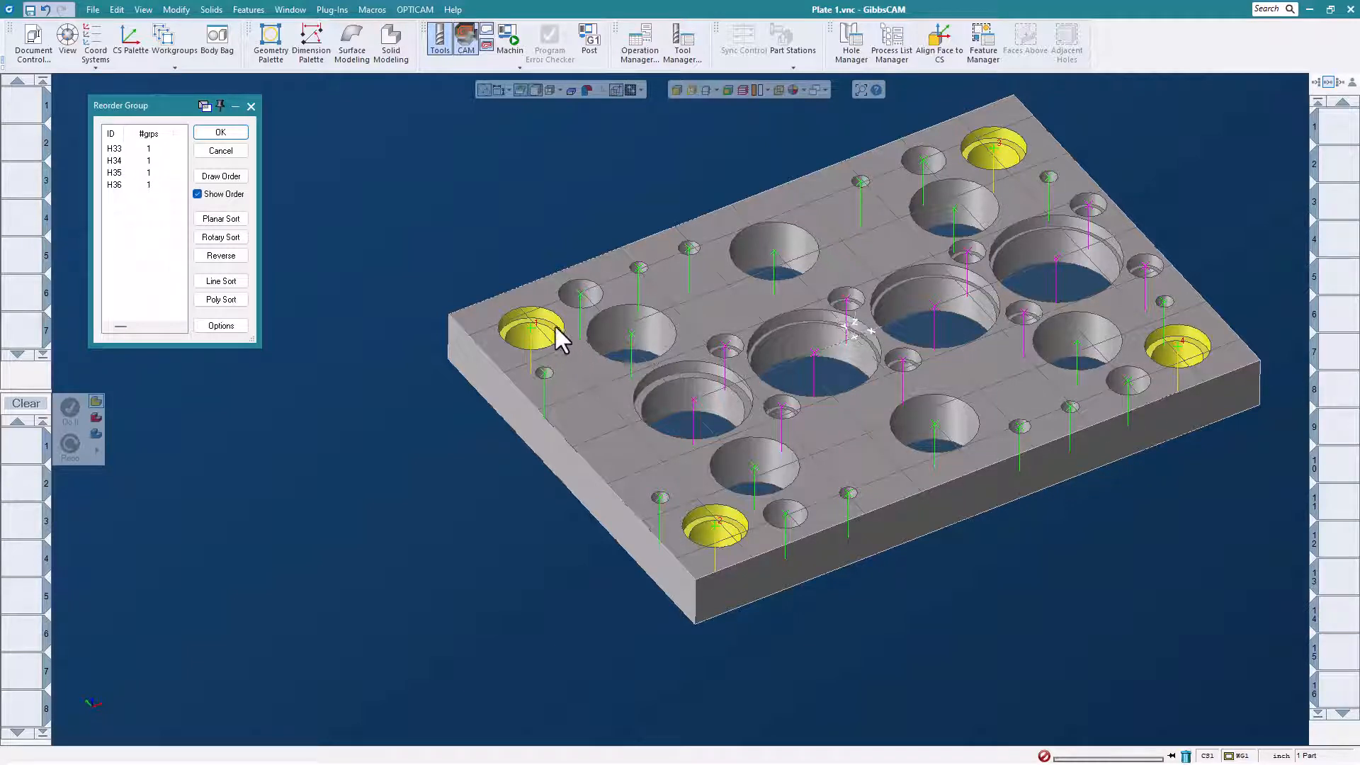
click(221, 218)
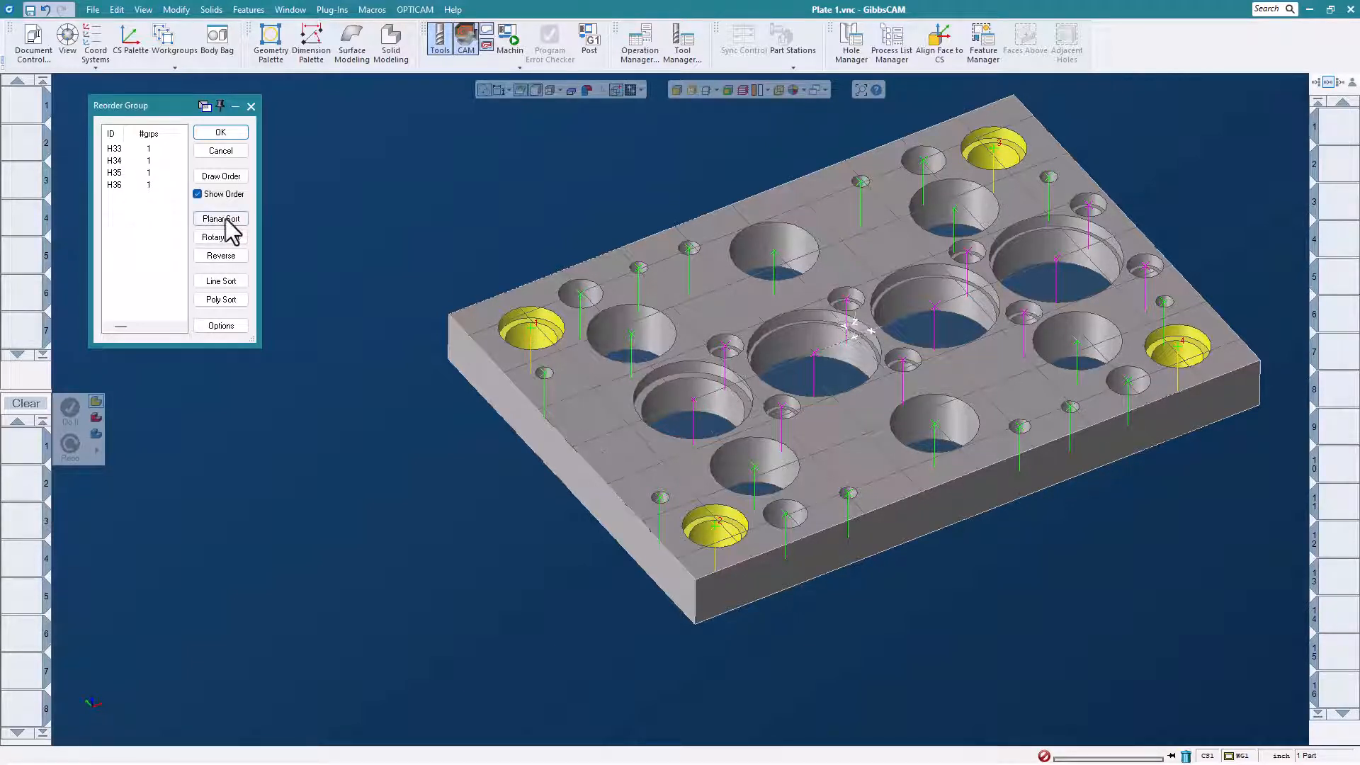
click(758, 430)
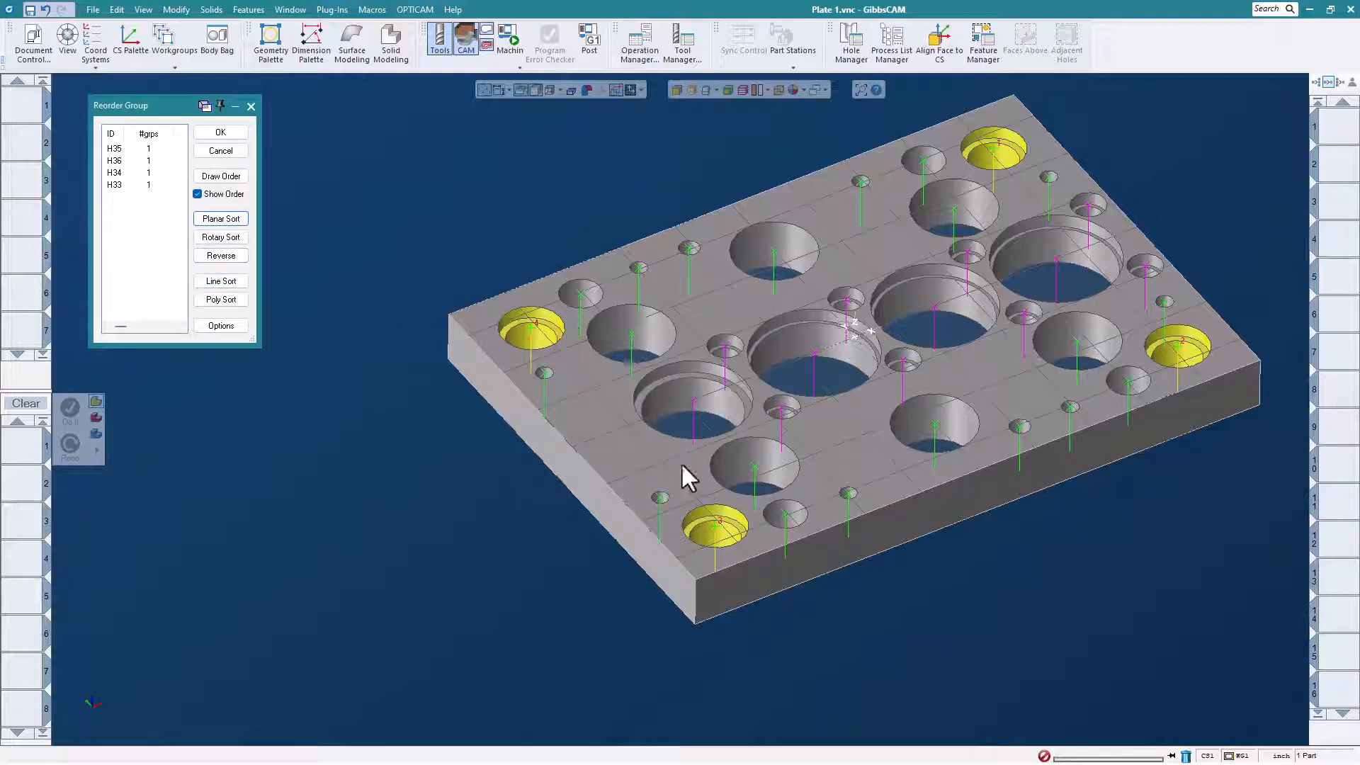
click(220, 132)
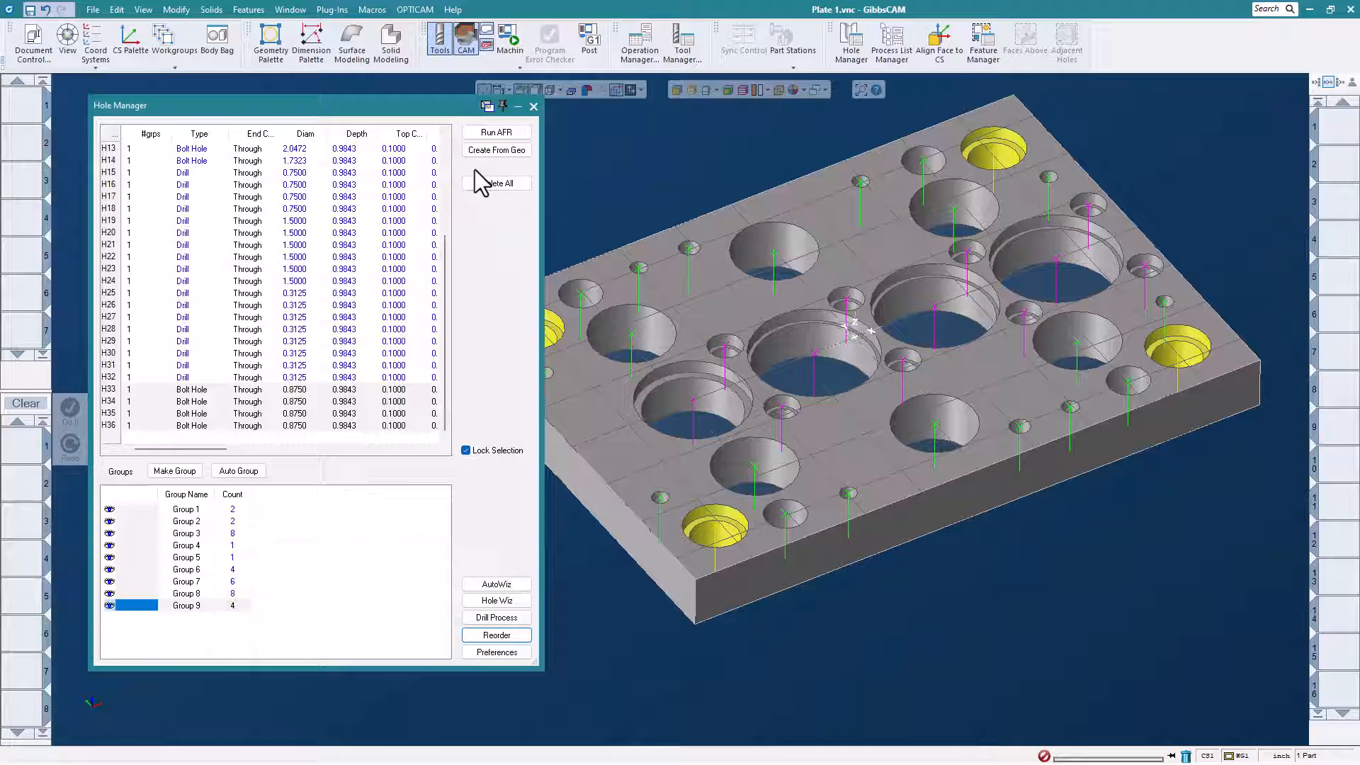
click(534, 106)
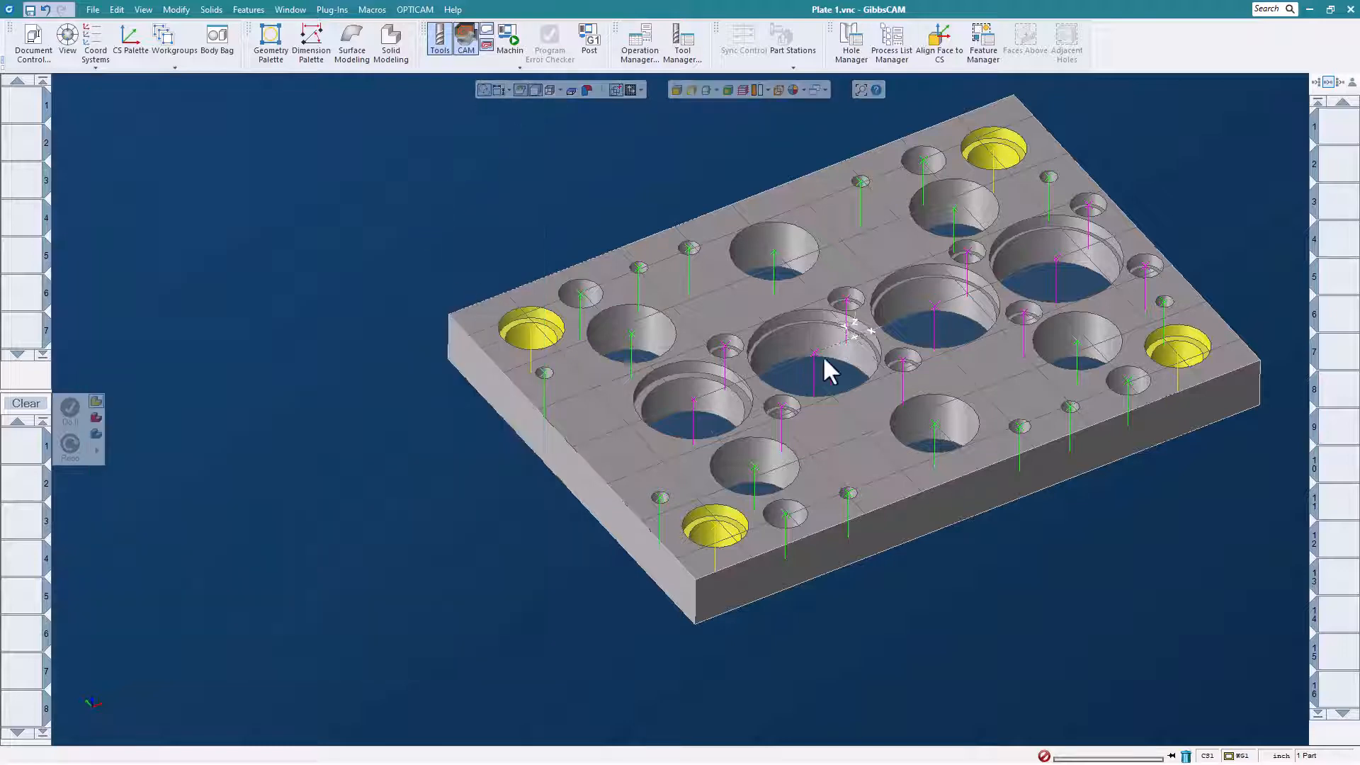
Select the whole hole group, Group 3, starting from one of its small counterbored holes on the plate.
middle_drag(871, 303, 748, 314)
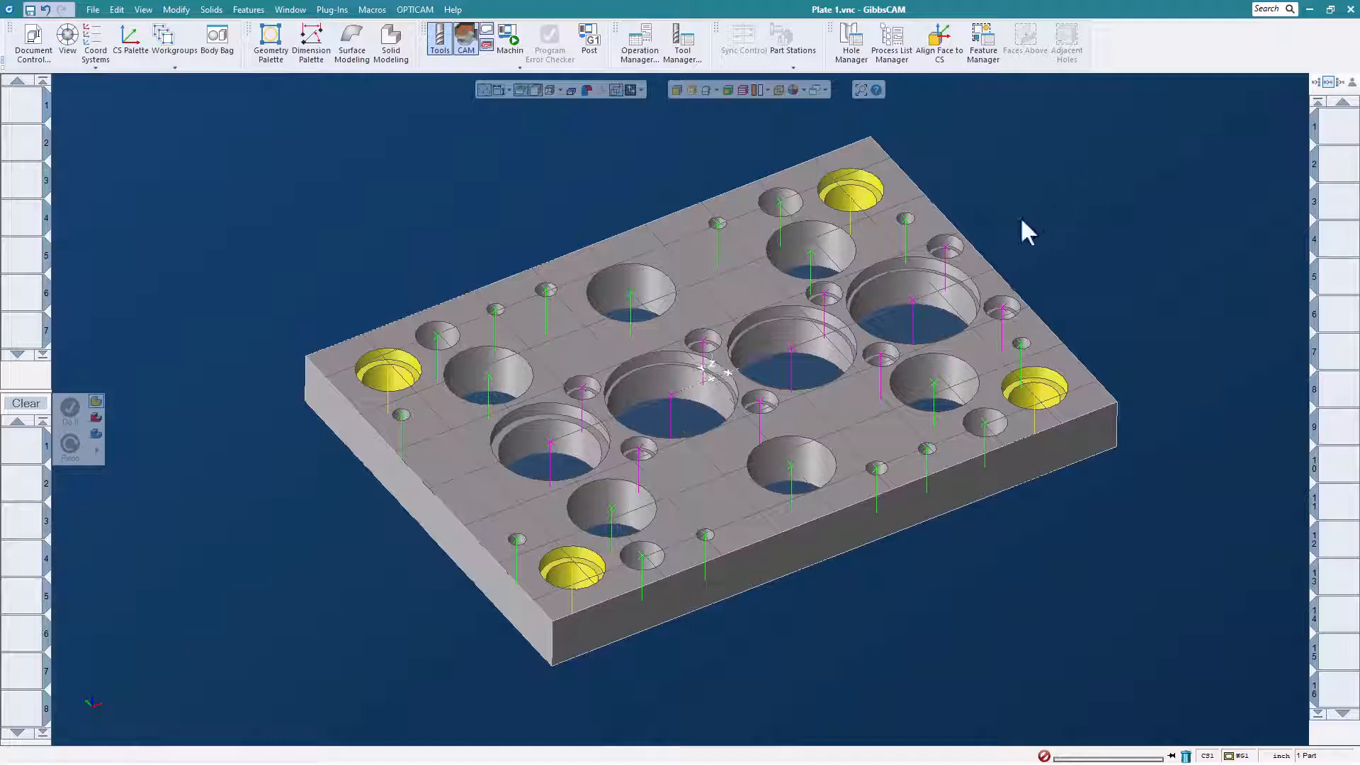
right_click(949, 260)
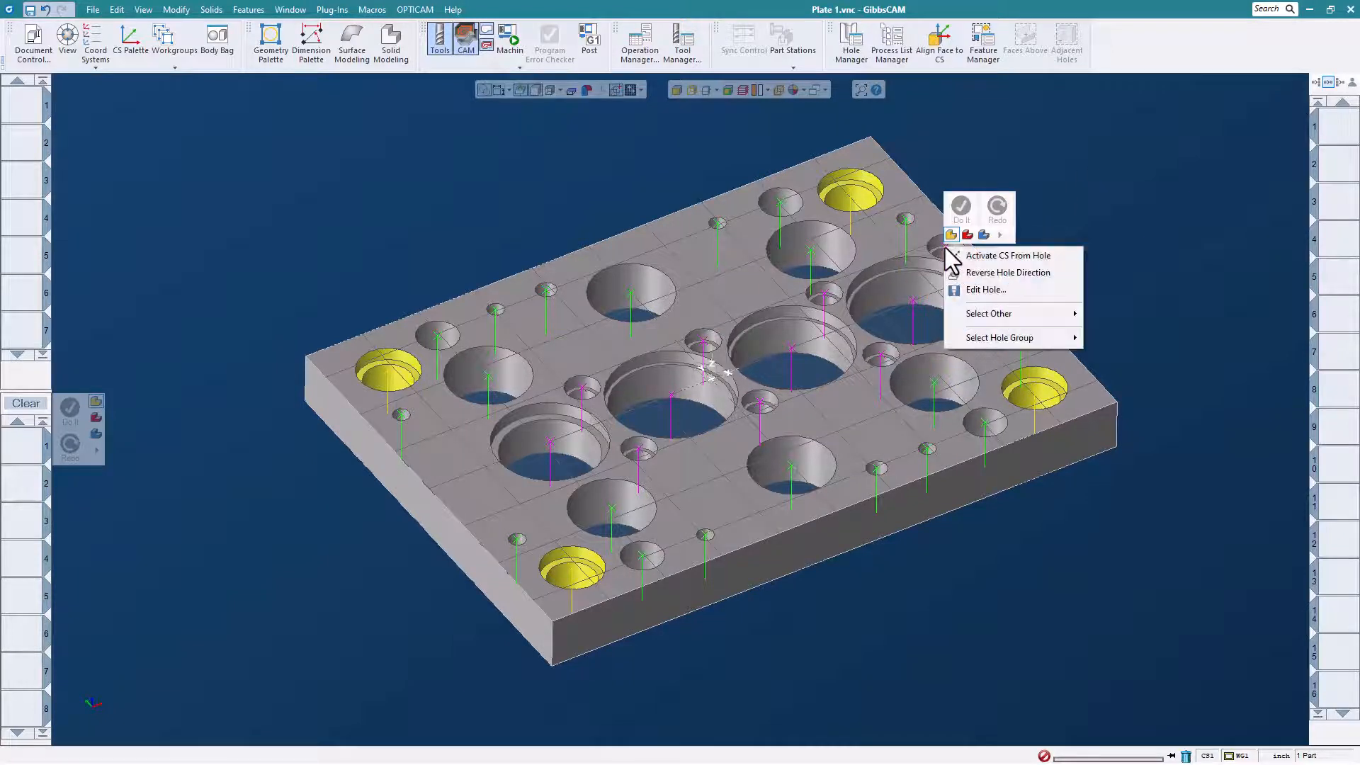
click(967, 253)
click(946, 246)
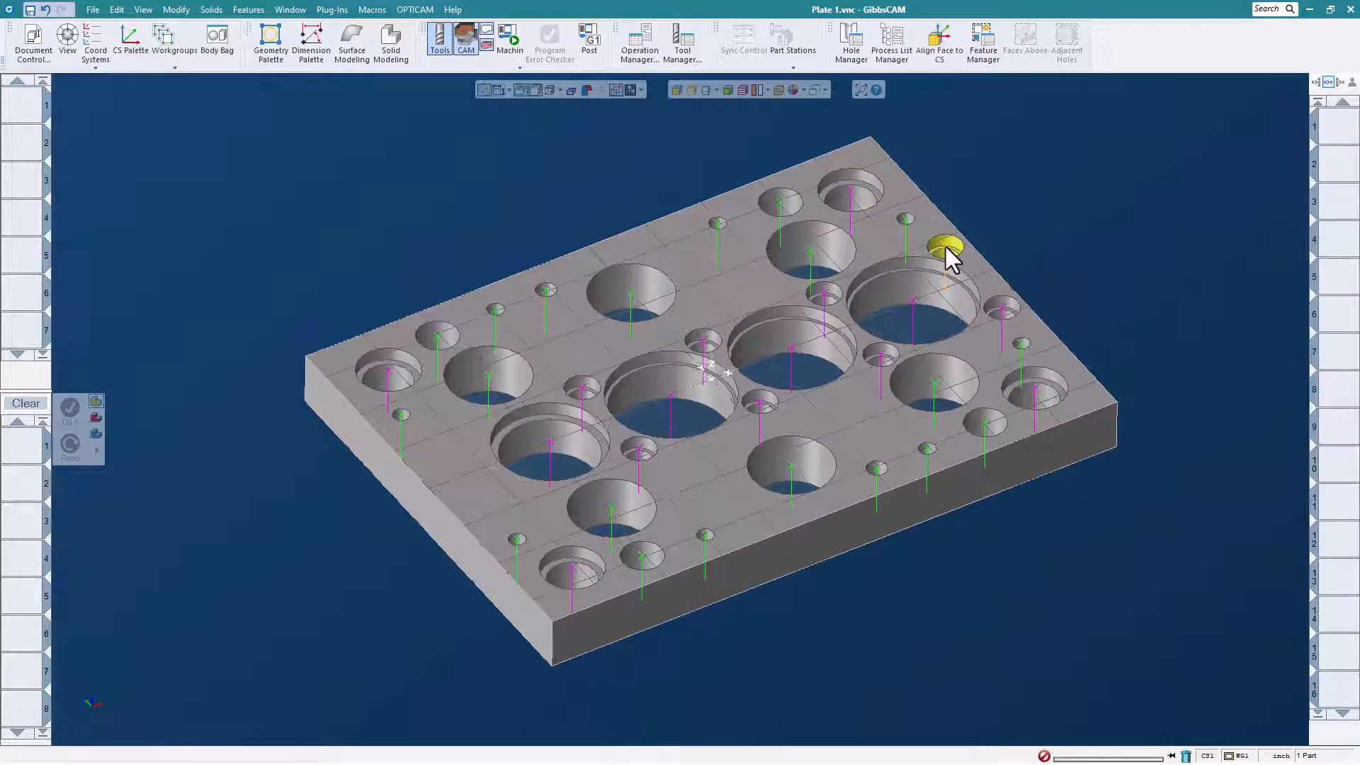
right_click(946, 247)
mouse_move(1006, 340)
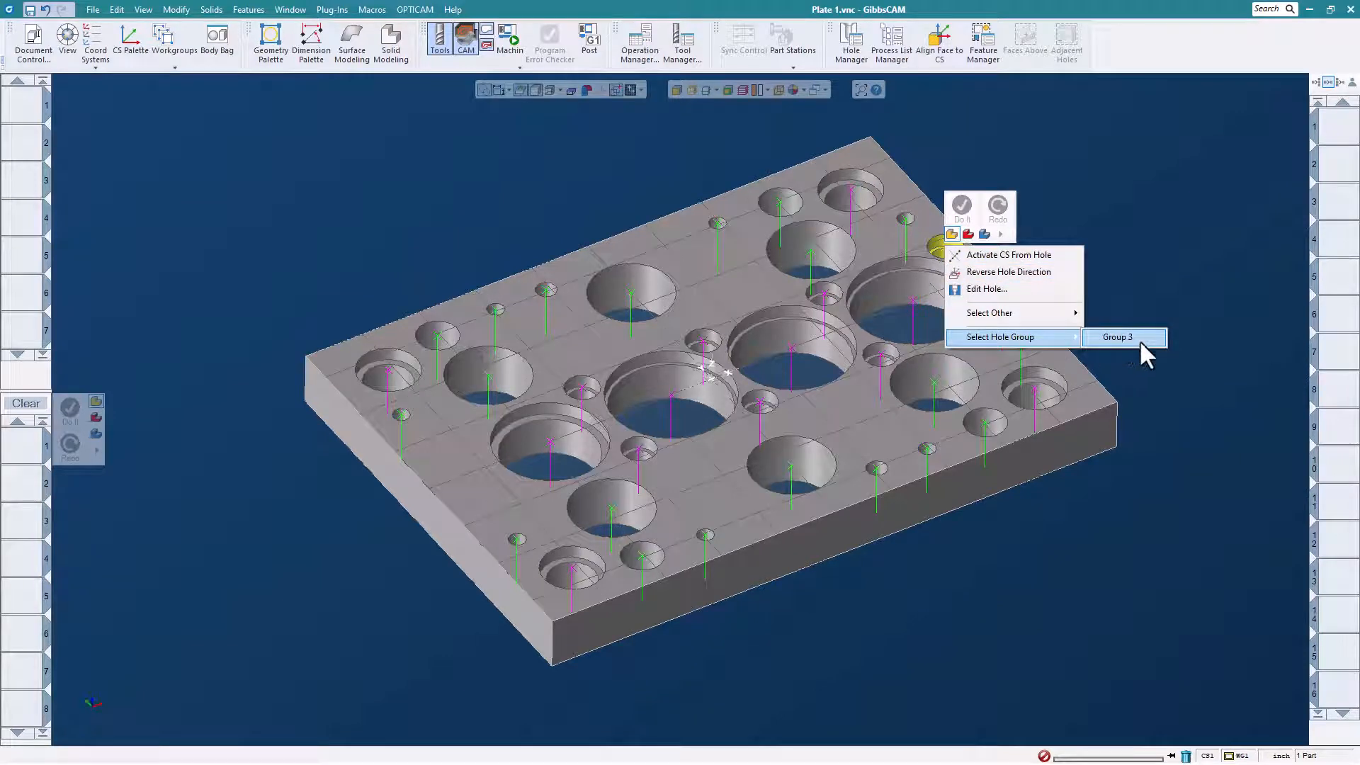
click(1140, 340)
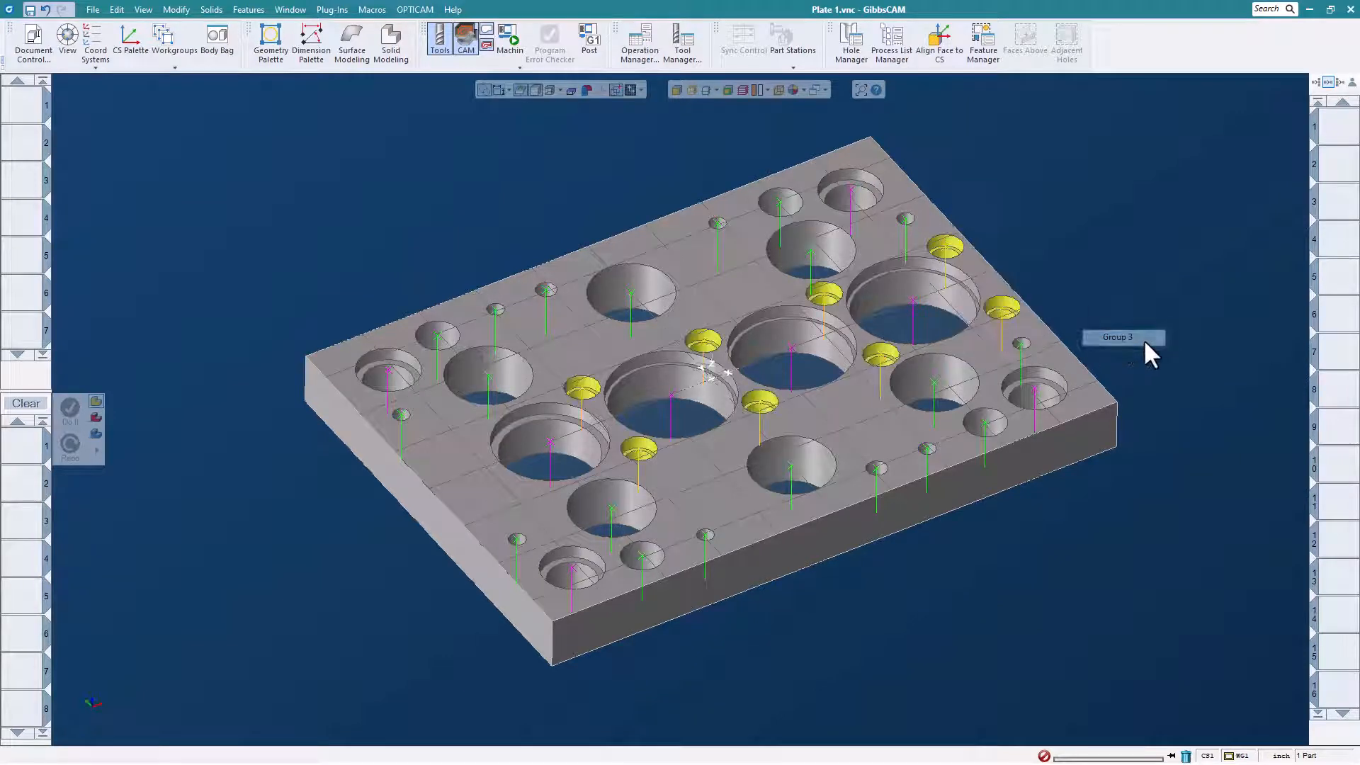
click(366, 12)
click(544, 200)
Generate the drilling operations for the selected Group 3 bolt holes with the Hole Machining macro and display their toolpaths.
click(723, 429)
click(695, 432)
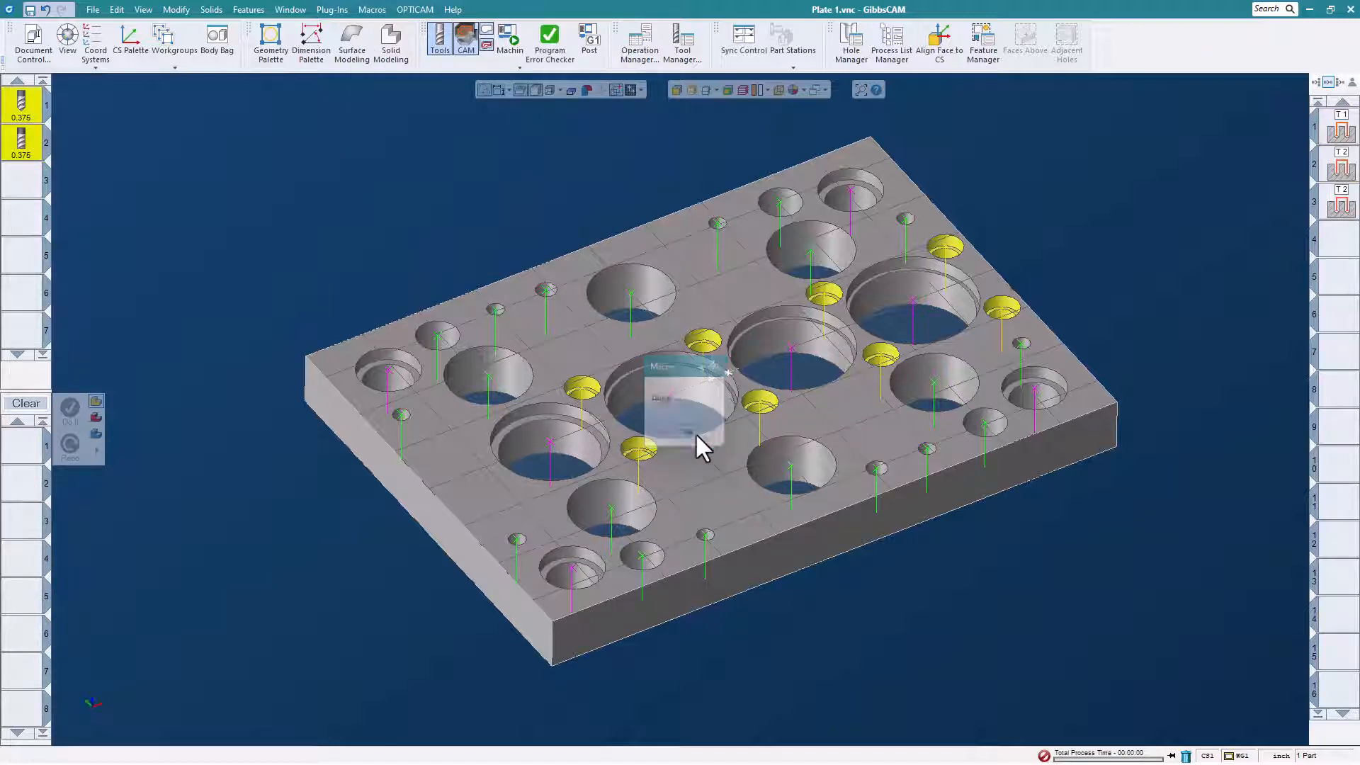
double_click(1340, 128)
middle_drag(1057, 194, 1034, 218)
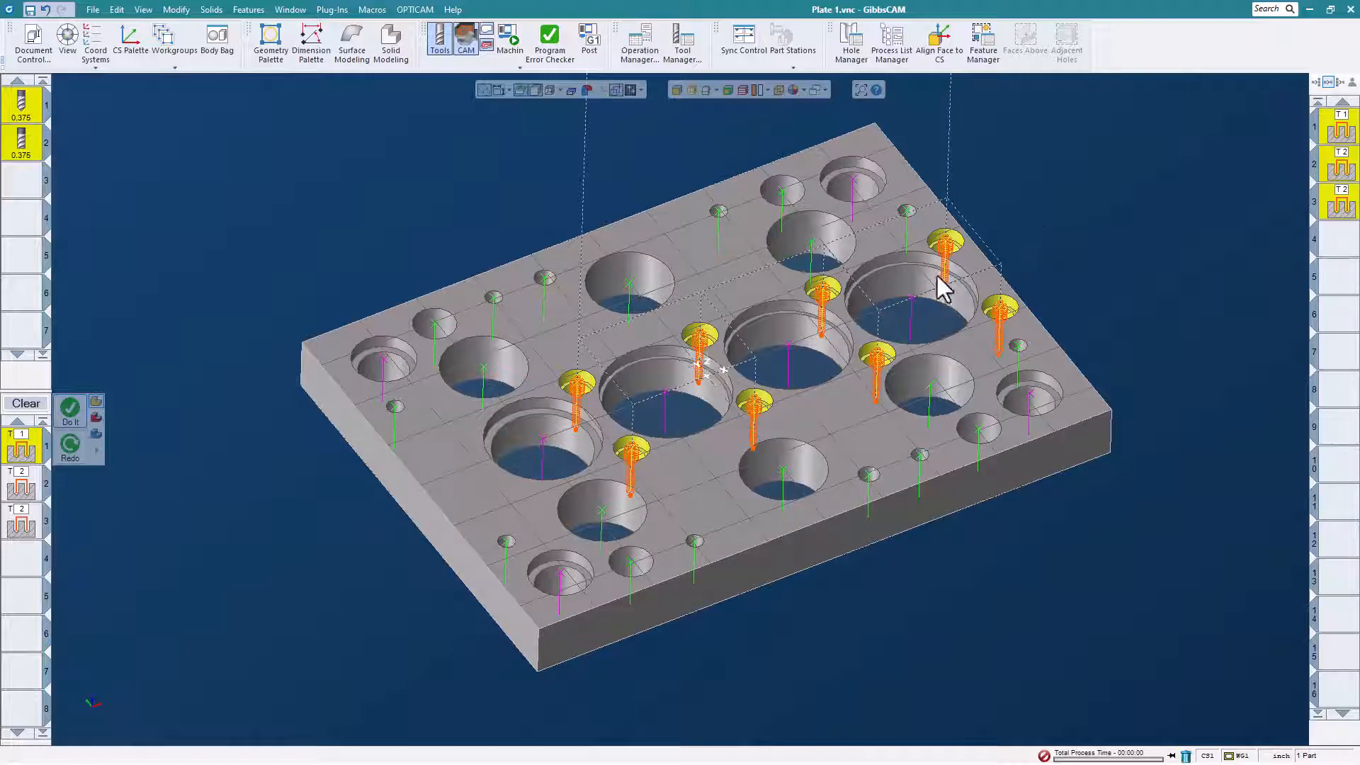
Select the corner bolt holes as Group 9, generate their operations with the Hole Machining macro and display the toolpaths.
right_click(854, 186)
mouse_move(932, 273)
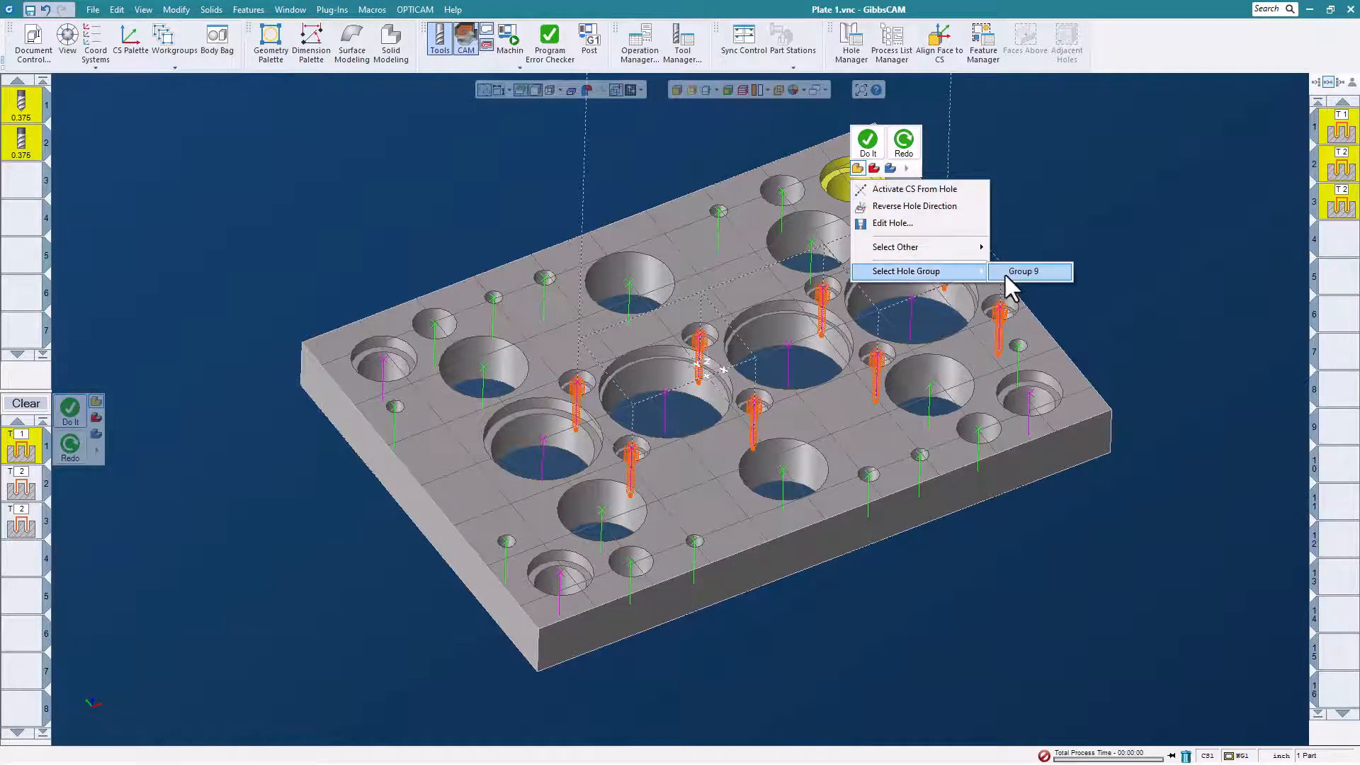
click(1019, 272)
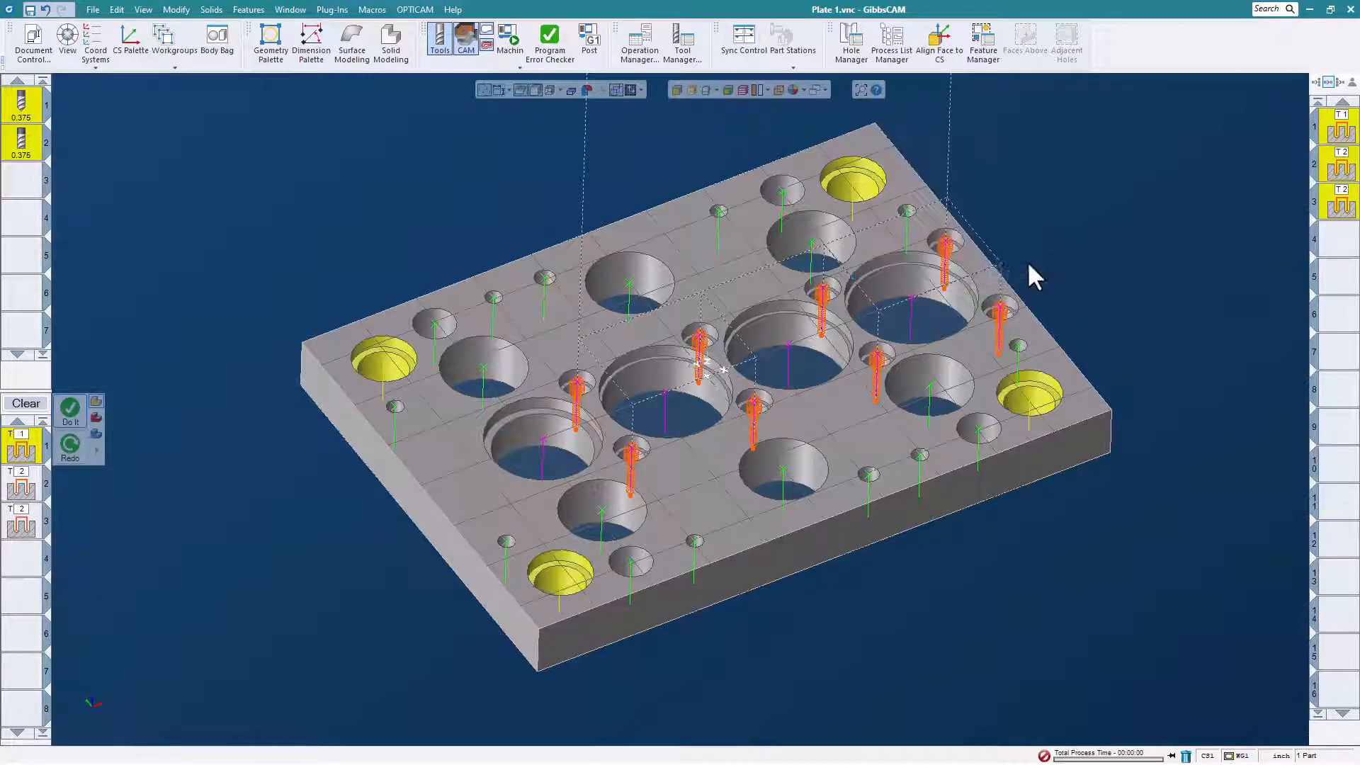
click(371, 9)
click(550, 210)
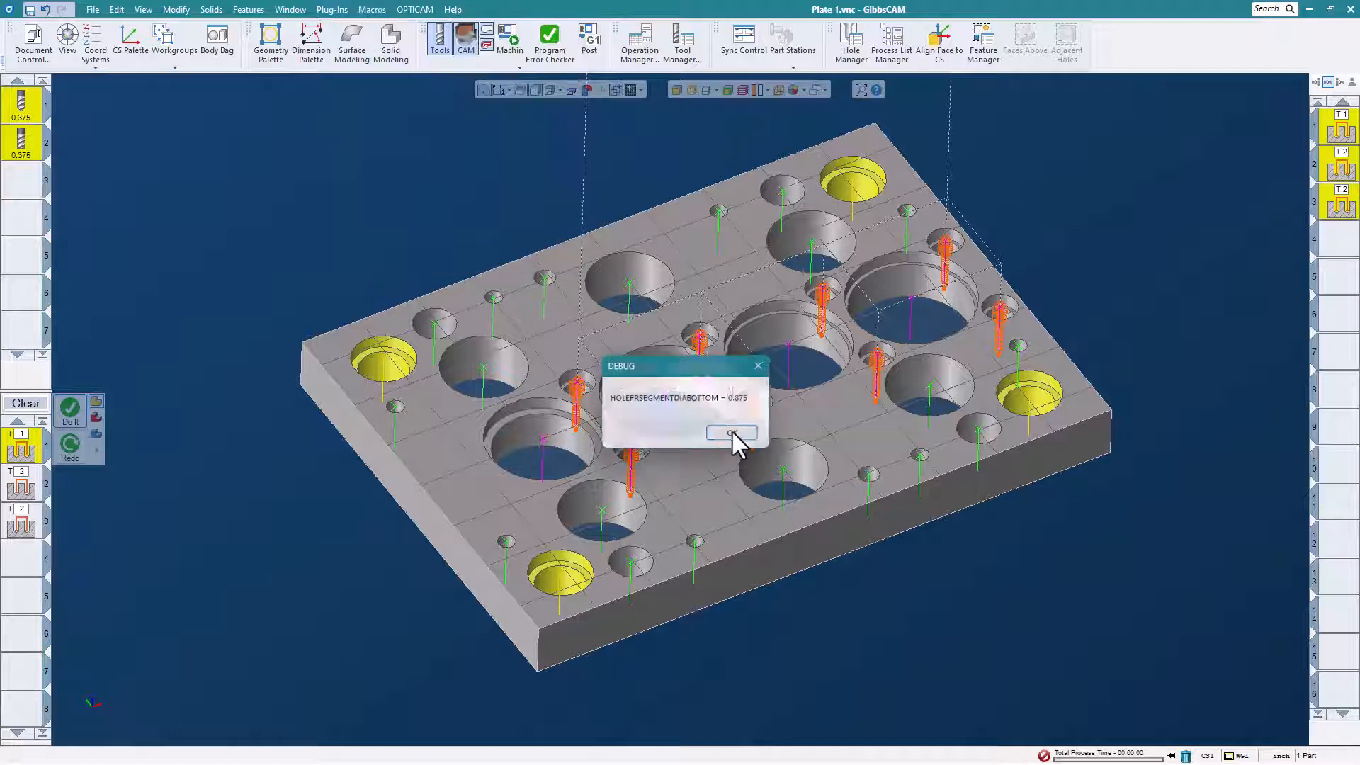
click(730, 435)
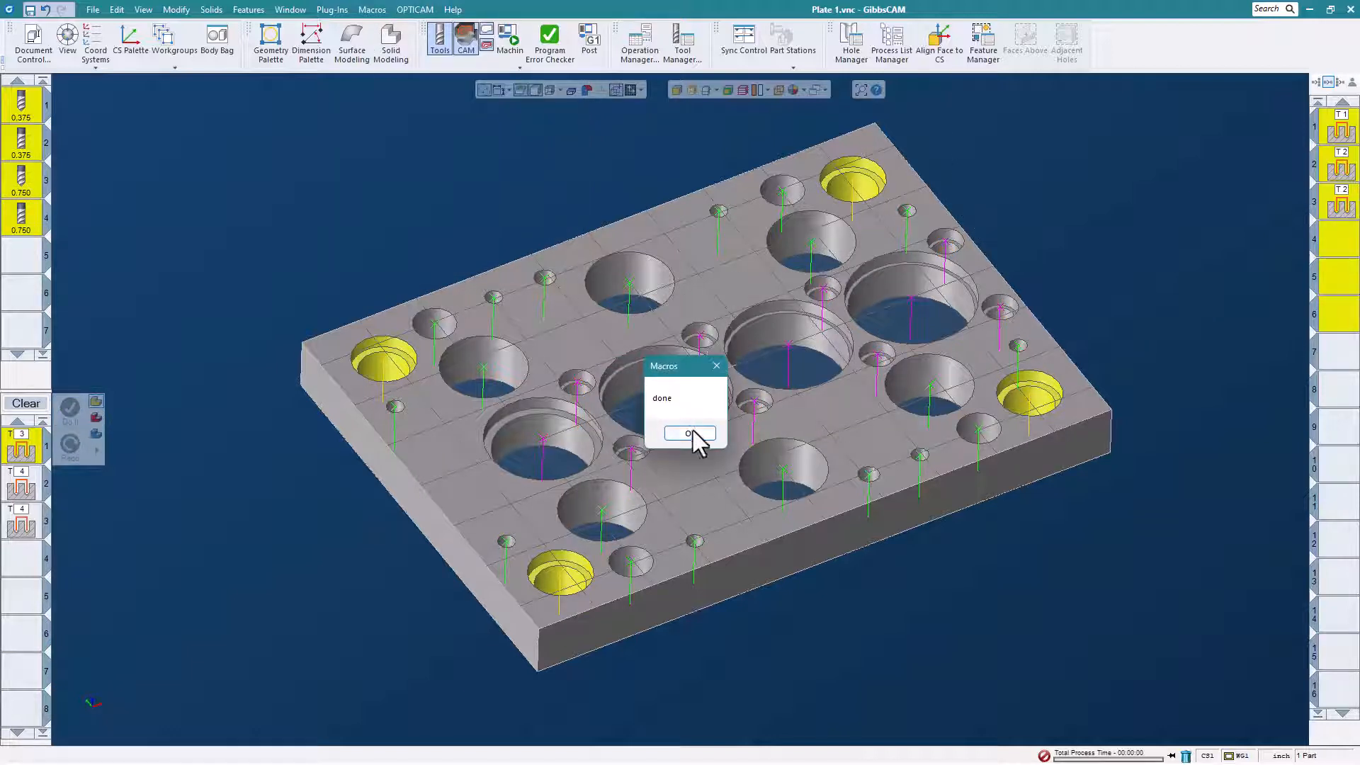
click(687, 430)
double_click(1336, 243)
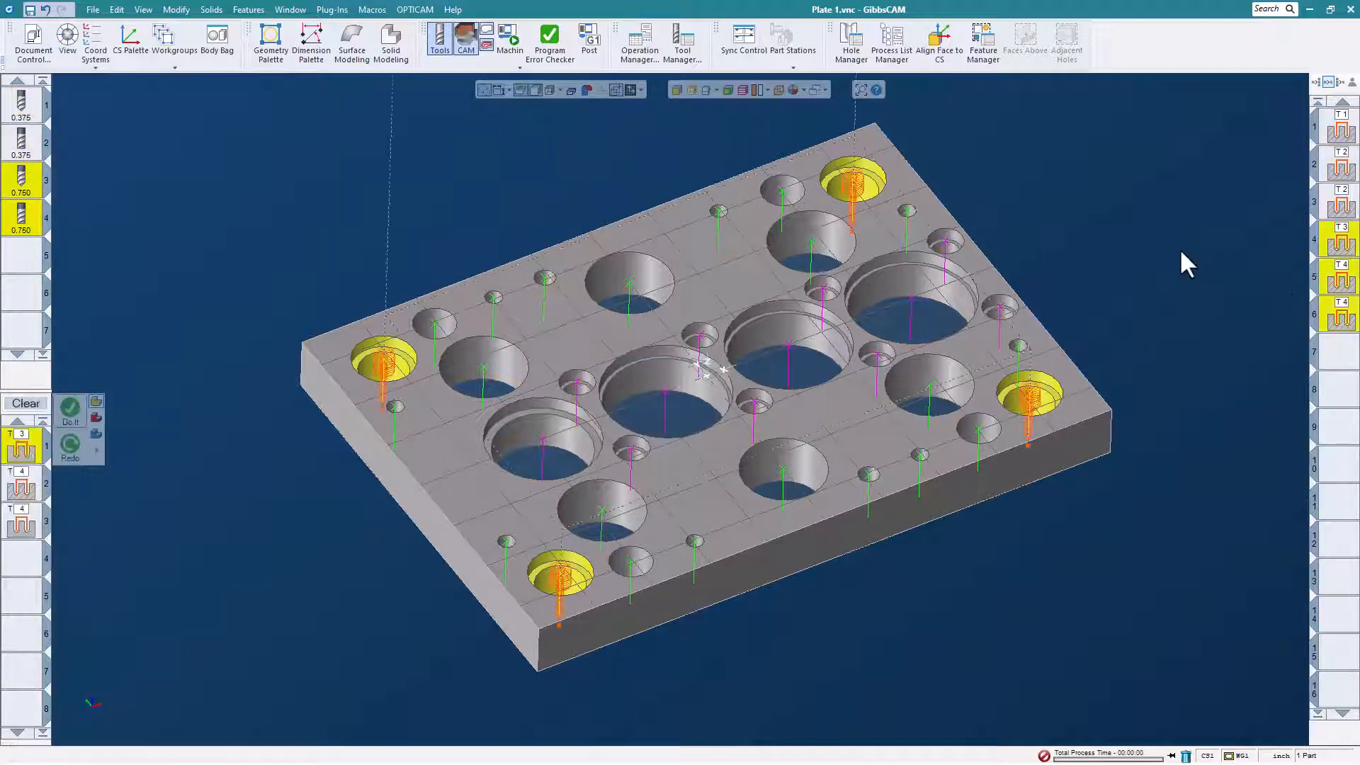
mouse_move(1125, 233)
middle_down()
mouse_move(1078, 274)
mouse_move(1145, 238)
middle_up()
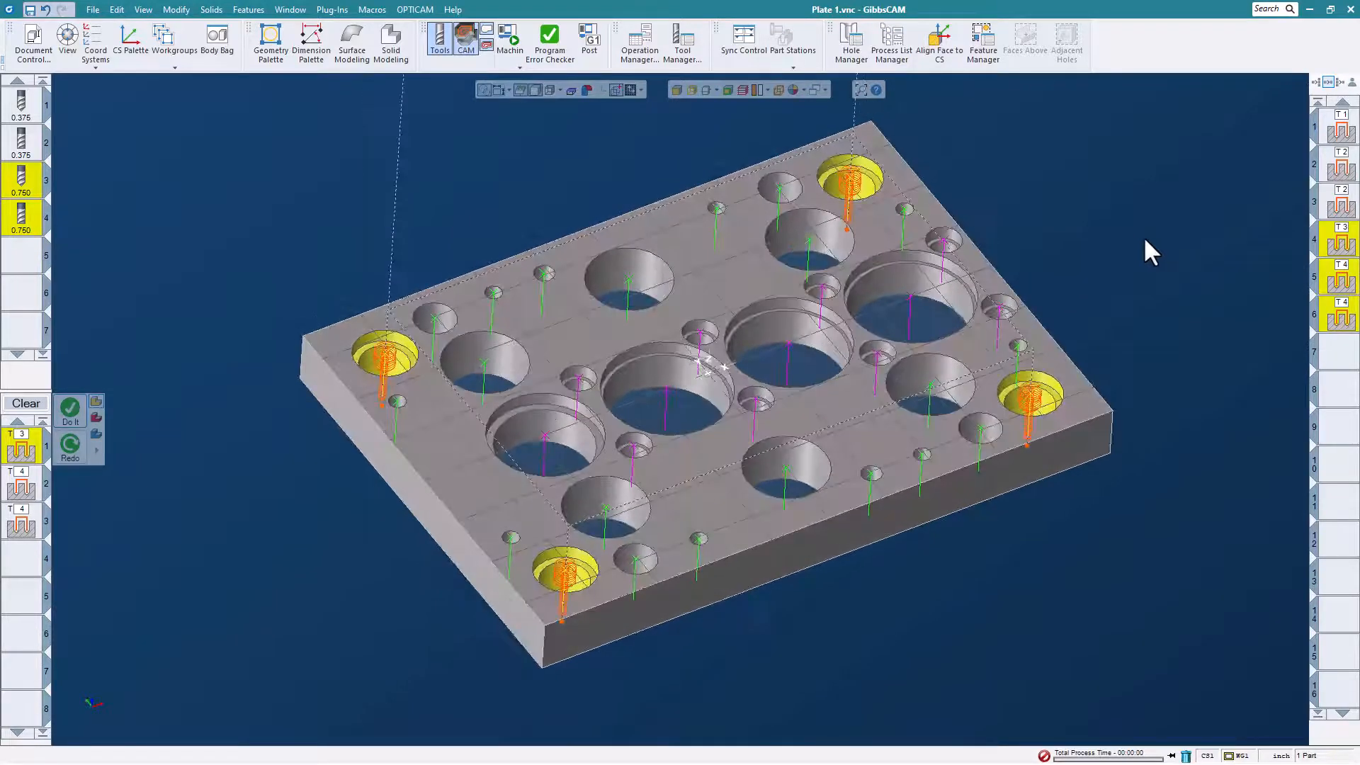
Select the small drill holes as Group 8, generate their operation with the Hole Machining macro and display its toolpath.
click(905, 210)
right_click(905, 210)
mouse_move(956, 299)
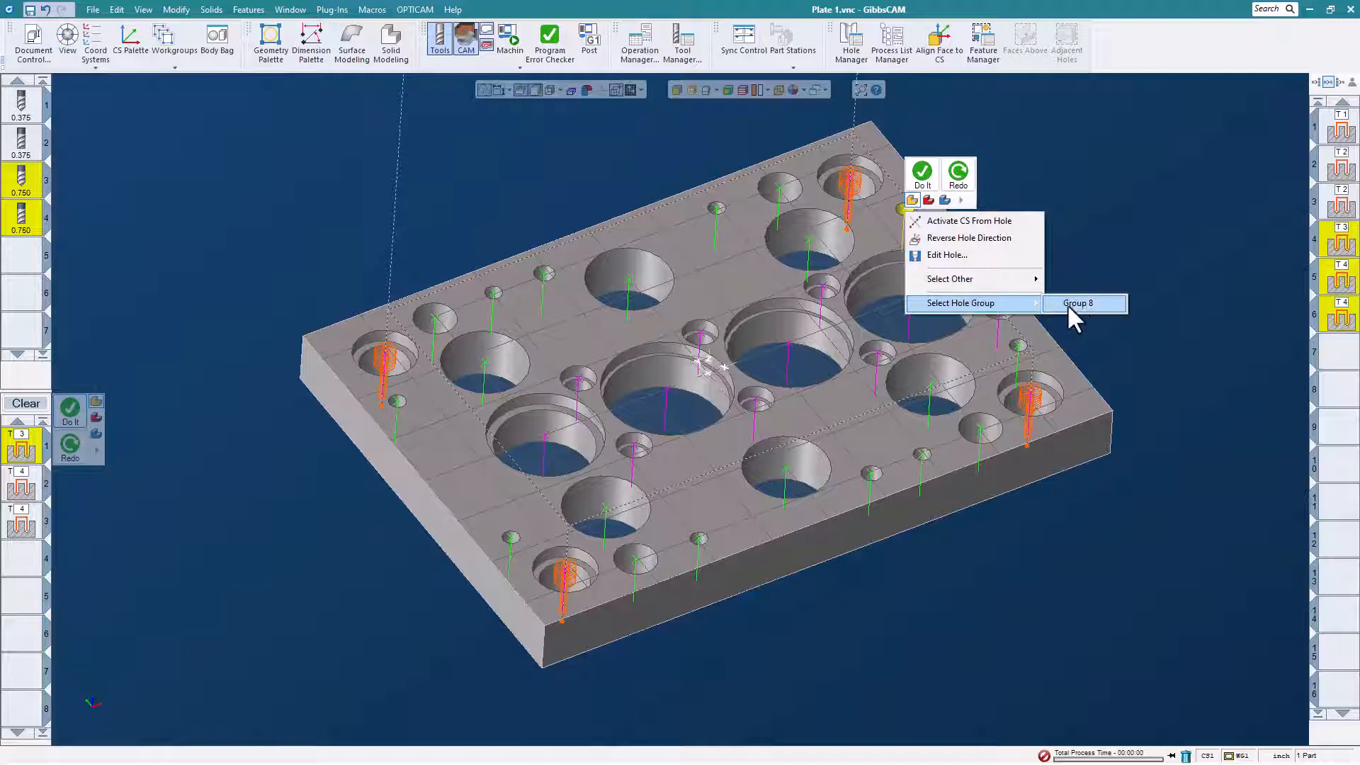
click(1076, 303)
click(371, 10)
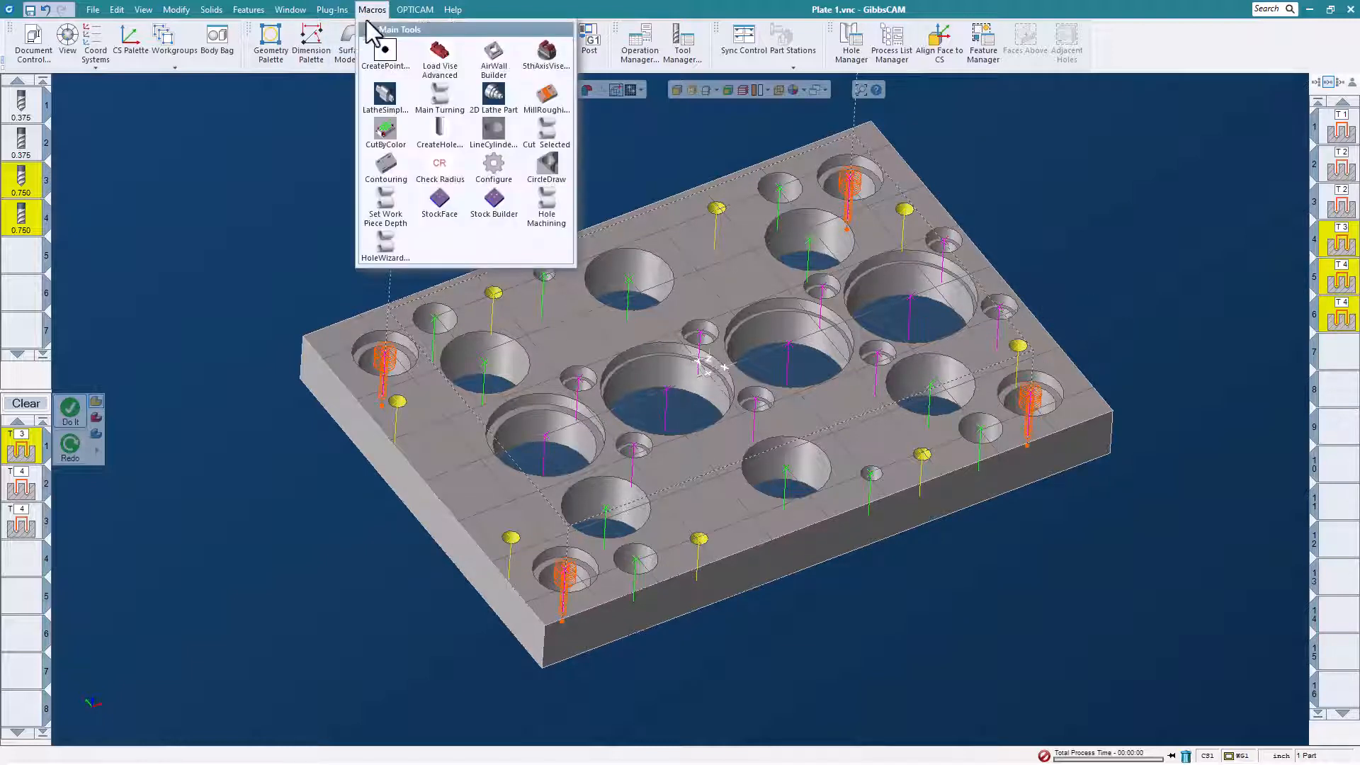
click(563, 217)
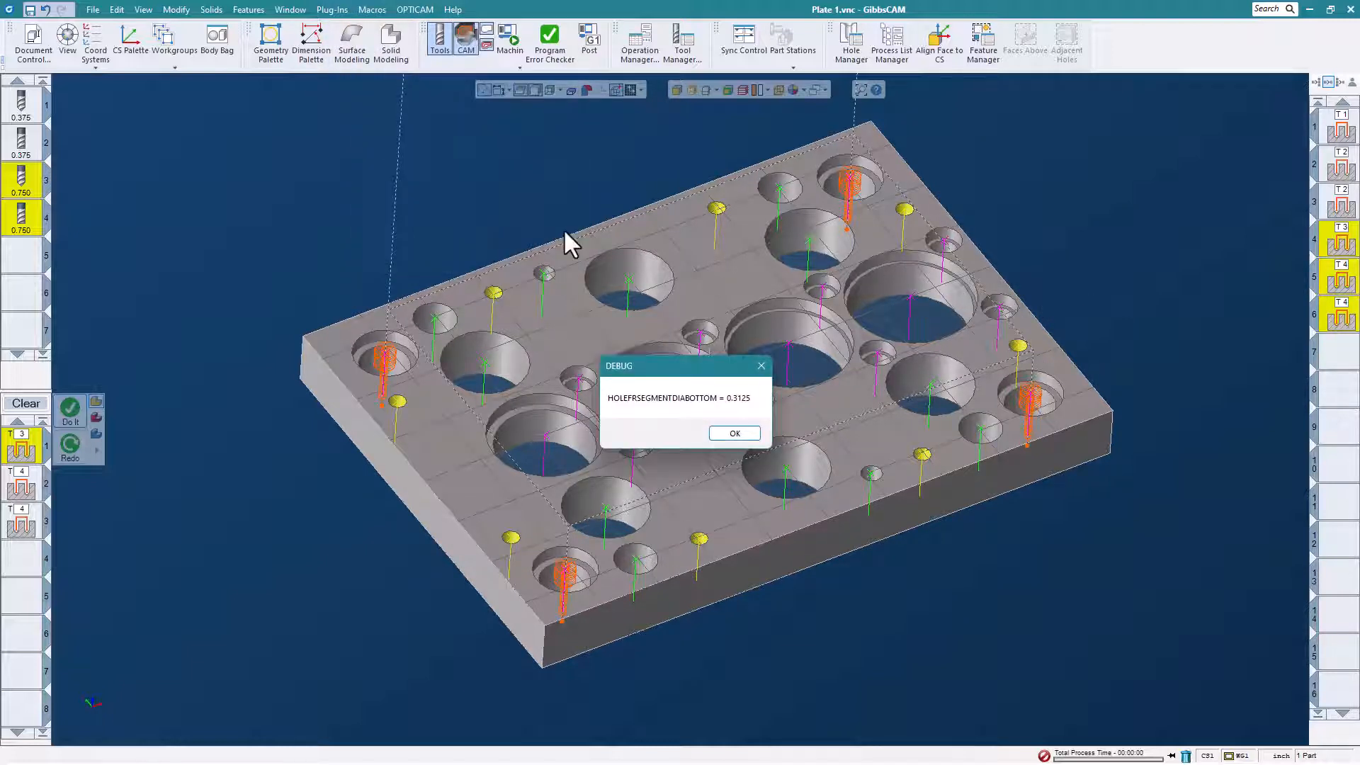
click(742, 434)
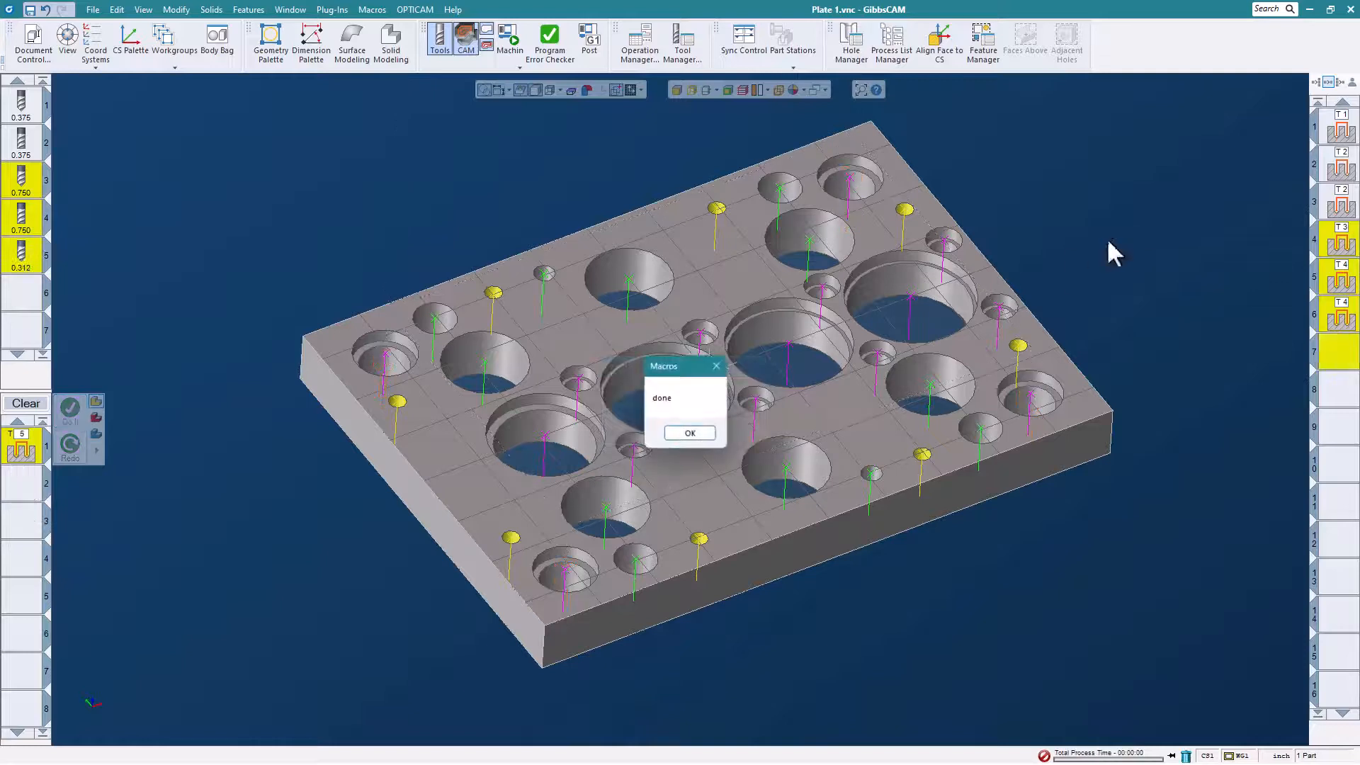
click(694, 435)
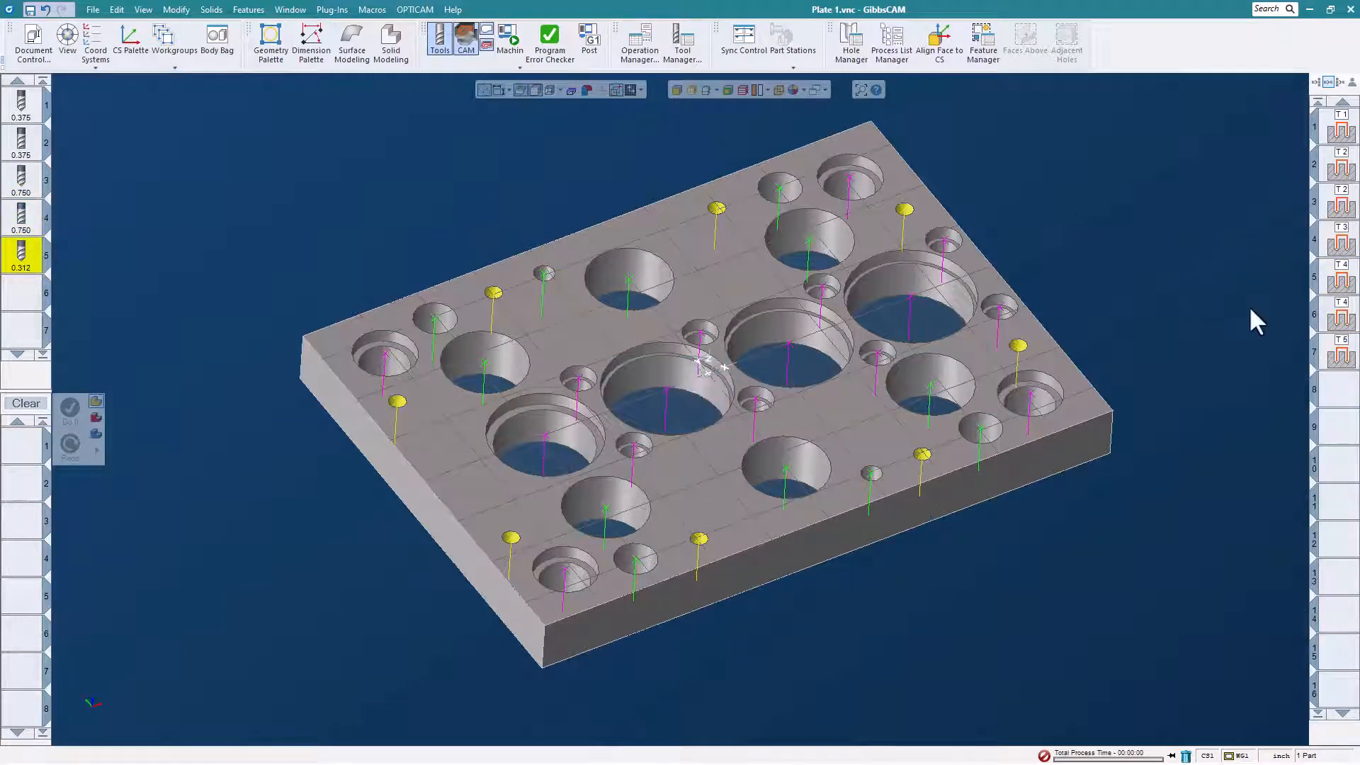
double_click(1341, 356)
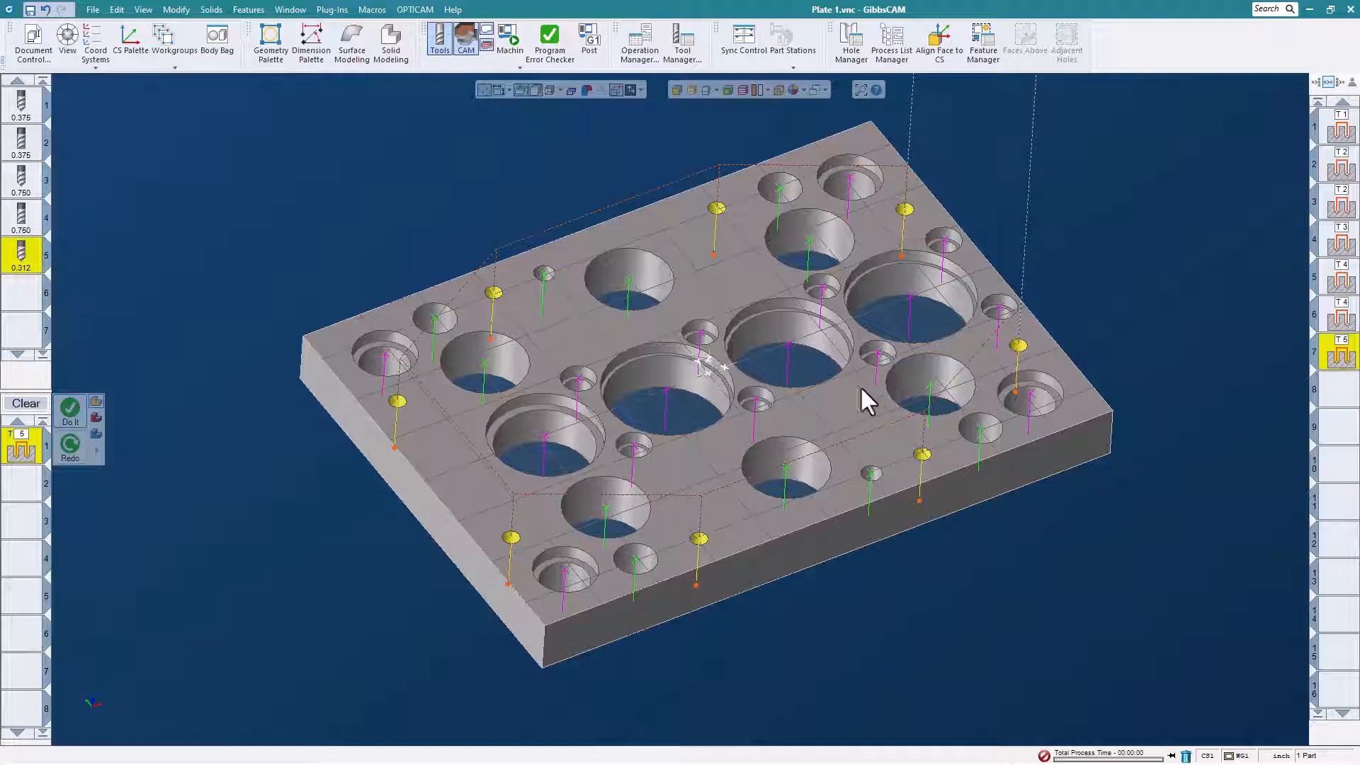
Select the hole group of the remaining small hole near the plate's front edge and machine it with the Hole Machining macro.
right_click(871, 475)
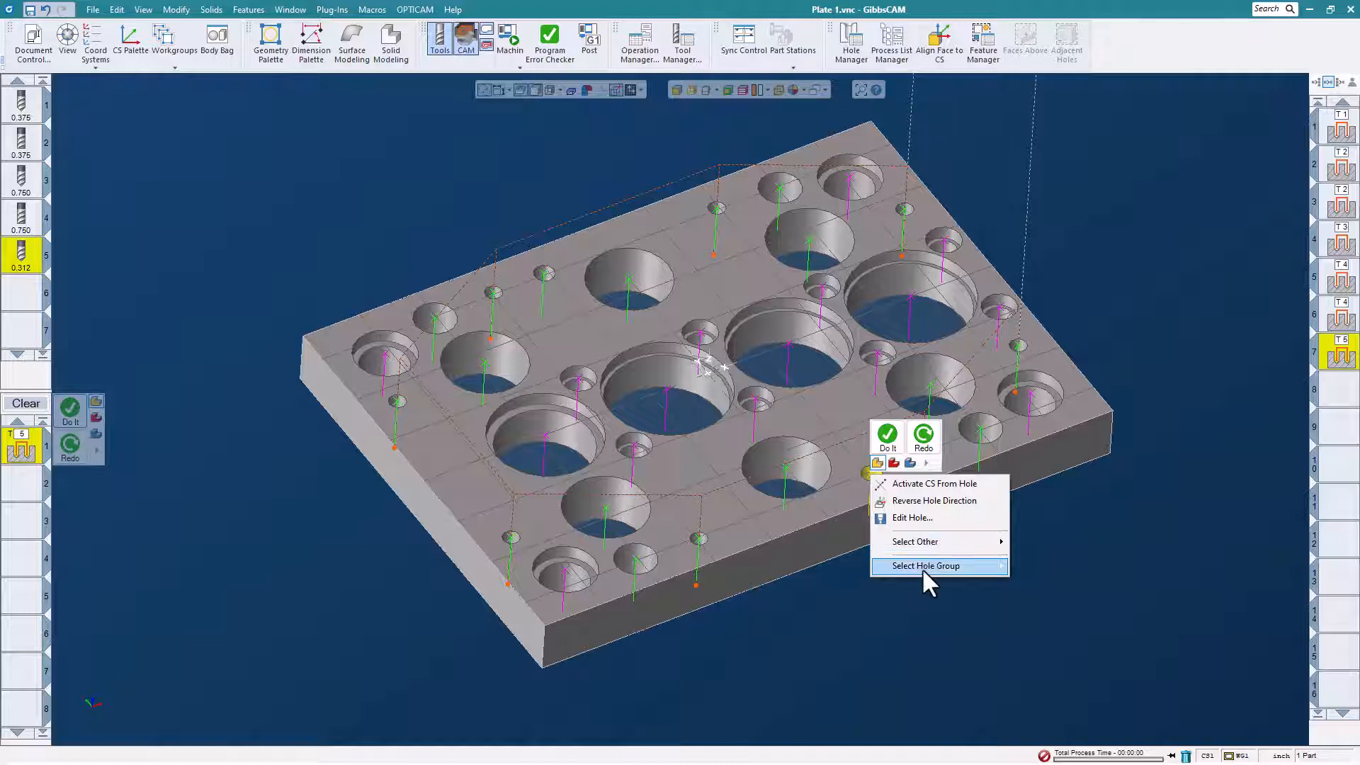
mouse_move(922, 567)
click(1031, 563)
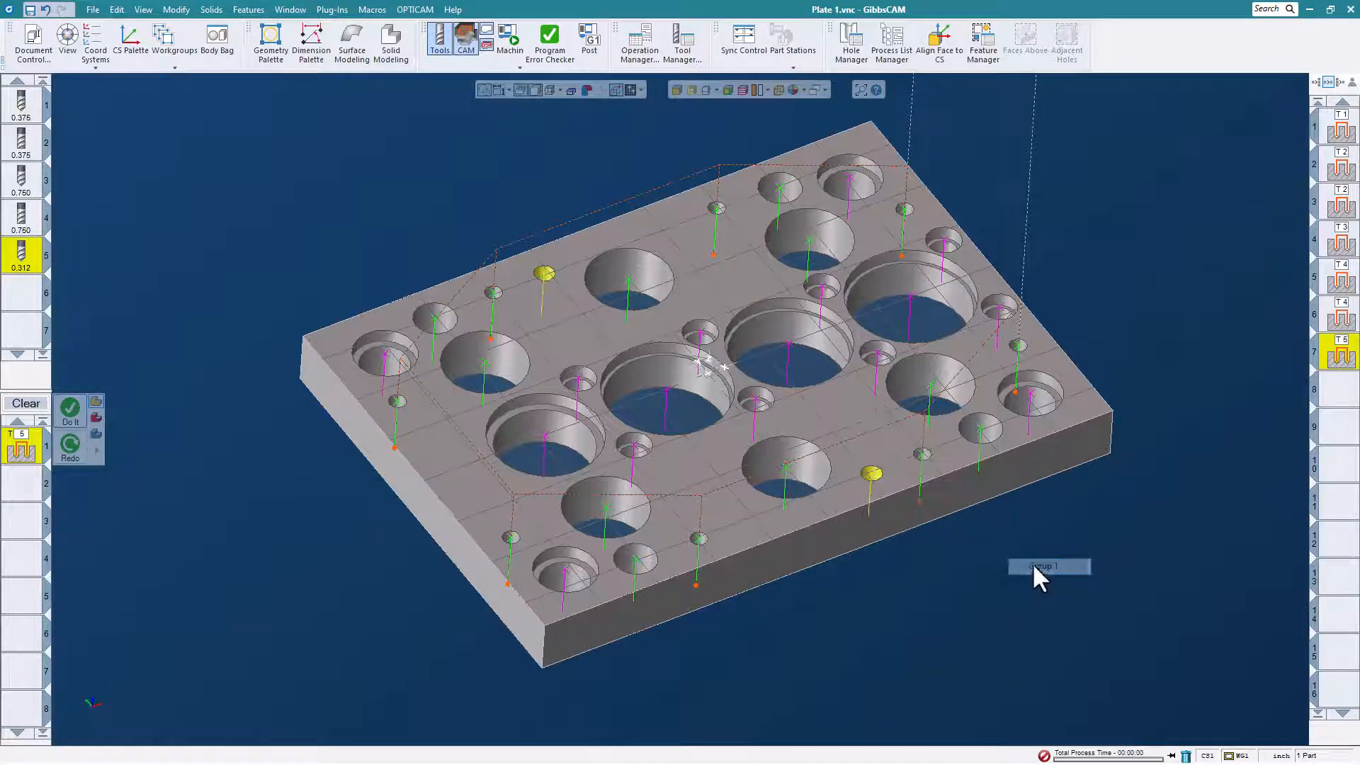
click(372, 9)
click(545, 208)
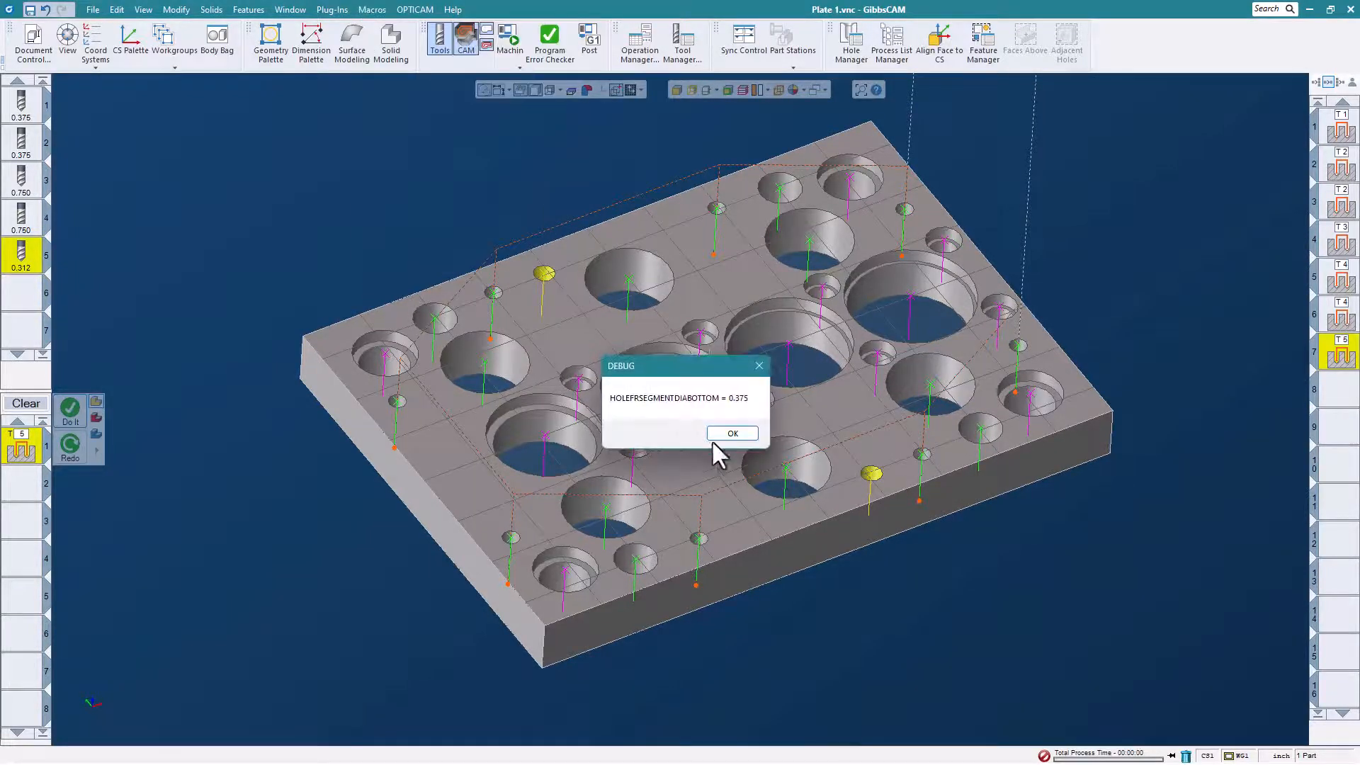
click(733, 433)
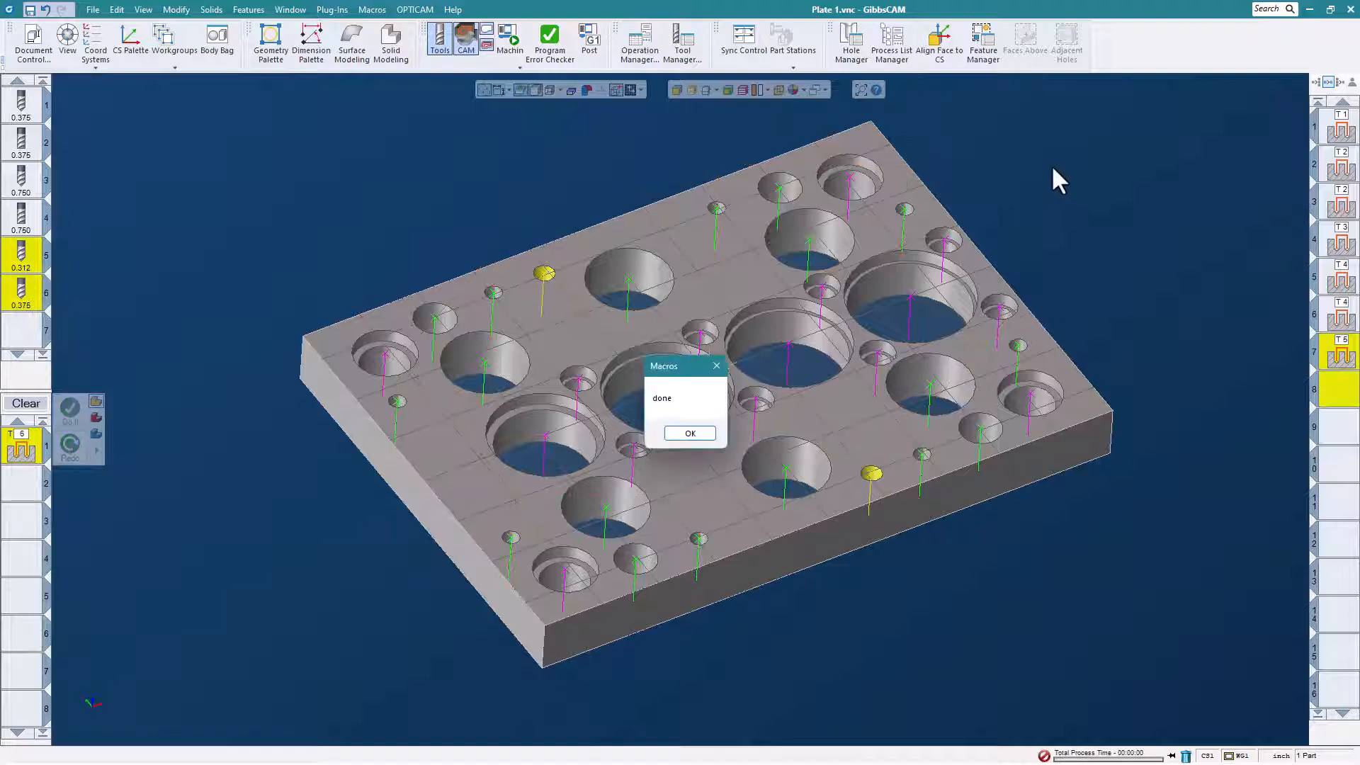
click(702, 434)
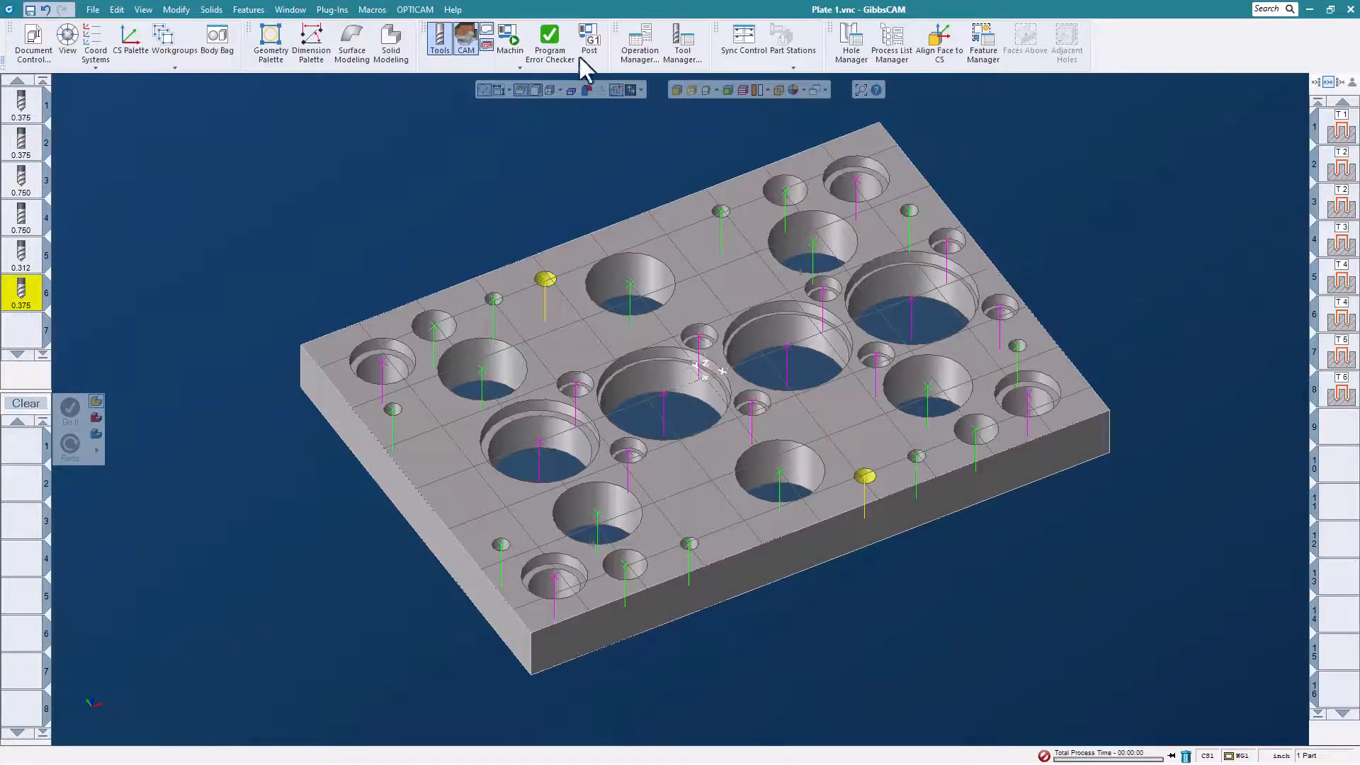
Run Machine Sim on all the plate's hole operations at an increased playback speed.
click(505, 44)
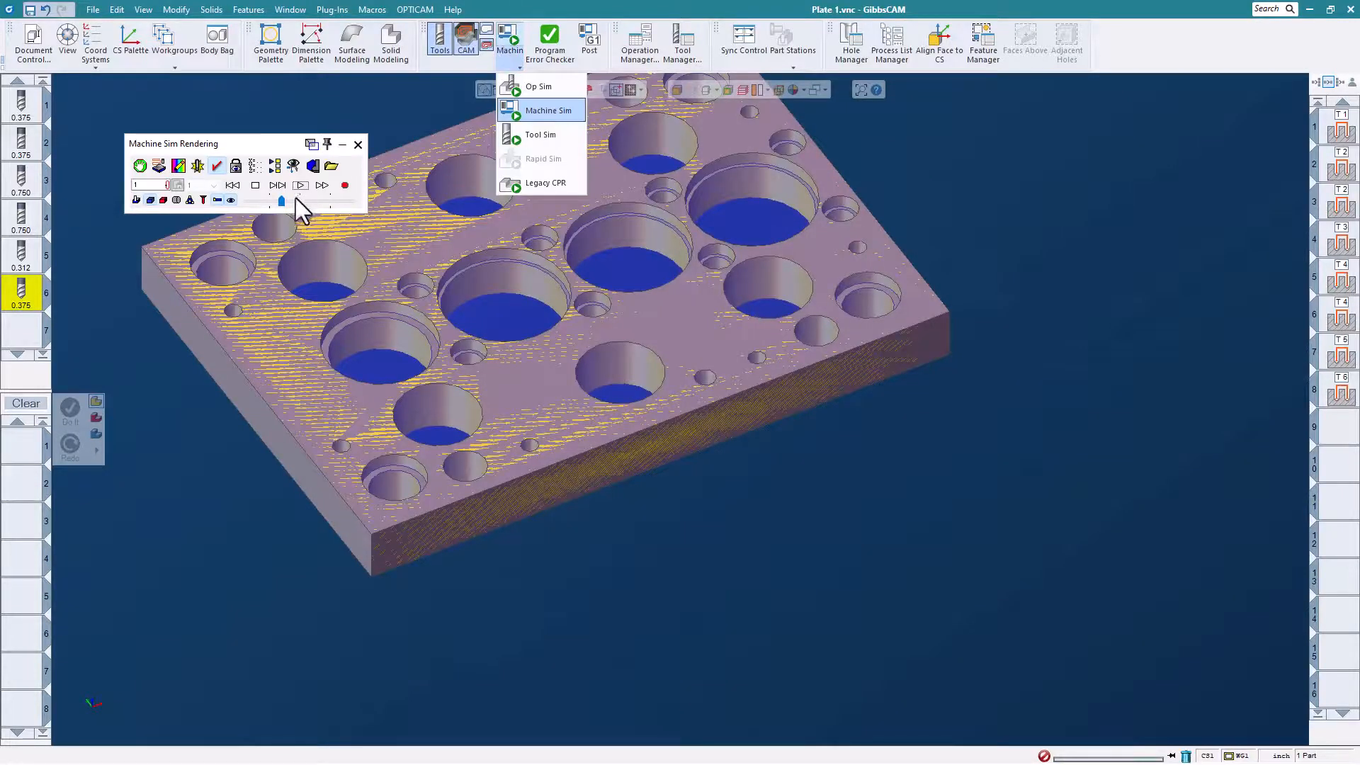
click(301, 186)
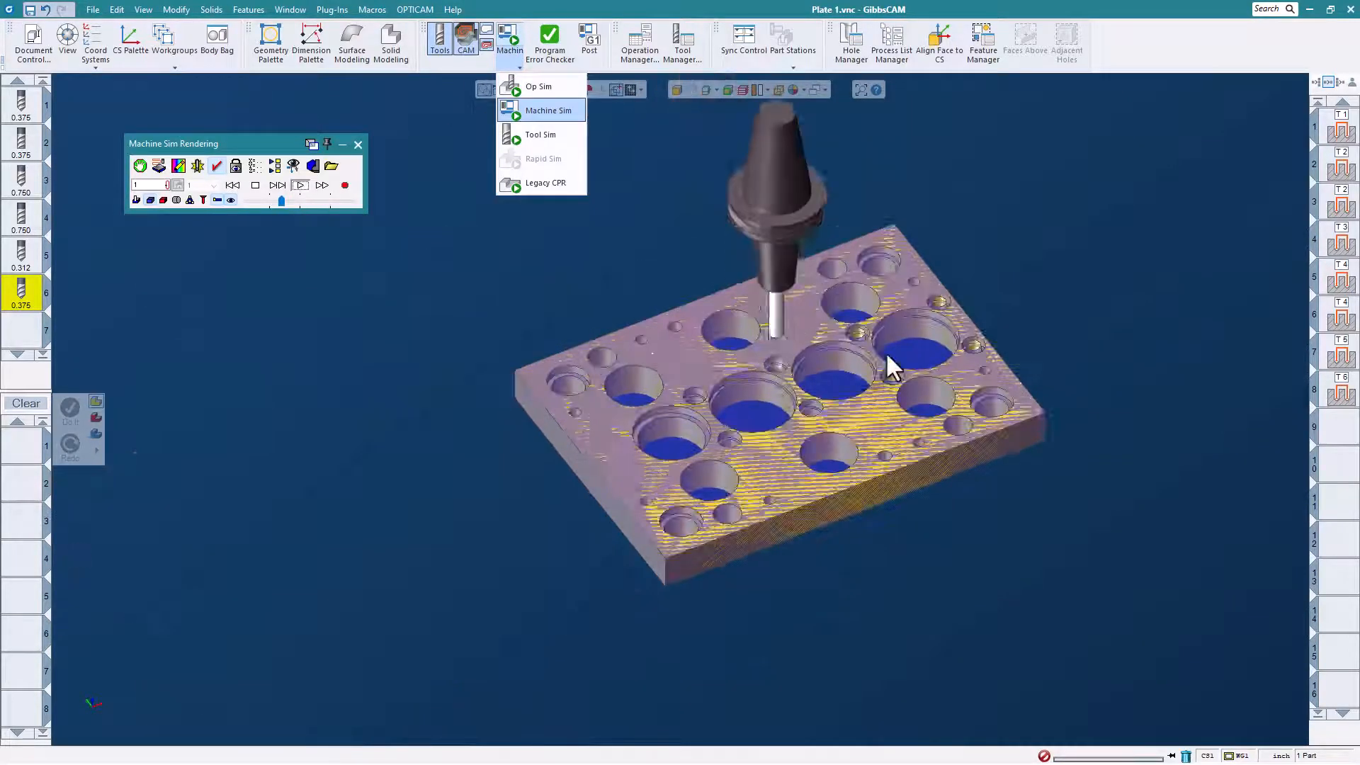
drag(280, 199, 308, 205)
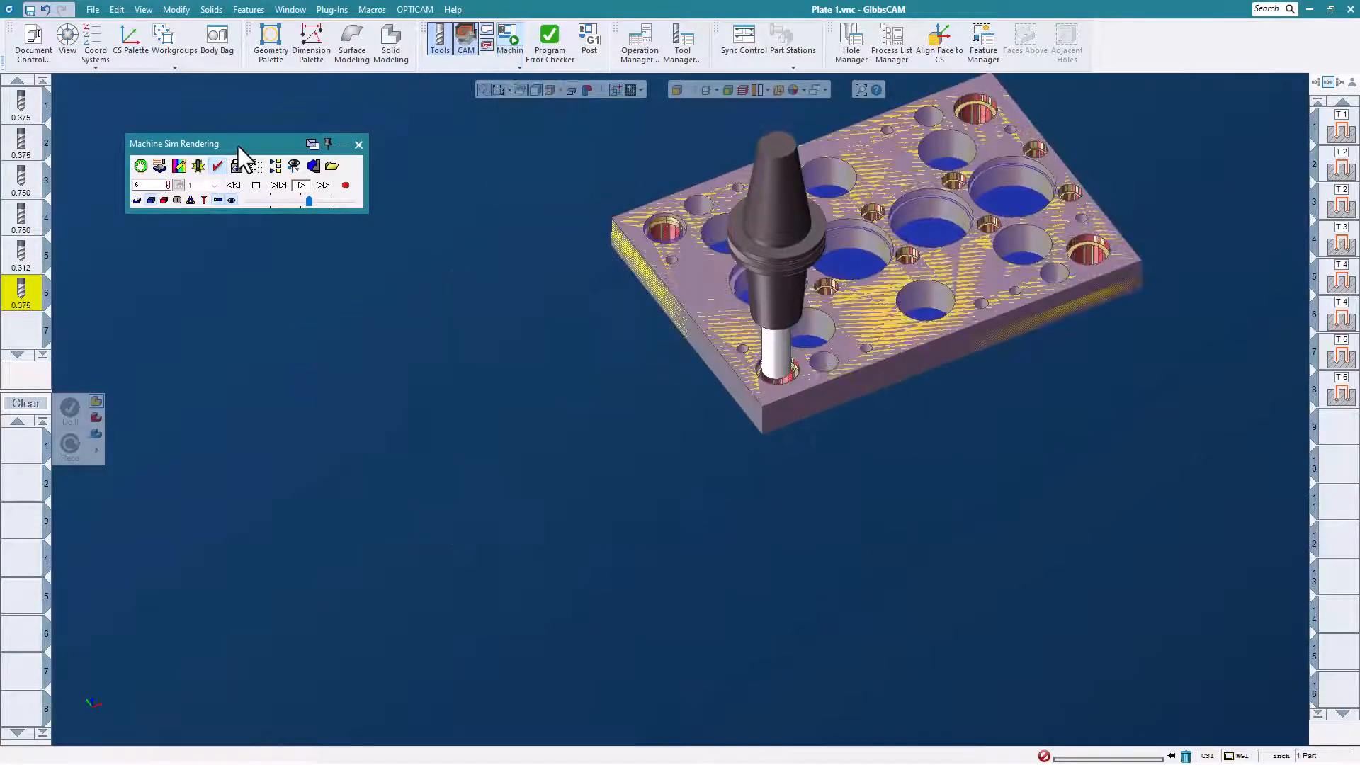
right_click(238, 146)
click(287, 309)
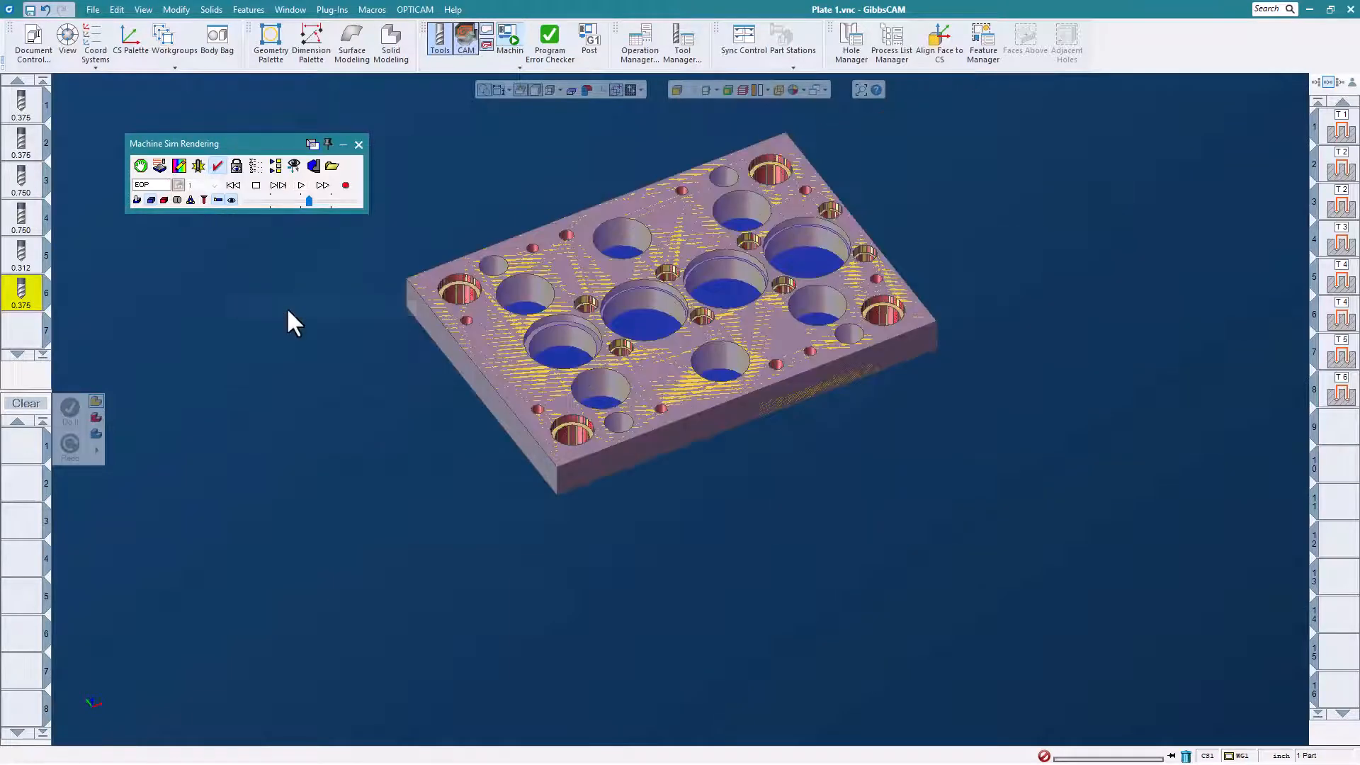
Examine the simulated plate's machined holes up close and close the Machine Sim rendering.
scroll(502, 200, up, 3)
scroll(495, 370, down, 1)
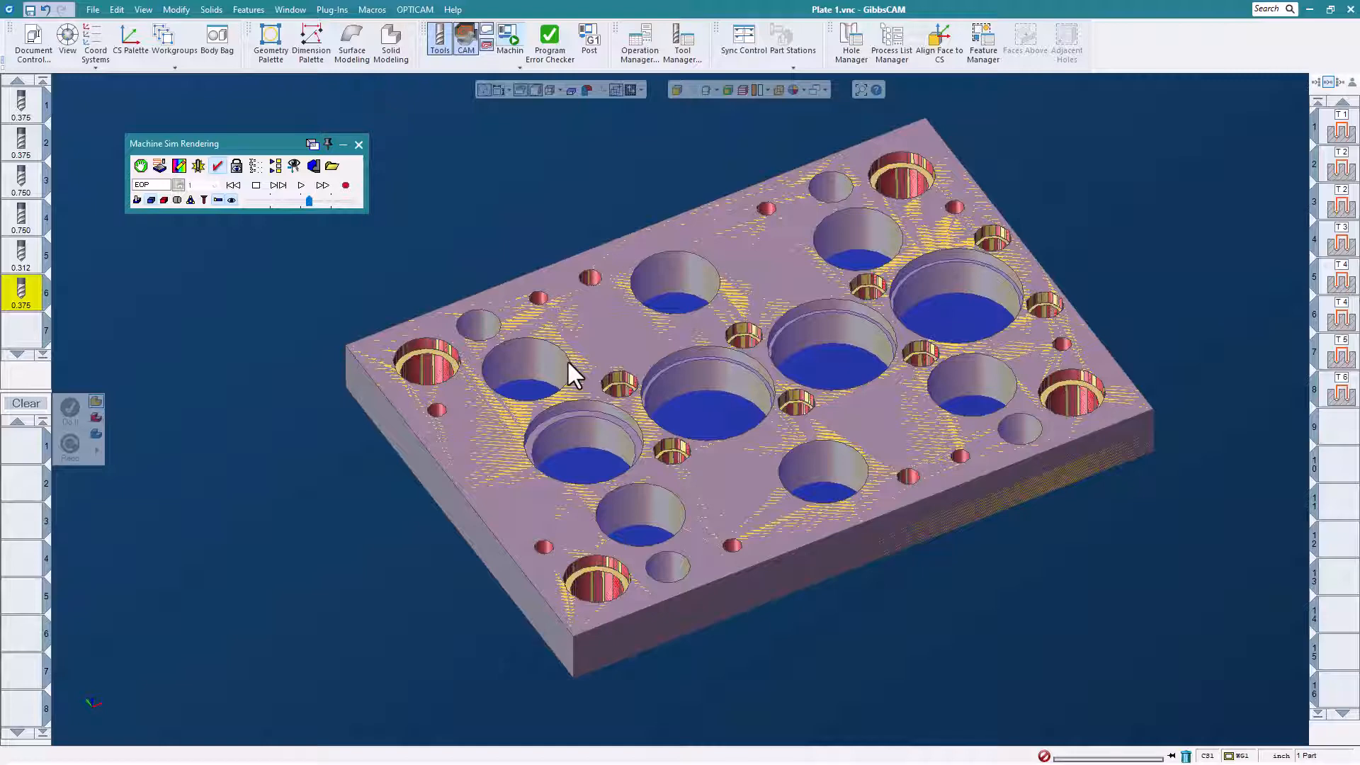
middle_drag(699, 423, 739, 466)
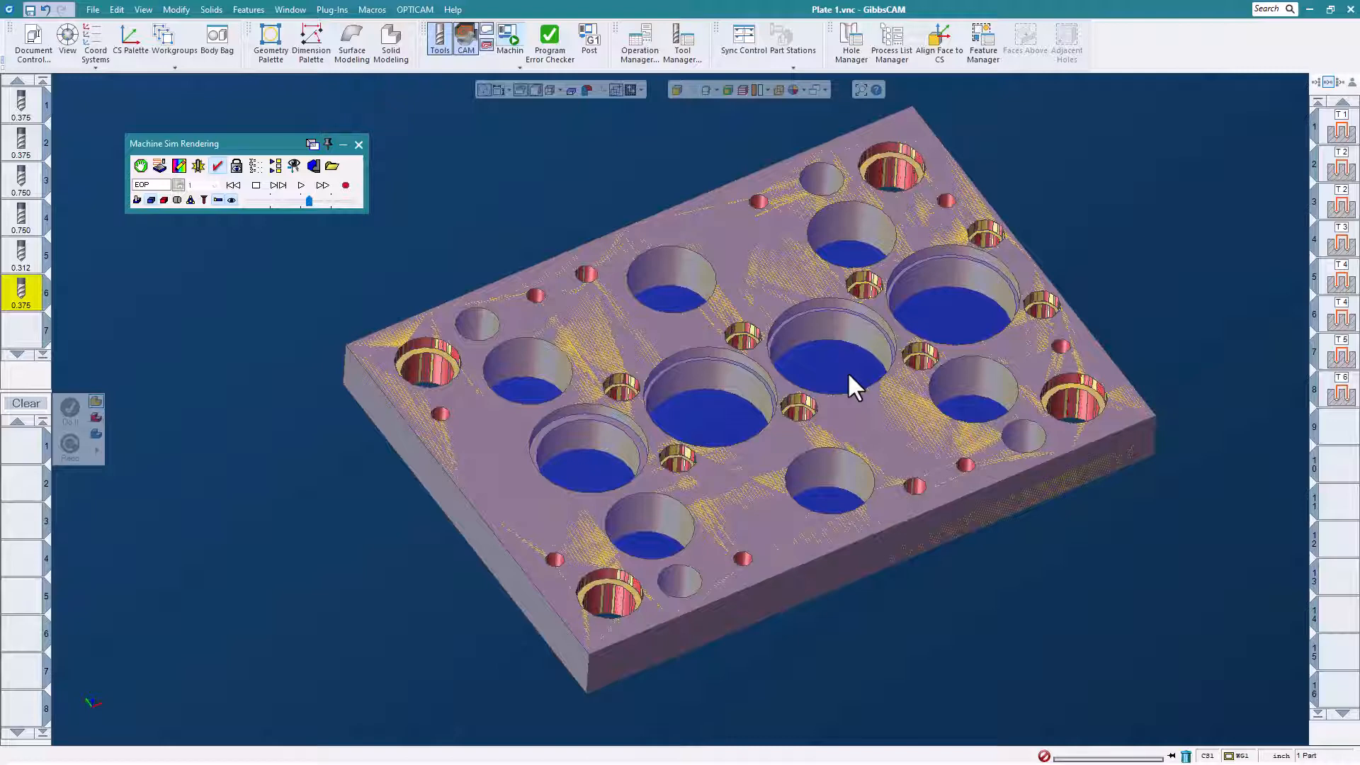
click(359, 144)
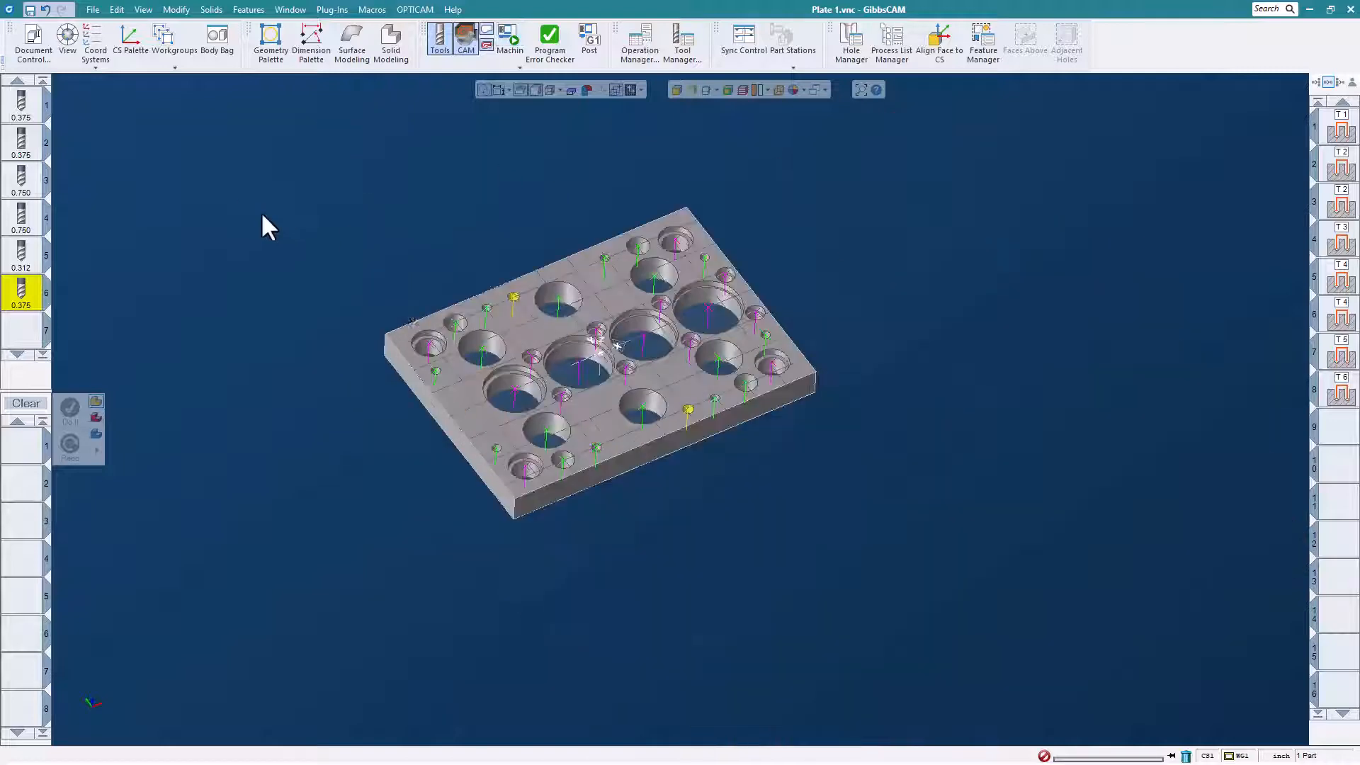
scroll(501, 312, up, 2)
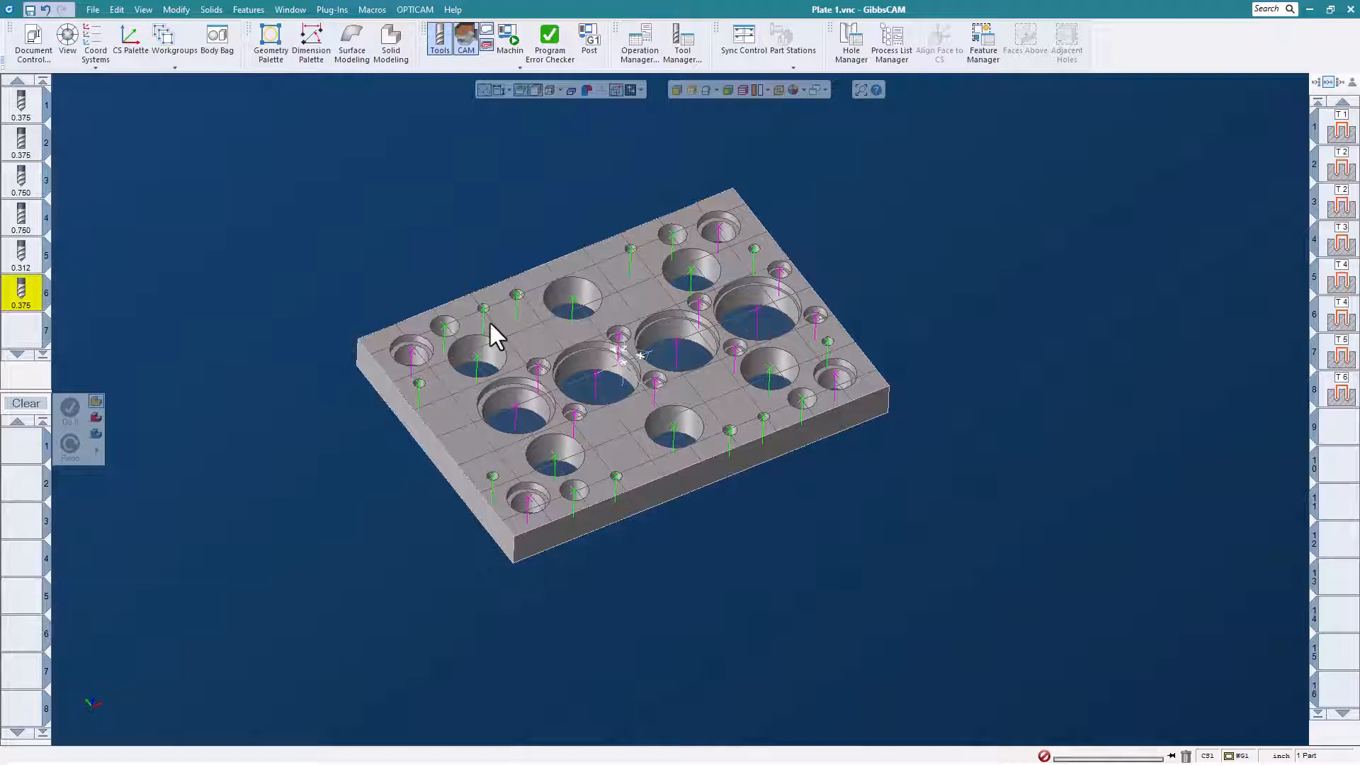
scroll(417, 339, up, 1)
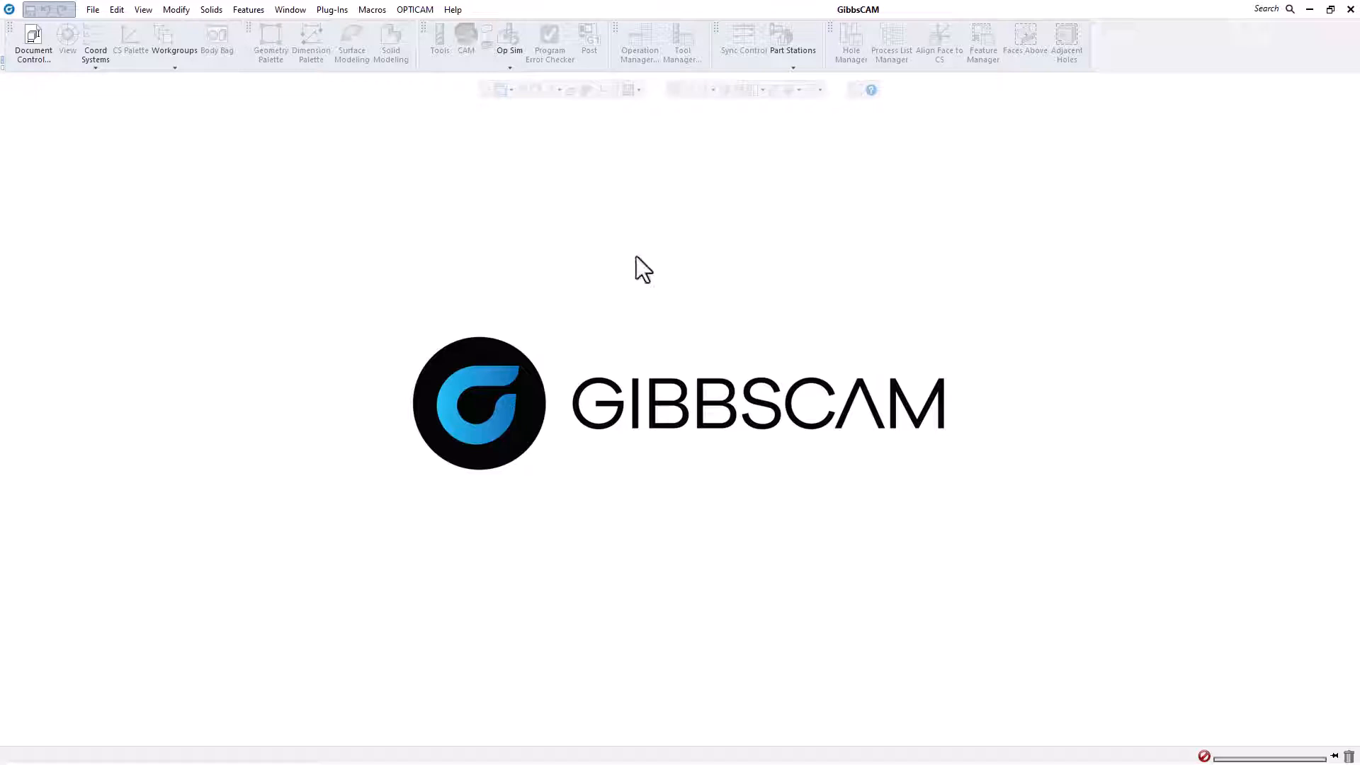
Create a stepped lathe part as geometry and solid with lengths 2 and 3, diameters 2 and 2.5, a 1.25 bore and 45° angles.
click(374, 12)
click(387, 98)
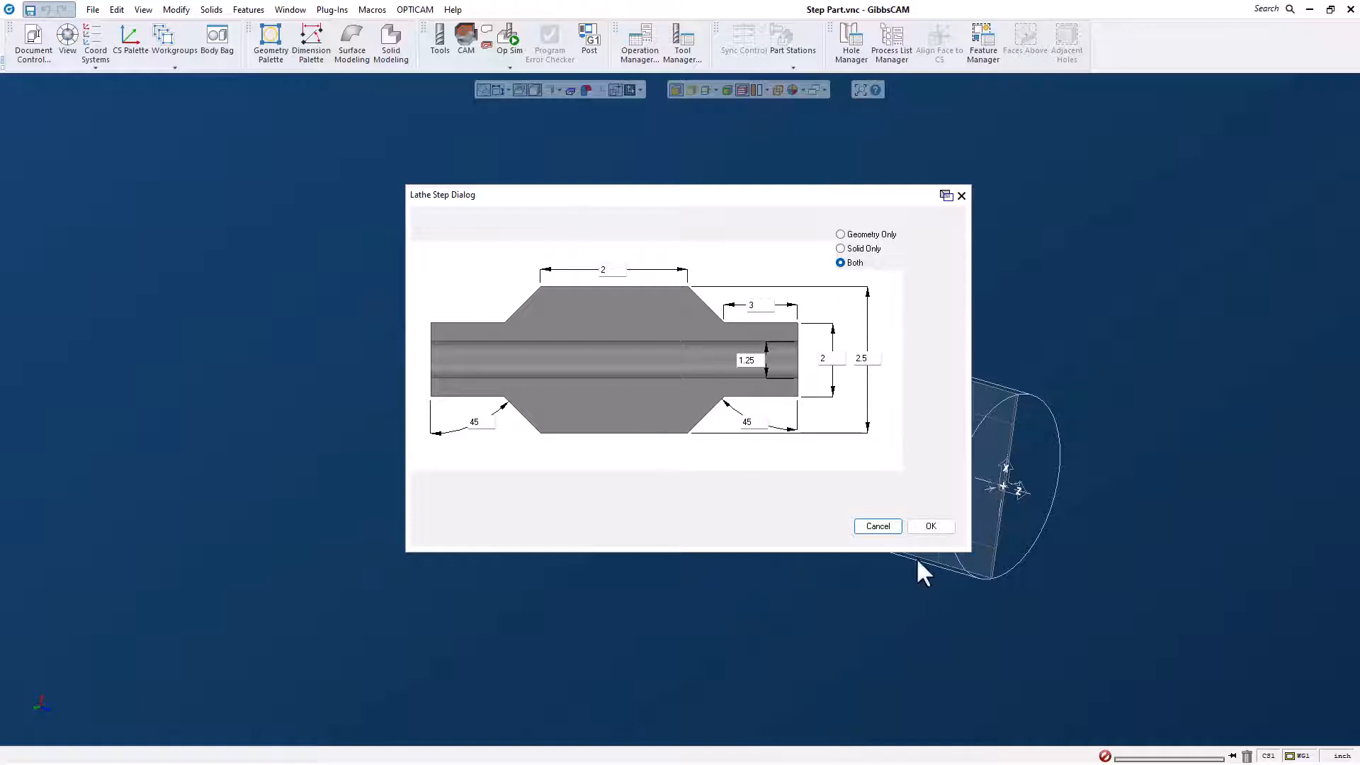
click(931, 526)
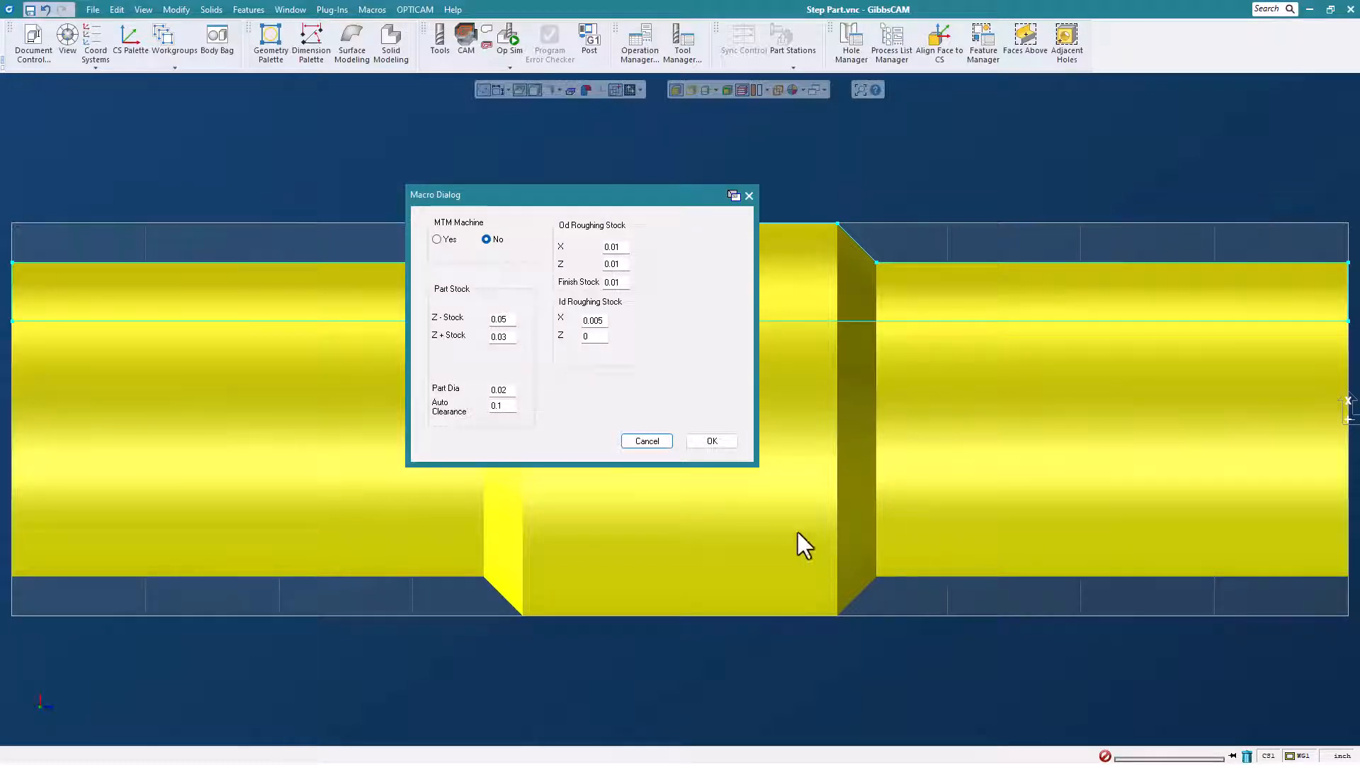
Generate non-MTM turning operations without grooves, using Z- stock 0.05, Z+ stock 0.03, OD roughing stock 0.01 and ID X stock 0.005.
drag(578, 192, 629, 181)
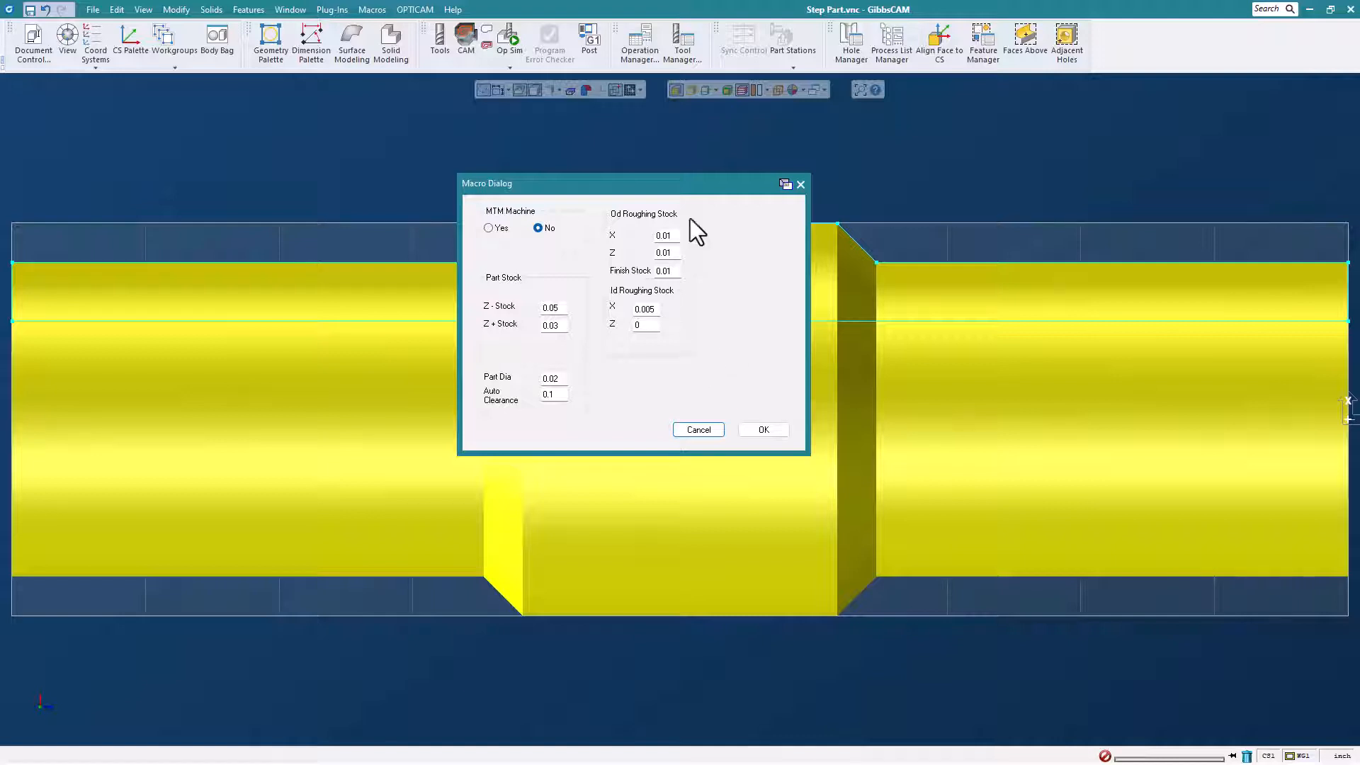
click(759, 432)
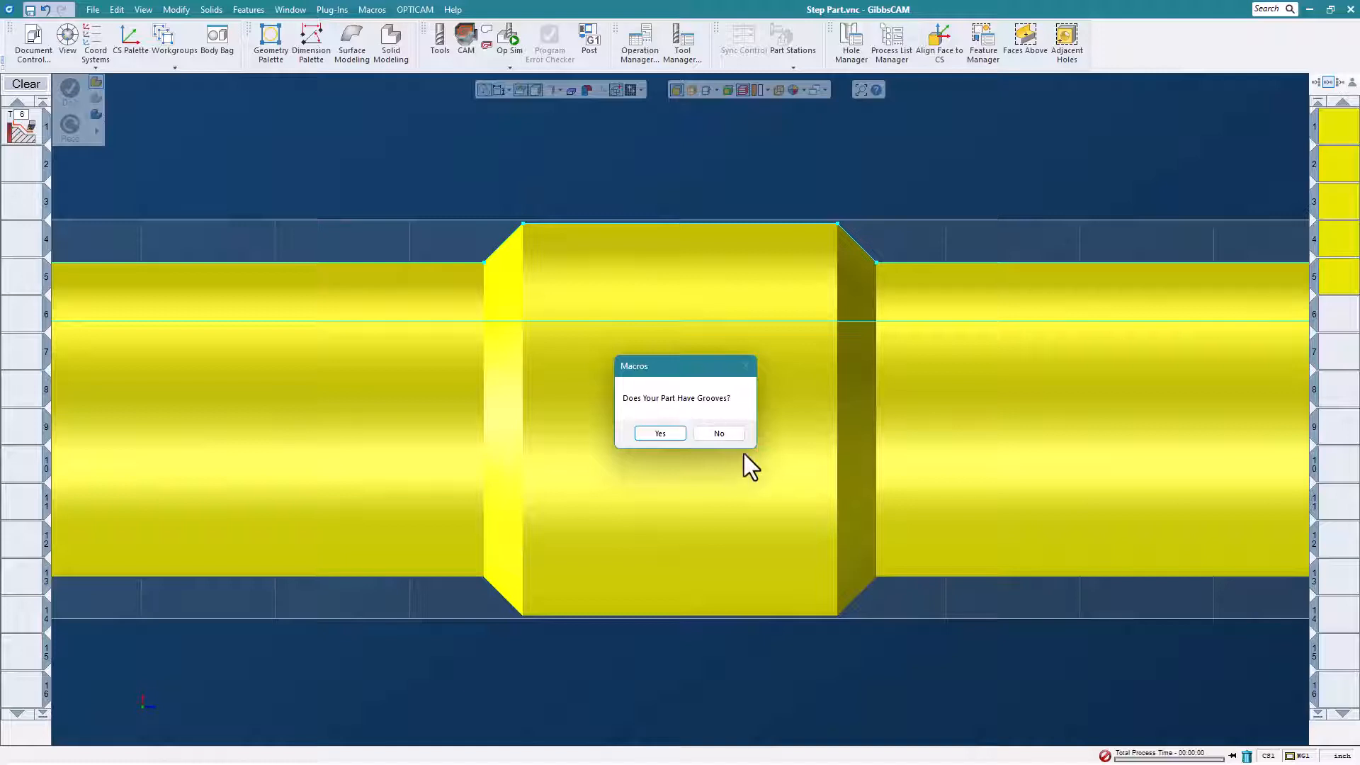
click(727, 435)
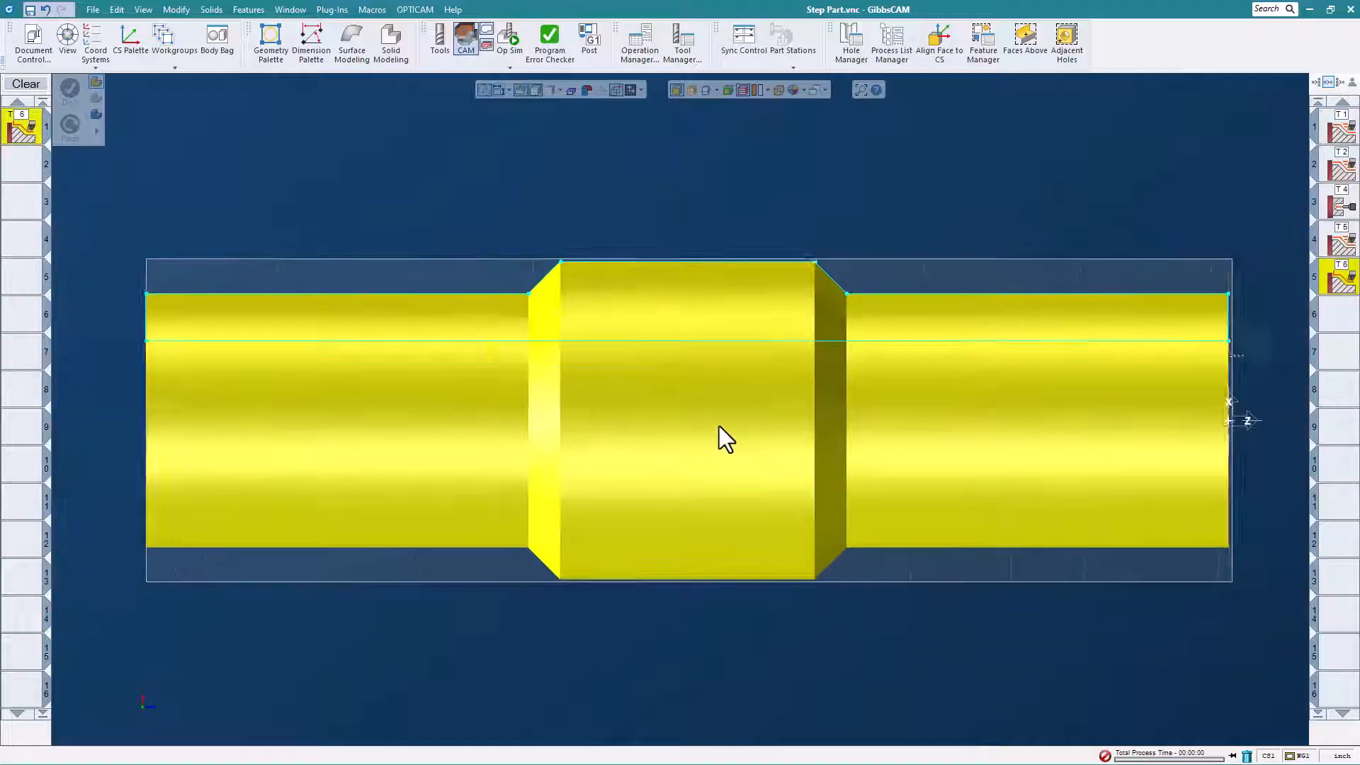
Run Op Sim on the stepped part's turning operations at a reduced playback speed, inspect the turned part and close the rendering.
scroll(723, 422, down, 3)
middle_drag(724, 419, 826, 409)
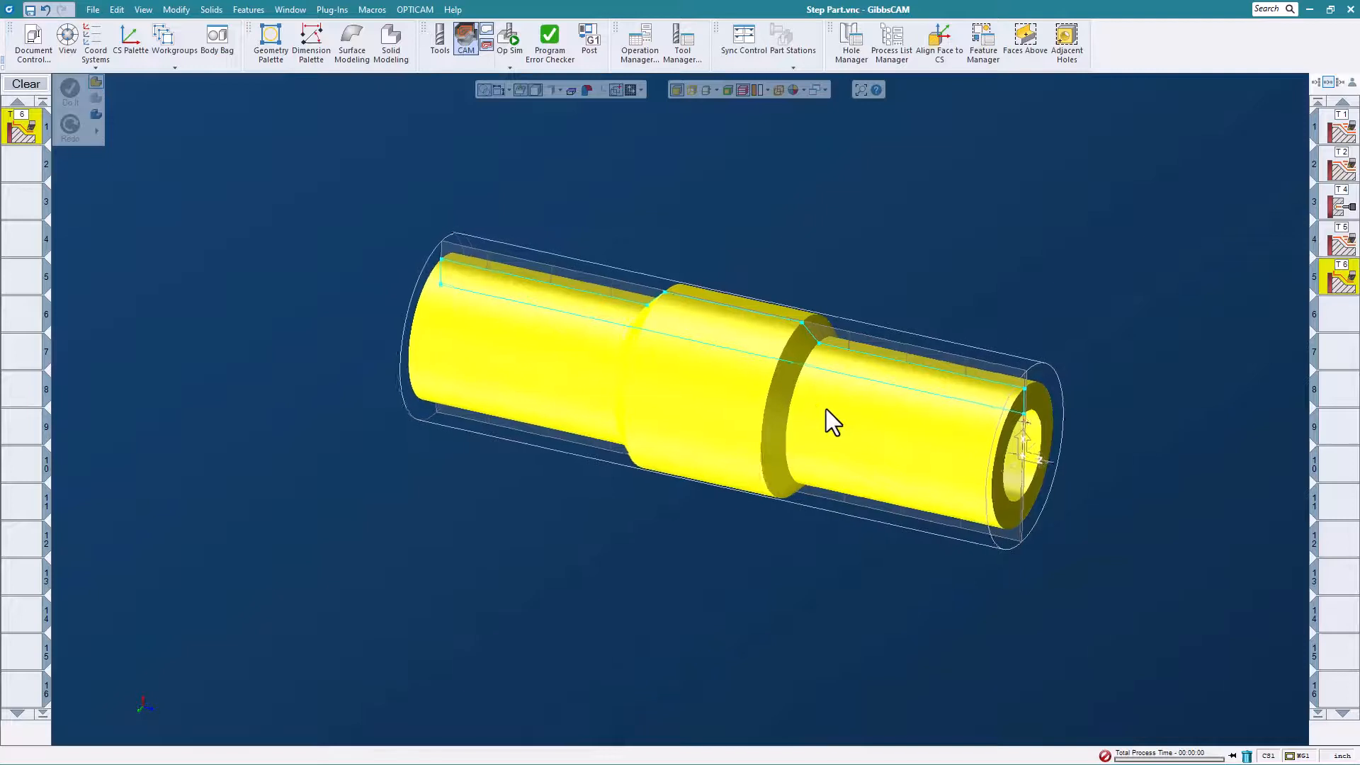
click(508, 41)
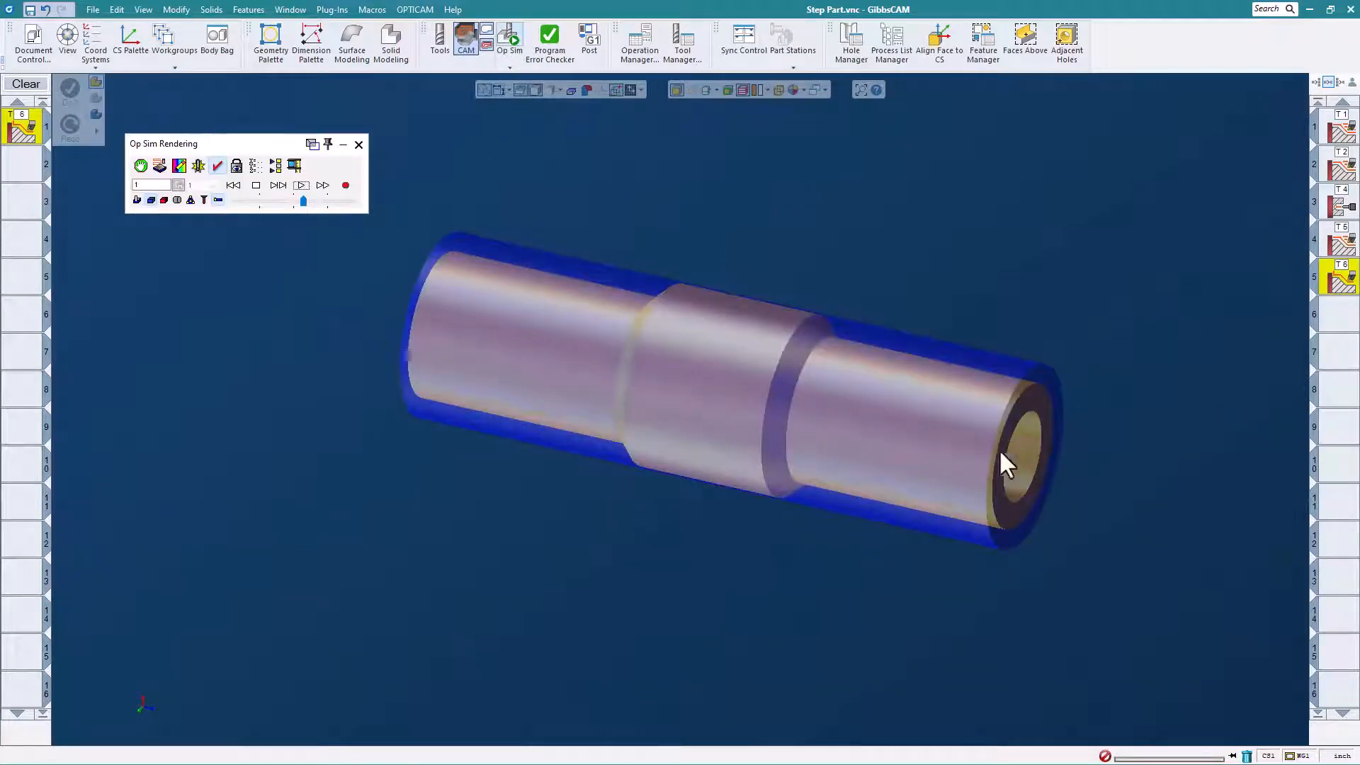
middle_drag(1000, 451, 968, 526)
drag(303, 201, 284, 201)
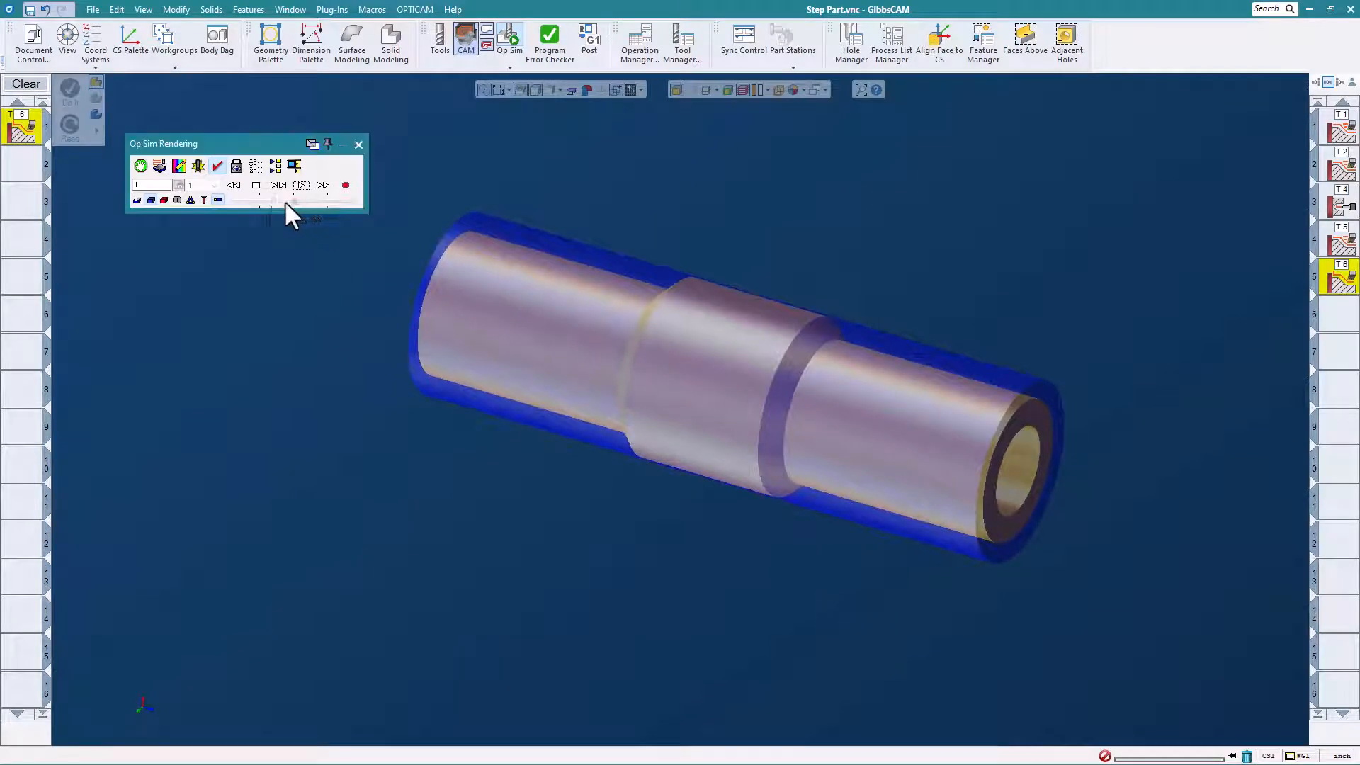
click(301, 186)
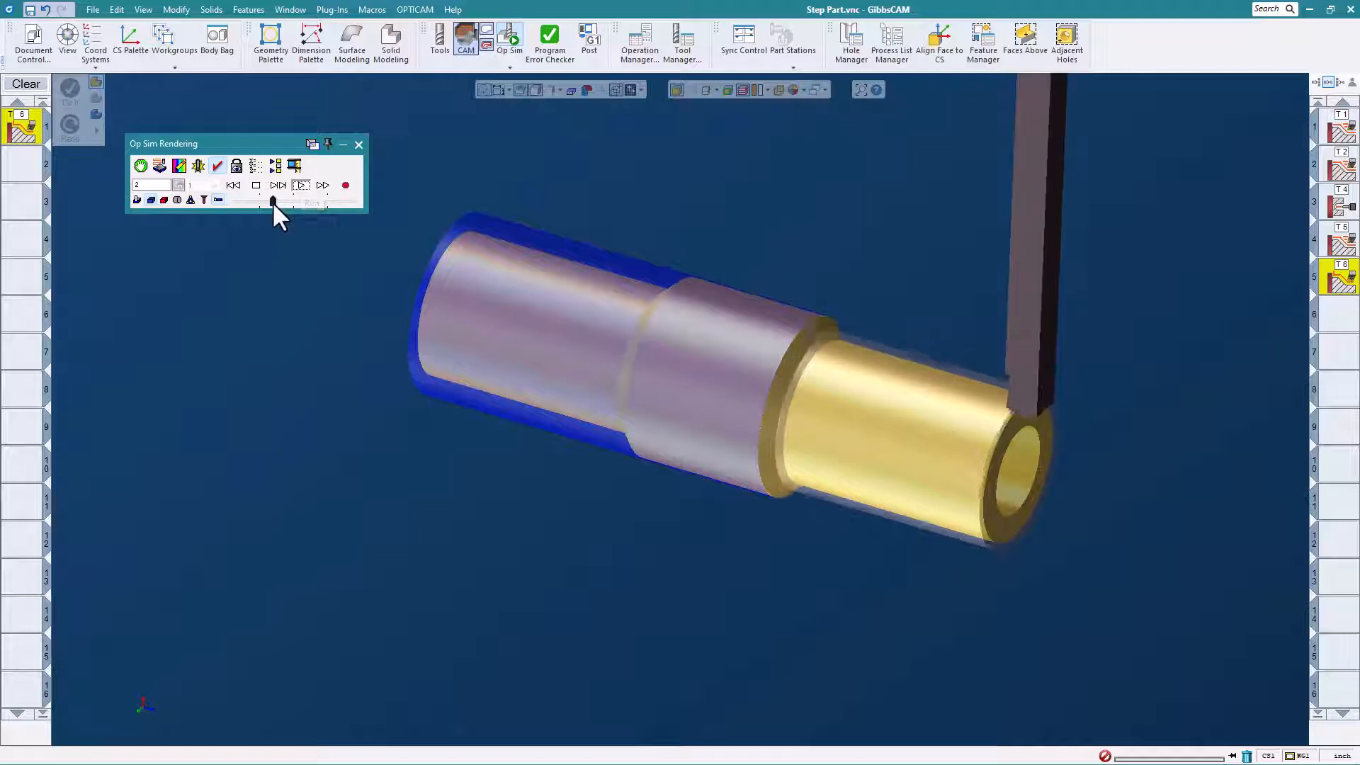
drag(273, 203, 281, 205)
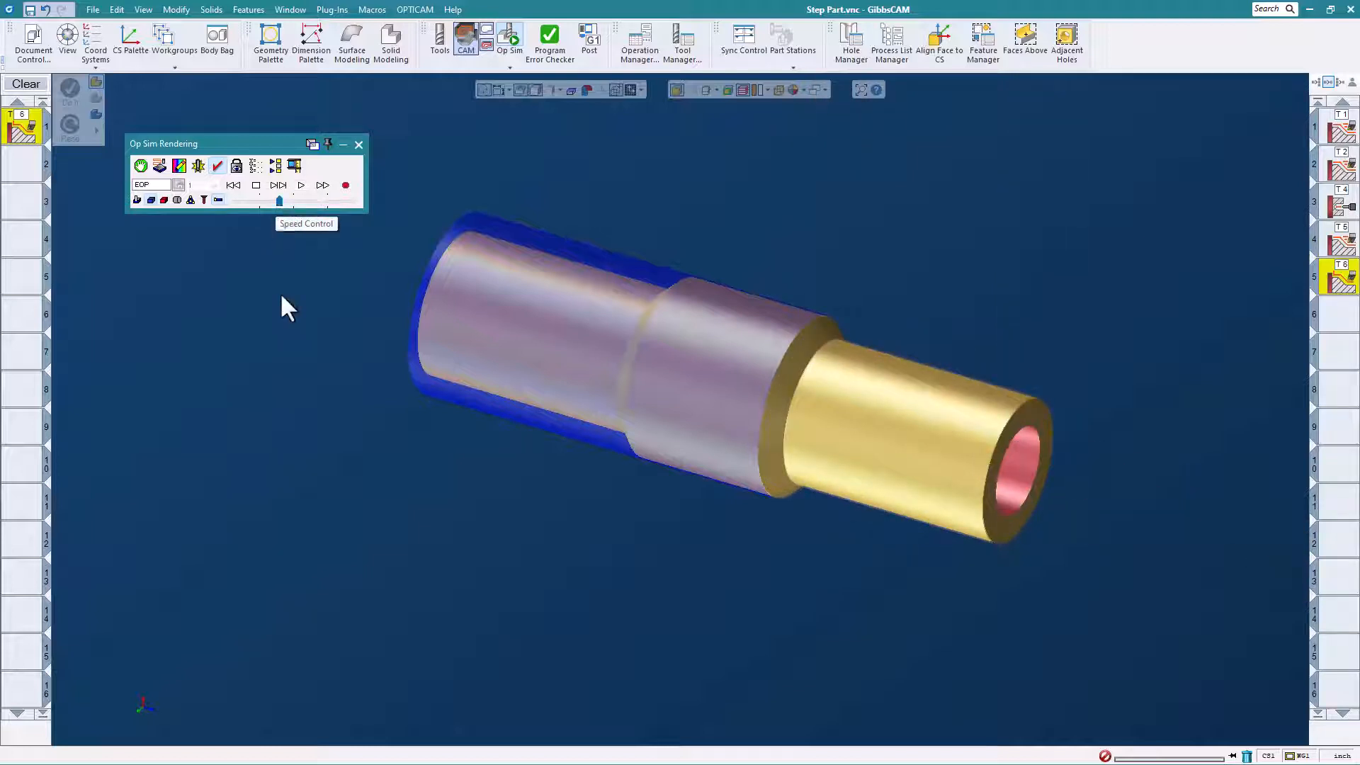
scroll(507, 407, down, 5)
middle_drag(564, 448, 546, 463)
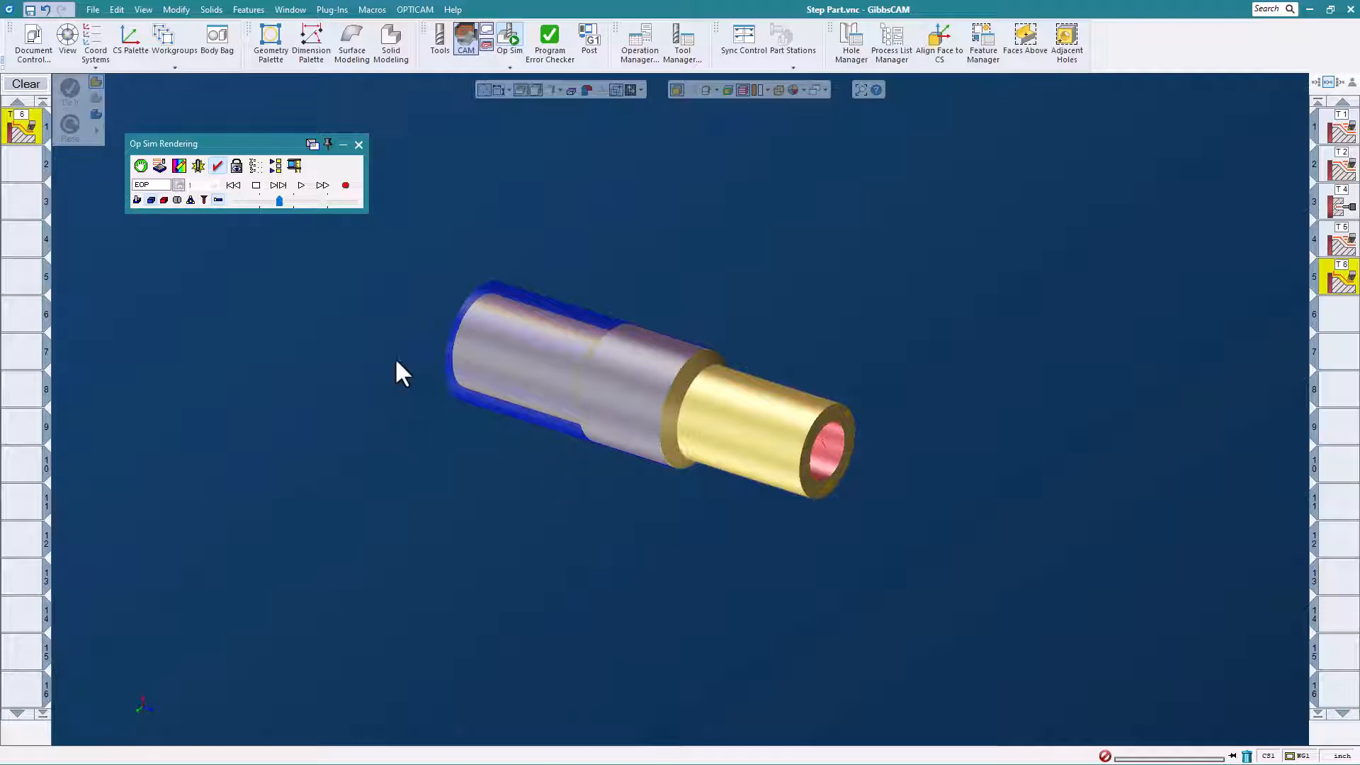
click(359, 145)
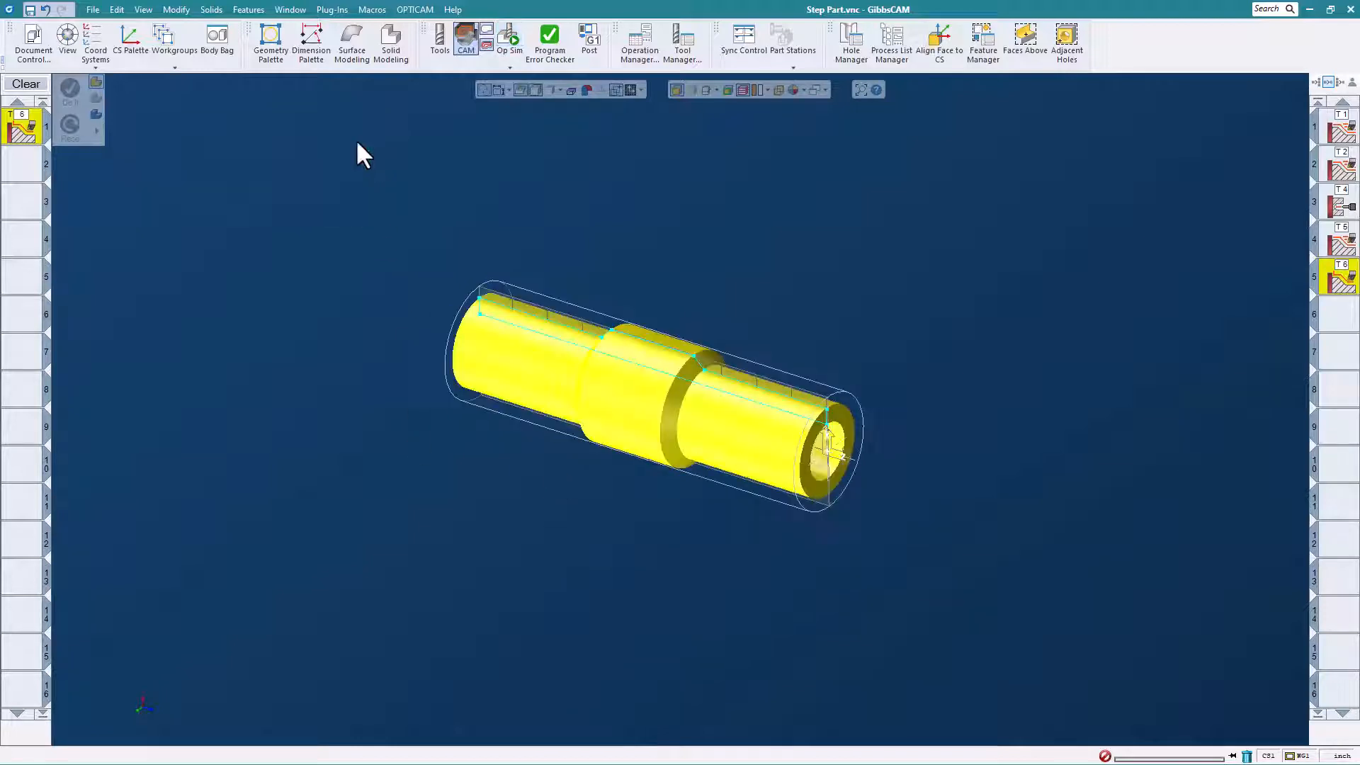
Restart the lathe step macro without saving Step Part.vnc and create the part with end length 1, large diameter 3.0 and bore diameter 1.5.
click(372, 9)
click(389, 103)
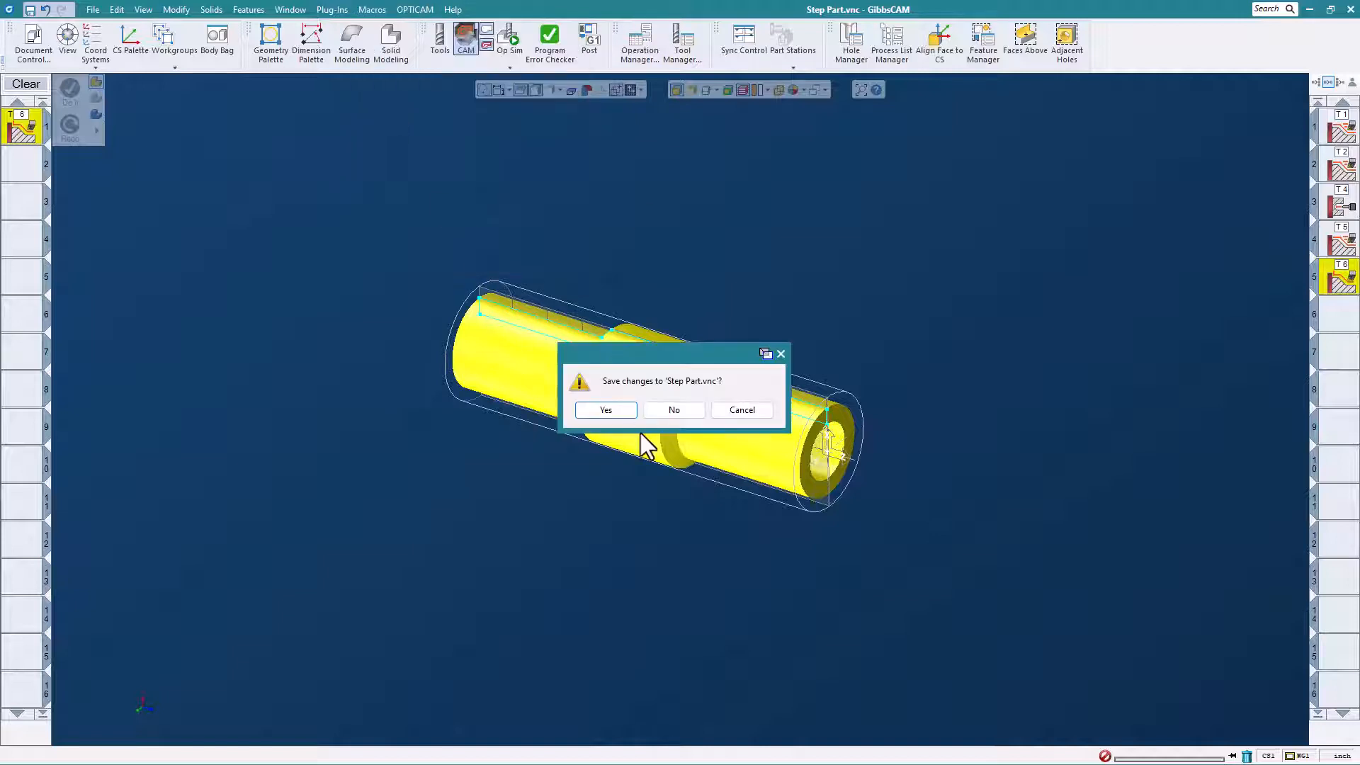
click(674, 410)
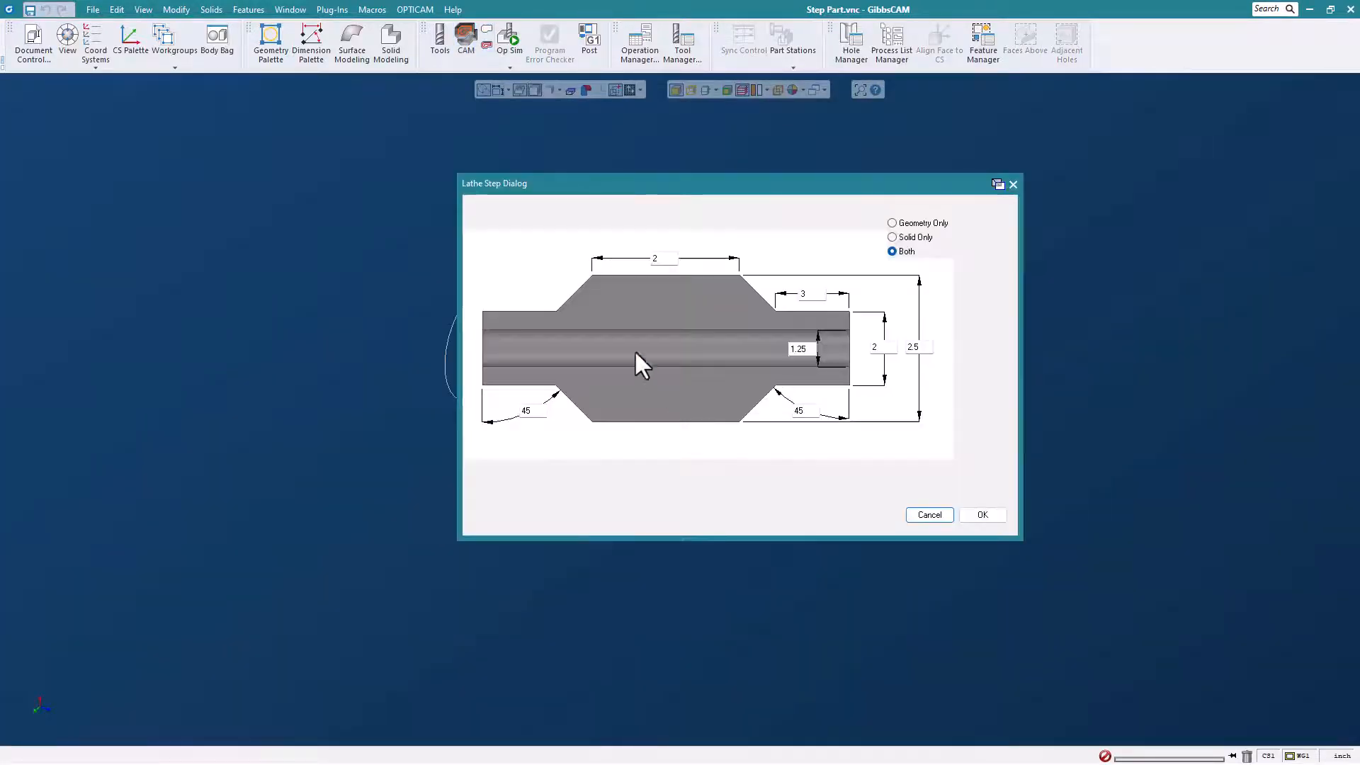
double_click(818, 296)
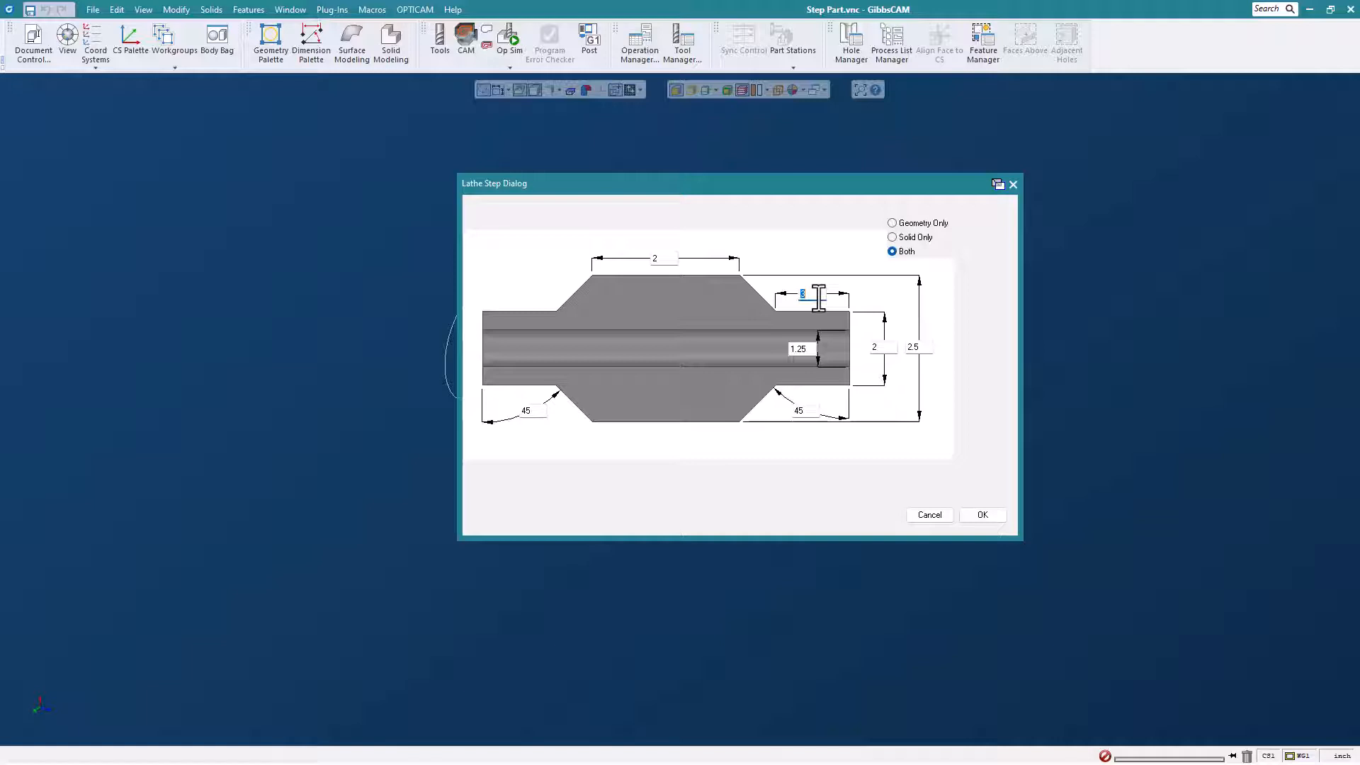
text(1)
click(932, 350)
text(3.0)
click(814, 348)
text(1.5)
click(981, 515)
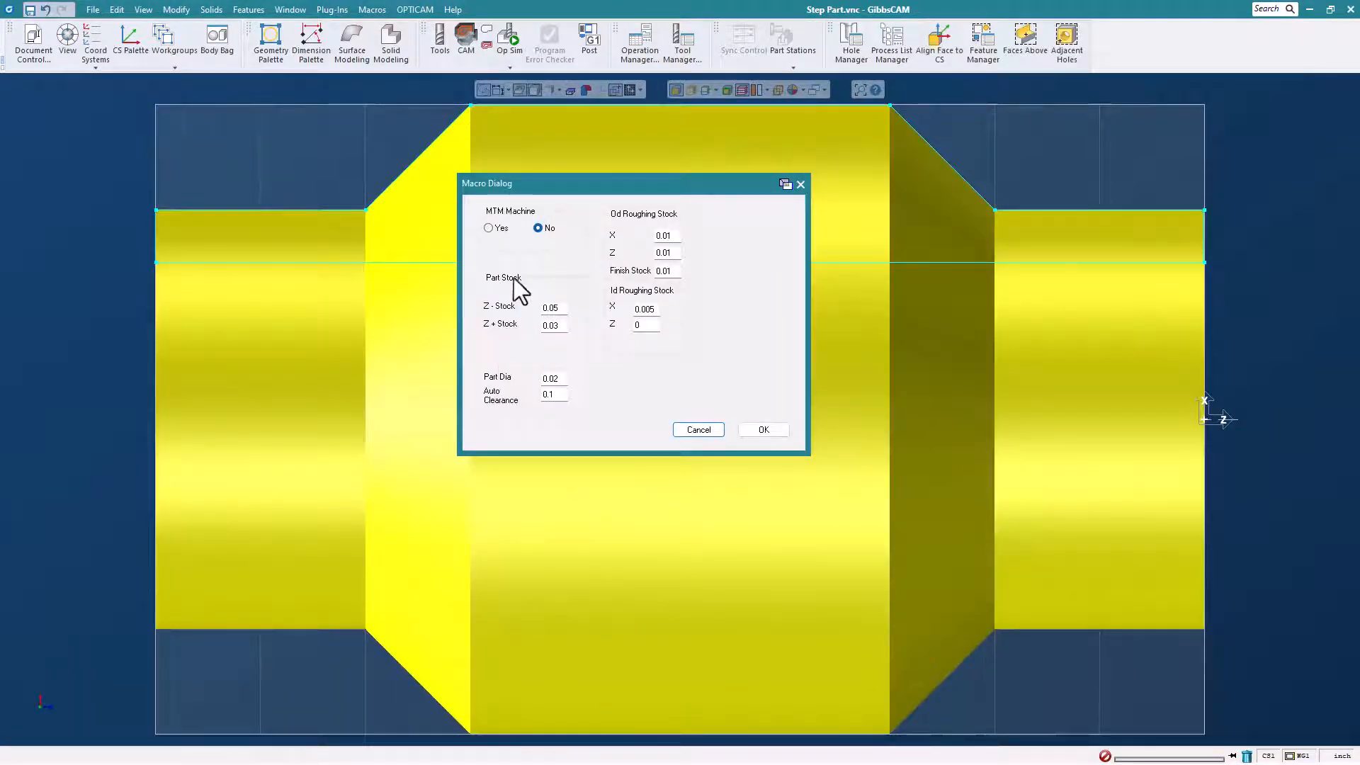
Generate non-MTM turning operations without grooves for the resized part, keeping the preset stock values, and simulate them with Op Sim.
click(763, 429)
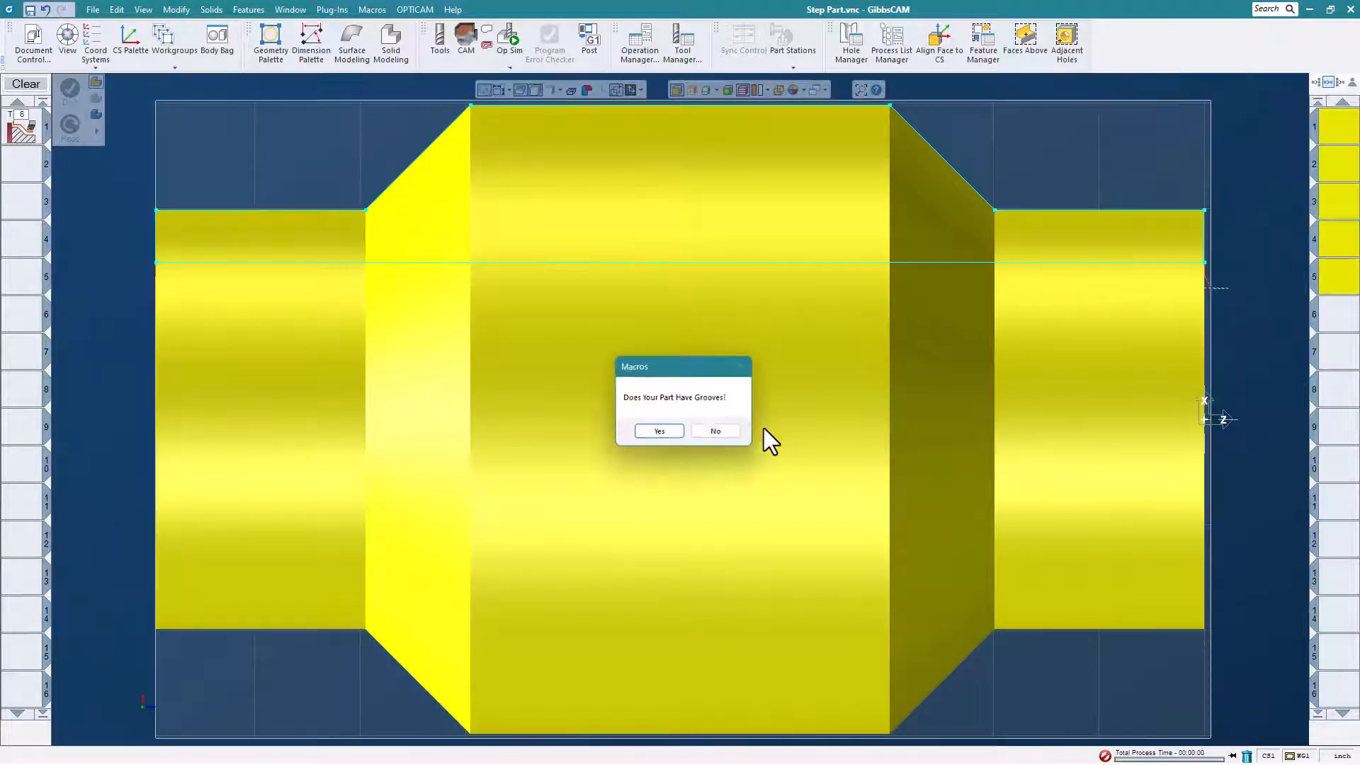
click(717, 434)
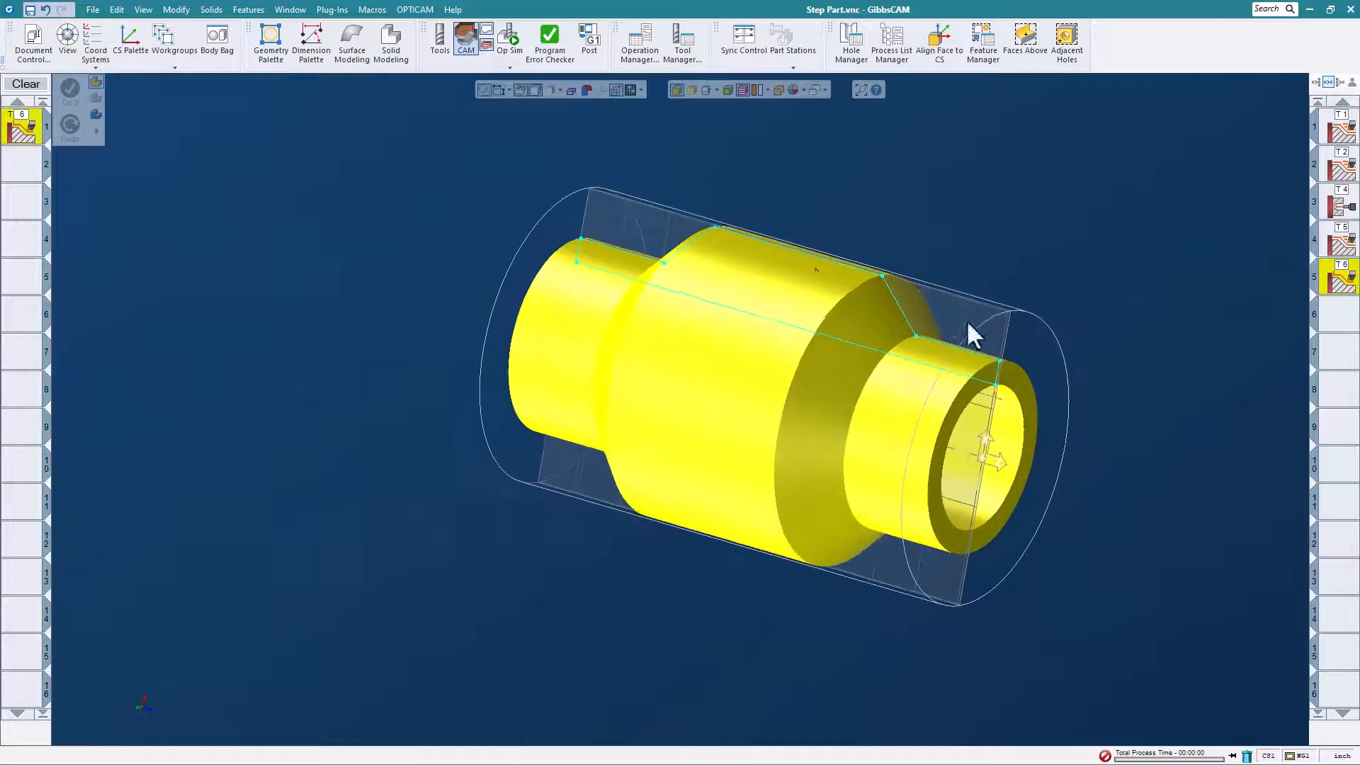
click(510, 39)
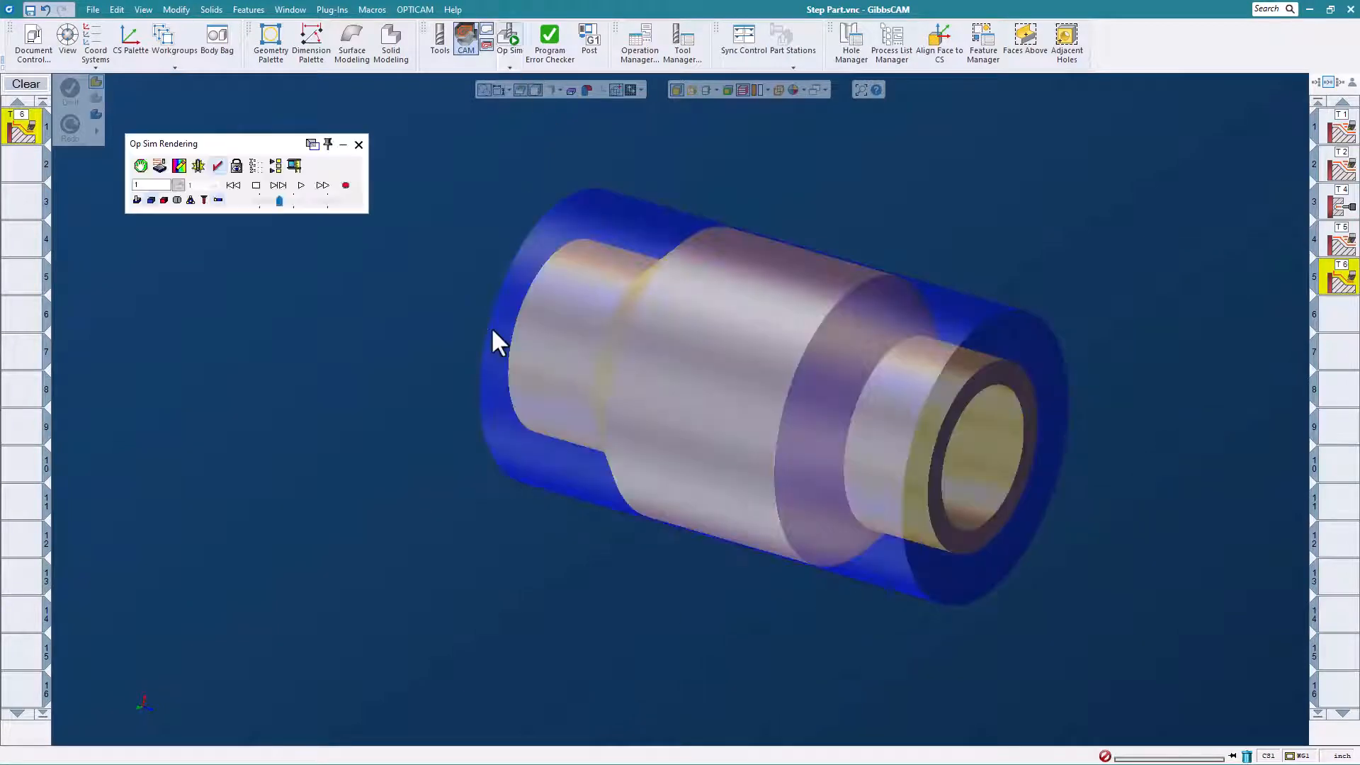
click(301, 190)
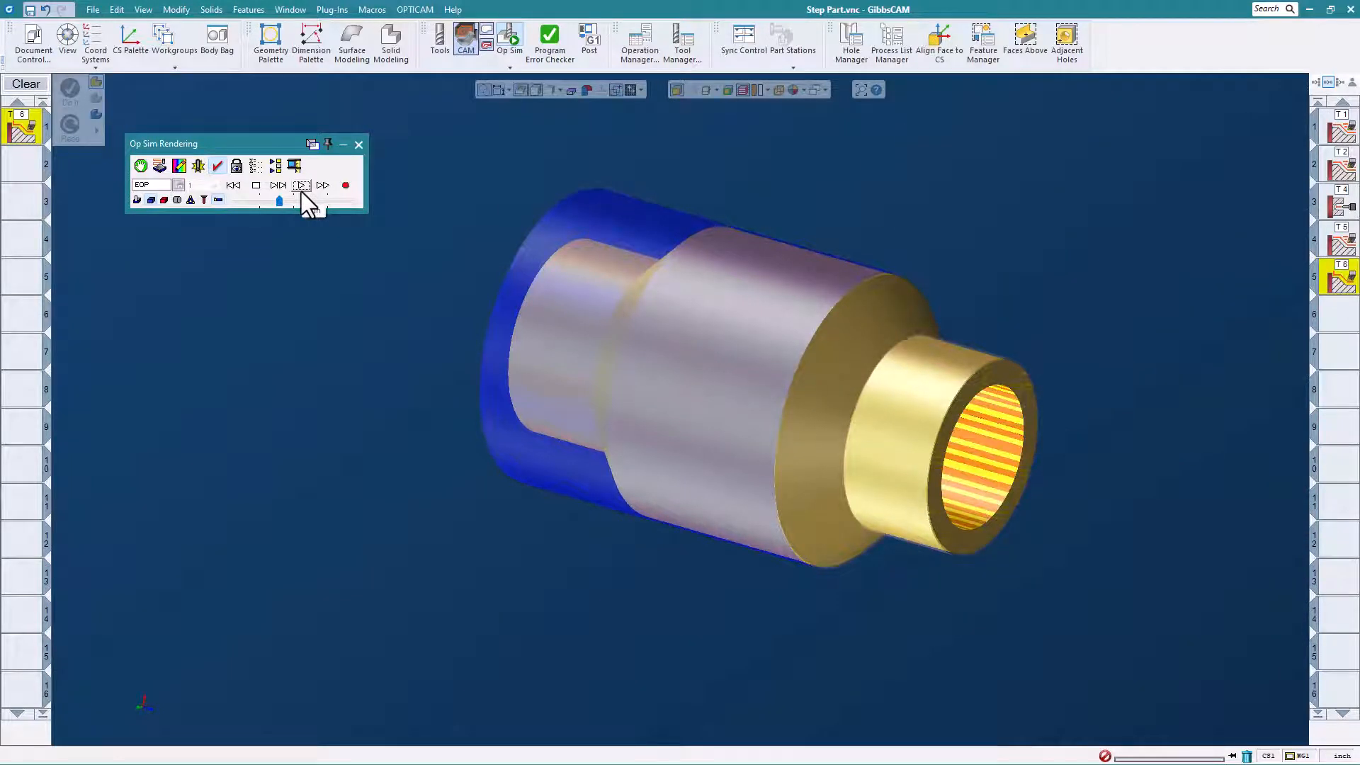
middle_drag(864, 304, 754, 358)
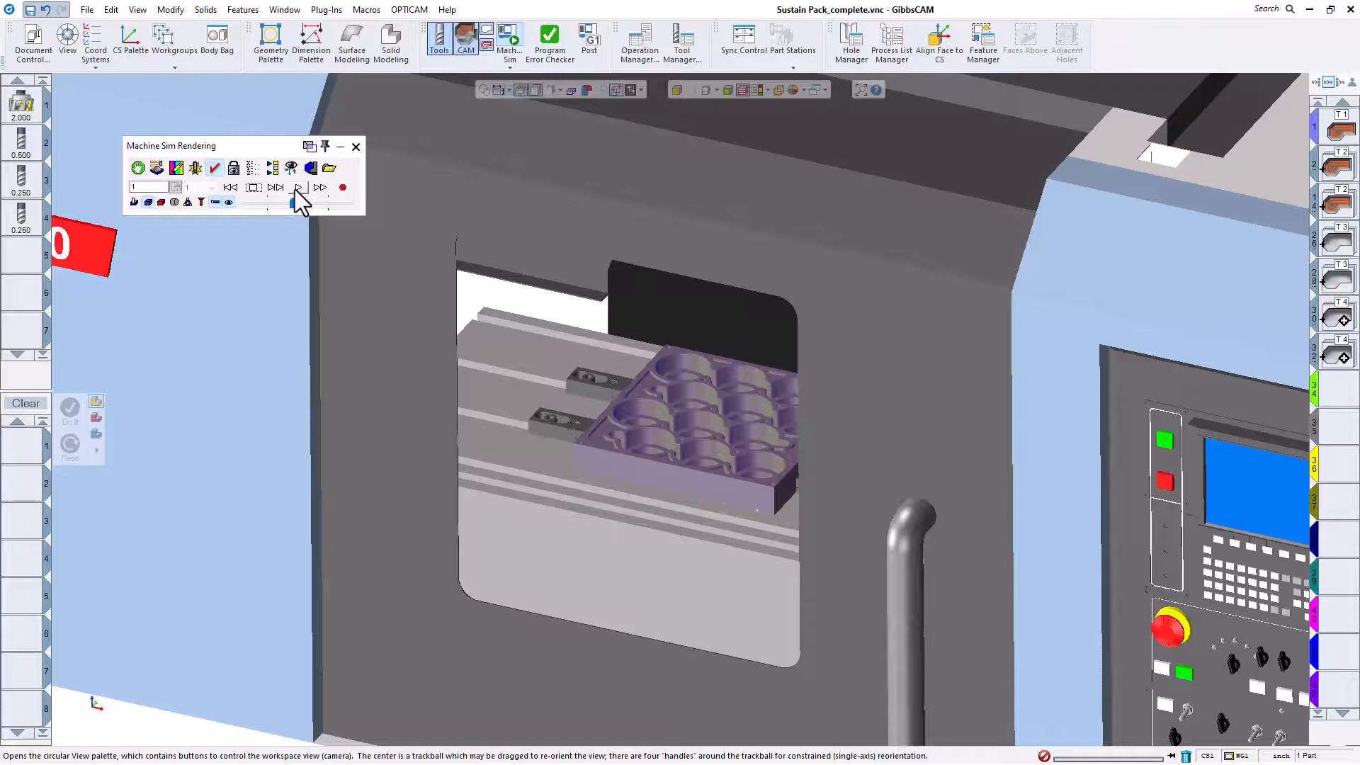
Play the Machine Sim of Sustain Pack_complete.vnc and the Op Sim of Step Part_complete.vnc.
click(296, 188)
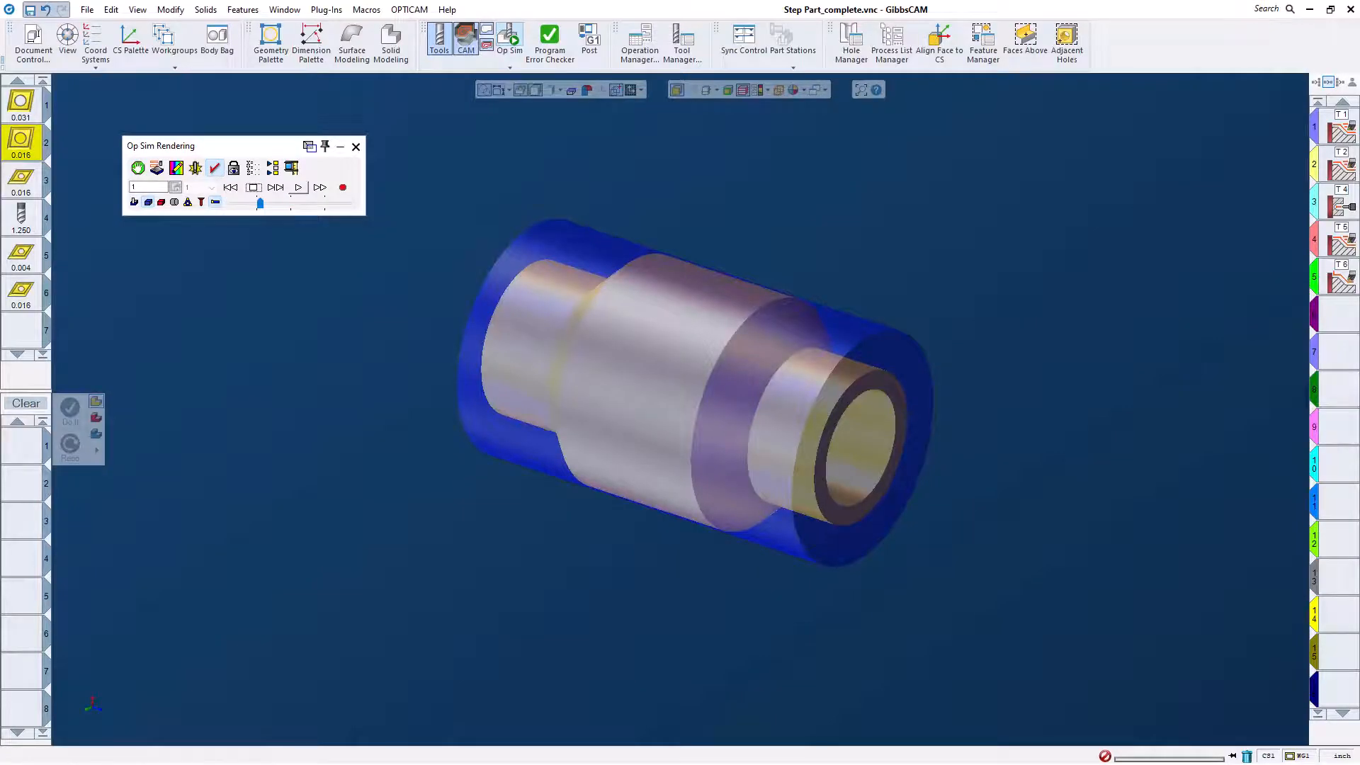
click(298, 187)
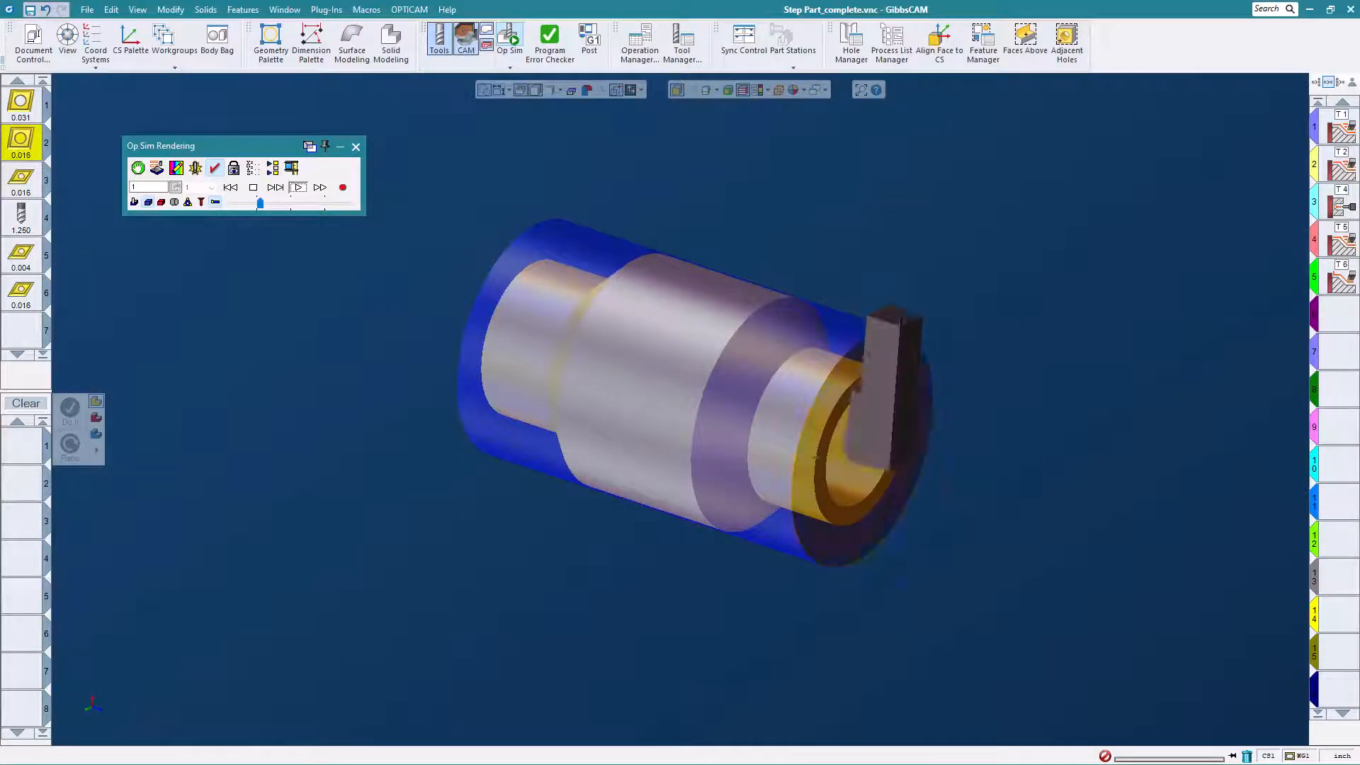